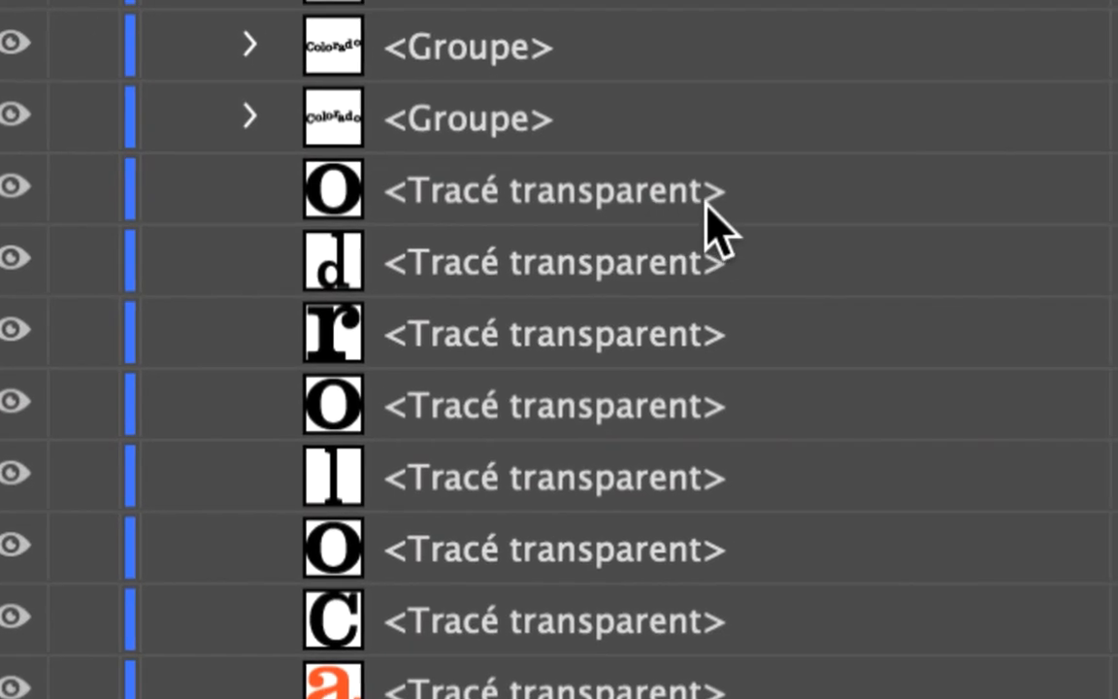
# Select the final o of the third Colorado wordmark as a compound path in the layer list and move the Layers panel away from it
pyautogui.click(927, 219)
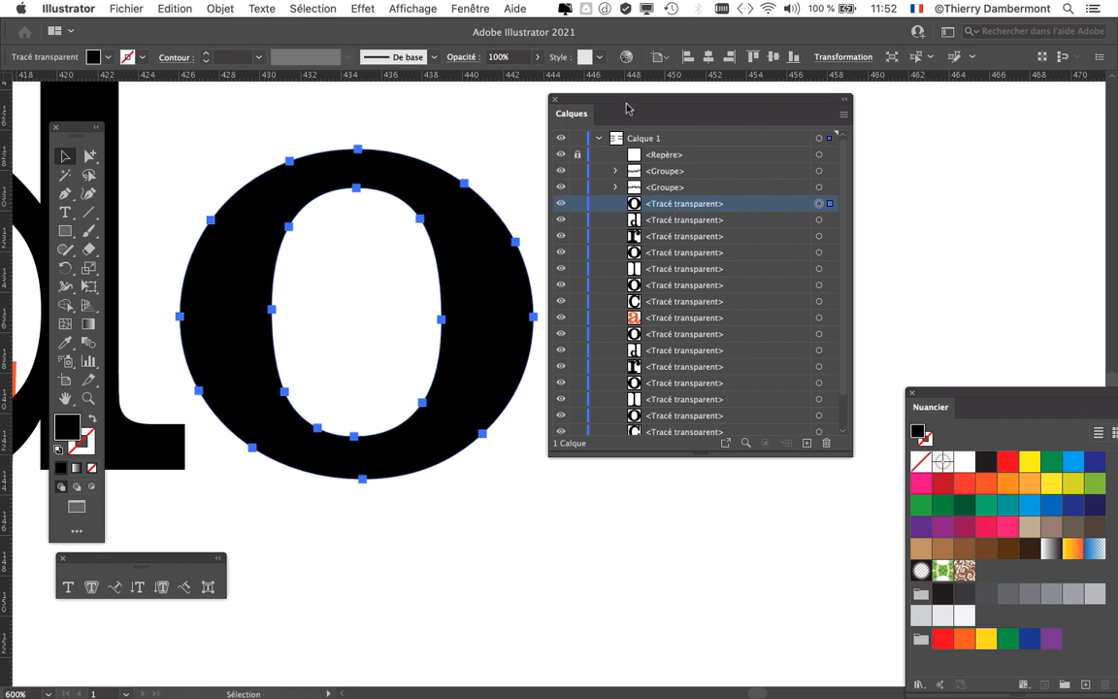
pyautogui.moveTo(626, 102); pyautogui.dragTo(852, 107)
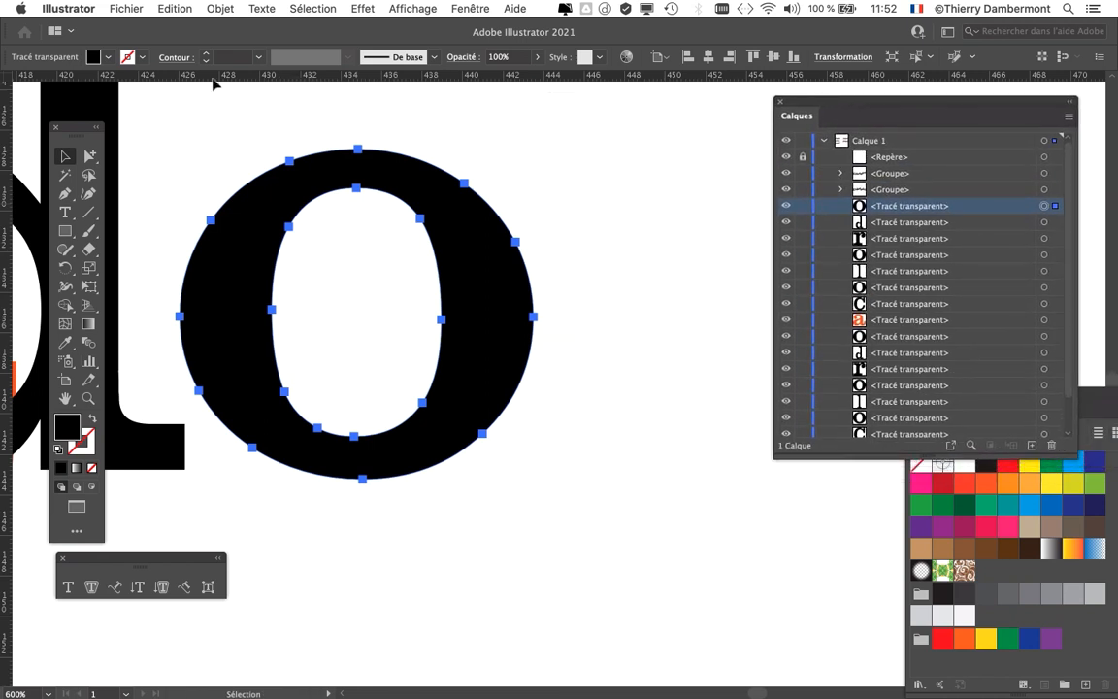
pyautogui.hscroll(-5, 305, 200)
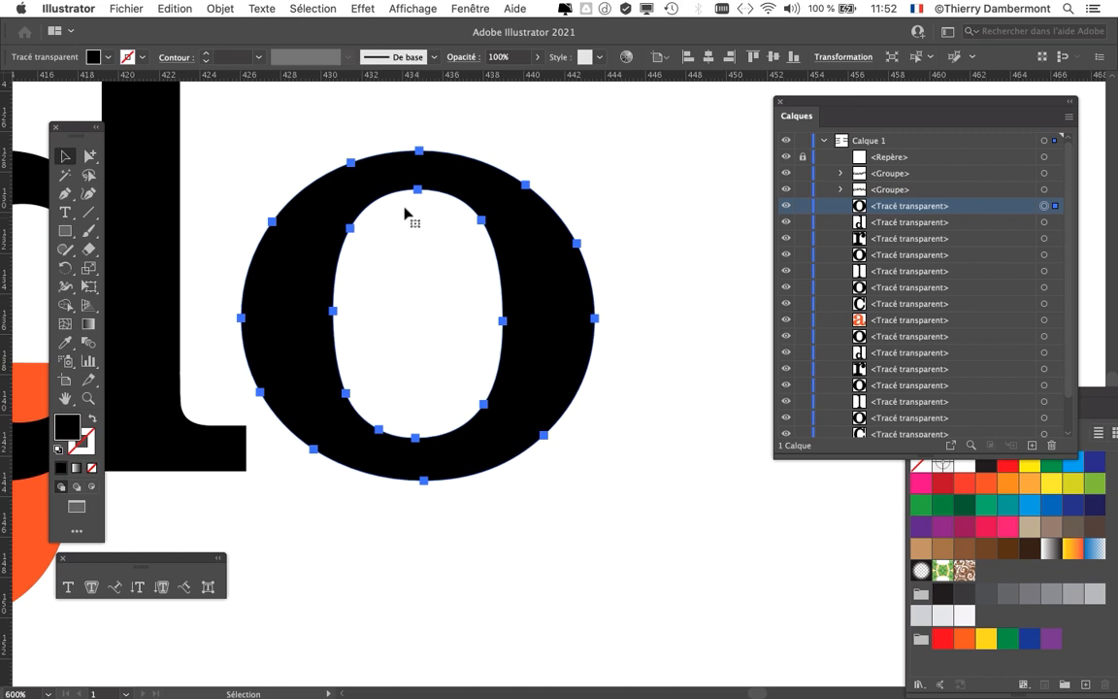
# Select only the inner contour of the final o with the Group Selection tool
pyautogui.click(90, 158)
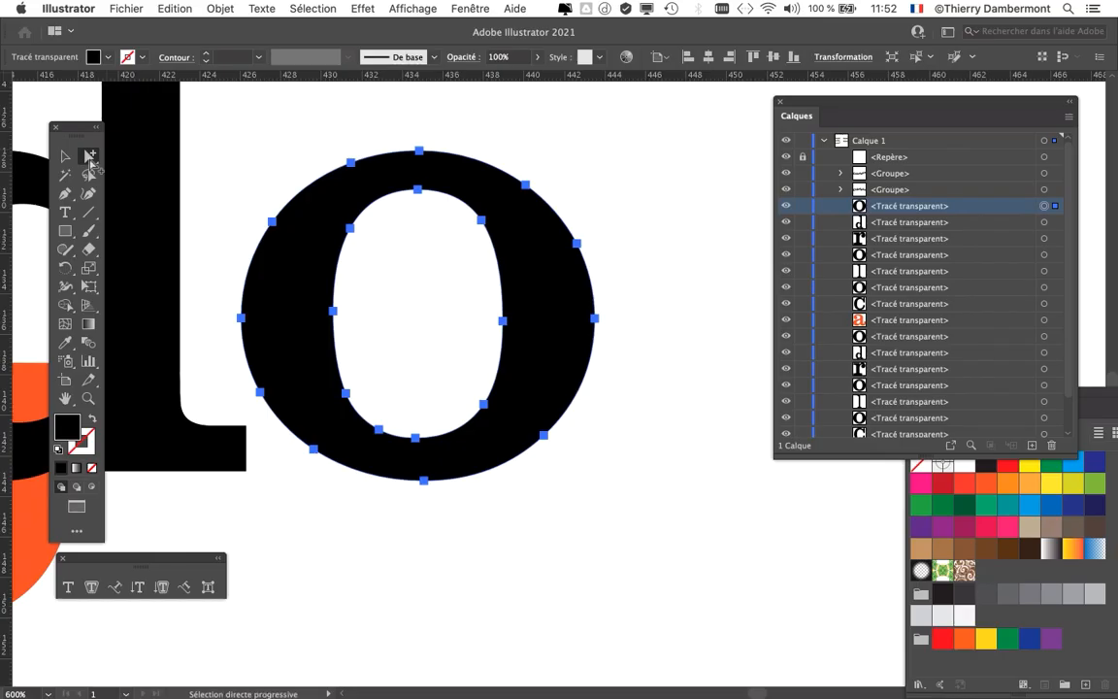
pyautogui.moveTo(430, 273); pyautogui.dragTo(500, 294)
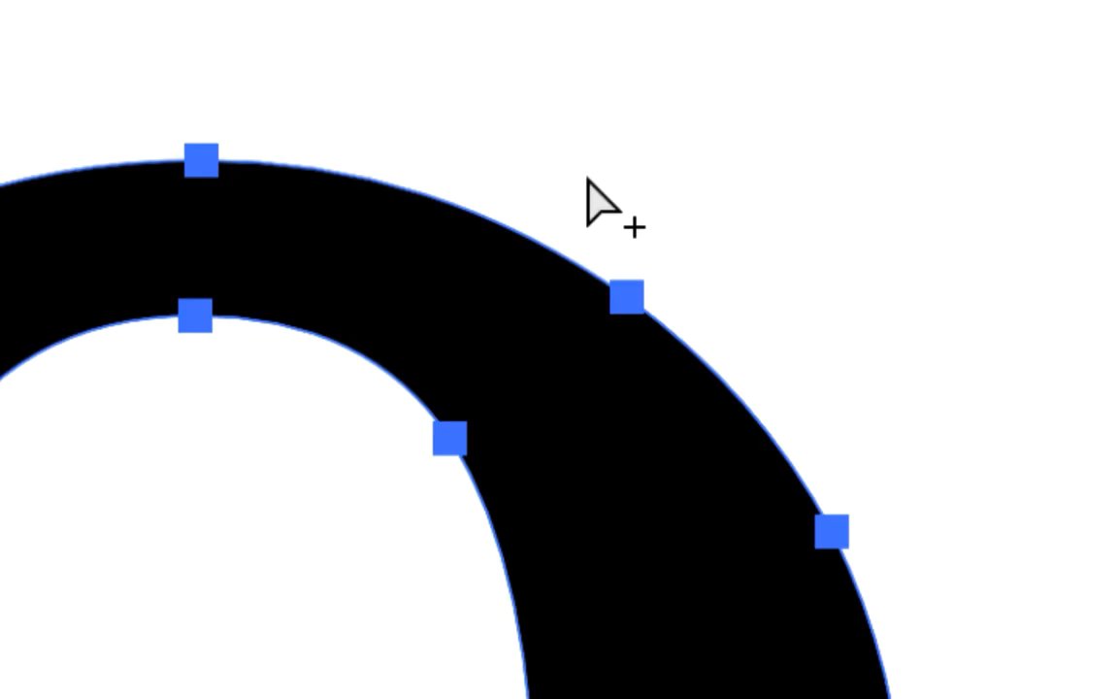
pyautogui.click(588, 181)
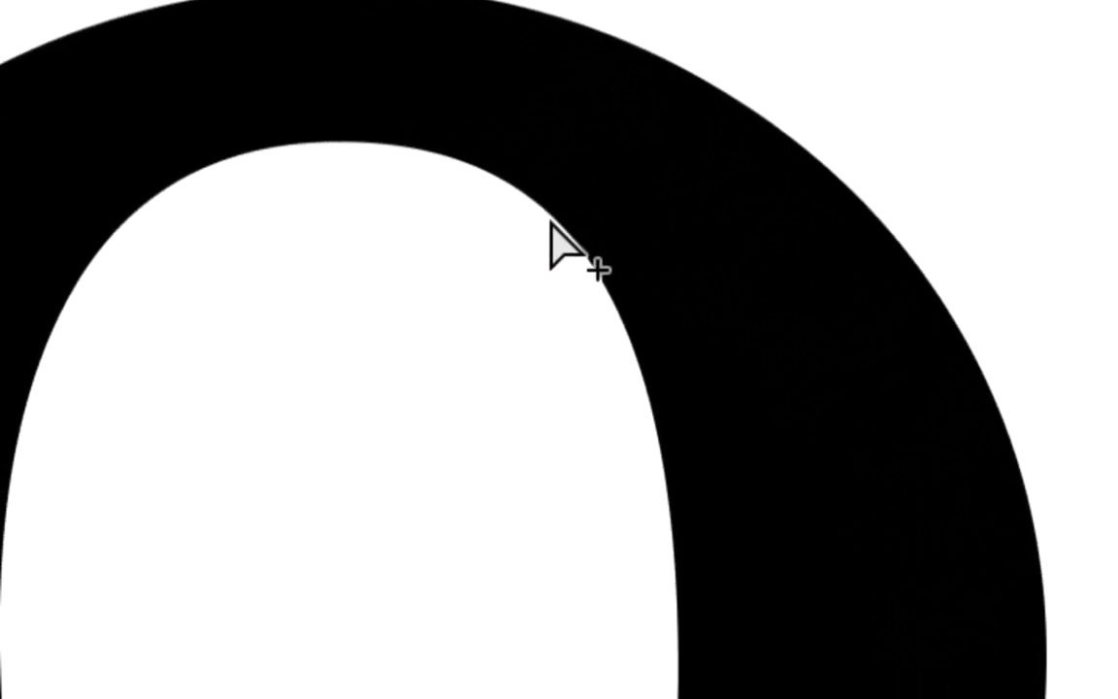
pyautogui.click(550, 227)
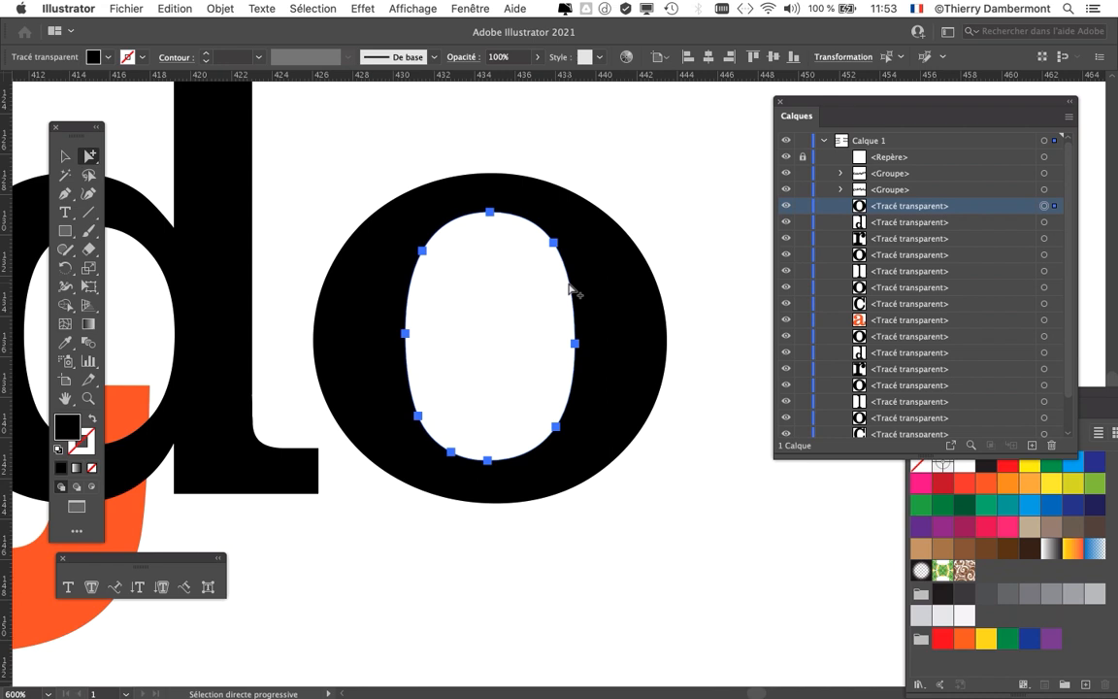
pyautogui.click(571, 289)
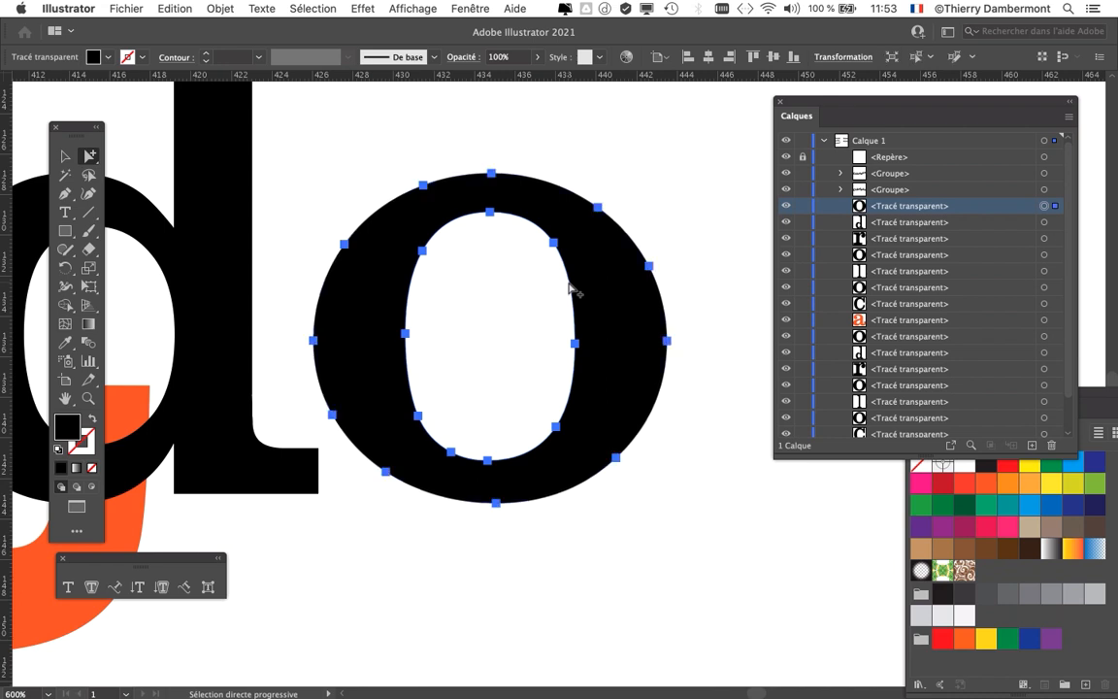
pyautogui.click(579, 172)
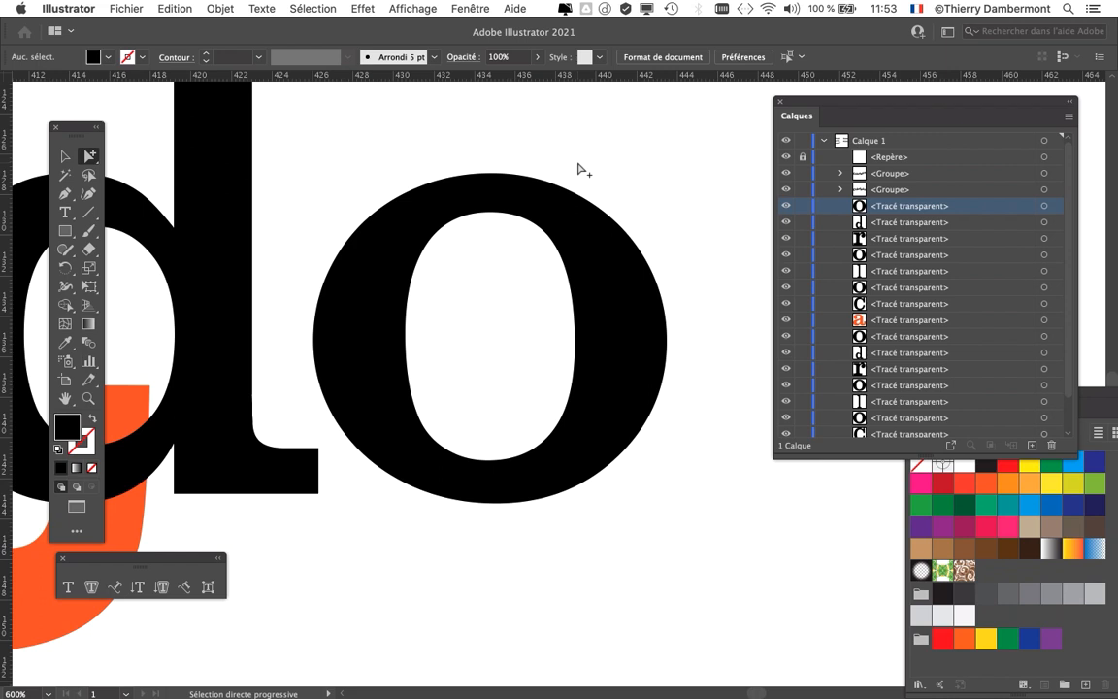
pyautogui.click(550, 240)
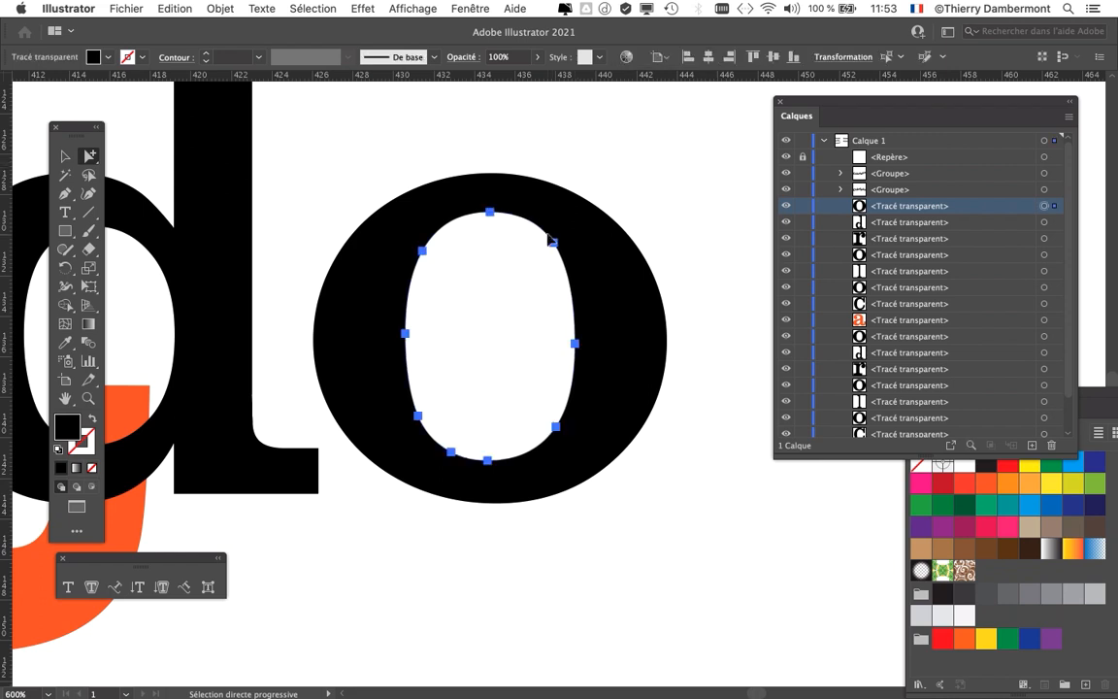
# Move the inner contour of the final o down and right so it overlaps the outer contour's lower-right edge, and deselect it
pyautogui.moveTo(552, 241); pyautogui.dragTo(702, 245)
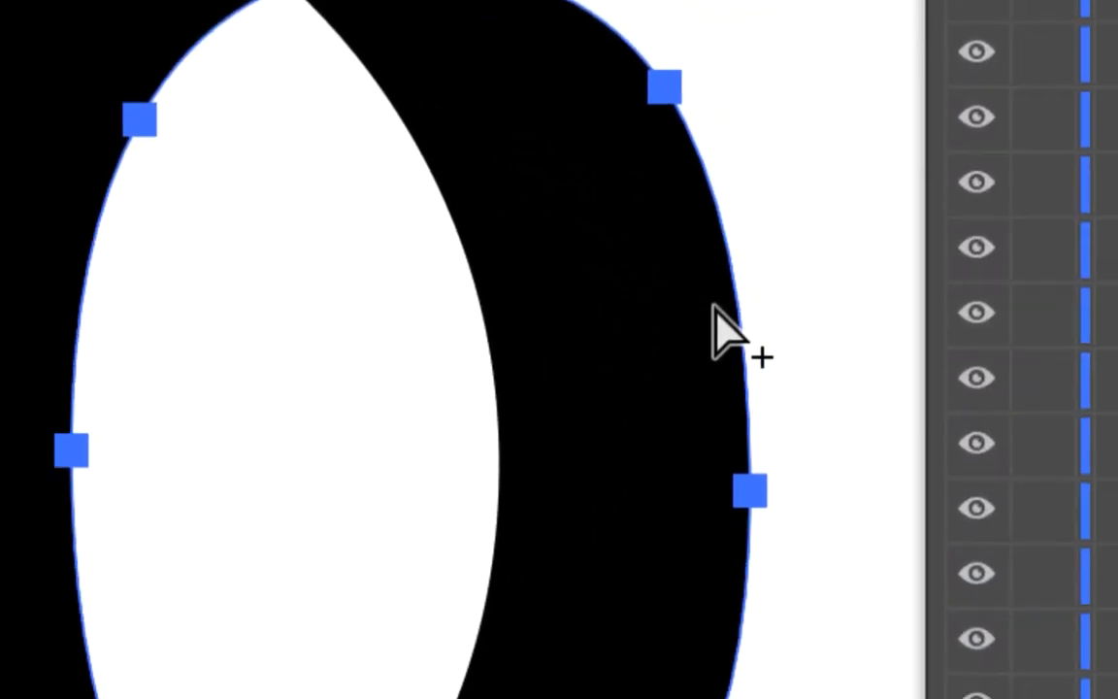
pyautogui.moveTo(725, 309); pyautogui.dragTo(805, 306)
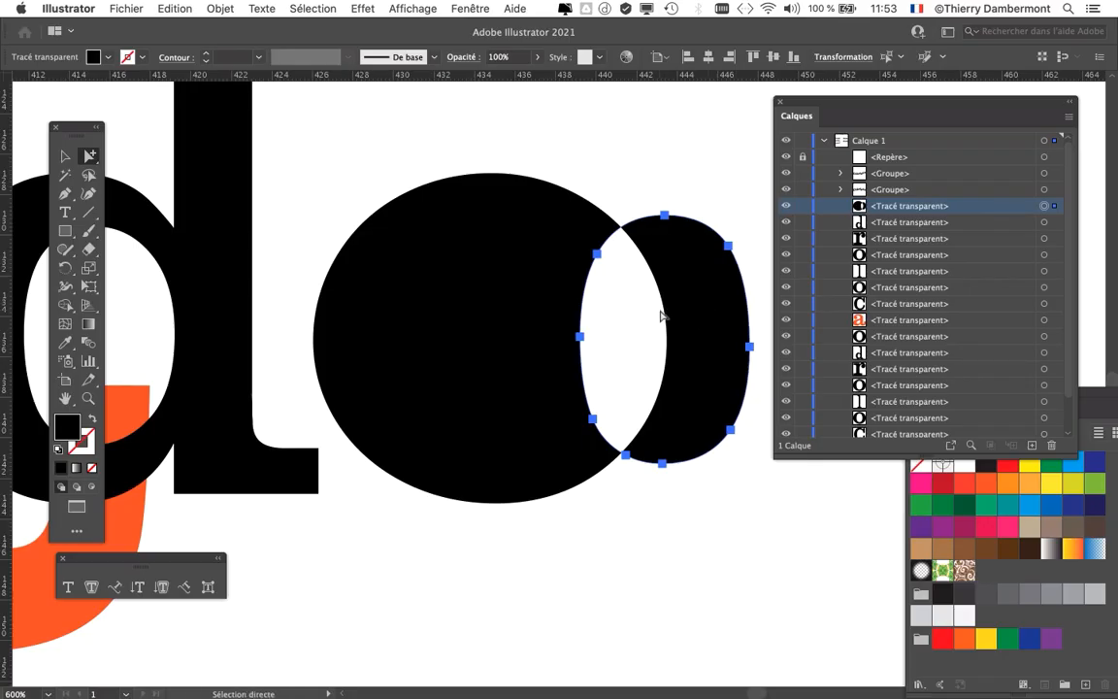
pyautogui.press('super+minus')
pyautogui.hscroll(-3, 760, 330)
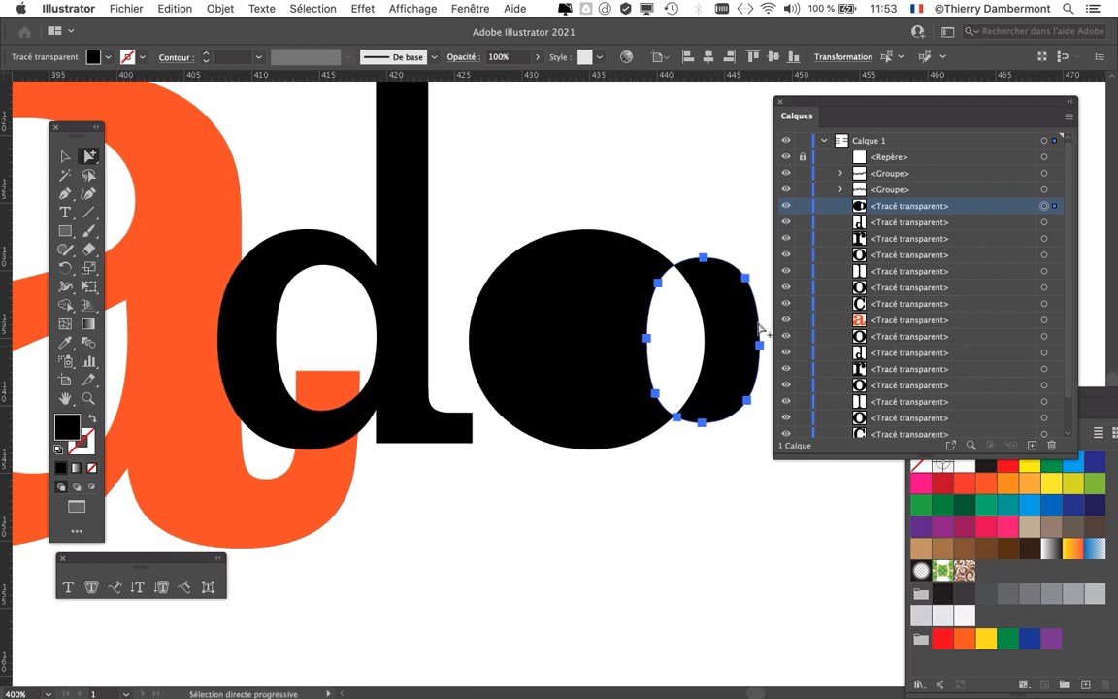
pyautogui.moveTo(757, 317); pyautogui.dragTo(695, 379)
pyautogui.click(582, 550)
# Examine the modified o within the complete Colorado wordmark and alongside the other versions on the artboard
pyautogui.scroll(-5, 580, 546)
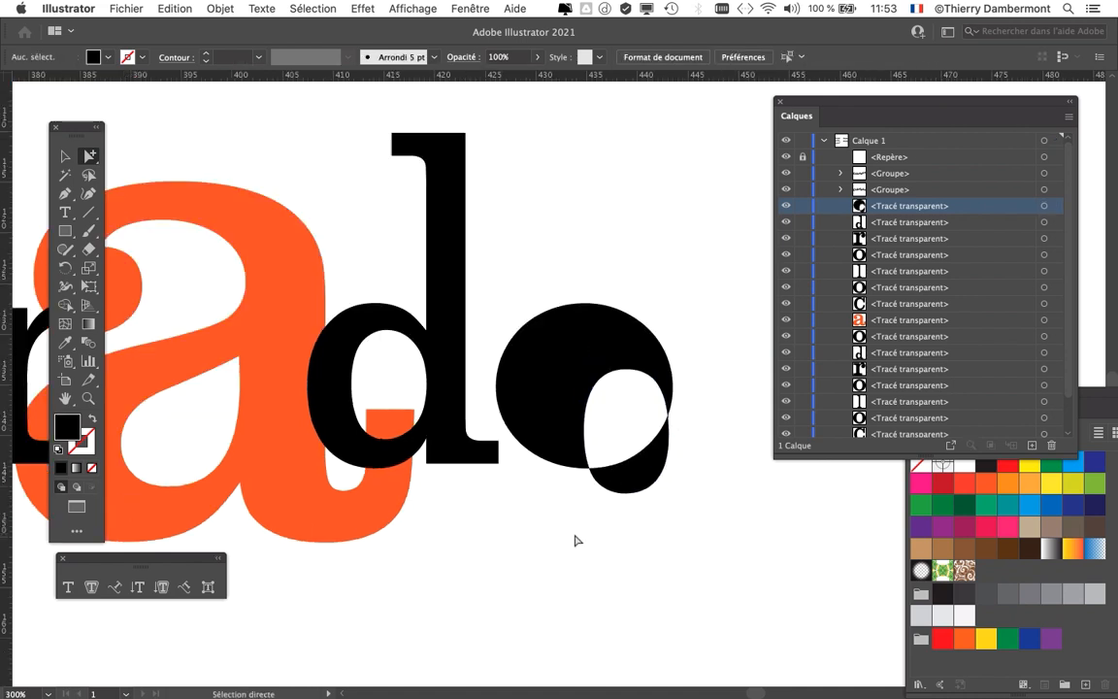
pyautogui.moveTo(499, 514); pyautogui.dragTo(545, 405)
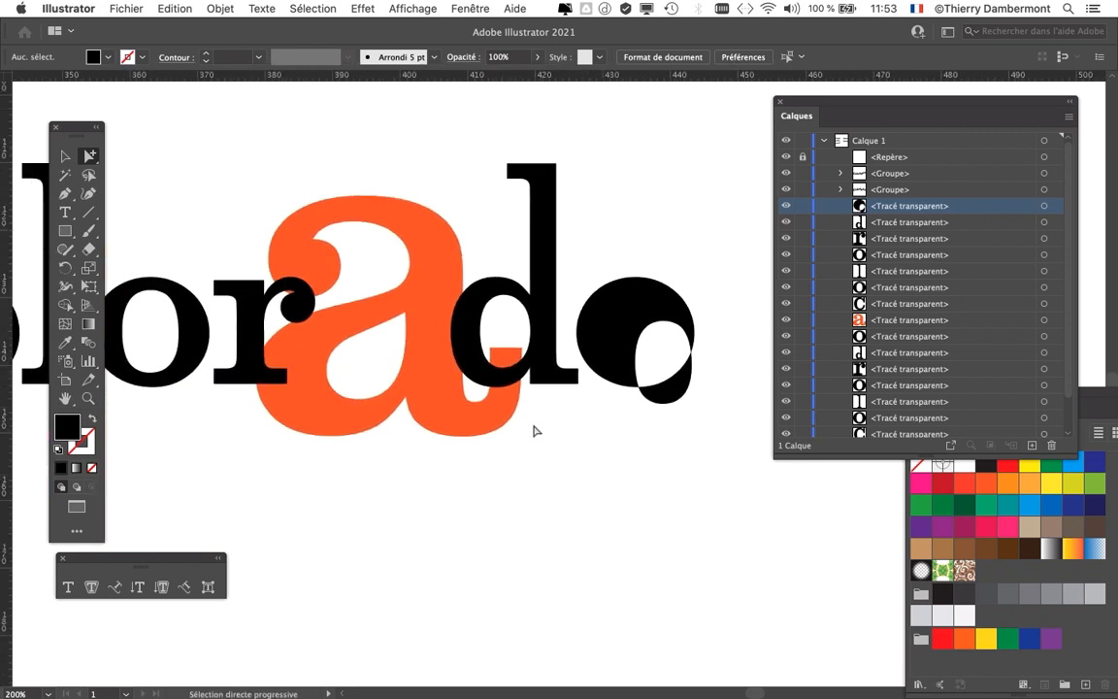
pyautogui.scroll(-5, 663, 448)
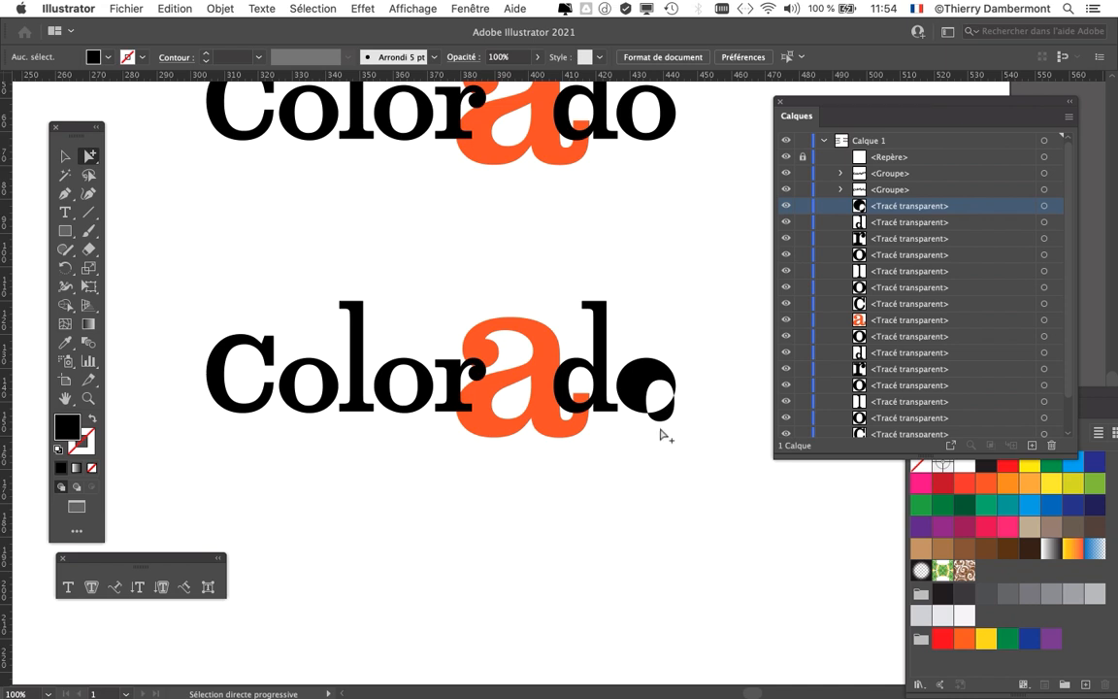
pyautogui.scroll(3, 666, 436)
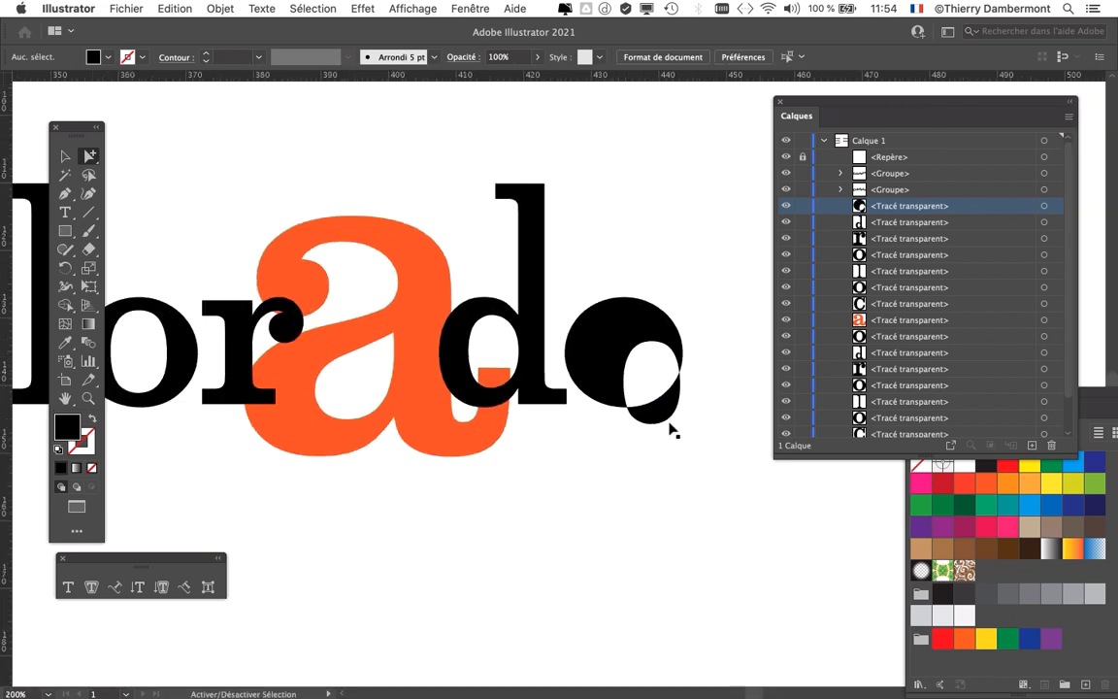
pyautogui.scroll(-2, 507, 396)
pyautogui.scroll(-2, 507, 396)
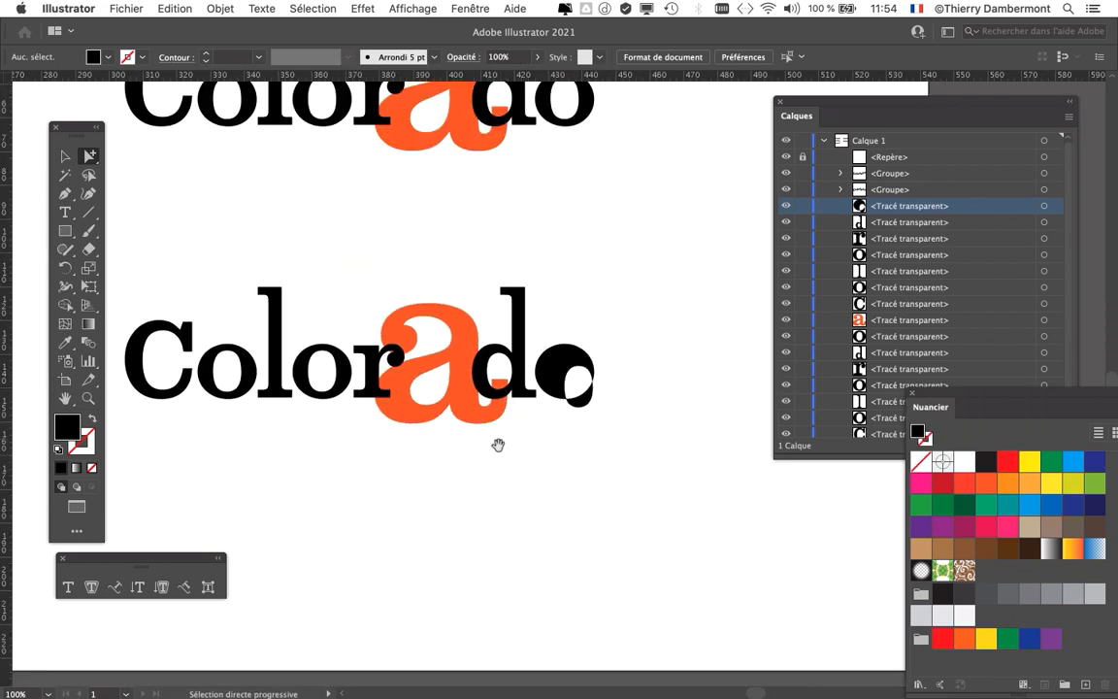
pyautogui.moveTo(499, 445); pyautogui.dragTo(578, 397)
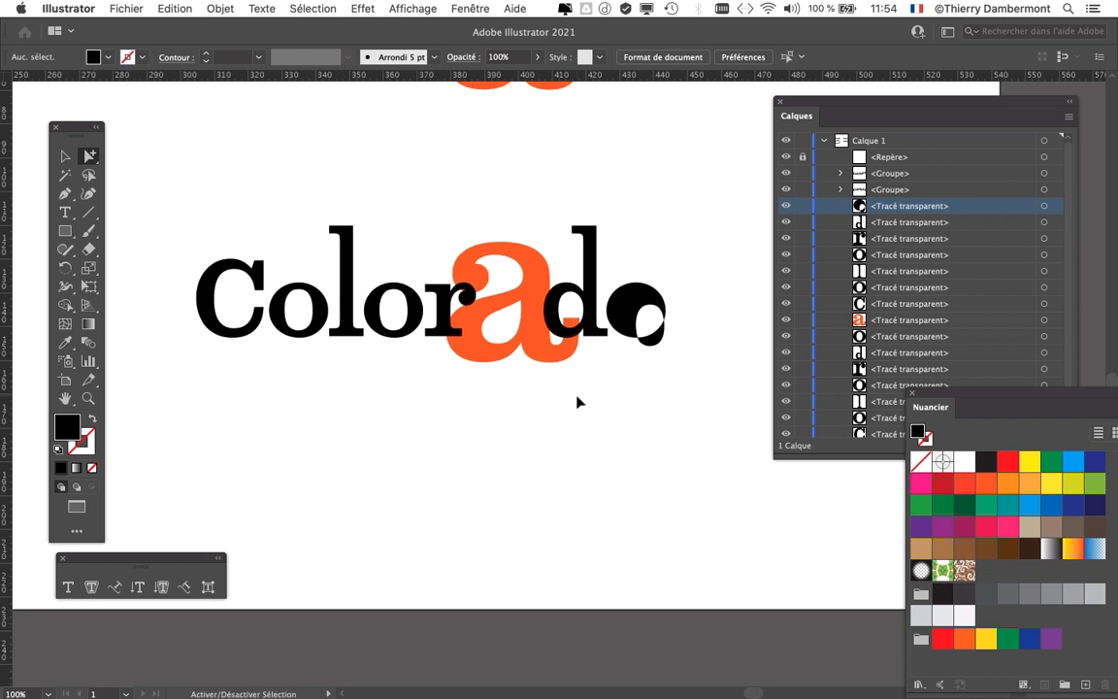
pyautogui.scroll(-2, 682, 281)
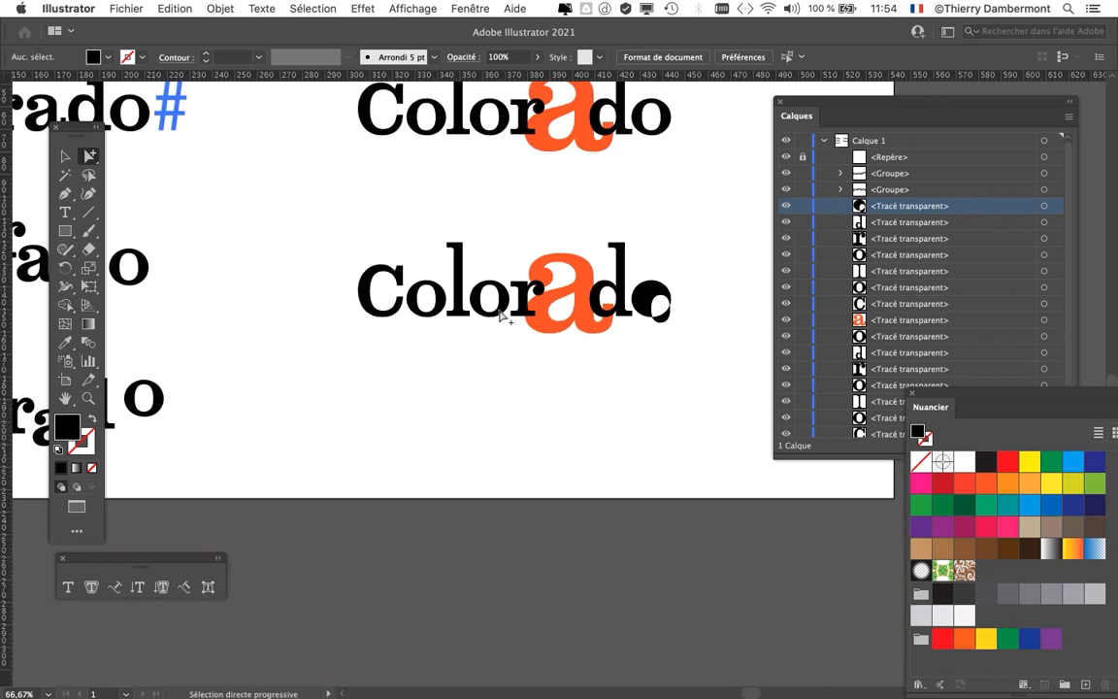
pyautogui.scroll(-2, 507, 318)
# Select all letters of the modified Colorado wordmark and place a duplicate directly below the original
pyautogui.click(65, 157)
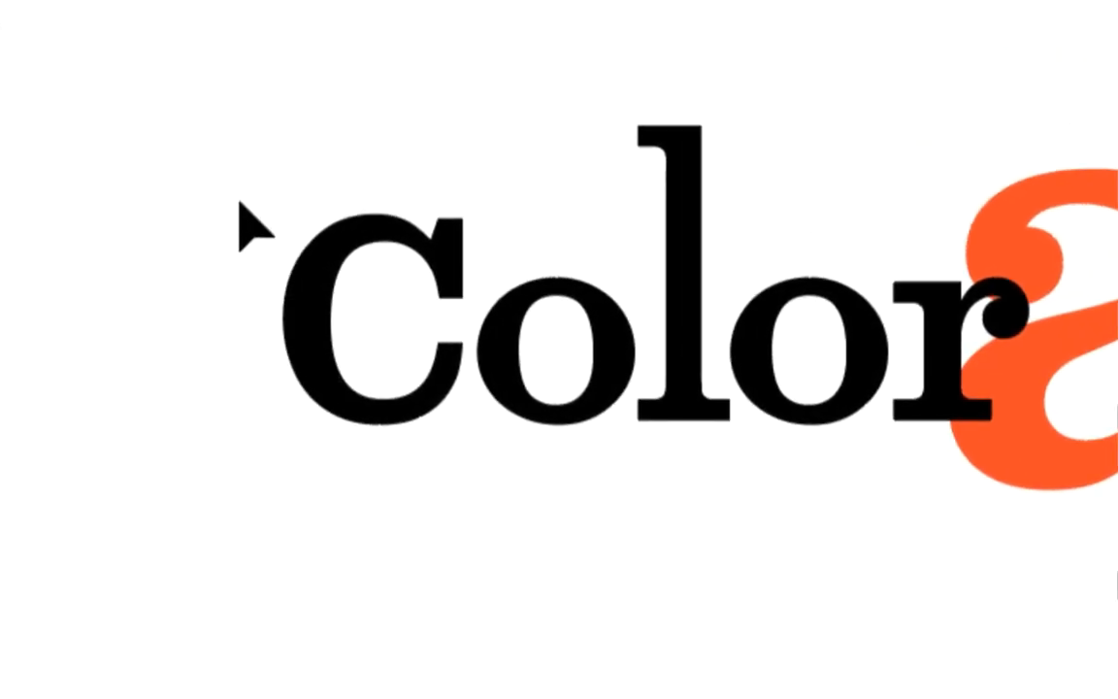
pyautogui.moveTo(236, 172); pyautogui.dragTo(534, 264)
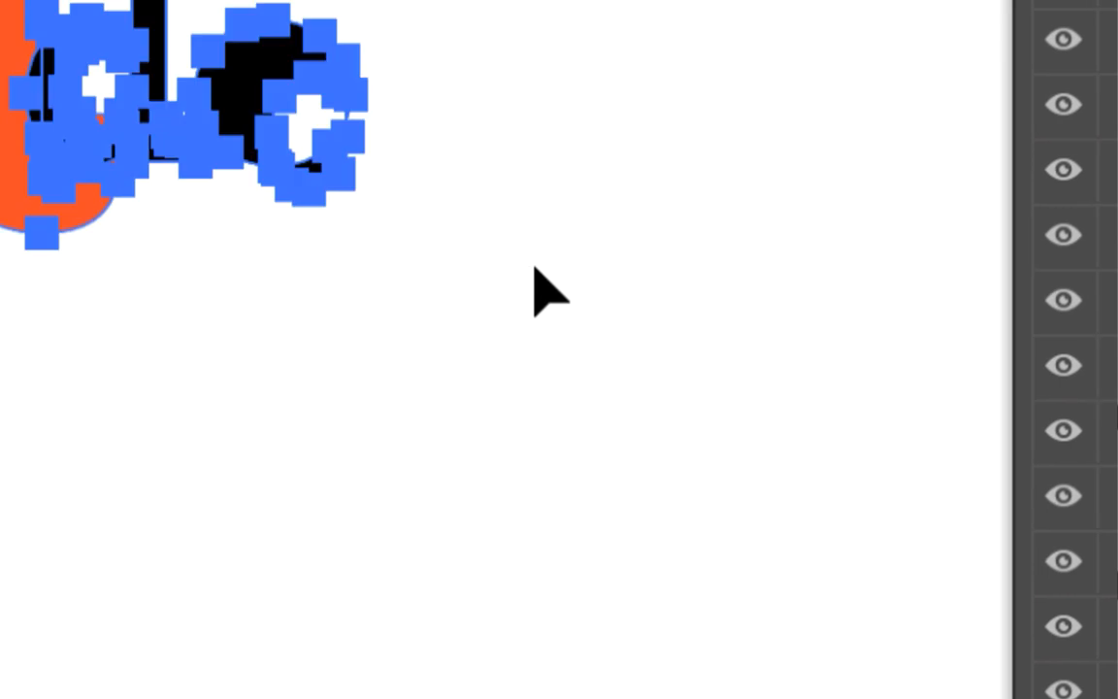
pyautogui.hotkey('ctrl', 'shift', 'a')
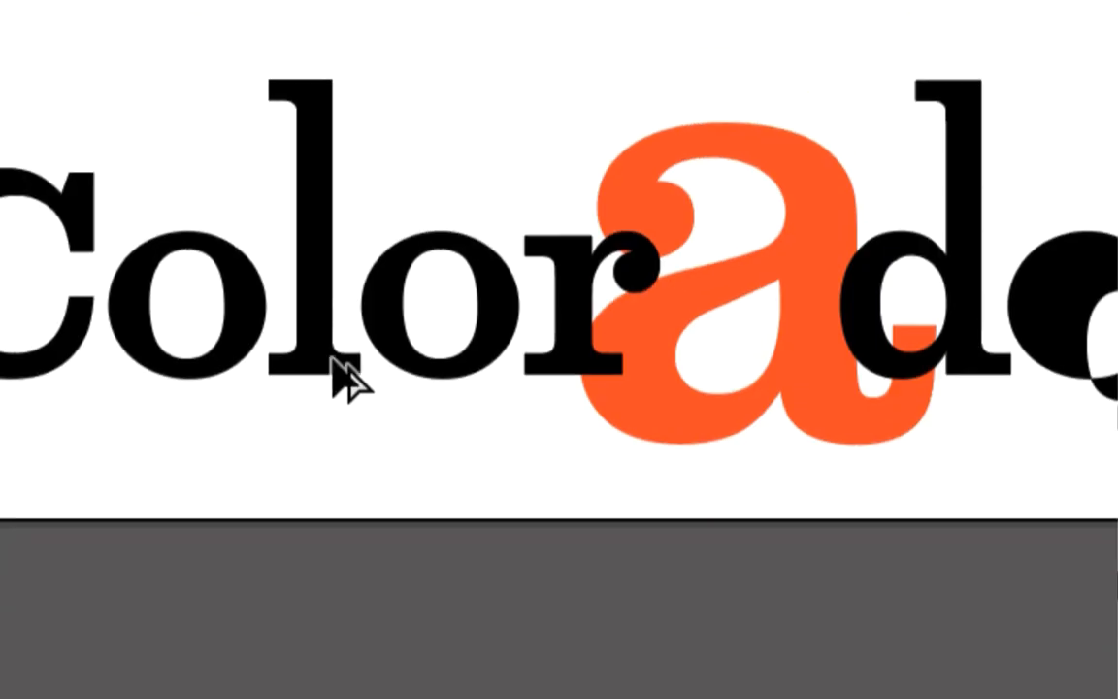
pyautogui.moveTo(332, 362); pyautogui.dragTo(457, 275)
pyautogui.scroll(-2, 418, 414)
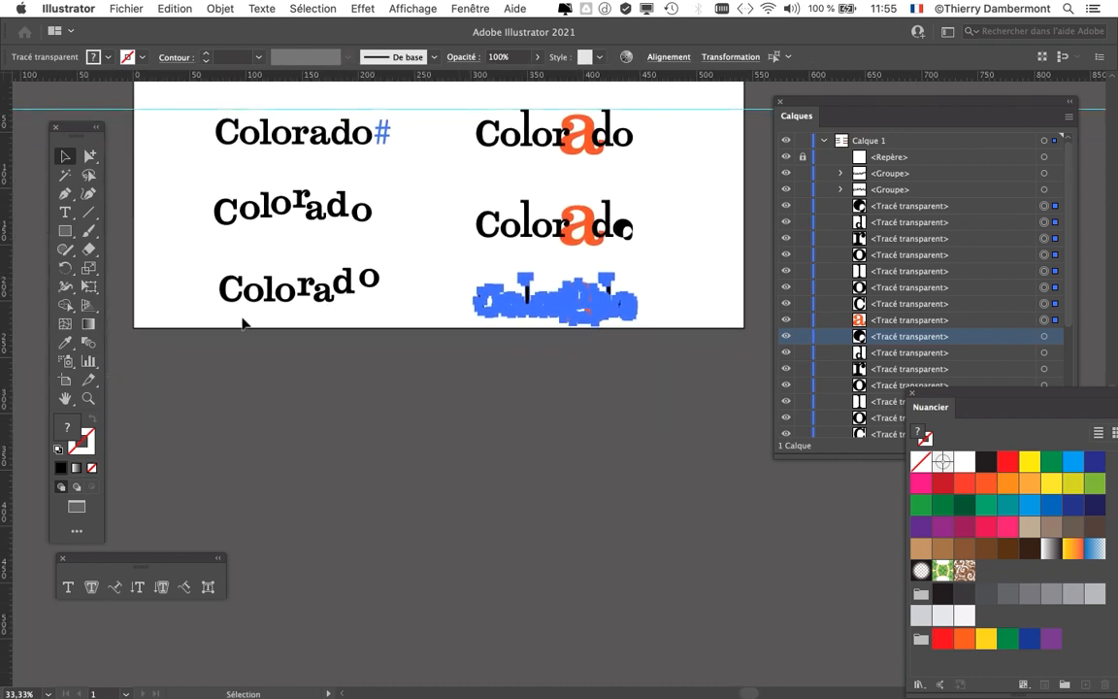
# Extend the artboard's lower edge with the Artboard tool to a height of about 317 mm, and deselect the artwork
pyautogui.click(65, 380)
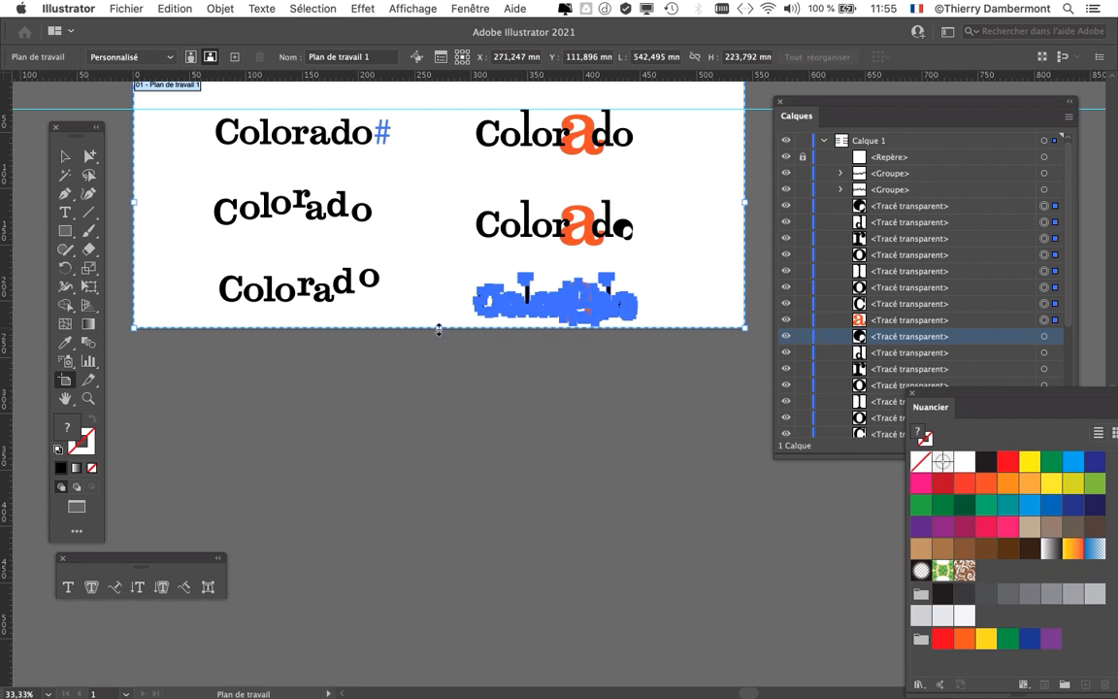
pyautogui.moveTo(439, 329); pyautogui.dragTo(439, 432)
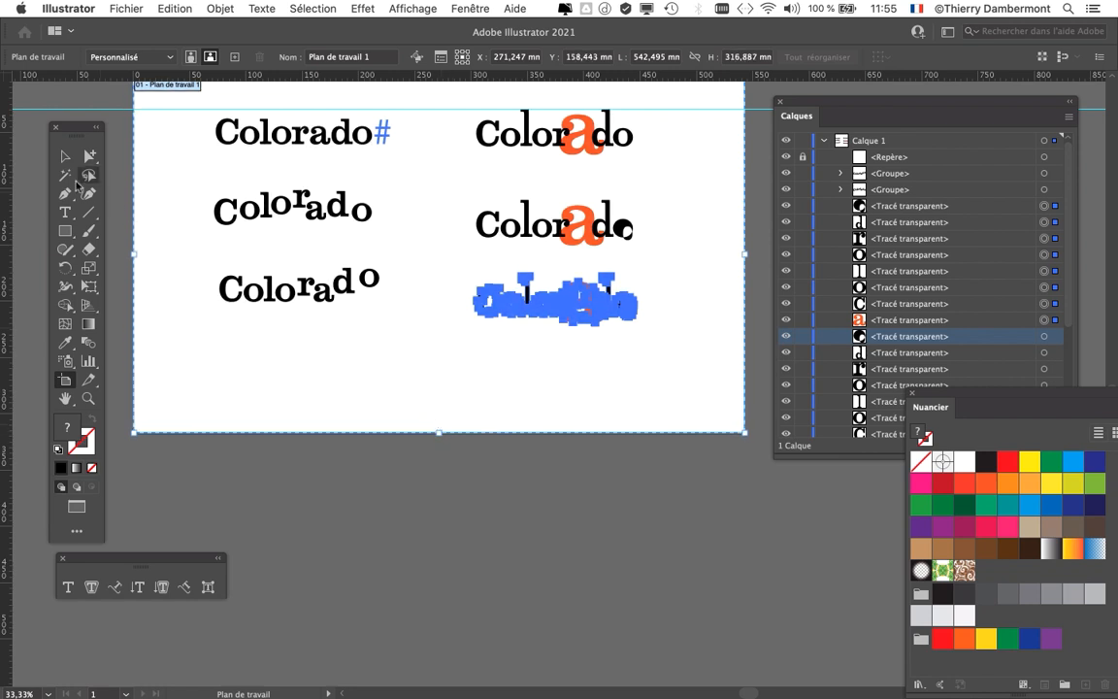
pyautogui.click(64, 157)
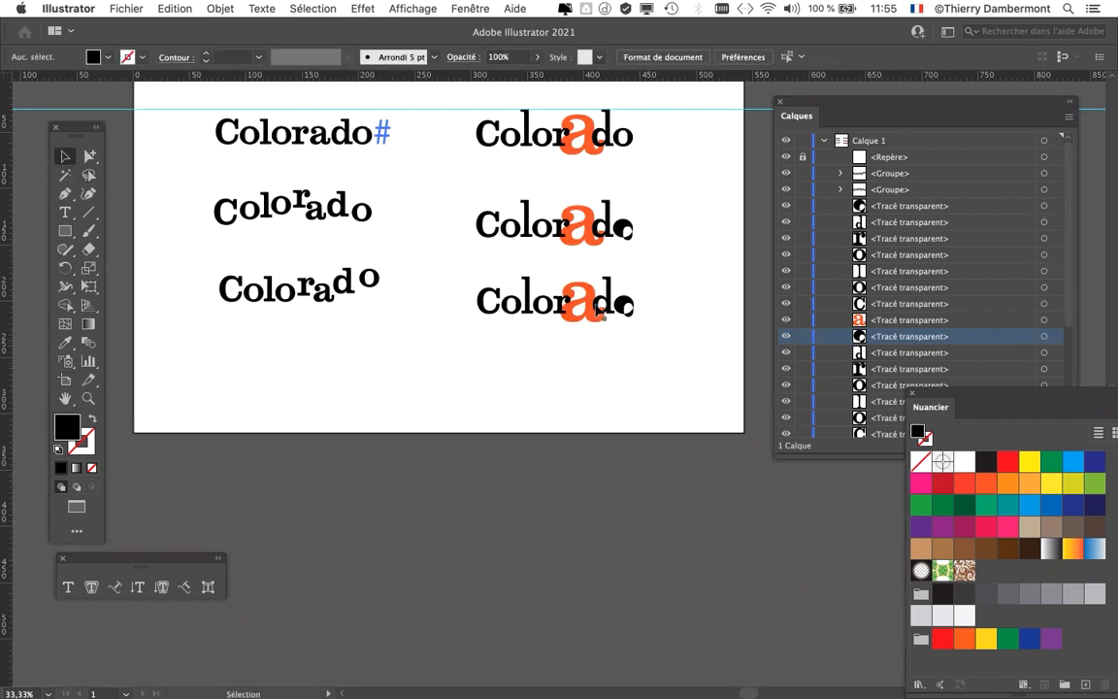
# Select all letters of the lowest Colorado copy
pyautogui.scroll(2, 599, 307)
pyautogui.moveTo(492, 364); pyautogui.dragTo(396, 432)
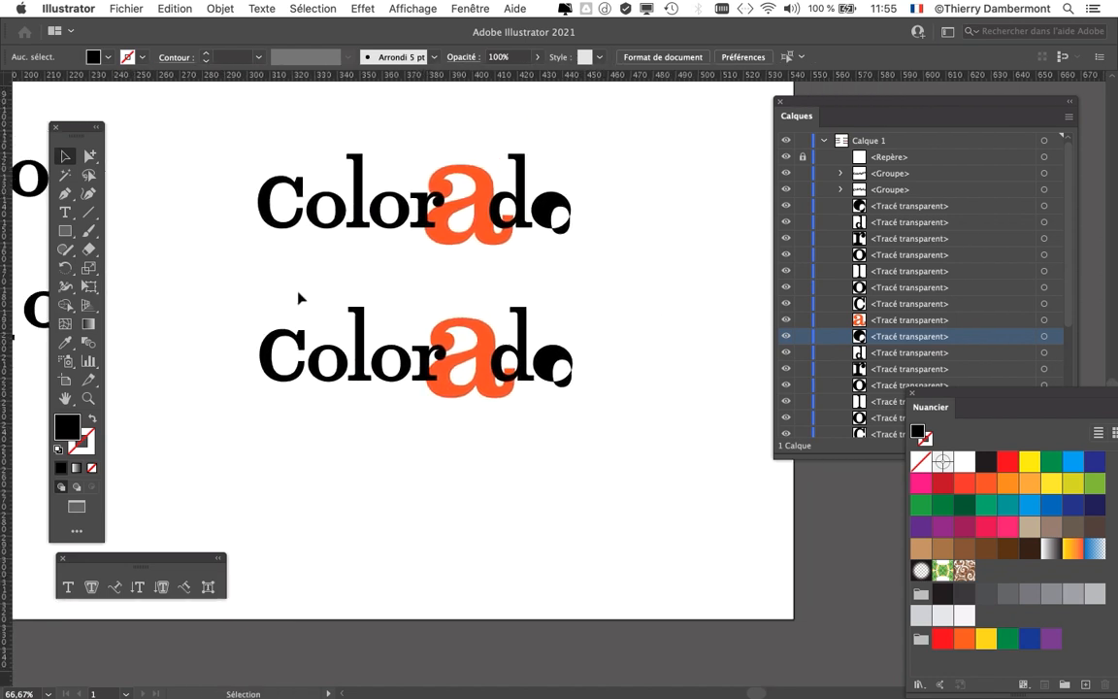
pyautogui.moveTo(260, 299); pyautogui.dragTo(549, 408)
pyautogui.scroll(2, 425, 428)
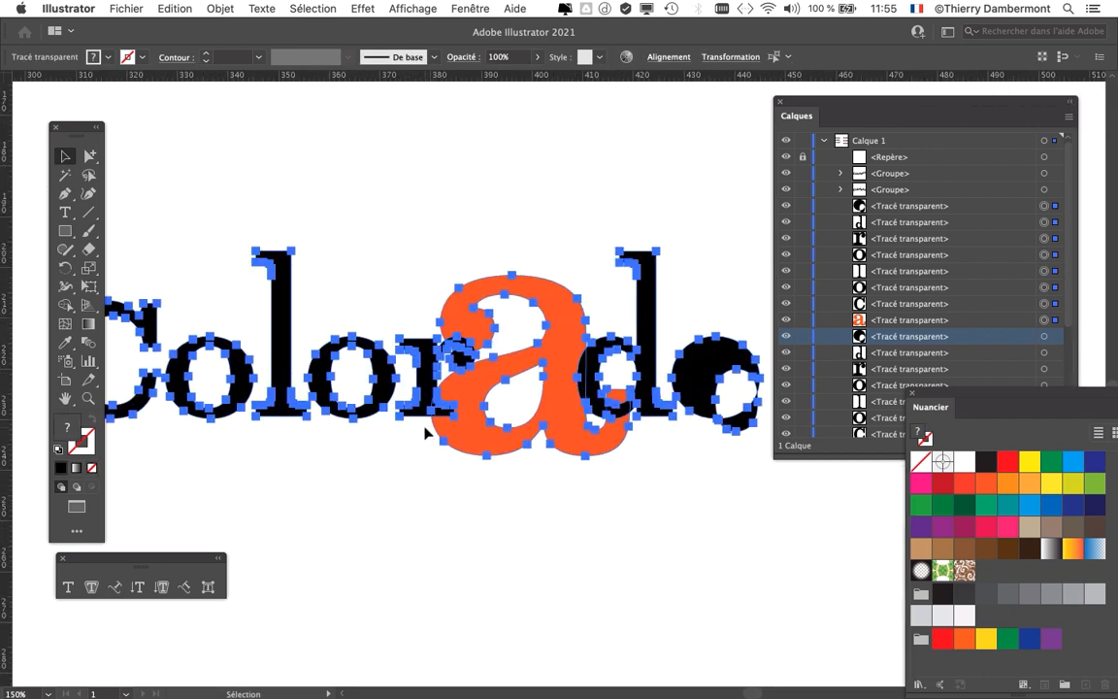
# Enlarge the Layers panel and reposition it below the selected wordmark so that every letter is unobstructed
pyautogui.moveTo(810, 104); pyautogui.dragTo(951, 104)
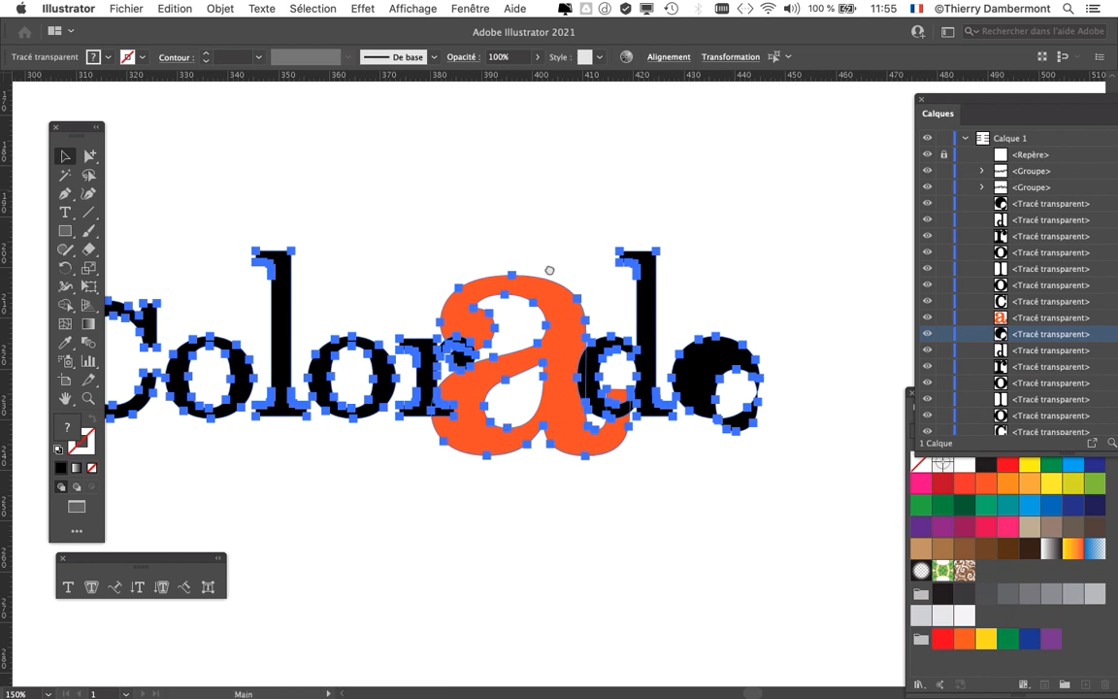
pyautogui.hscroll(-5, 706, 232)
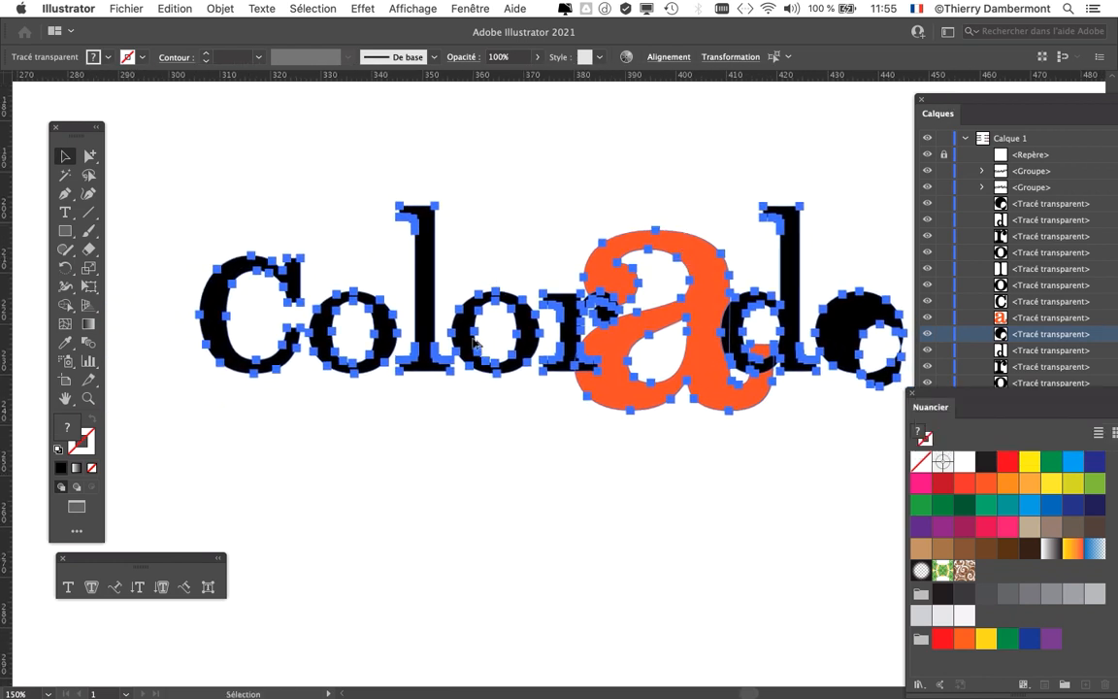
pyautogui.hscroll(3, 466, 388)
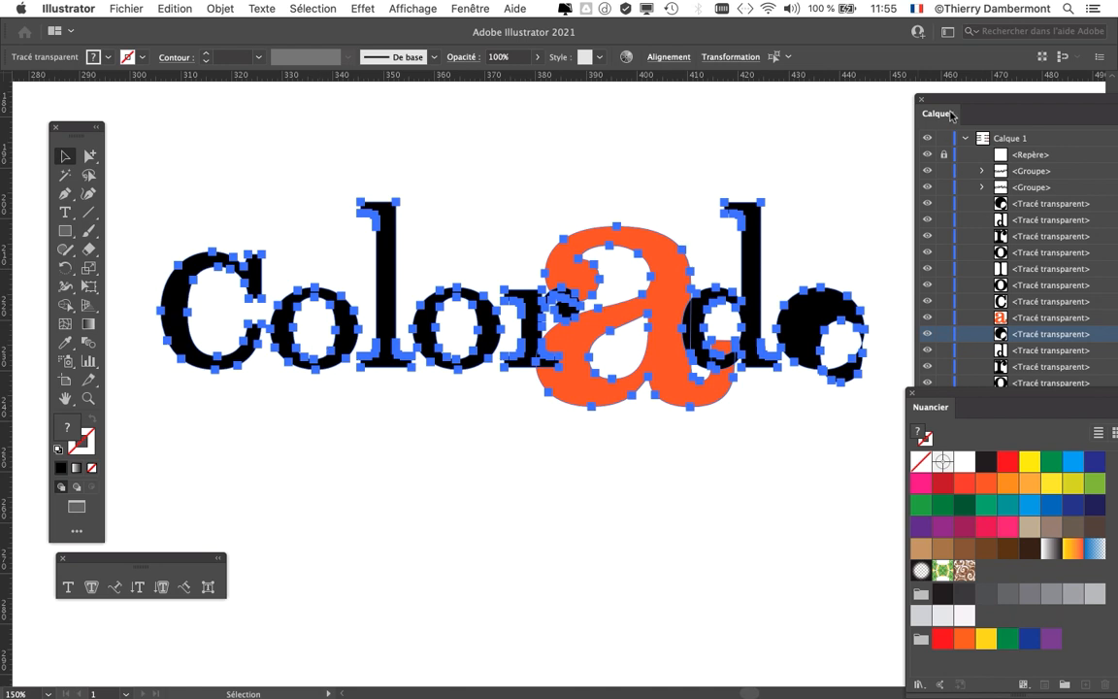
pyautogui.moveTo(944, 101); pyautogui.dragTo(778, 71)
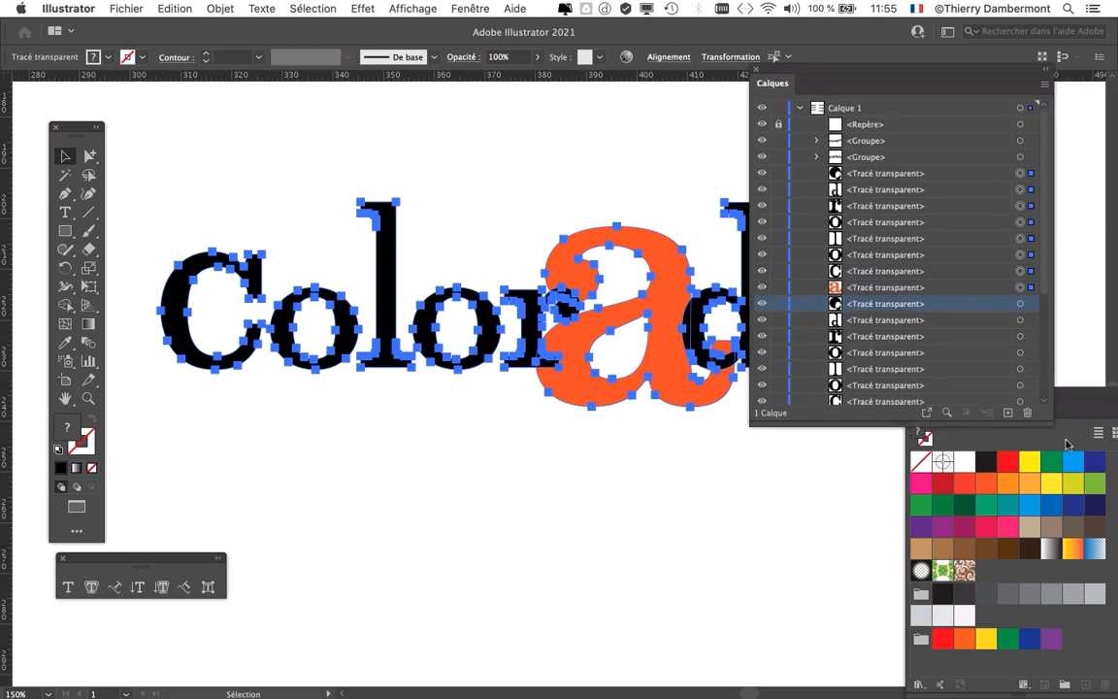
pyautogui.moveTo(1050, 425); pyautogui.dragTo(1070, 509)
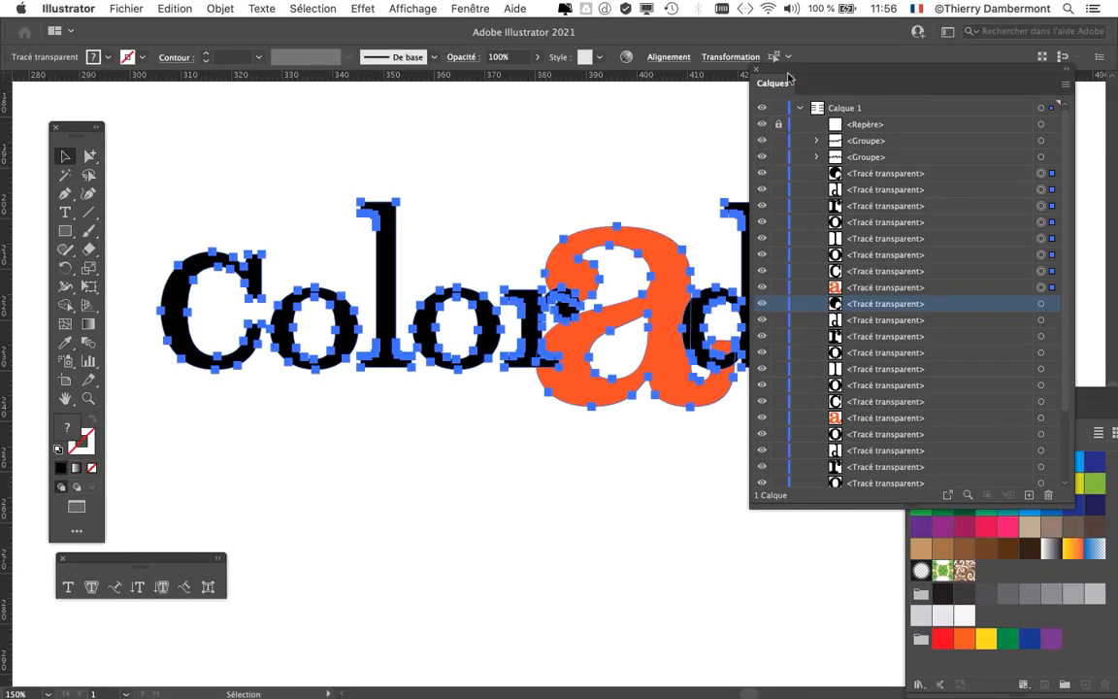
pyautogui.moveTo(788, 85); pyautogui.dragTo(817, 506)
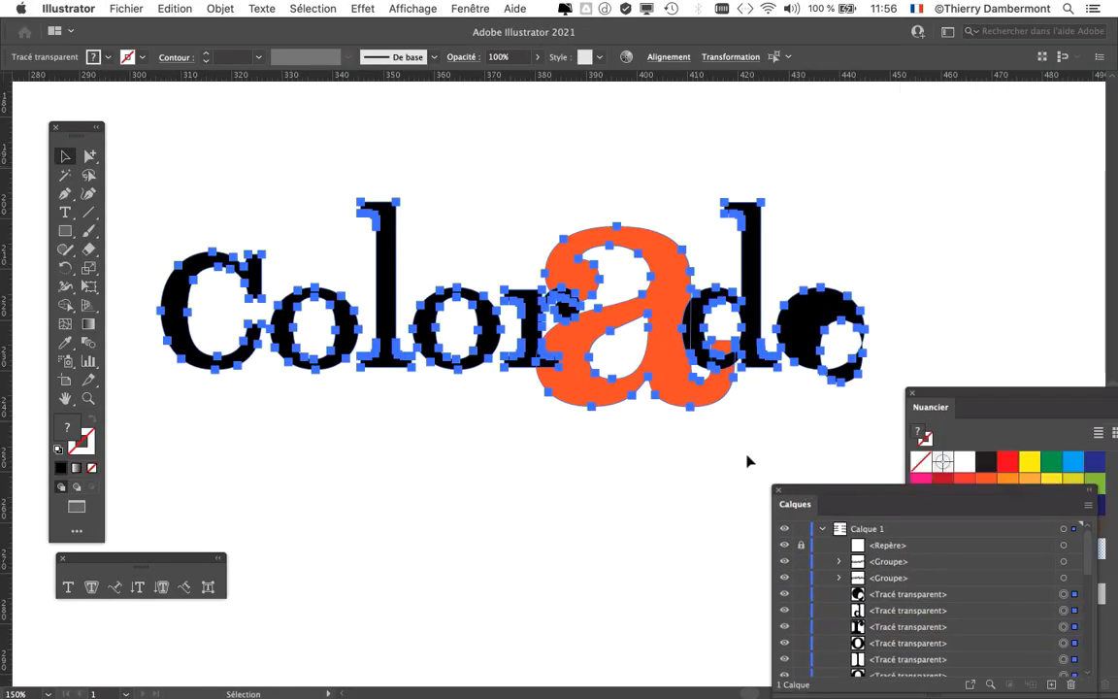
# Release the compound paths of all letters in the selected Colorado wordmark
pyautogui.click(220, 9)
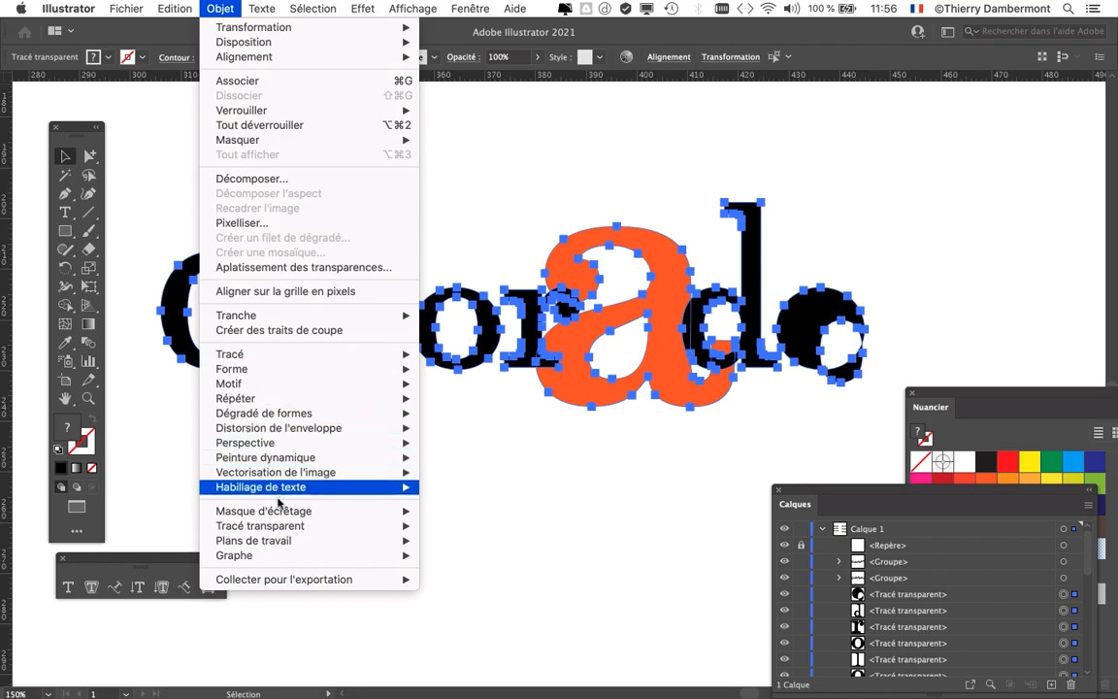
pyautogui.moveTo(278, 527)
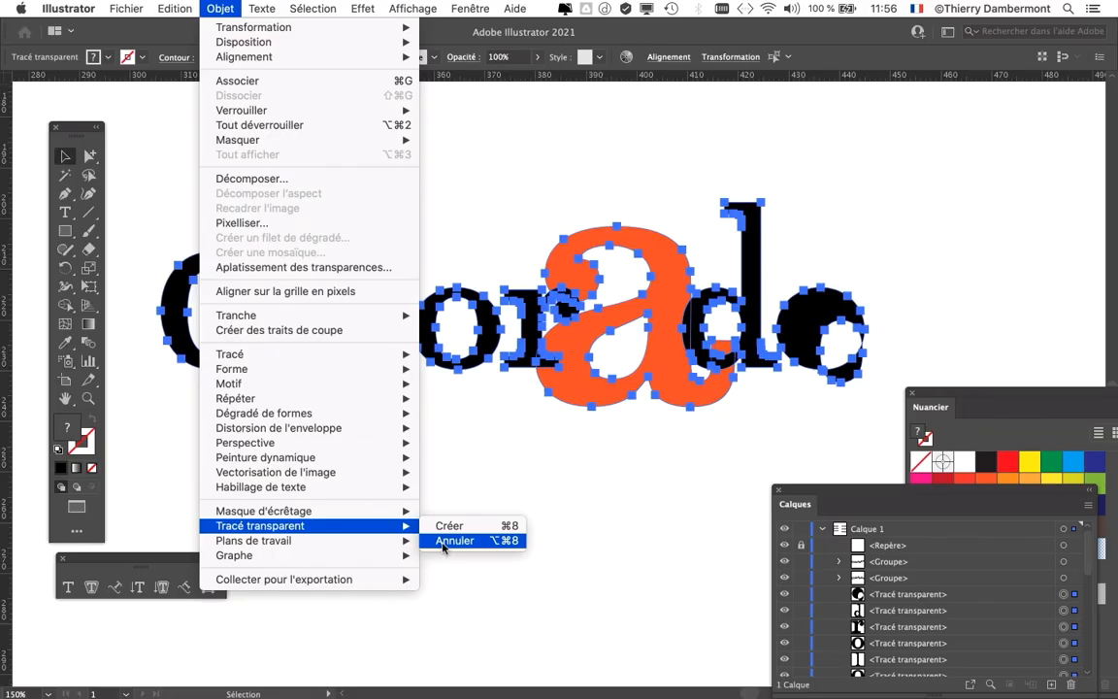
pyautogui.click(443, 544)
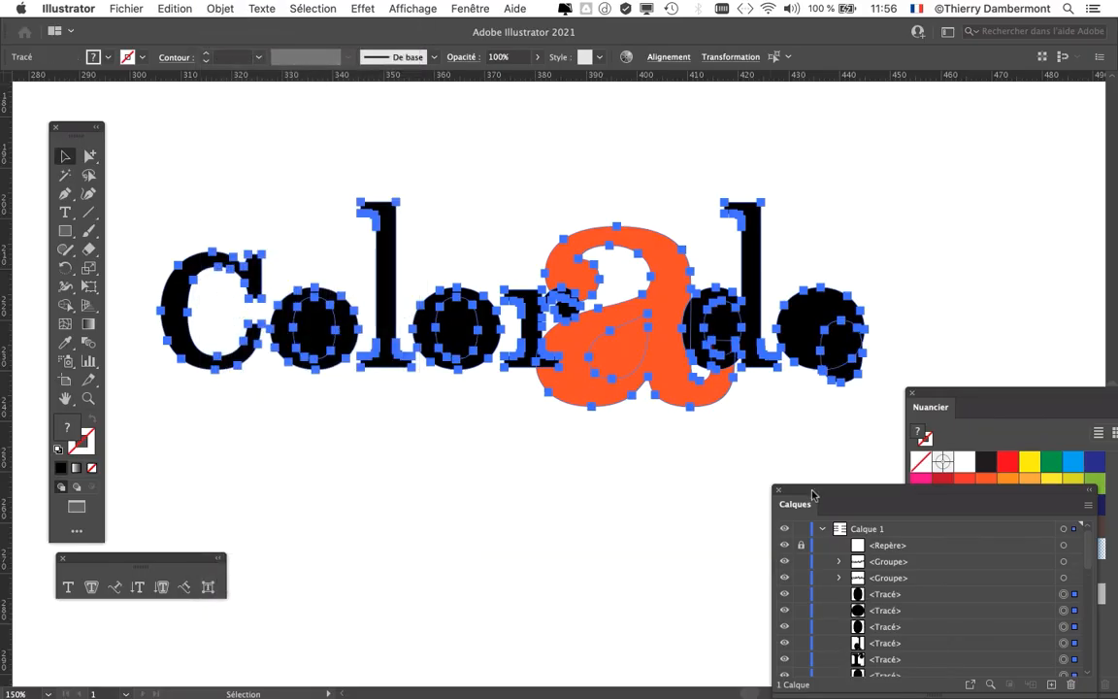
# Enlarge the Layers panel to inspect the wordmark's separate paths, and move the panel back below the wordmark
pyautogui.moveTo(812, 495); pyautogui.dragTo(747, 93)
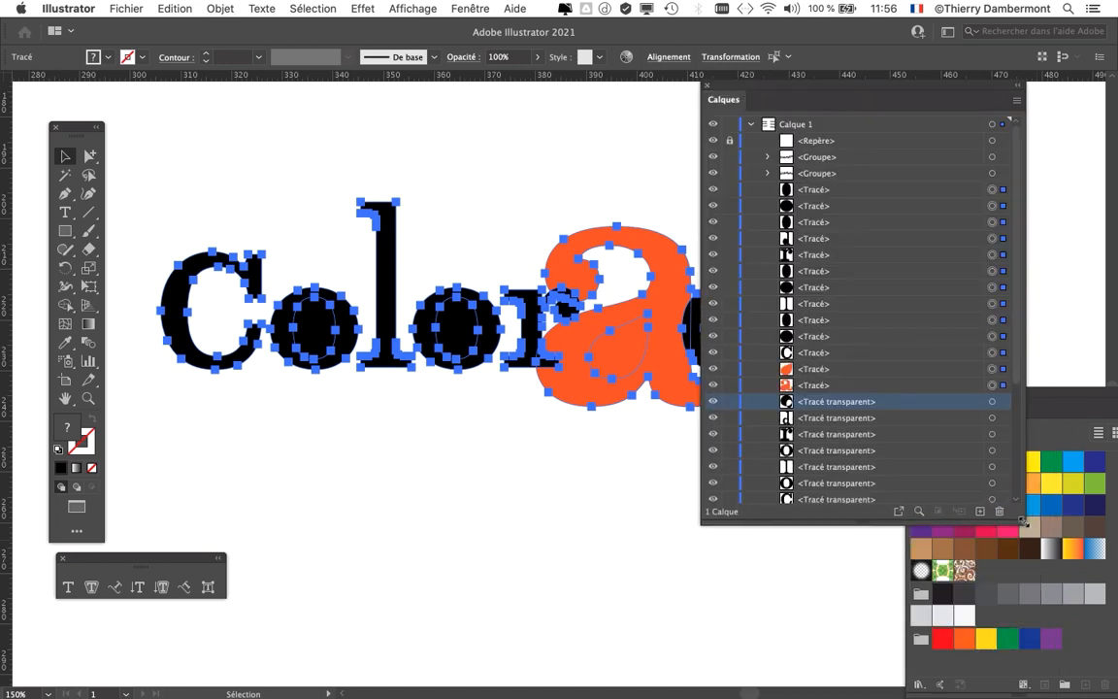
pyautogui.moveTo(1023, 520); pyautogui.dragTo(1016, 550)
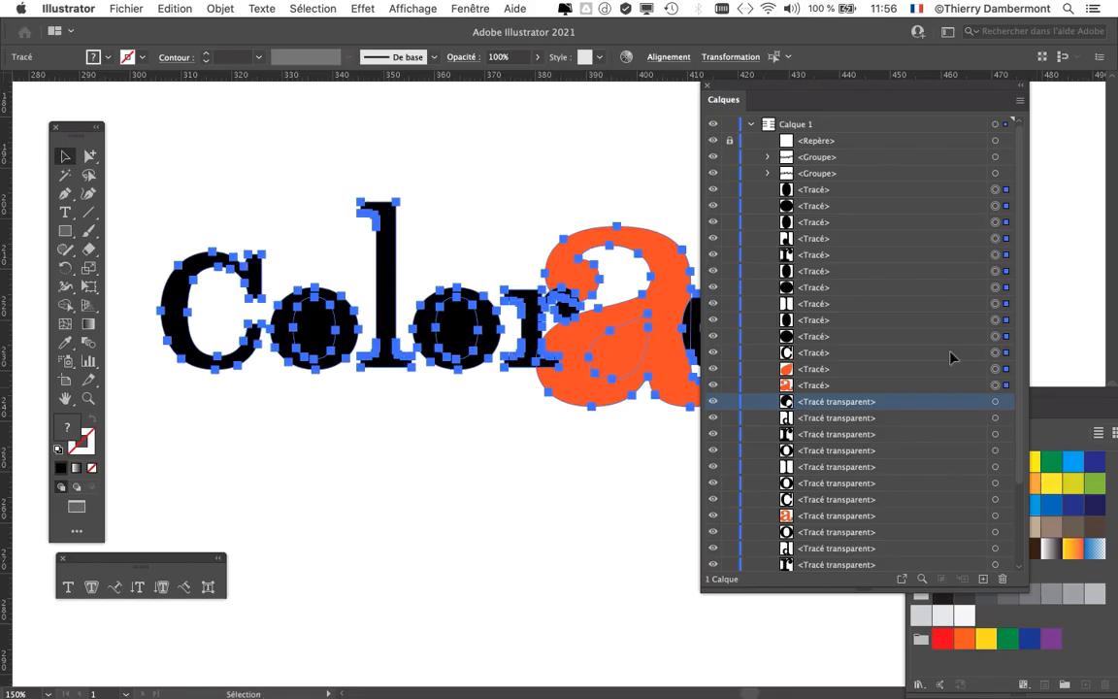
pyautogui.moveTo(882, 158); pyautogui.dragTo(822, 498)
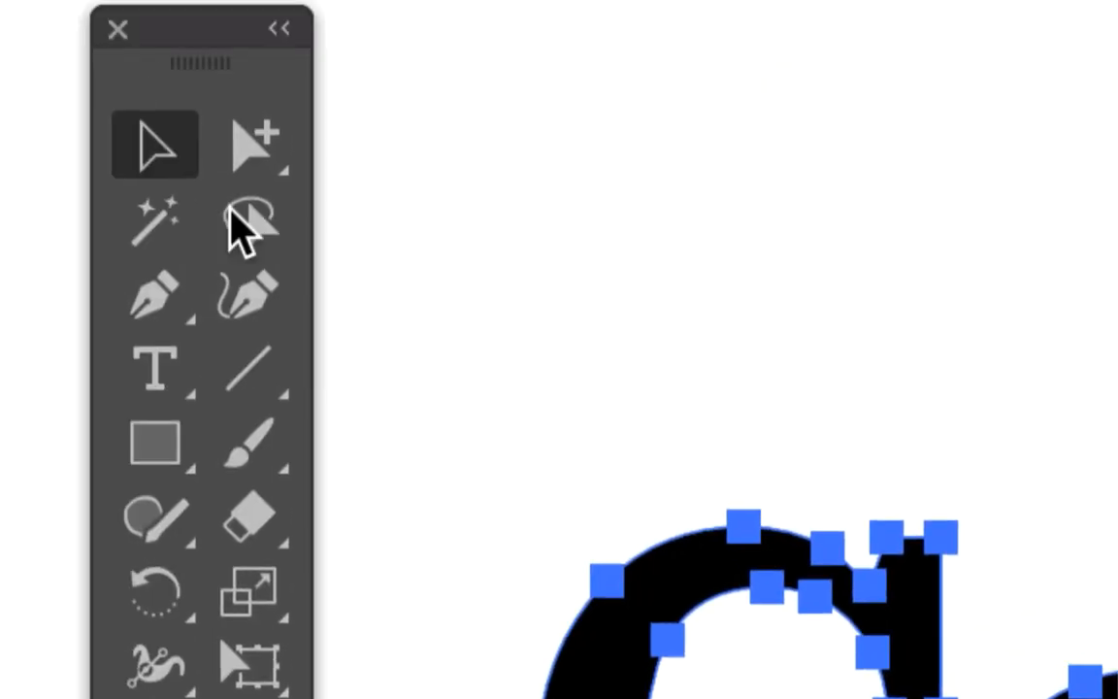
# Move the inner contours of the first and second o upward with the Group Selection tool, undoing each move
pyautogui.click(250, 145)
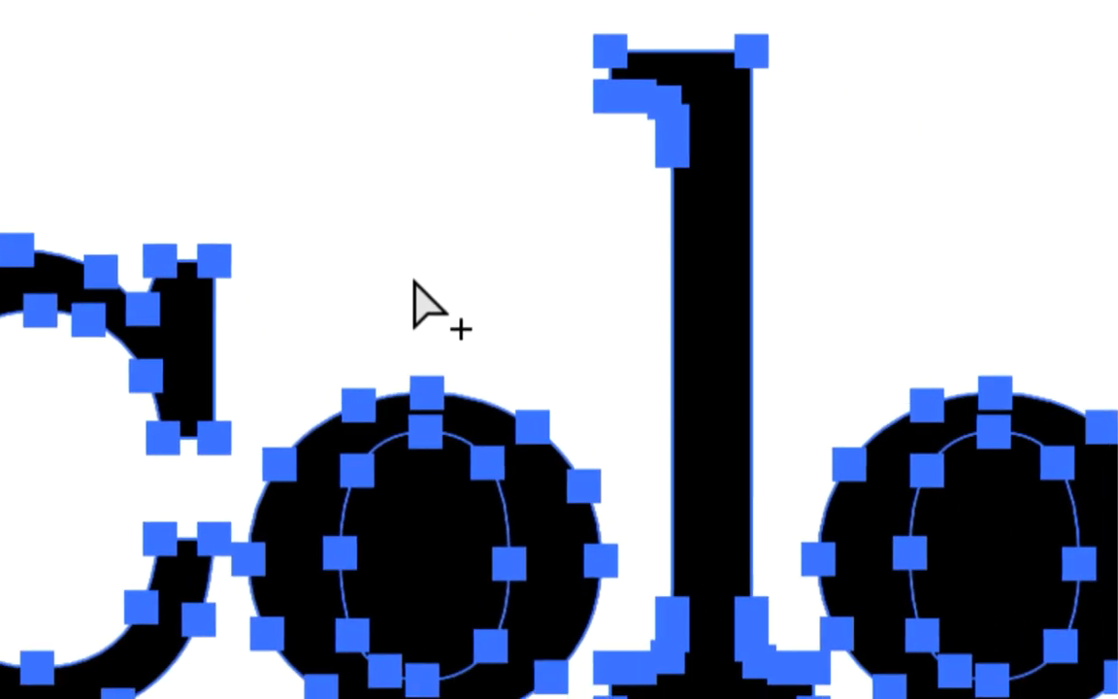
pyautogui.click(414, 281)
pyautogui.click(415, 335)
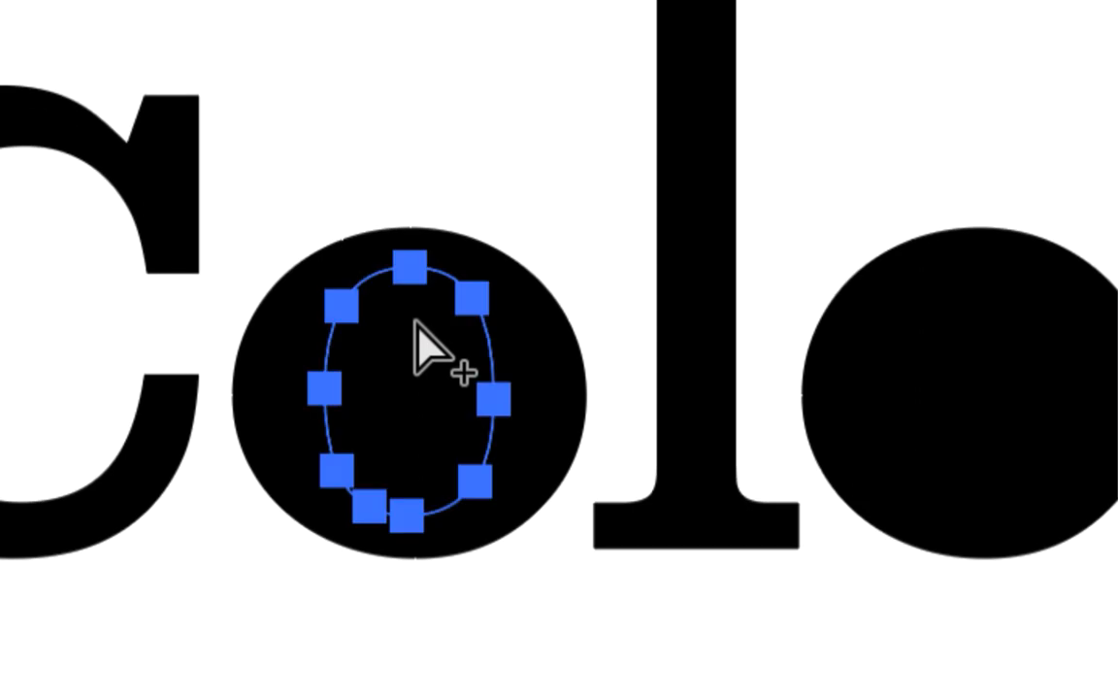
pyautogui.moveTo(405, 359); pyautogui.dragTo(416, 234)
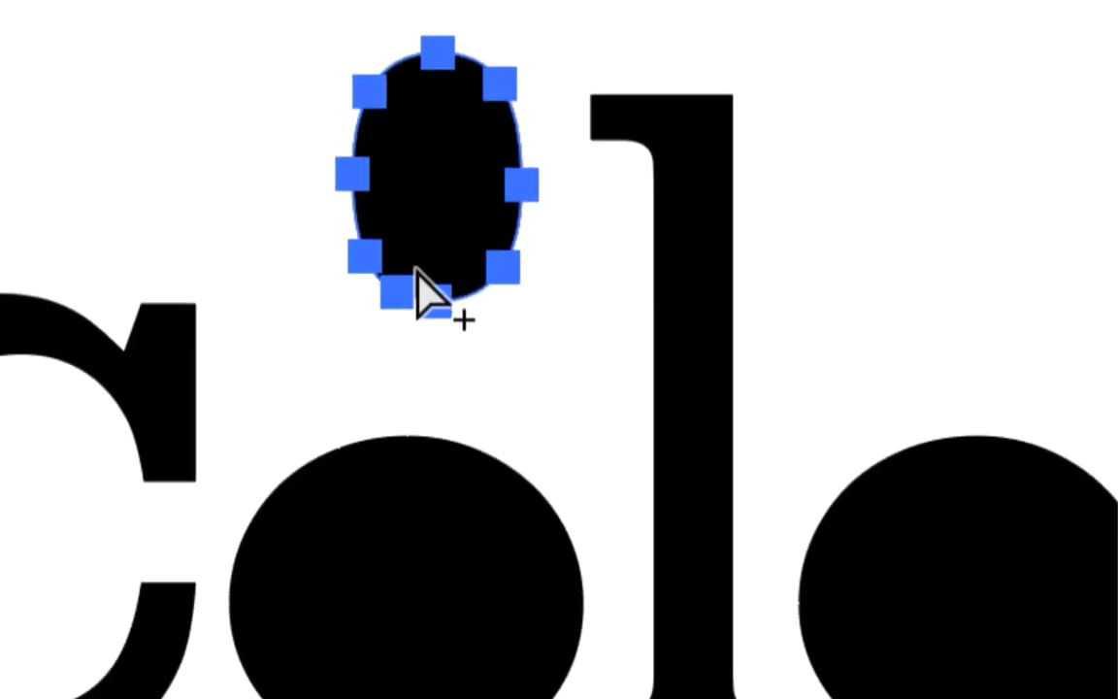
pyautogui.hotkey('ctrl', 'z')
pyautogui.click(524, 333)
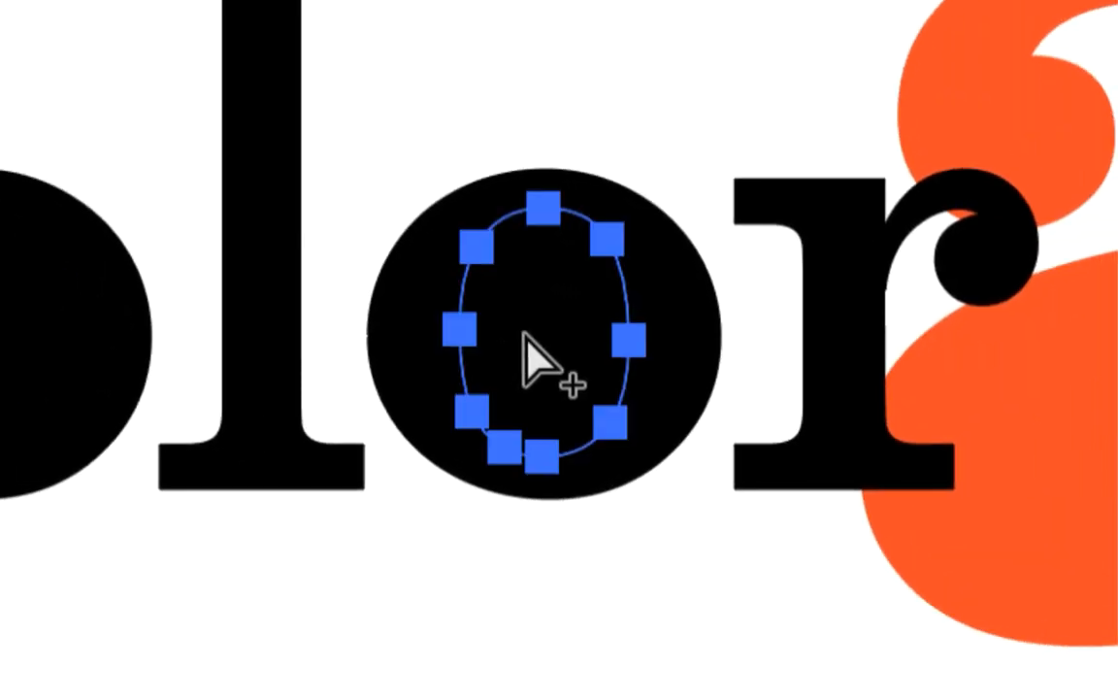
pyautogui.moveTo(524, 332); pyautogui.dragTo(529, 279)
pyautogui.hotkey('ctrl', 'z')
# Move the inner contours of the orange a and the d out of their letters, undoing each move, and deselect everything
pyautogui.click(645, 350)
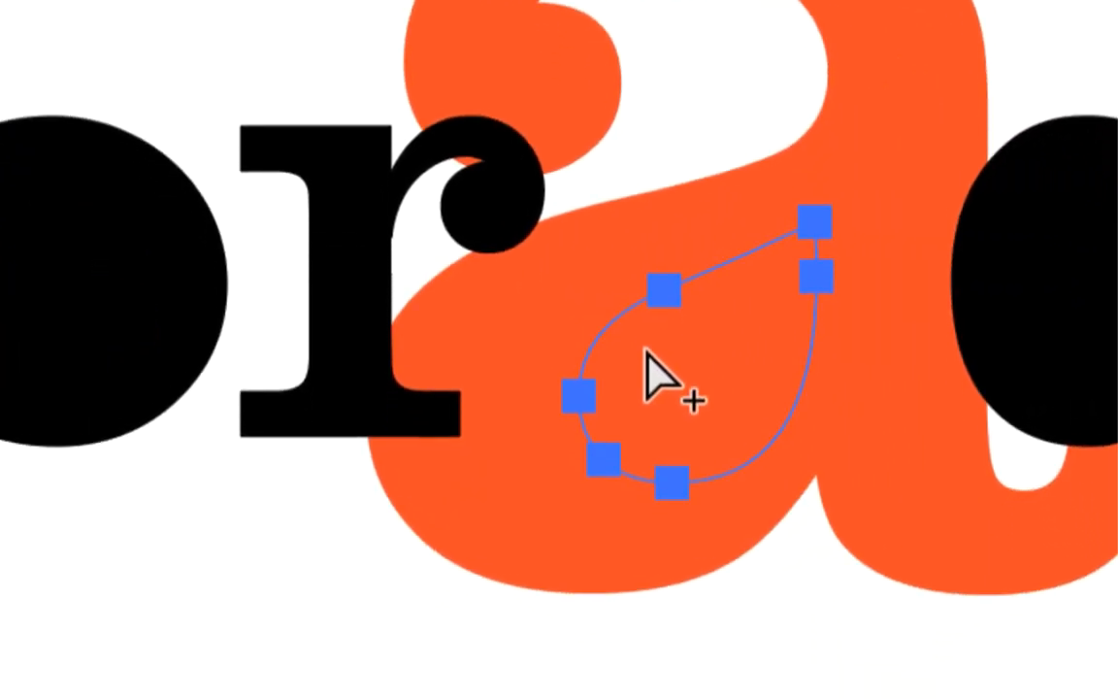
pyautogui.moveTo(645, 351); pyautogui.dragTo(533, 449)
pyautogui.hotkey('ctrl', 'z')
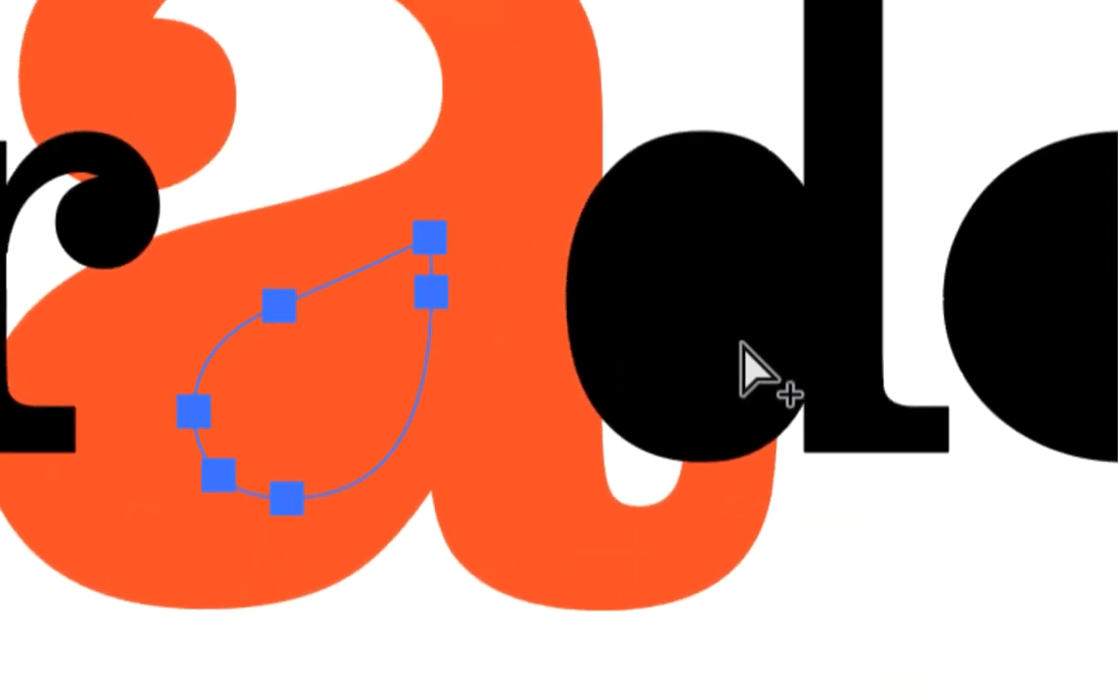
pyautogui.click(967, 112)
pyautogui.moveTo(966, 112); pyautogui.dragTo(779, 417)
pyautogui.hotkey('ctrl', 'z')
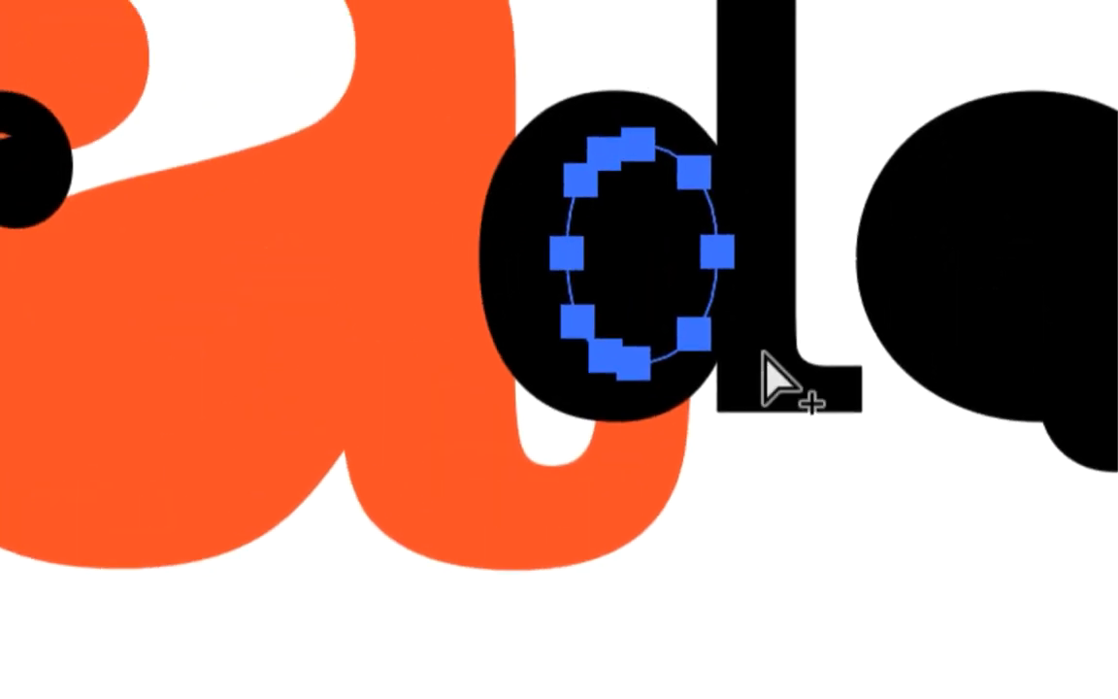
pyautogui.click(779, 314)
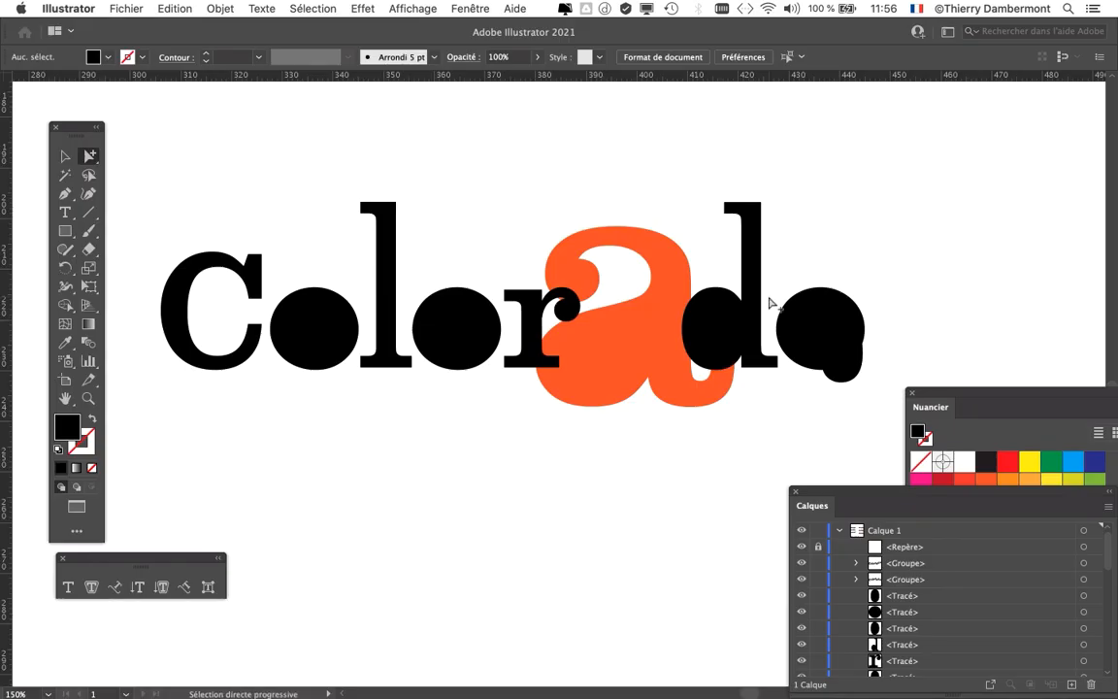
# Shift the toolbar away from the wordmark and close the Layers panel to free the canvas
pyautogui.moveTo(70, 127); pyautogui.dragTo(44, 107)
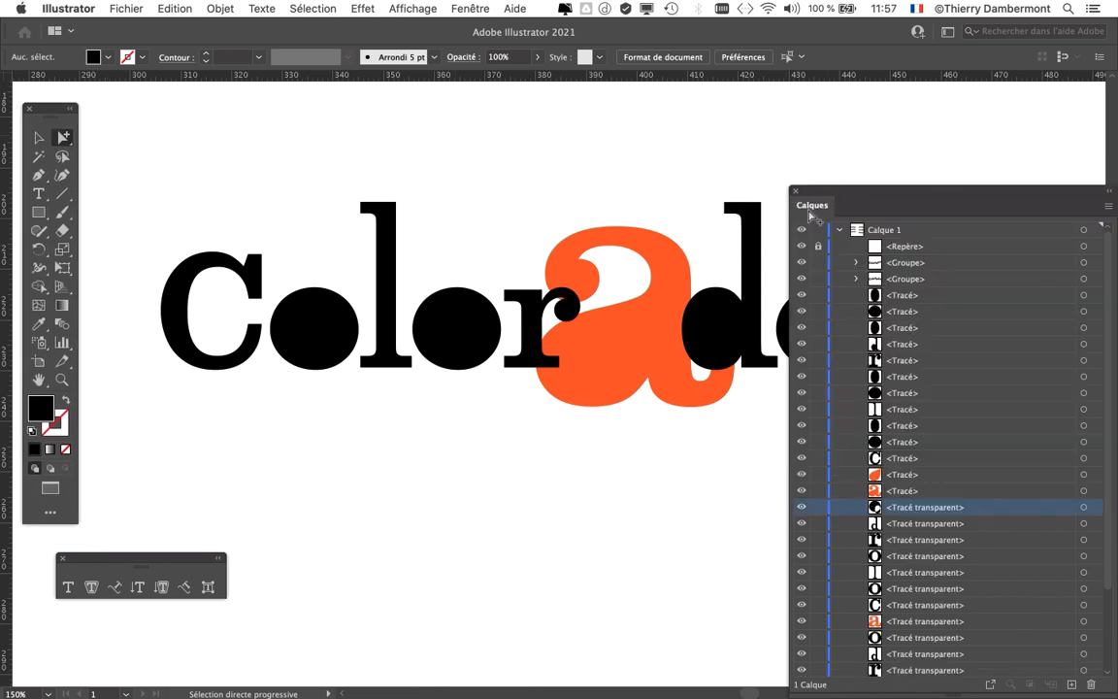
pyautogui.click(796, 191)
pyautogui.press('space')
pyautogui.moveTo(614, 441); pyautogui.dragTo(662, 419)
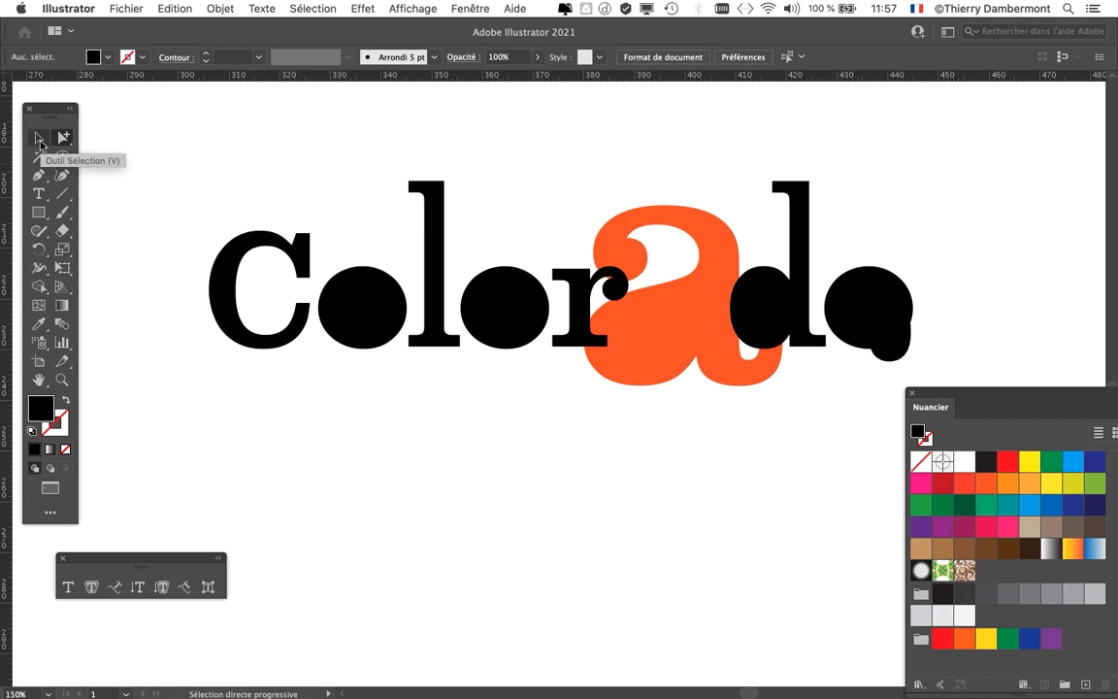
# Draw a black square about 45 mm wide over the letter C, rotate it about 34° counter-clockwise and shift it slightly left
pyautogui.click(39, 215)
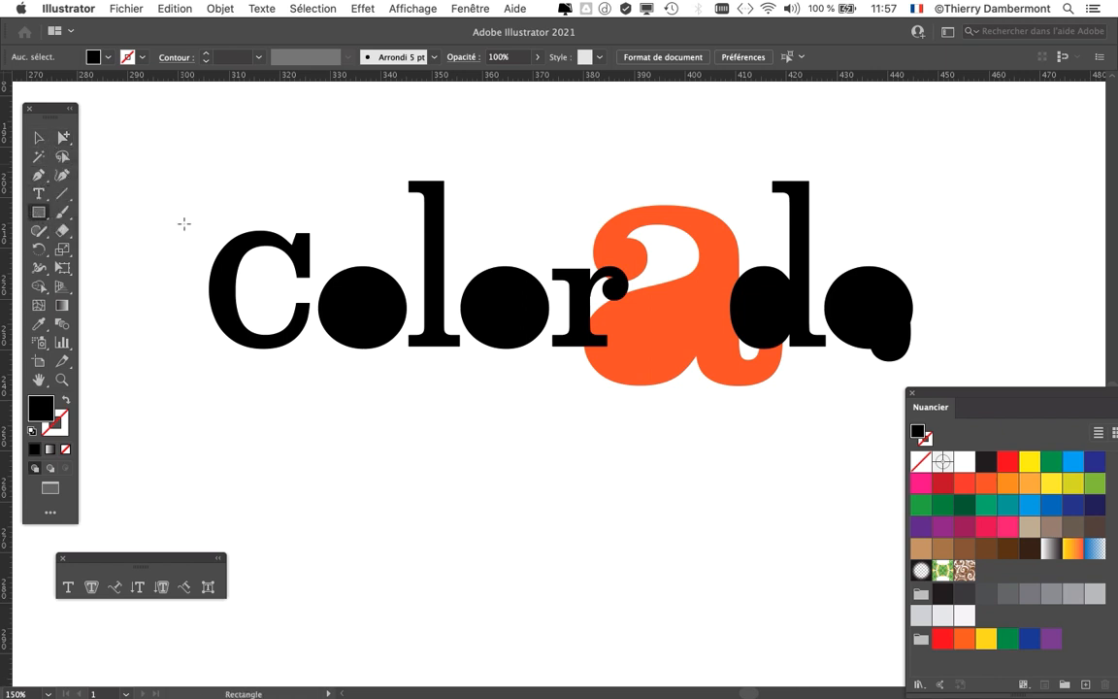
pyautogui.moveTo(155, 162)
pyautogui.mouseDown()
pyautogui.moveTo(325, 310)
pyautogui.moveTo(412, 402)
pyautogui.moveTo(409, 430)
pyautogui.moveTo(372, 379)
pyautogui.moveTo(382, 390)
pyautogui.mouseUp()
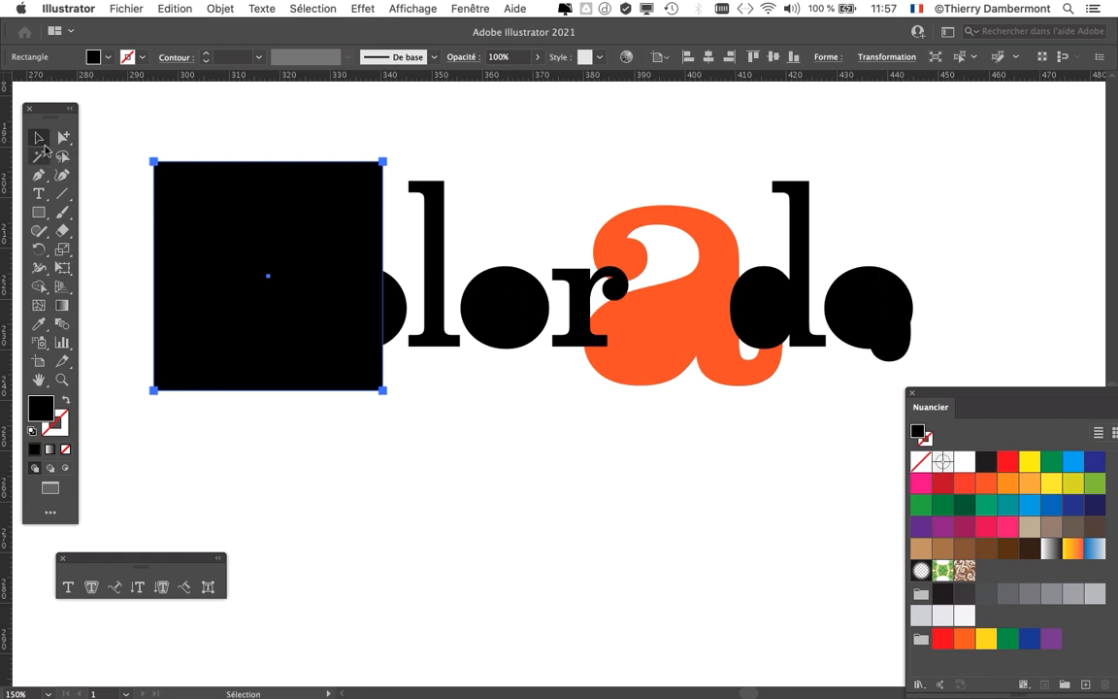
pyautogui.click(63, 268)
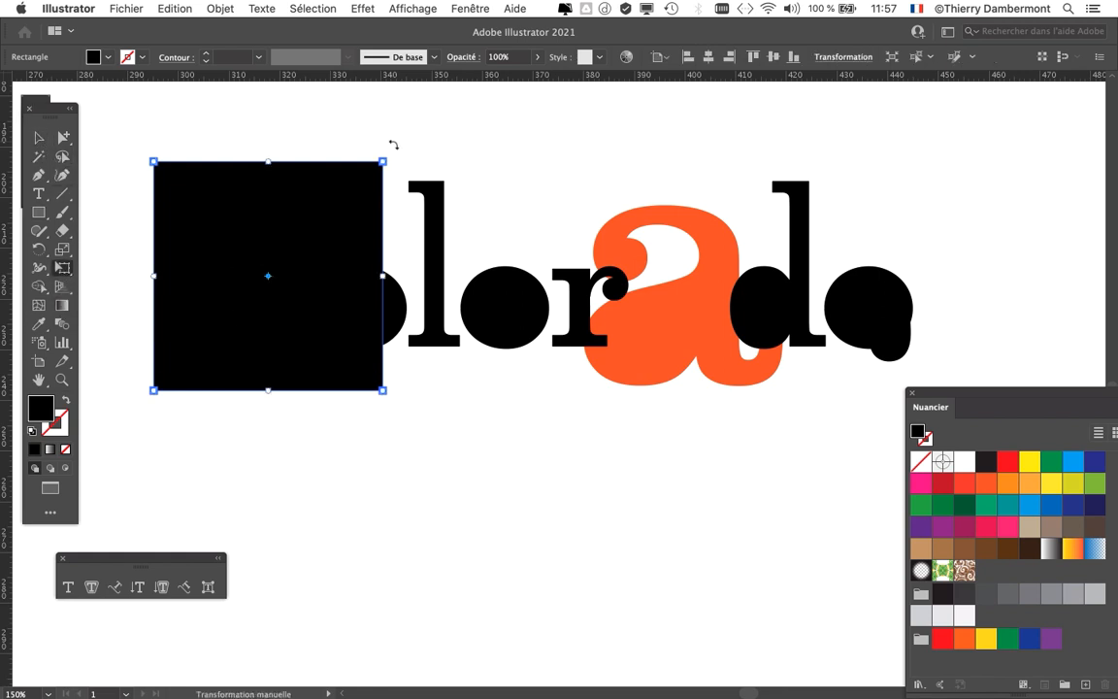
pyautogui.moveTo(394, 144); pyautogui.dragTo(273, 94)
pyautogui.moveTo(301, 206); pyautogui.dragTo(308, 245)
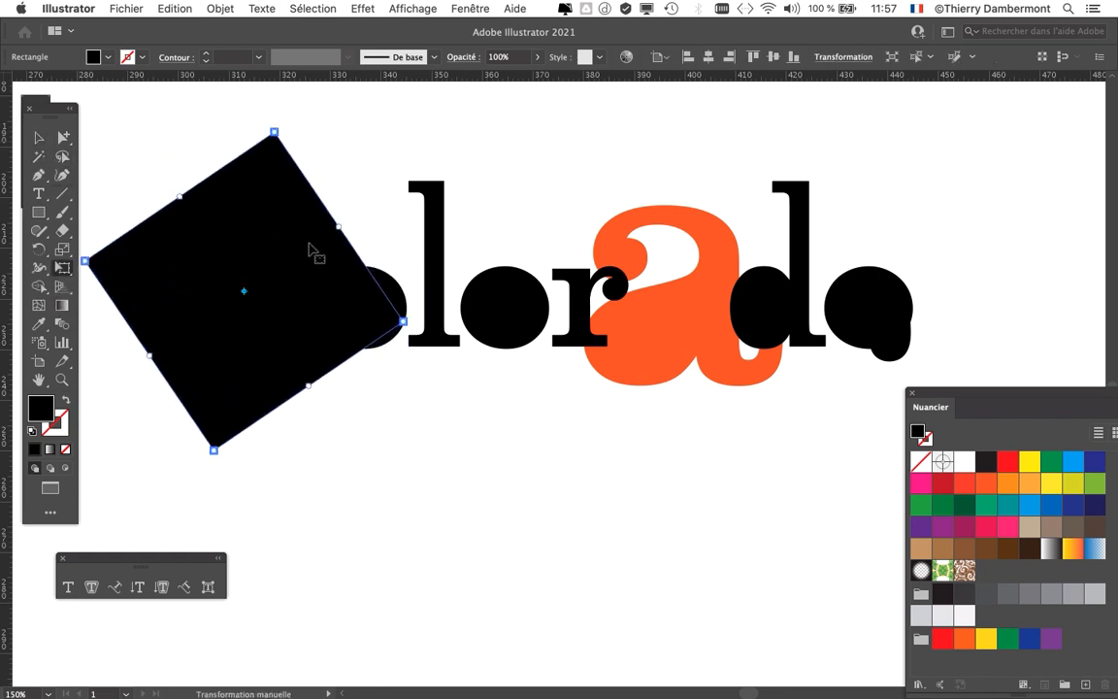
# Select the tilted square with all letters of the wordmark, combine them into a single compound path, and deselect it
pyautogui.scroll(-1, 478, 453)
pyautogui.click(39, 138)
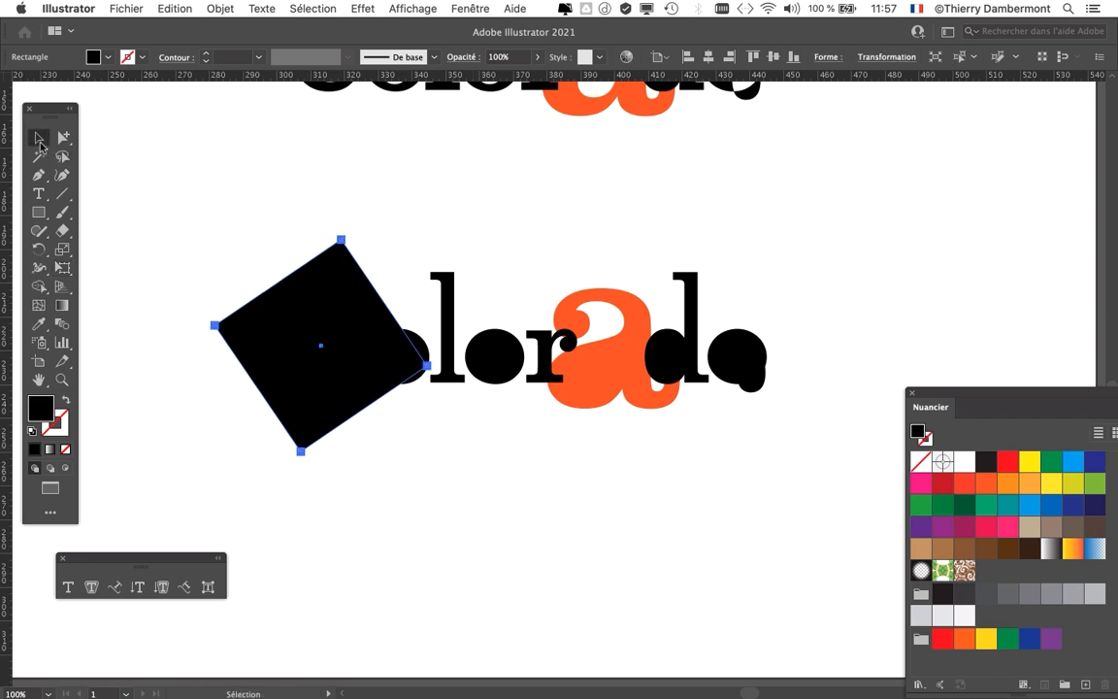
pyautogui.click(165, 201)
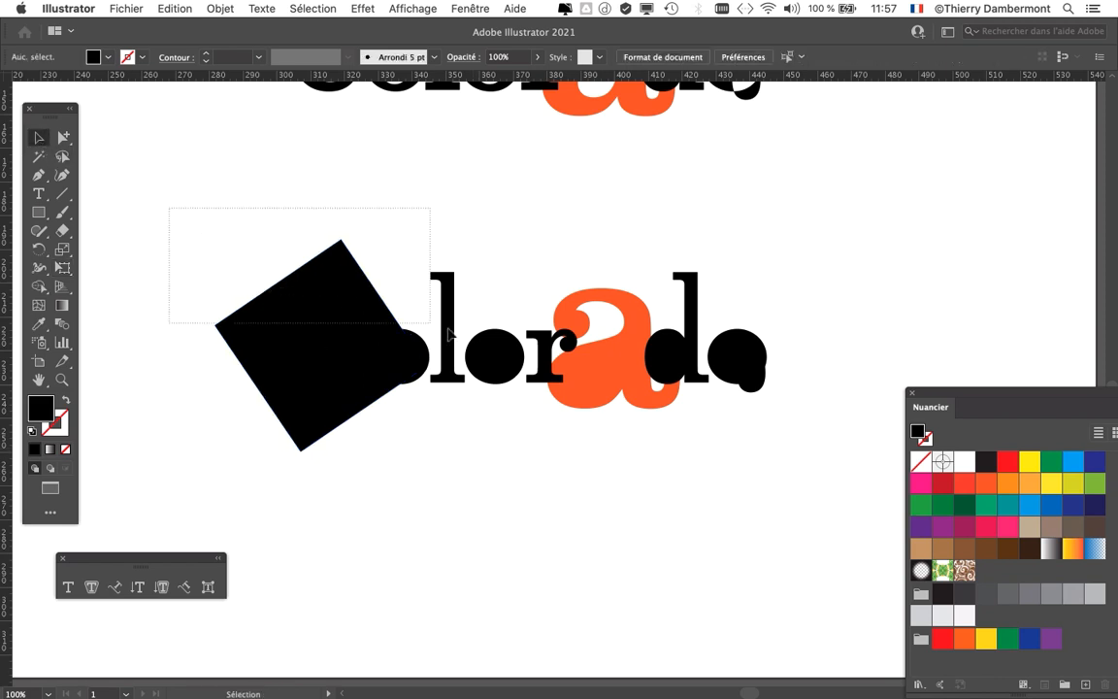
pyautogui.moveTo(712, 423); pyautogui.dragTo(803, 444)
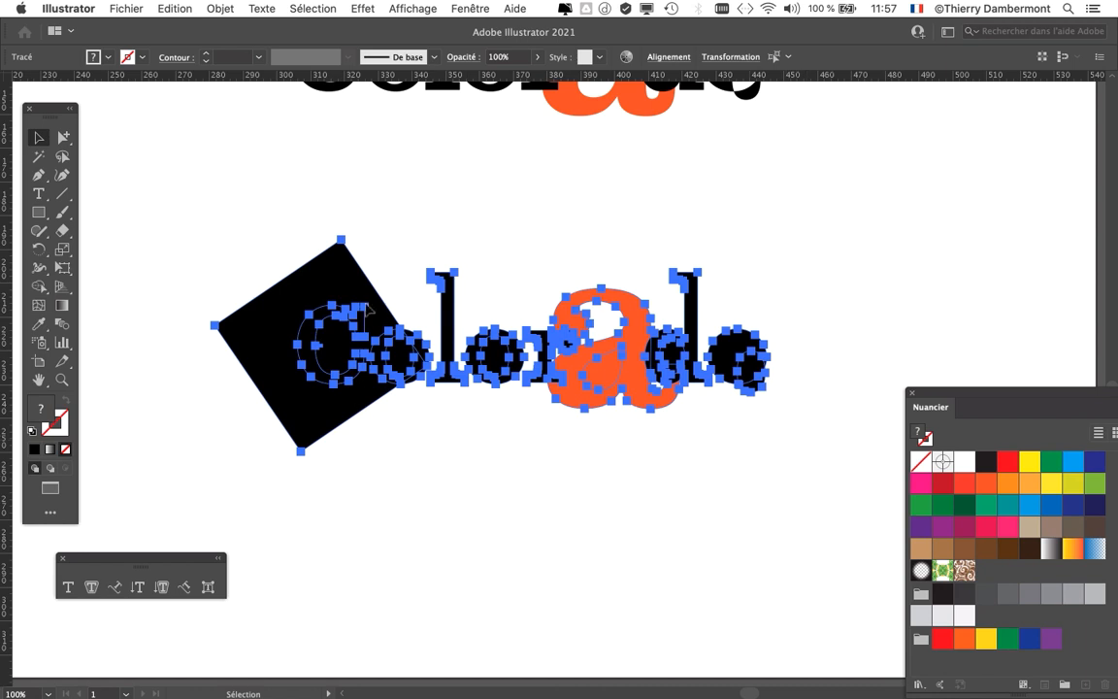
pyautogui.click(220, 8)
pyautogui.moveTo(362, 526)
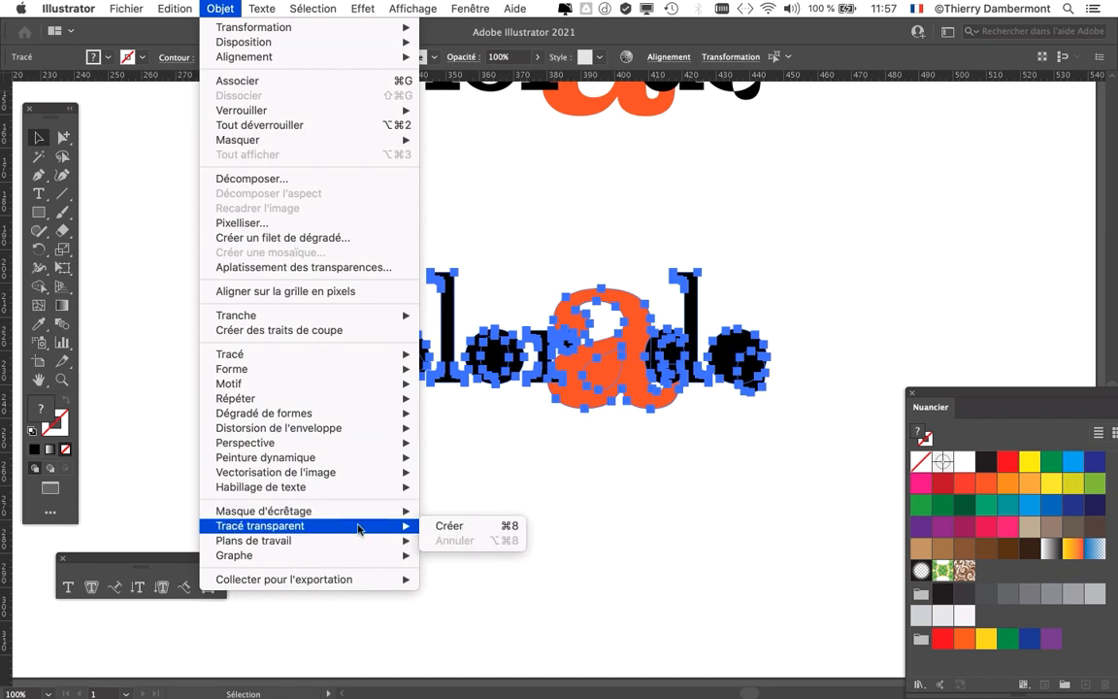
pyautogui.click(450, 526)
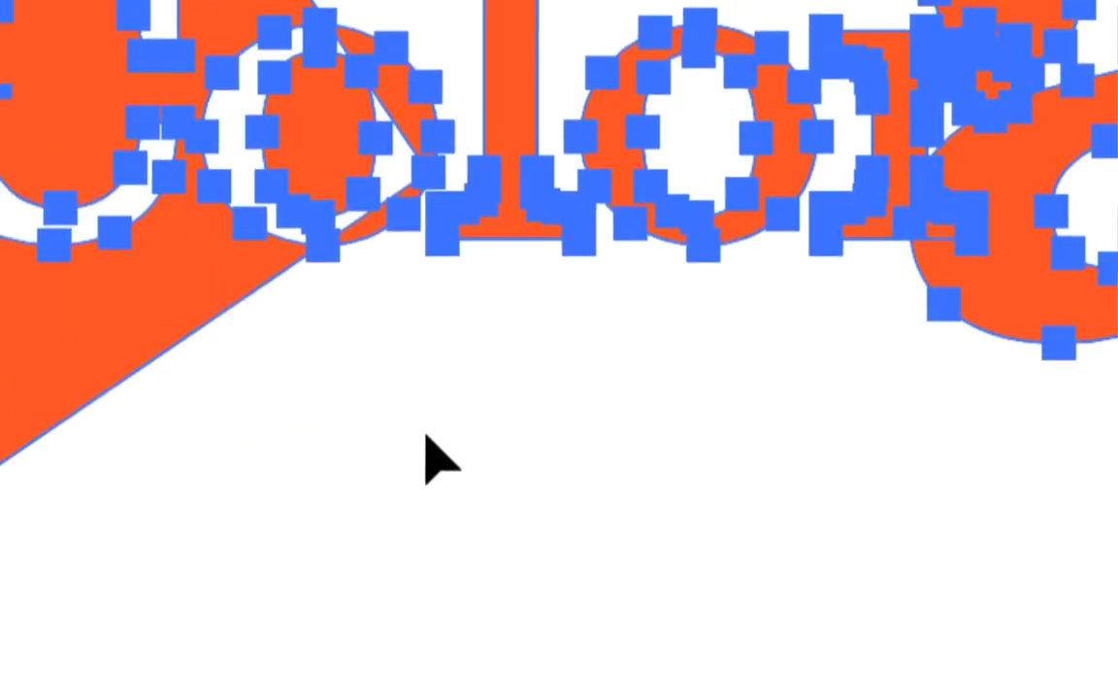
pyautogui.click(427, 429)
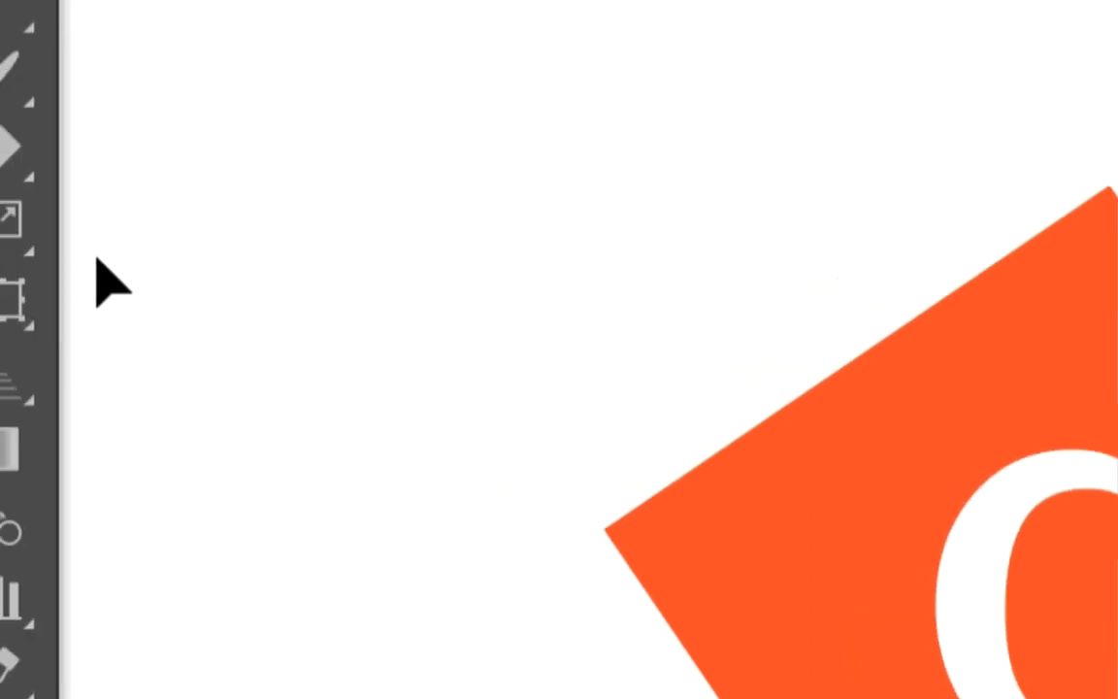
# Select only the tilted square within the compound path and move it right, over the letters lor and part of the large a
pyautogui.click(78, 160)
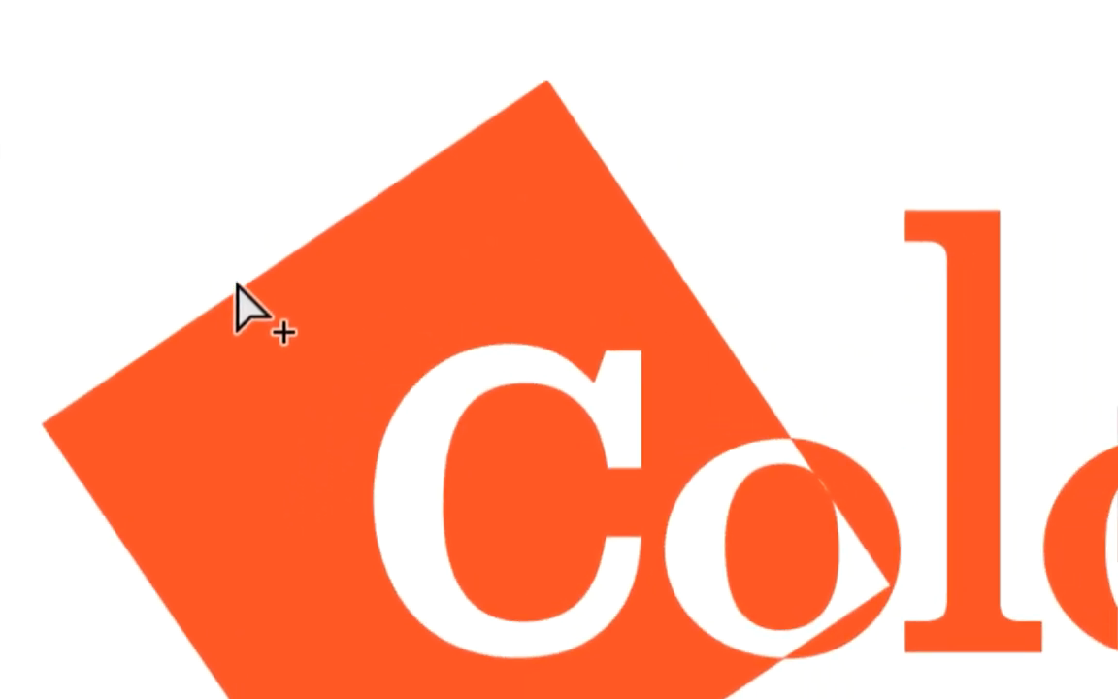
pyautogui.click(377, 388)
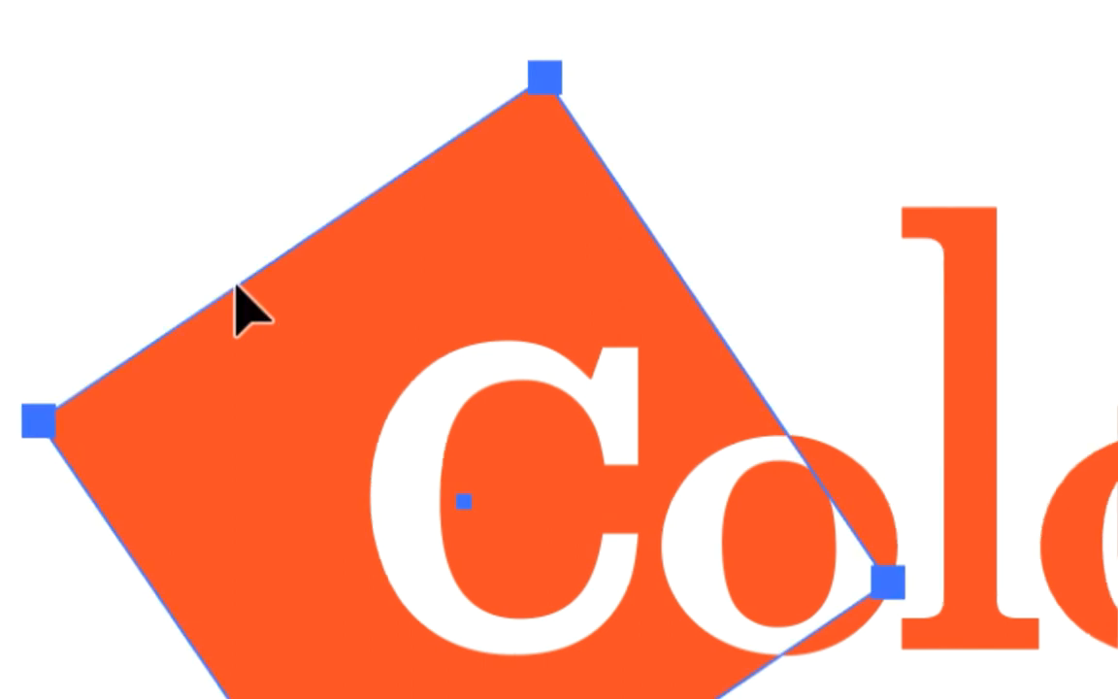
pyautogui.moveTo(237, 289); pyautogui.dragTo(480, 318)
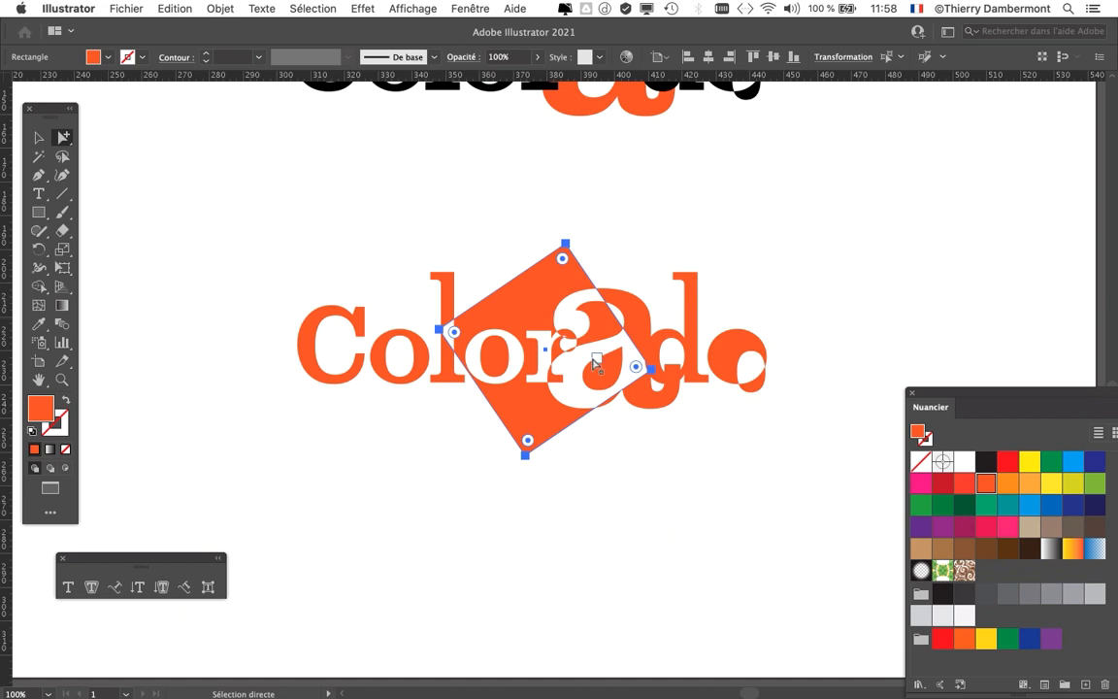
pyautogui.scroll(1, 596, 362)
pyautogui.press('alt')
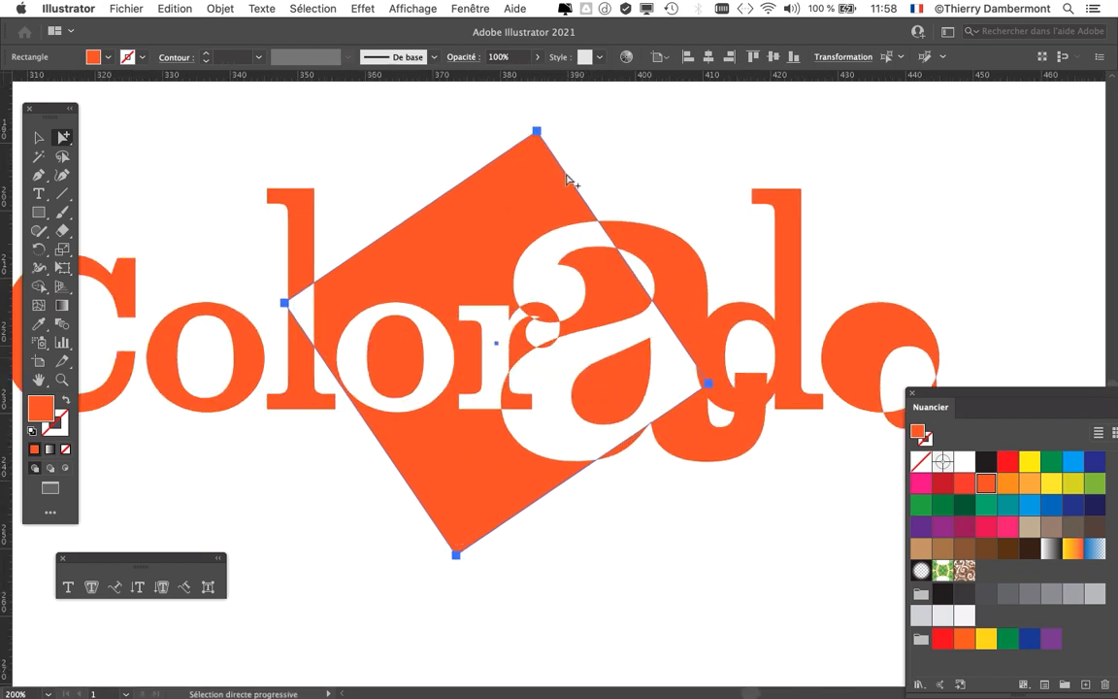
pyautogui.moveTo(568, 179); pyautogui.dragTo(433, 173)
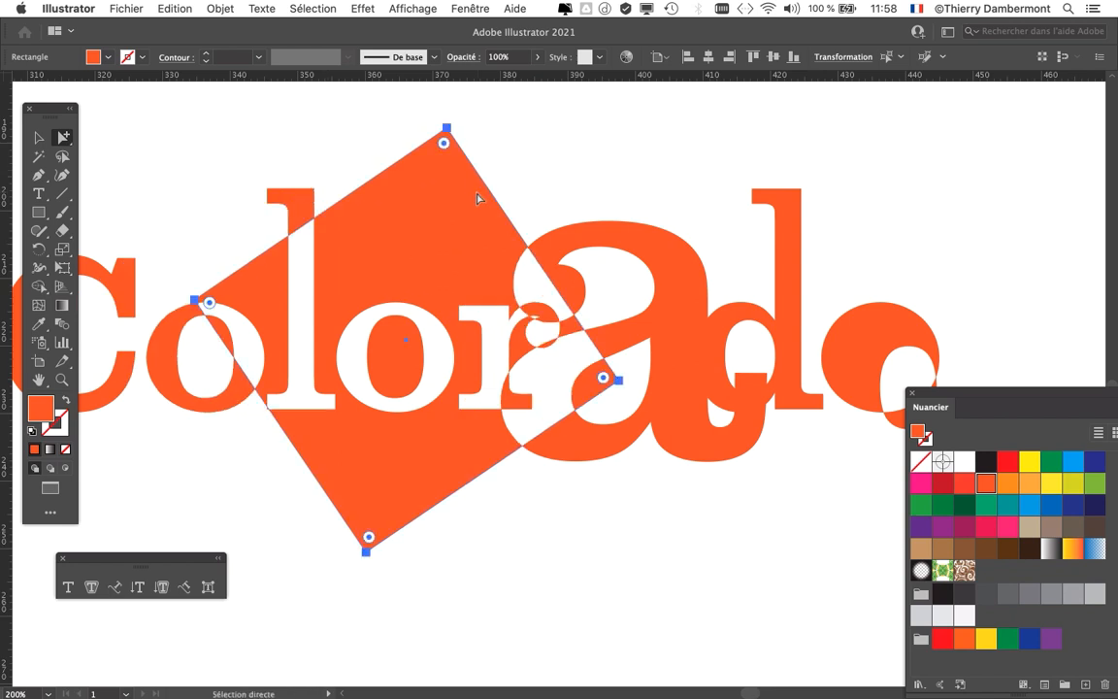
pyautogui.scroll(-2, 476, 198)
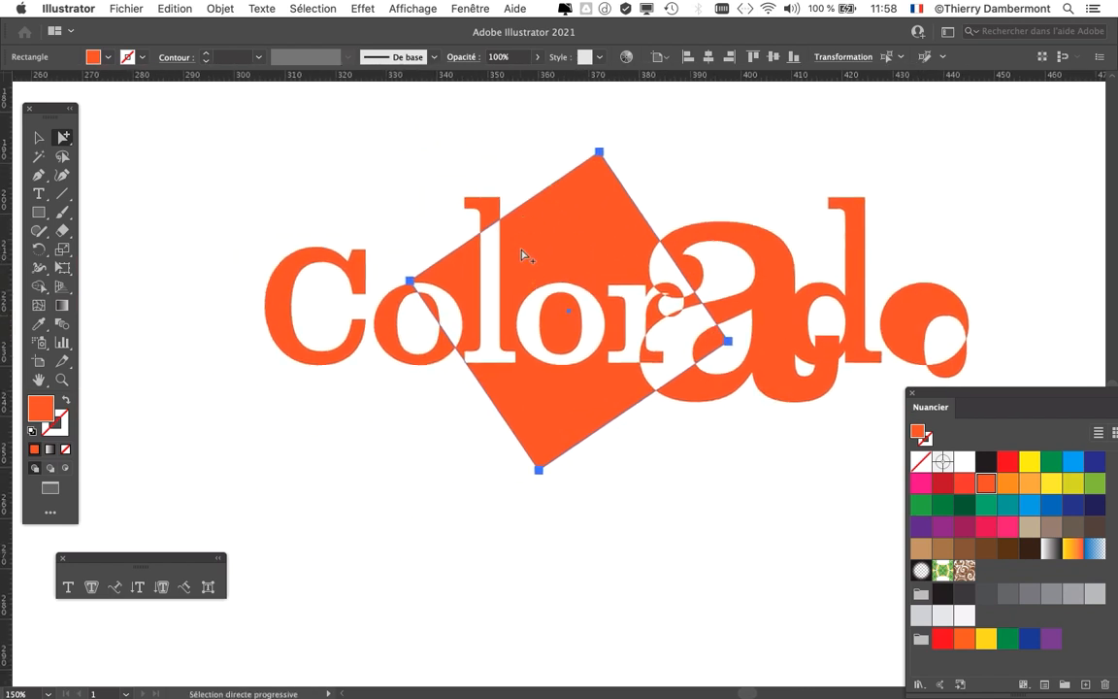
pyautogui.scroll(2, 708, 369)
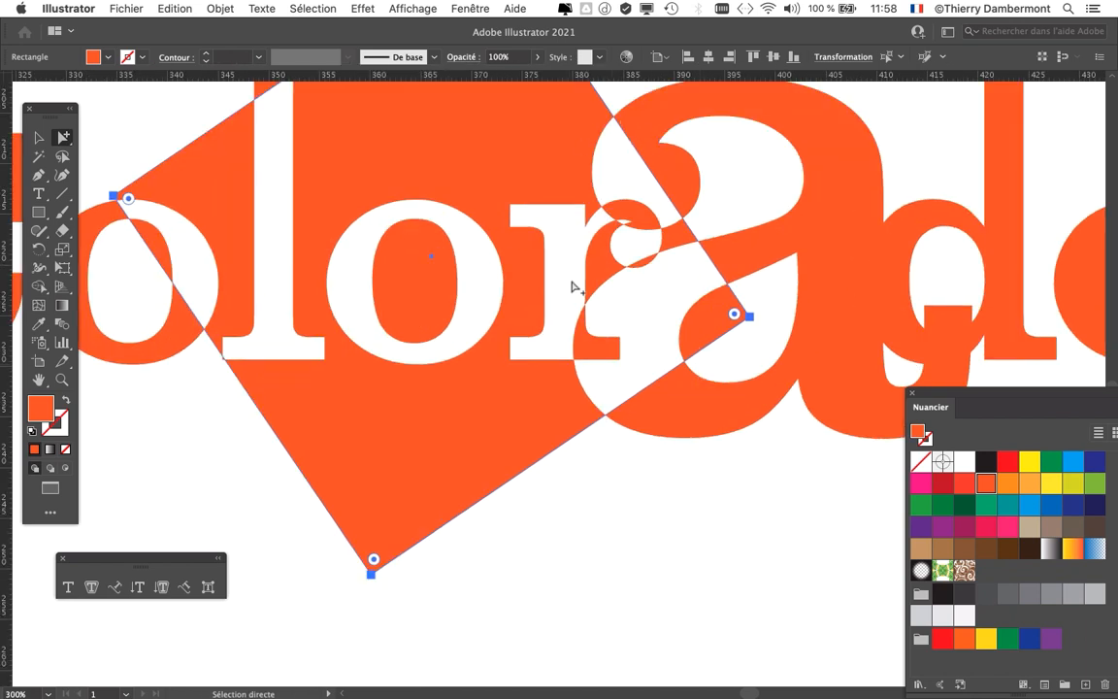
pyautogui.scroll(3, 573, 286)
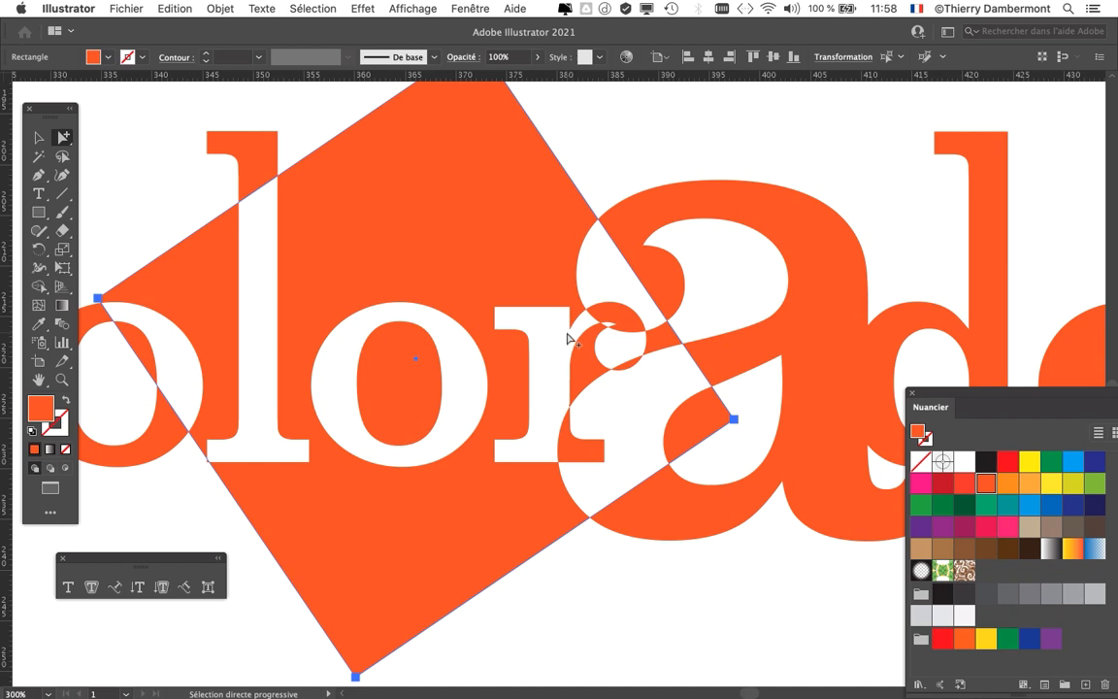
pyautogui.scroll(-2, 569, 340)
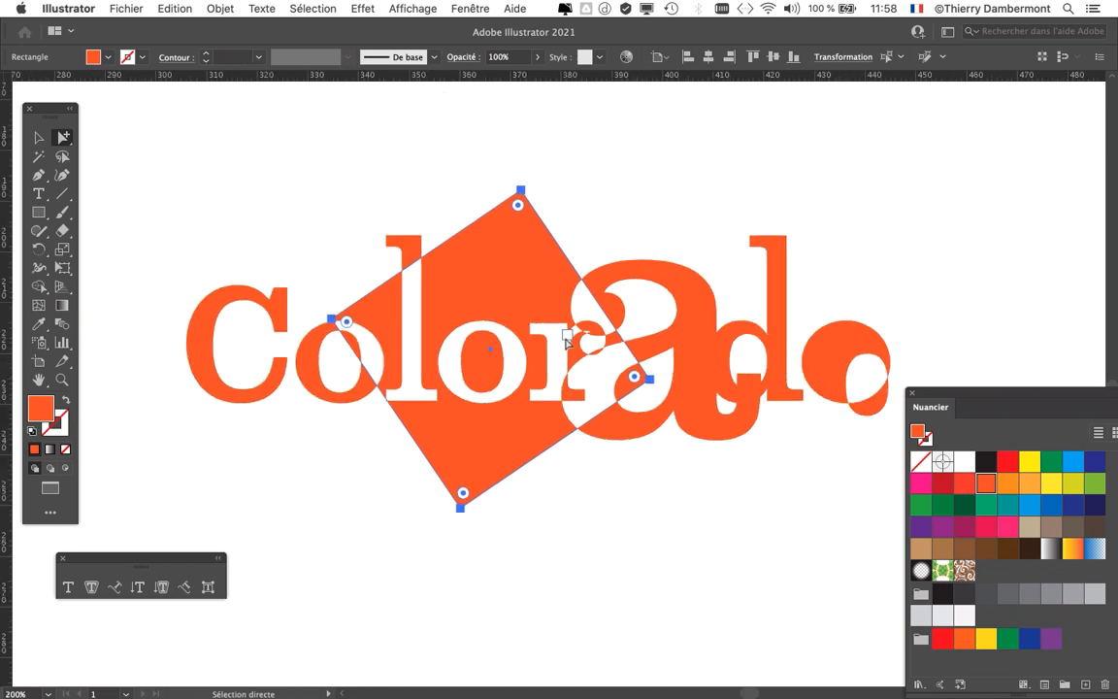
# Select the whole compound wordmark with its tilted square and place a duplicate directly below the original
pyautogui.press('alt')
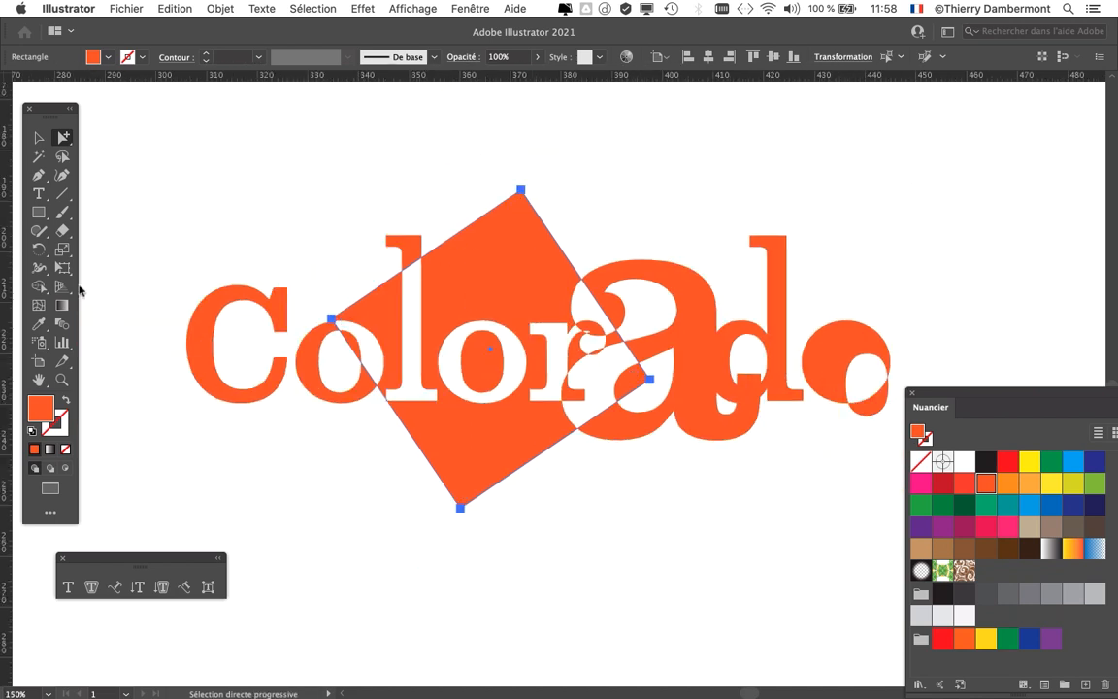
pyautogui.scroll(-1, 330, 267)
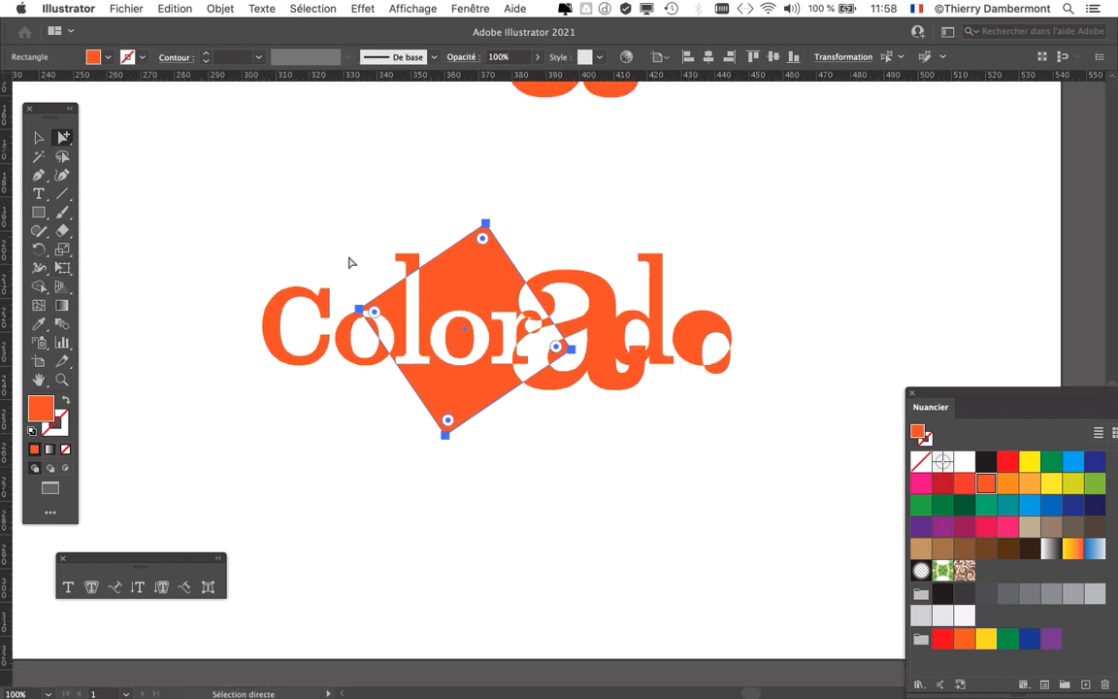
pyautogui.click(39, 138)
pyautogui.click(190, 204)
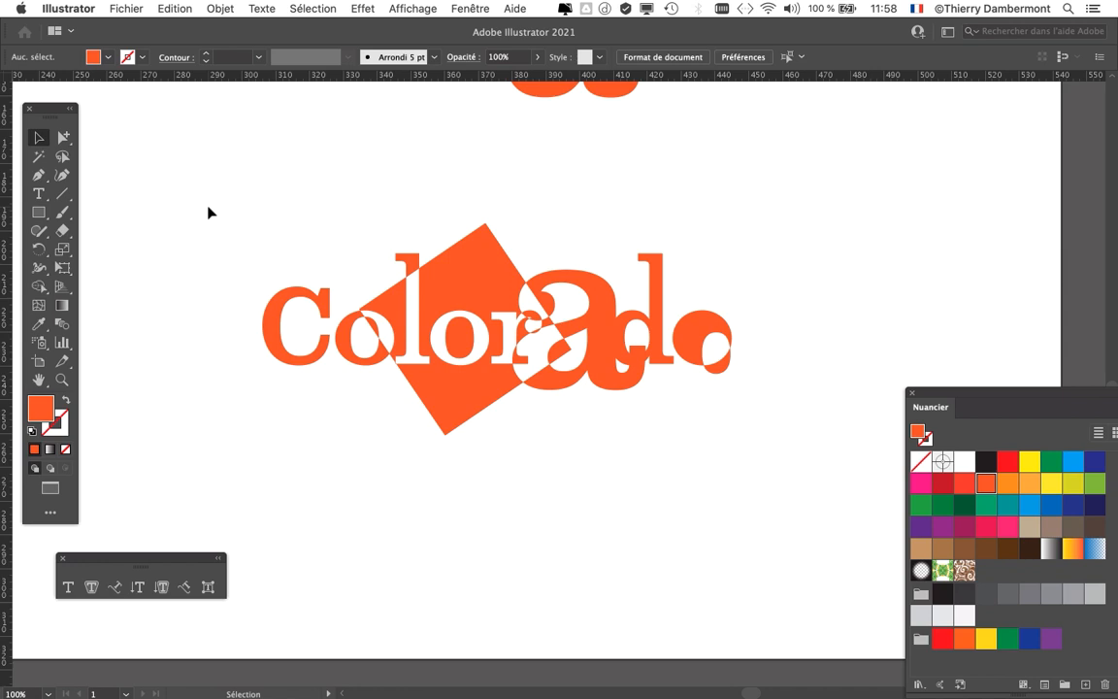
pyautogui.moveTo(210, 208); pyautogui.dragTo(817, 459)
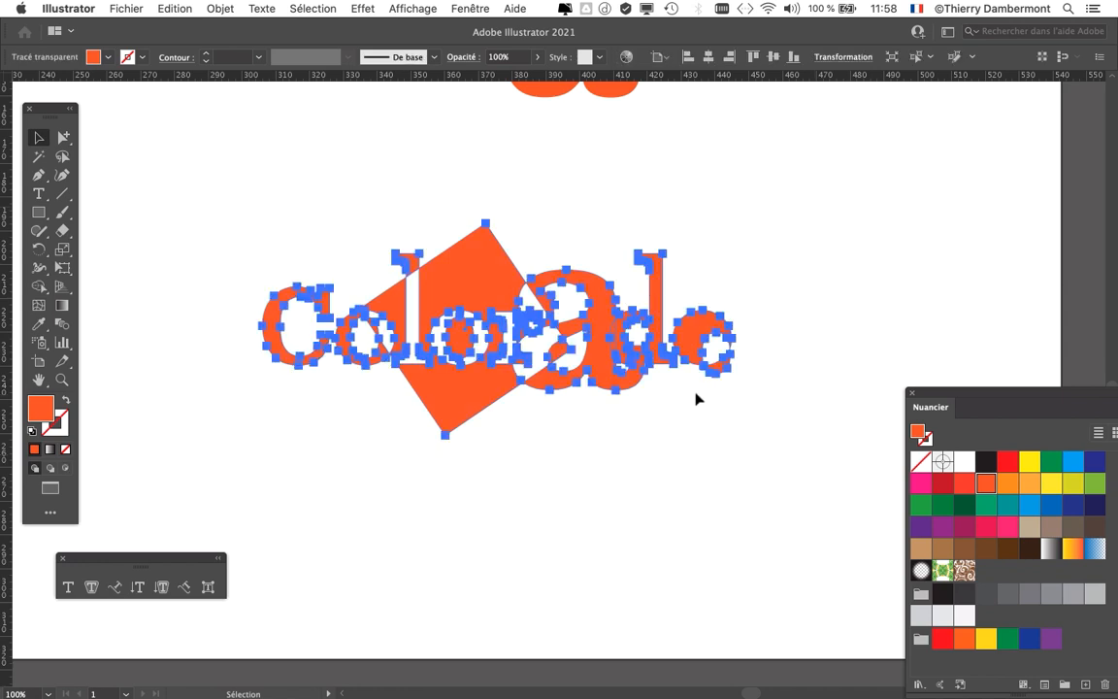
pyautogui.scroll(-5, 696, 398)
pyautogui.moveTo(477, 174); pyautogui.dragTo(489, 424)
pyautogui.scroll(-3, 489, 424)
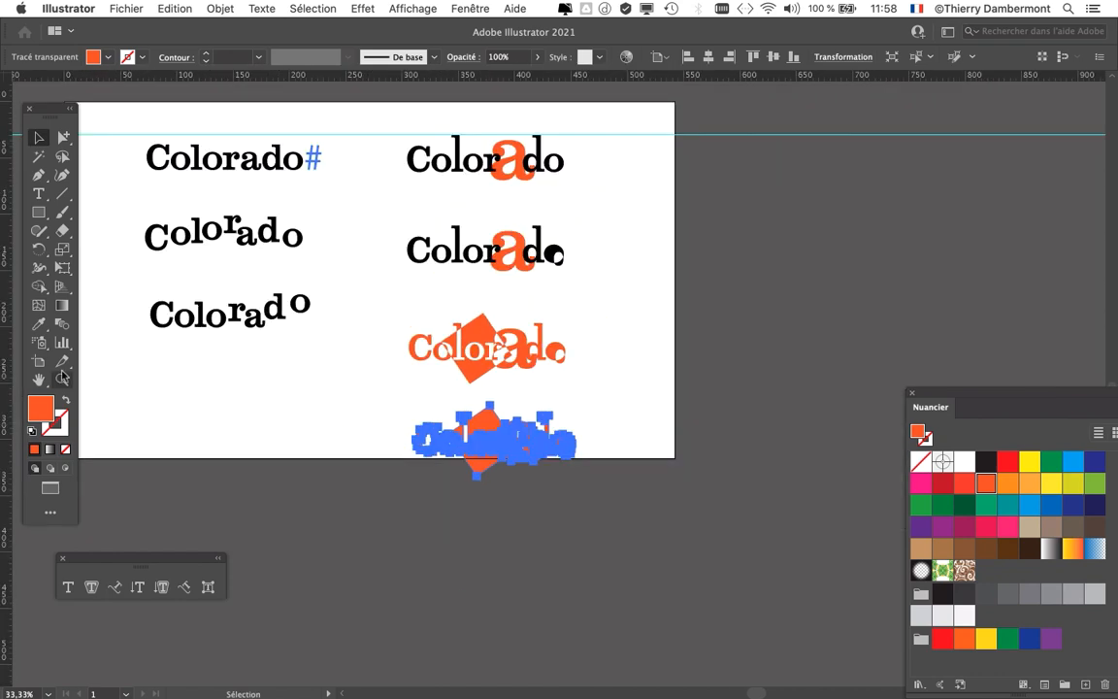
# Extend the artboard's lower edge downward to leave room below the duplicated wordmark, and deselect everything
pyautogui.click(41, 363)
pyautogui.moveTo(370, 459); pyautogui.dragTo(369, 637)
pyautogui.click(40, 139)
pyautogui.click(518, 503)
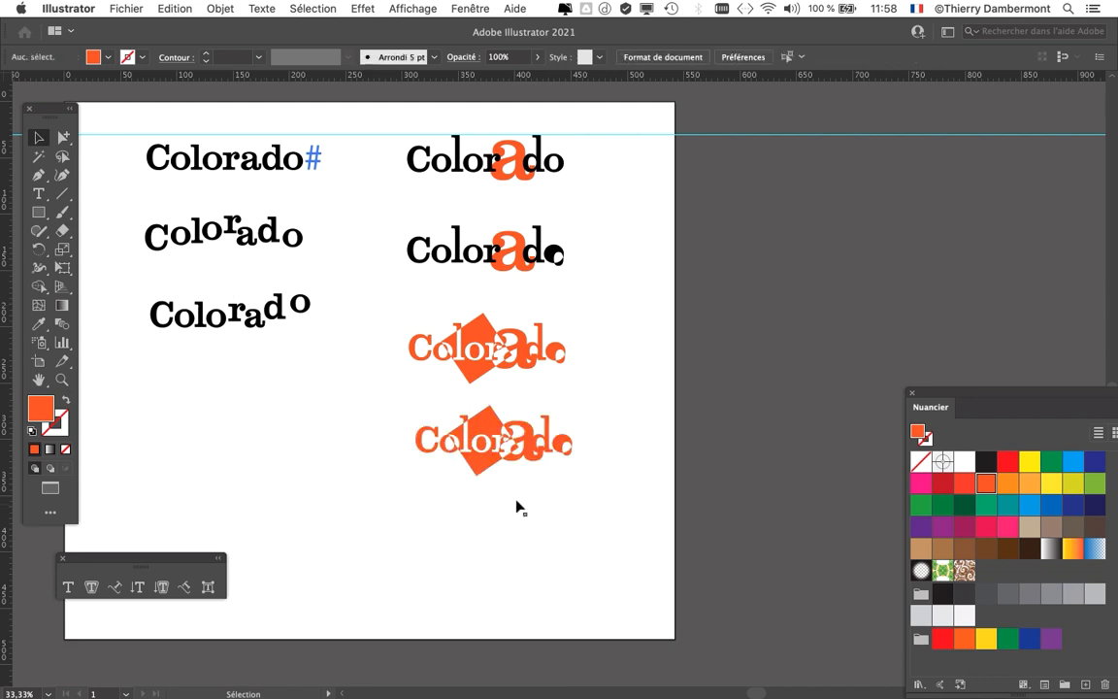
# Select the entire duplicated compound wordmark, including its square, as one object
pyautogui.scroll(3, 496, 418)
pyautogui.scroll(-5, 513, 475)
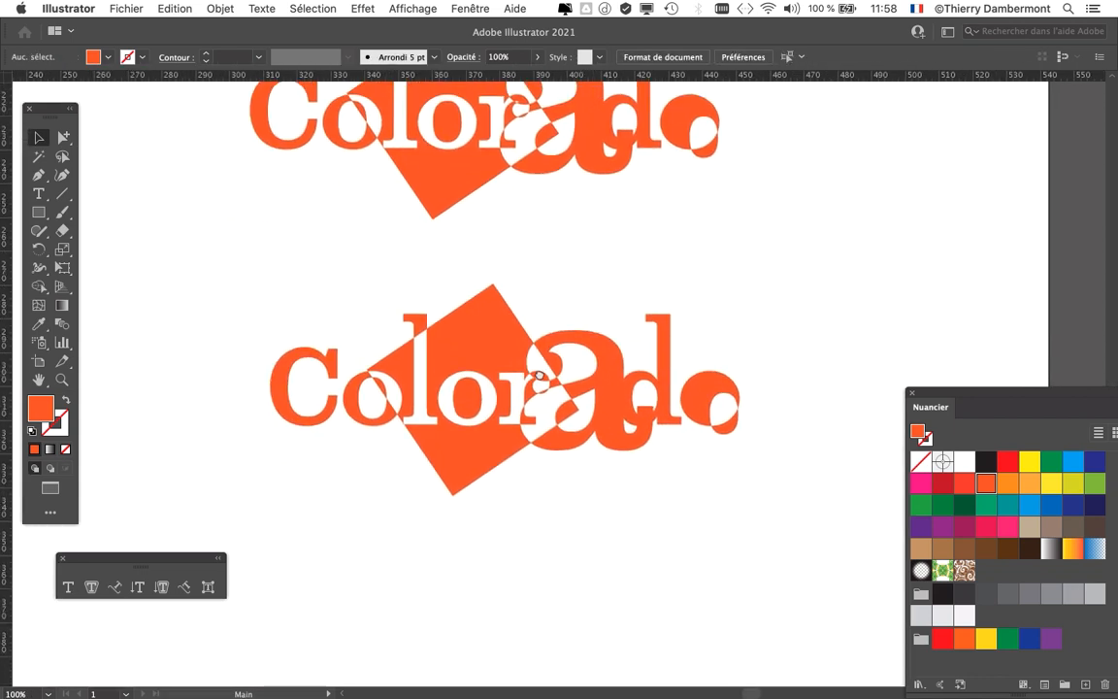
pyautogui.click(63, 141)
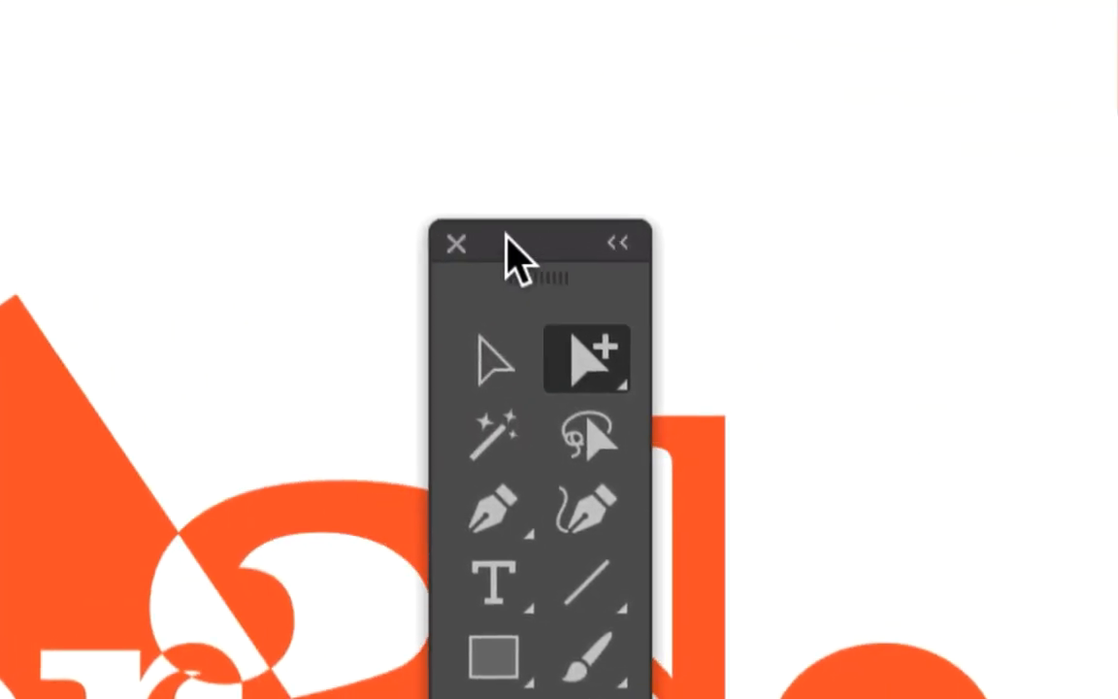
pyautogui.click(41, 230)
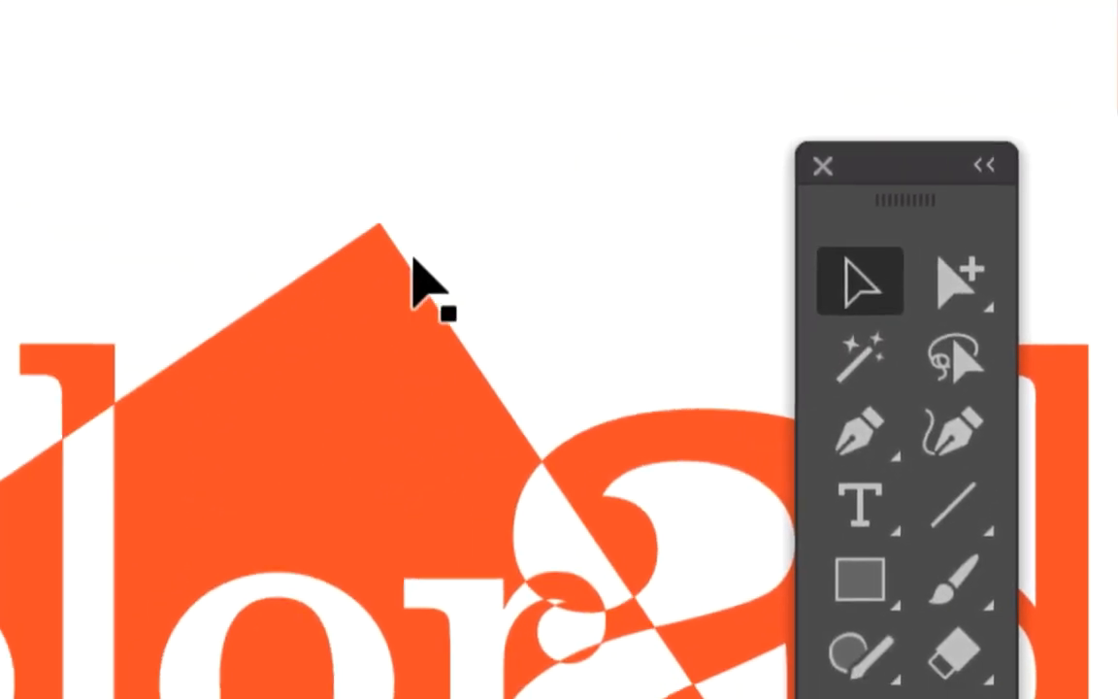
pyautogui.click(216, 288)
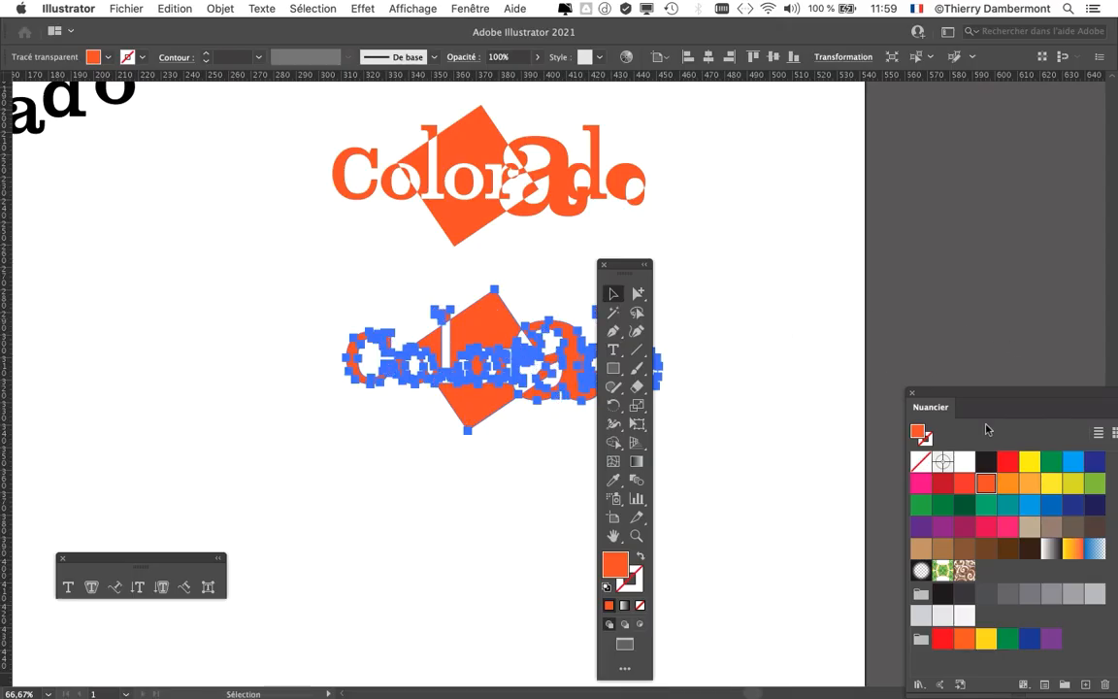
# Move the swatches clear, show the enlarged Layers panel beside the artwork and highlight the topmost compound path under Calque 1
pyautogui.moveTo(983, 396); pyautogui.dragTo(162, 209)
pyautogui.click(469, 8)
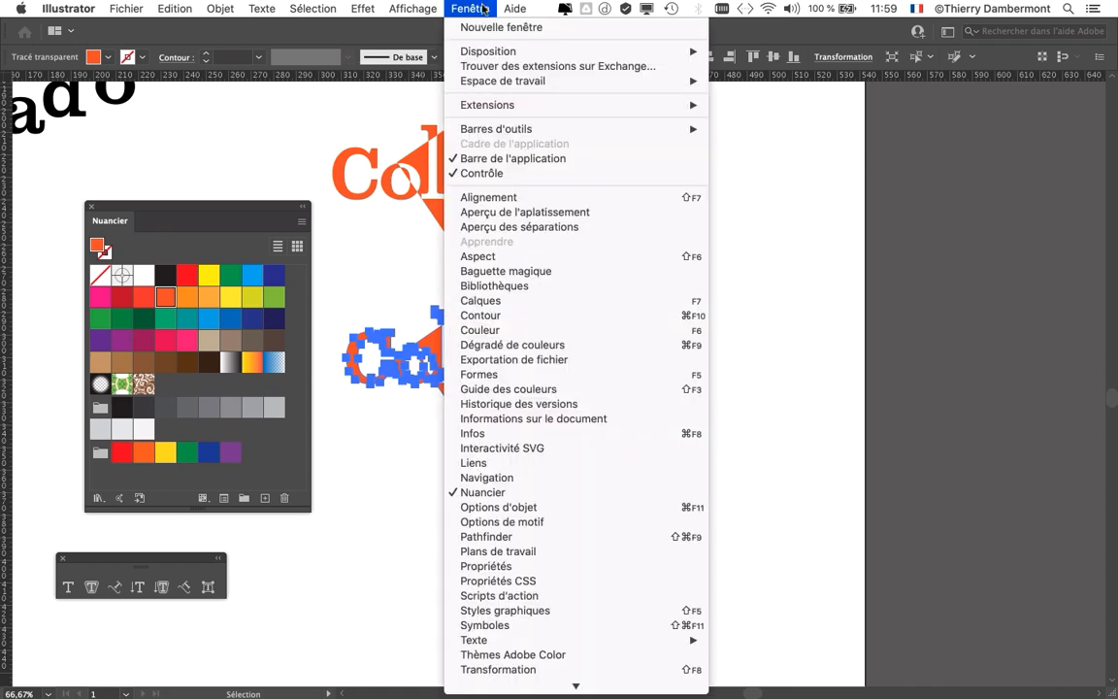
pyautogui.click(523, 301)
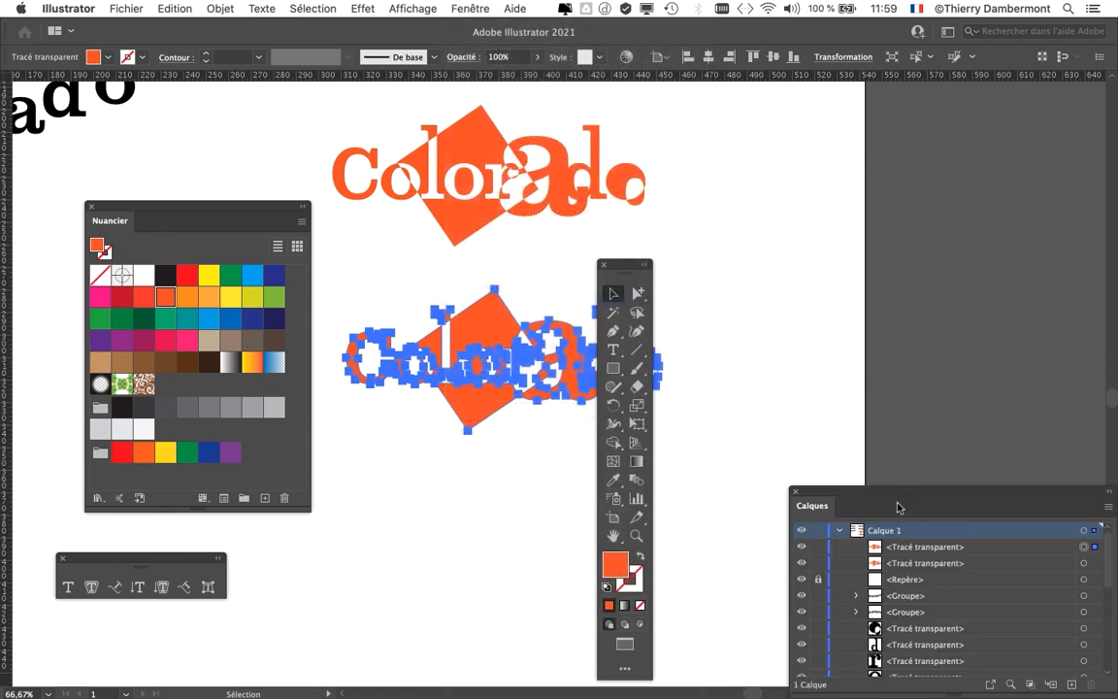
pyautogui.moveTo(898, 495); pyautogui.dragTo(823, 185)
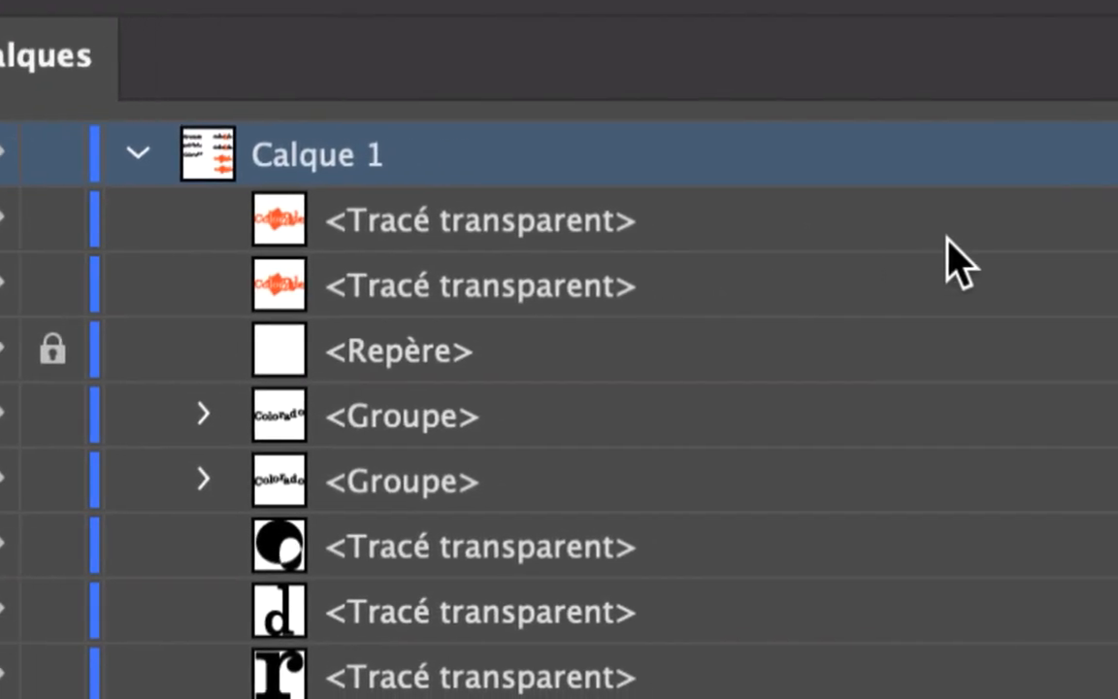
pyautogui.click(990, 238)
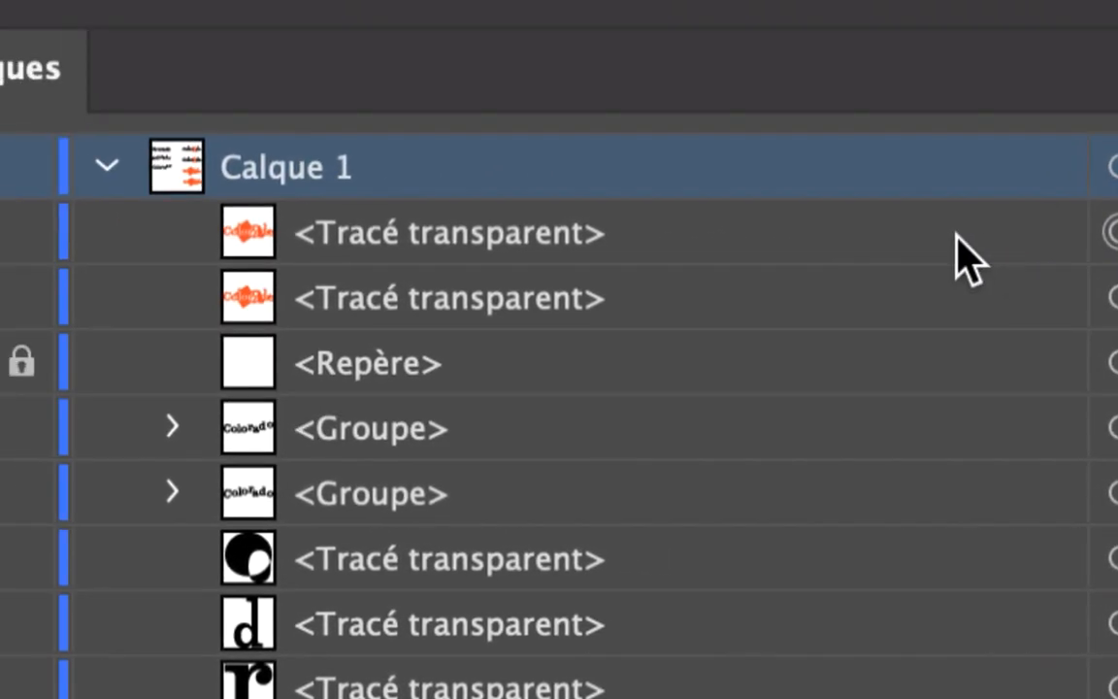
pyautogui.click(807, 221)
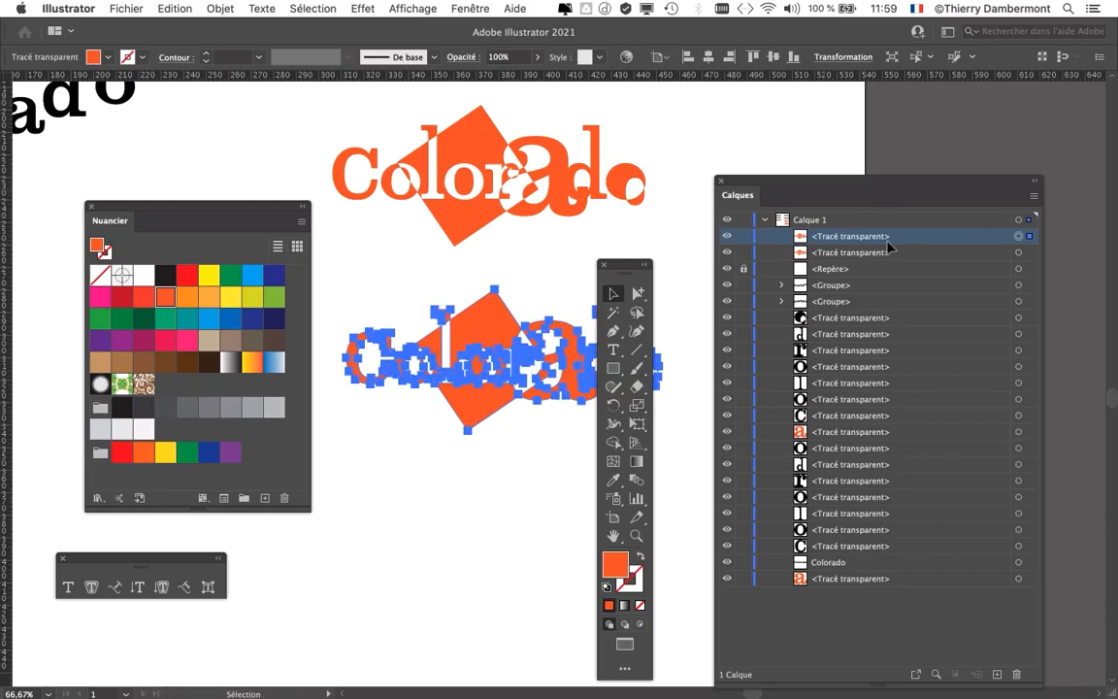
# Shift the Layers panel and the toolbar off the duplicated wordmark and close the swatches panel
pyautogui.moveTo(735, 189); pyautogui.dragTo(948, 199)
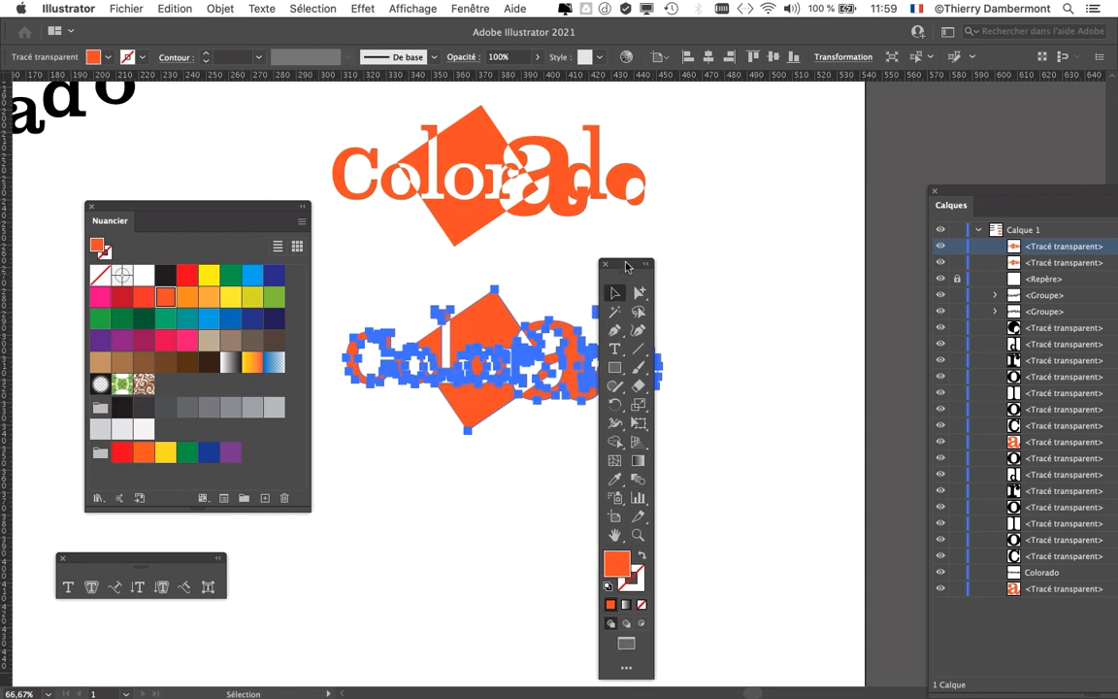
pyautogui.moveTo(625, 264); pyautogui.dragTo(758, 183)
pyautogui.moveTo(275, 213); pyautogui.dragTo(473, 539)
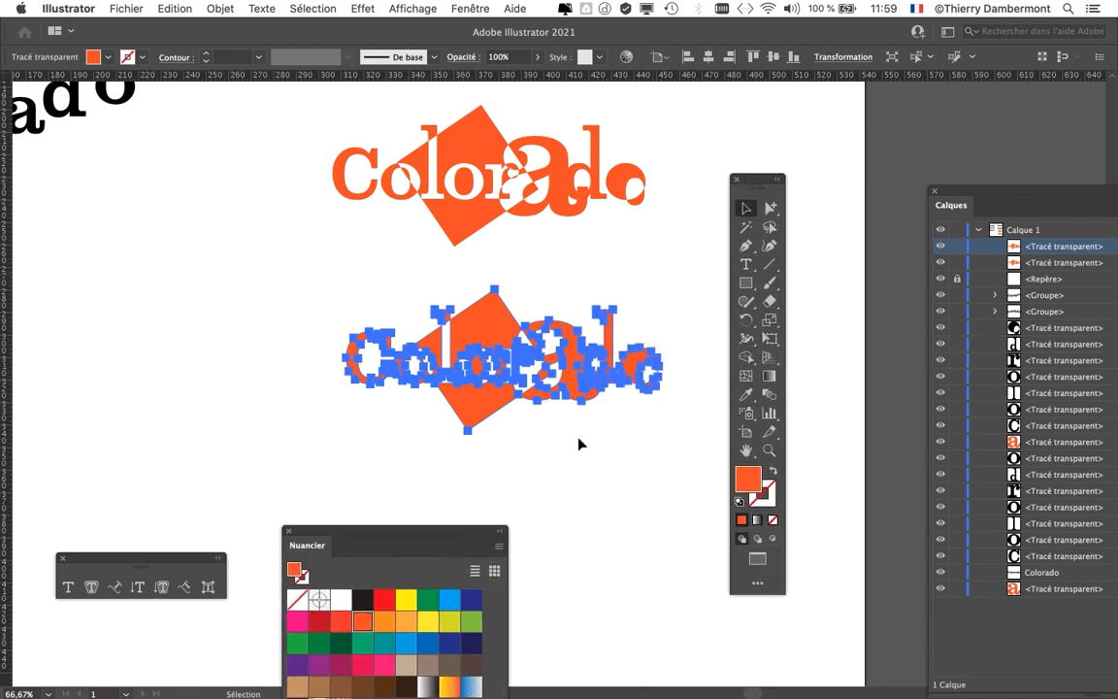
pyautogui.moveTo(754, 183); pyautogui.dragTo(283, 246)
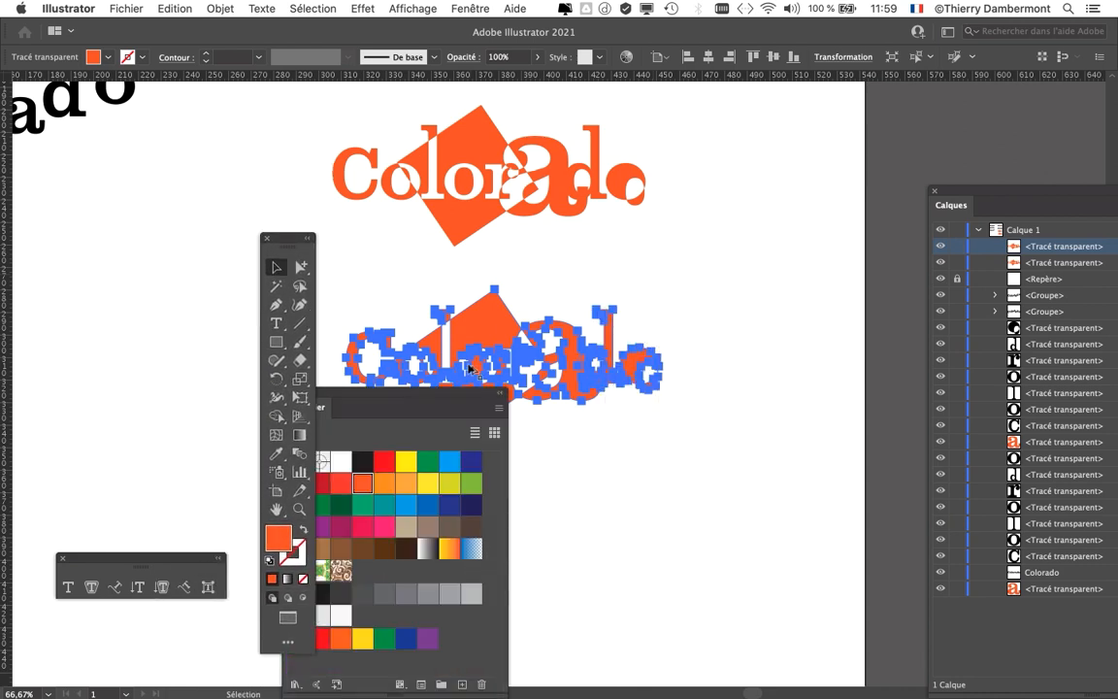
pyautogui.moveTo(336, 400); pyautogui.dragTo(534, 439)
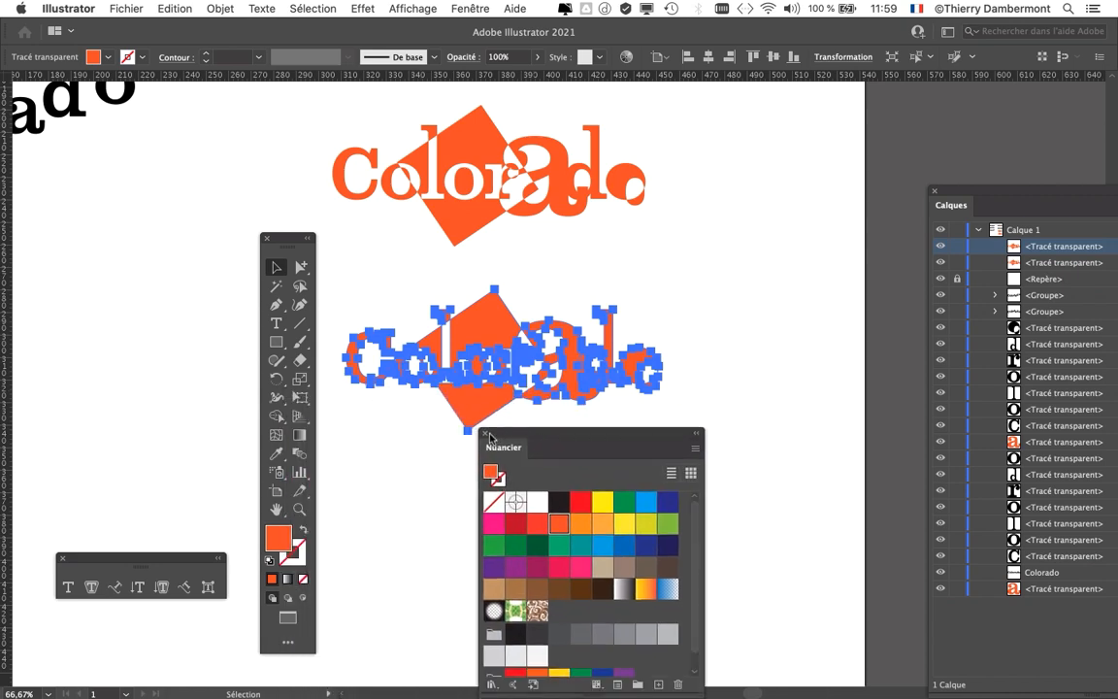
pyautogui.click(485, 432)
pyautogui.scroll(3, 388, 330)
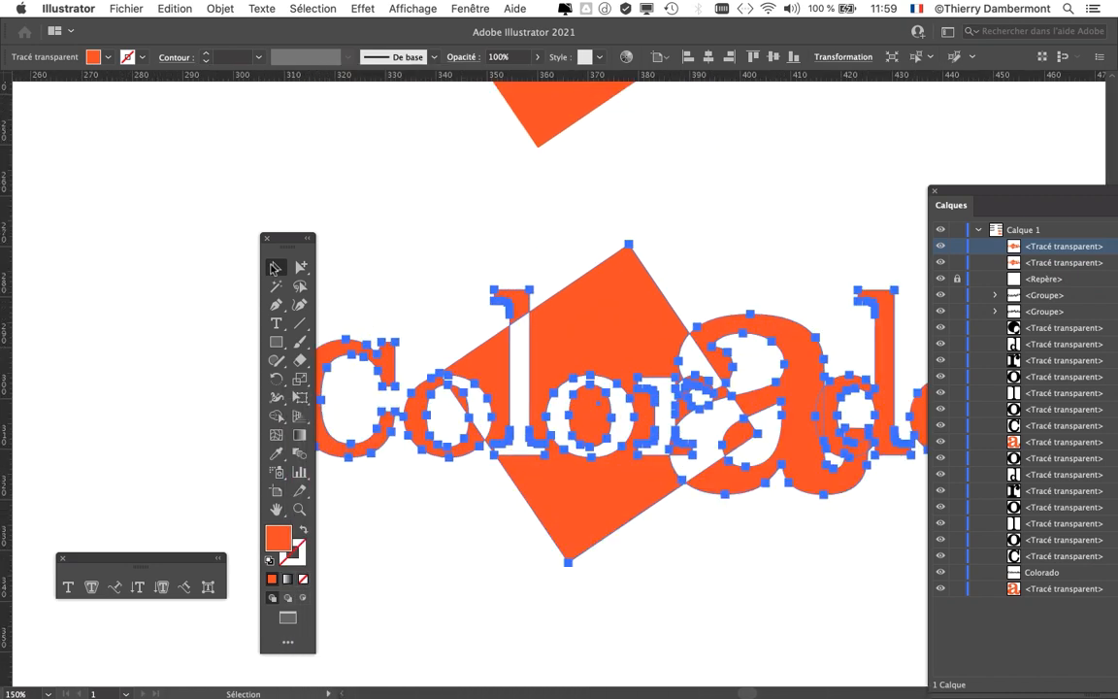
pyautogui.moveTo(283, 239); pyautogui.dragTo(90, 135)
pyautogui.hscroll(3, 452, 315)
pyautogui.scroll(-2, 452, 316)
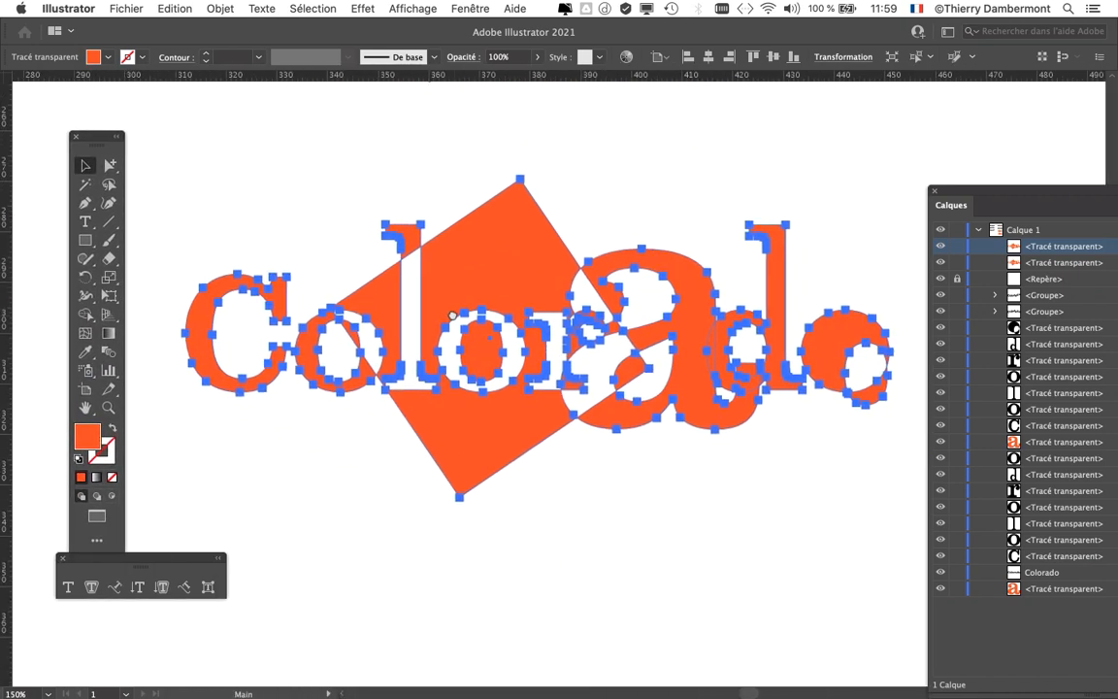
pyautogui.moveTo(452, 315); pyautogui.dragTo(447, 302)
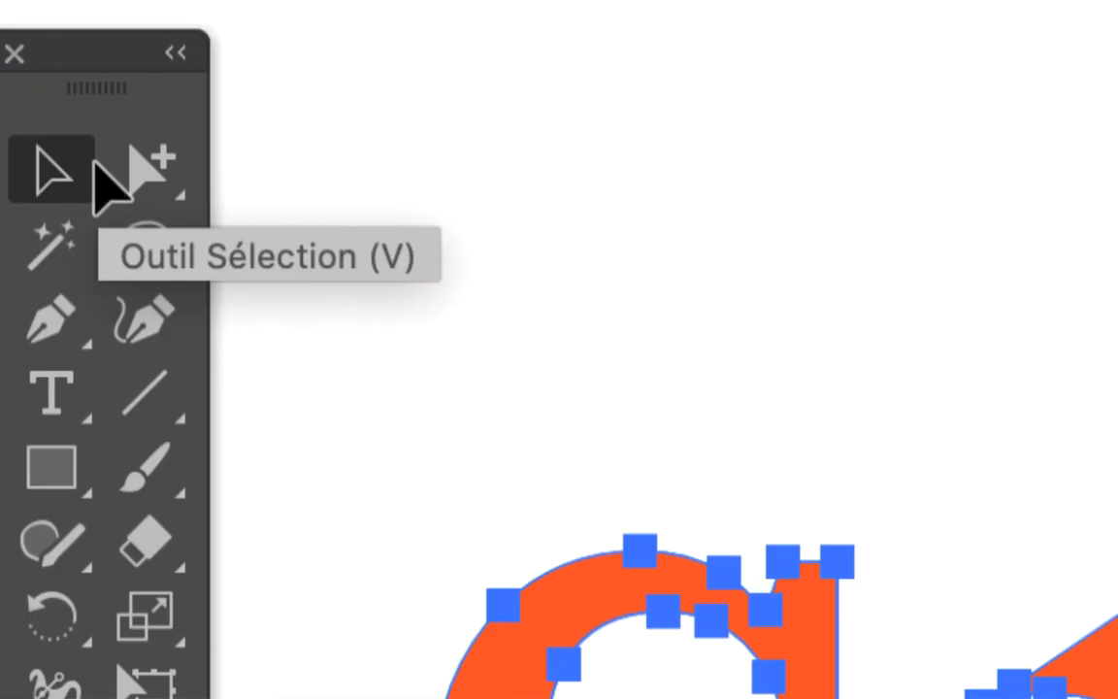
# Select only the tilted square within the duplicated compound path and move it left and slightly up
pyautogui.click(146, 185)
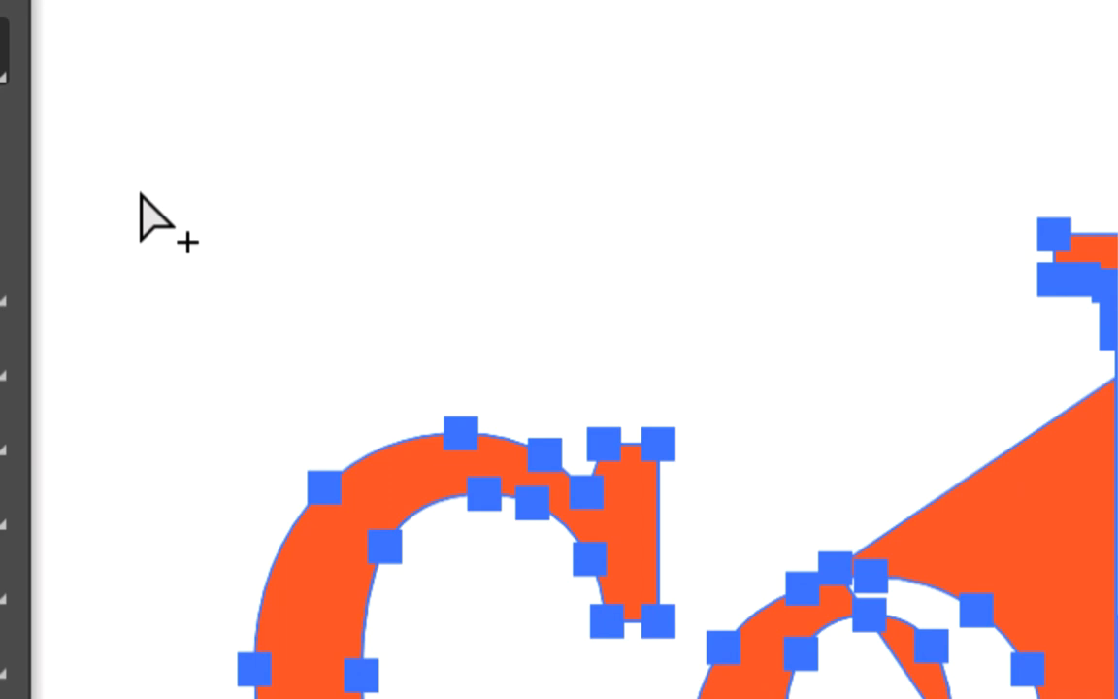
pyautogui.click(140, 194)
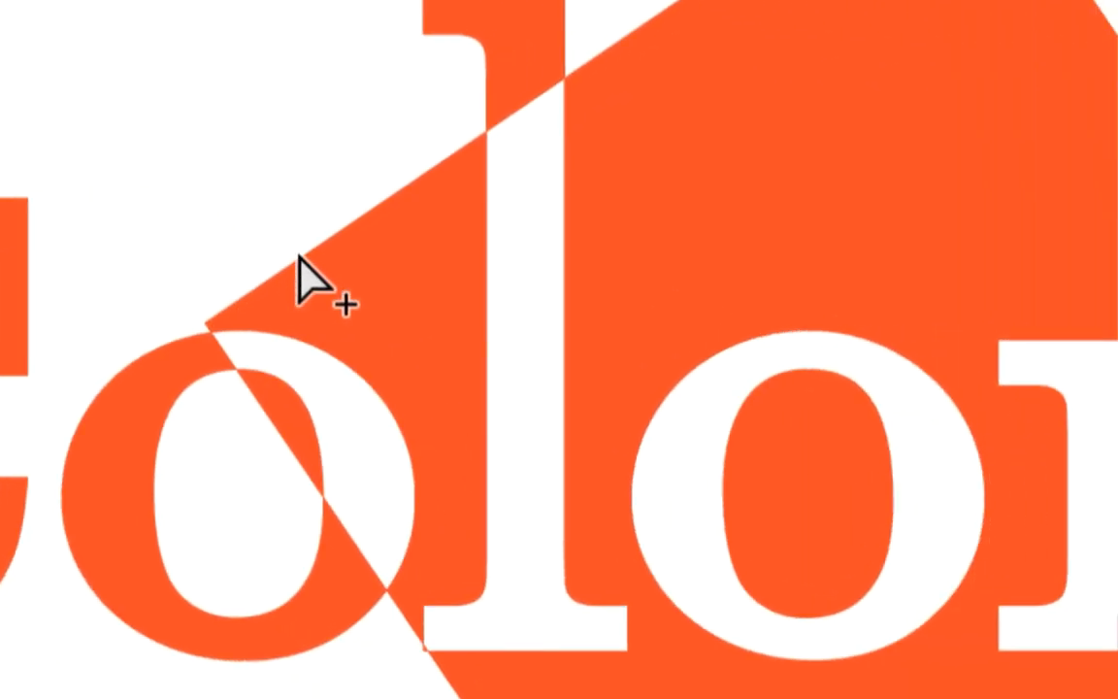
pyautogui.click(300, 260)
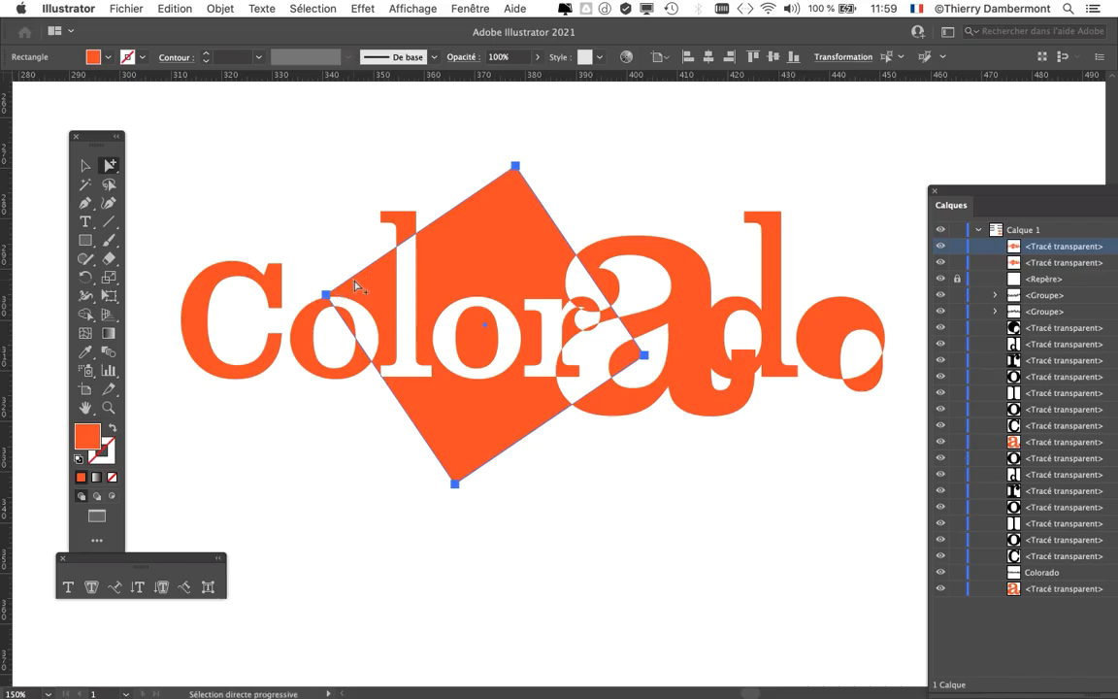
pyautogui.moveTo(355, 284); pyautogui.dragTo(303, 265)
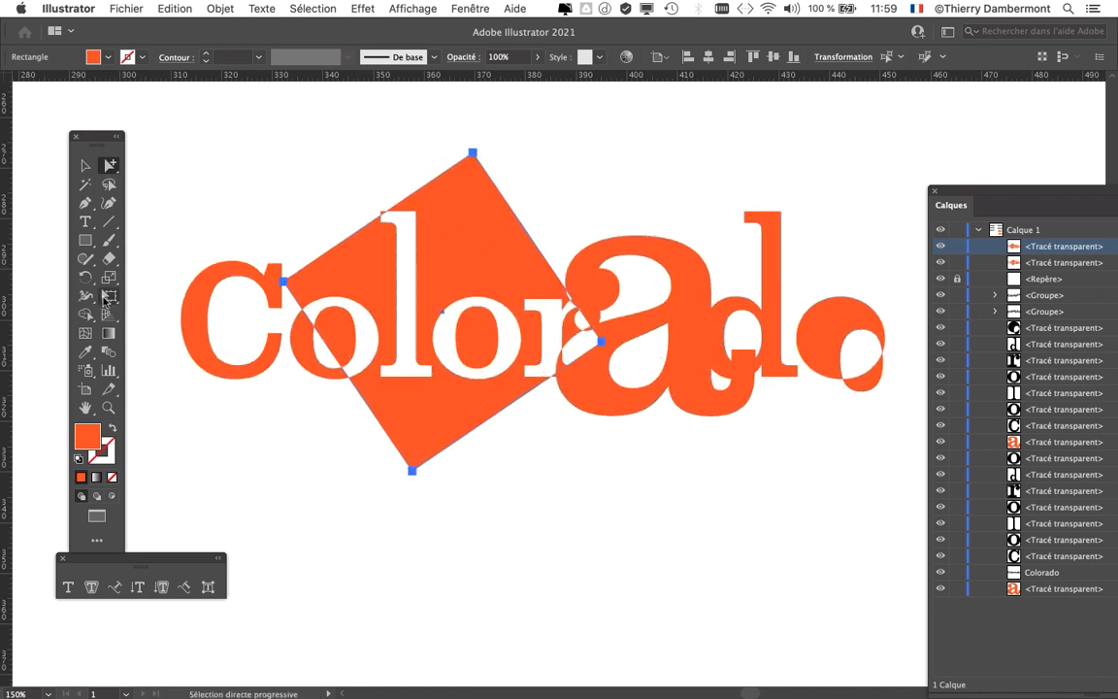
# Rotate the square about 24° clockwise around its centre with Free Transform
pyautogui.click(107, 297)
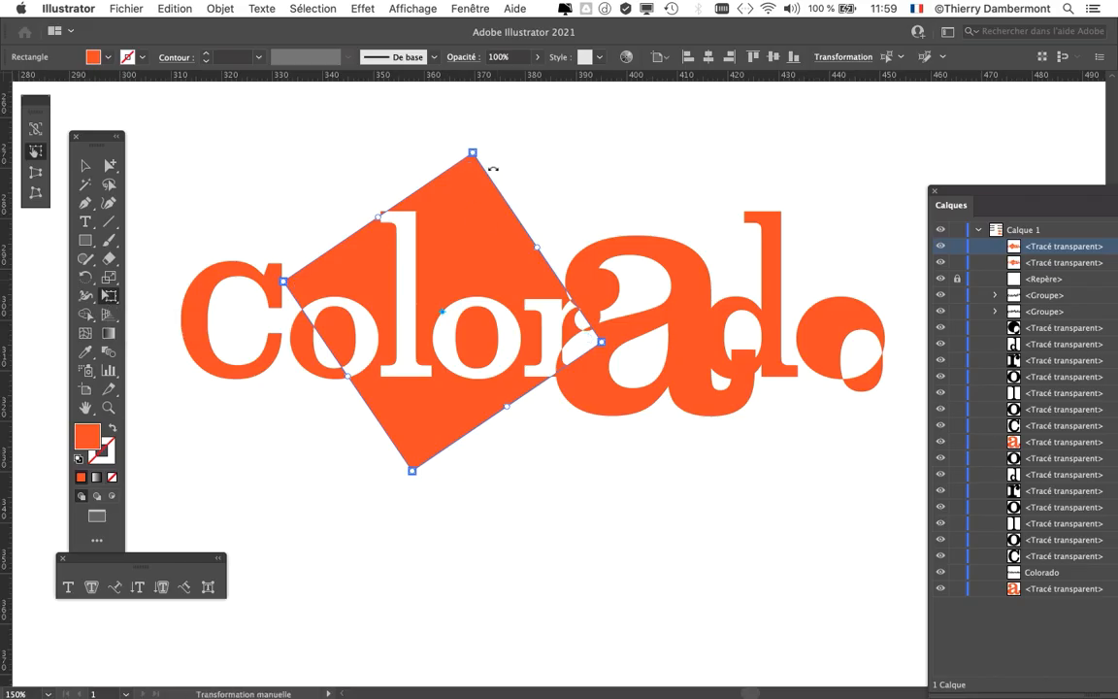
pyautogui.moveTo(431, 116); pyautogui.dragTo(760, 507)
pyautogui.moveTo(742, 482); pyautogui.dragTo(532, 374)
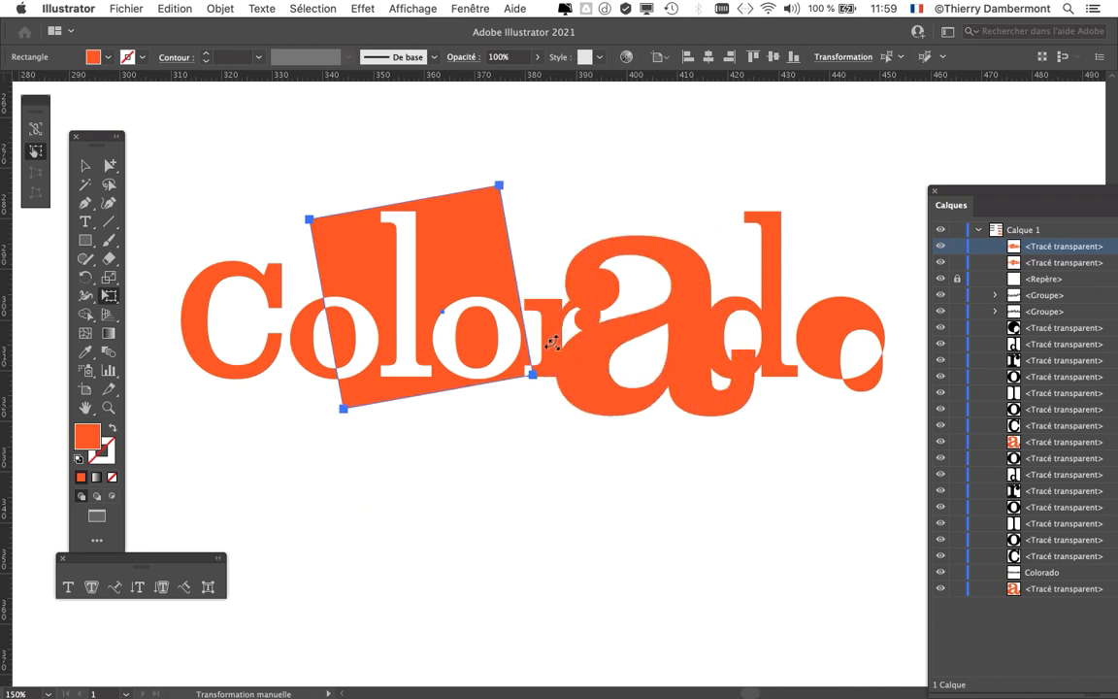
# Move the rotated square slightly down so its upper edge crosses the head of the l, and deselect it
pyautogui.click(85, 165)
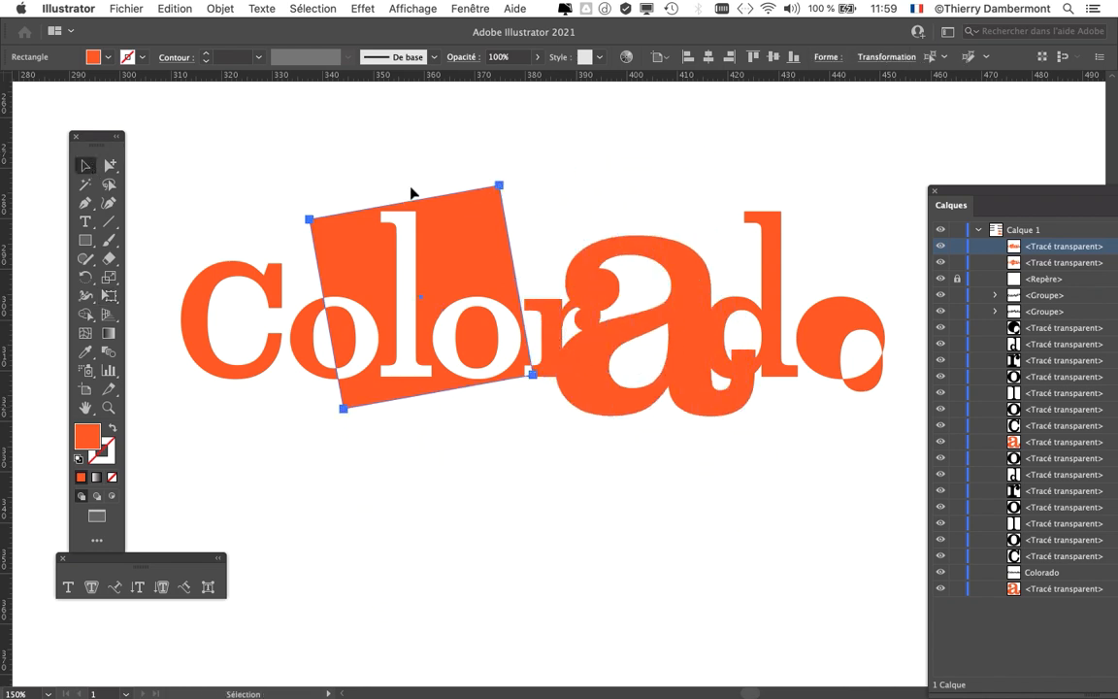
pyautogui.moveTo(425, 201); pyautogui.dragTo(394, 228)
pyautogui.press('a')
pyautogui.press('alt')
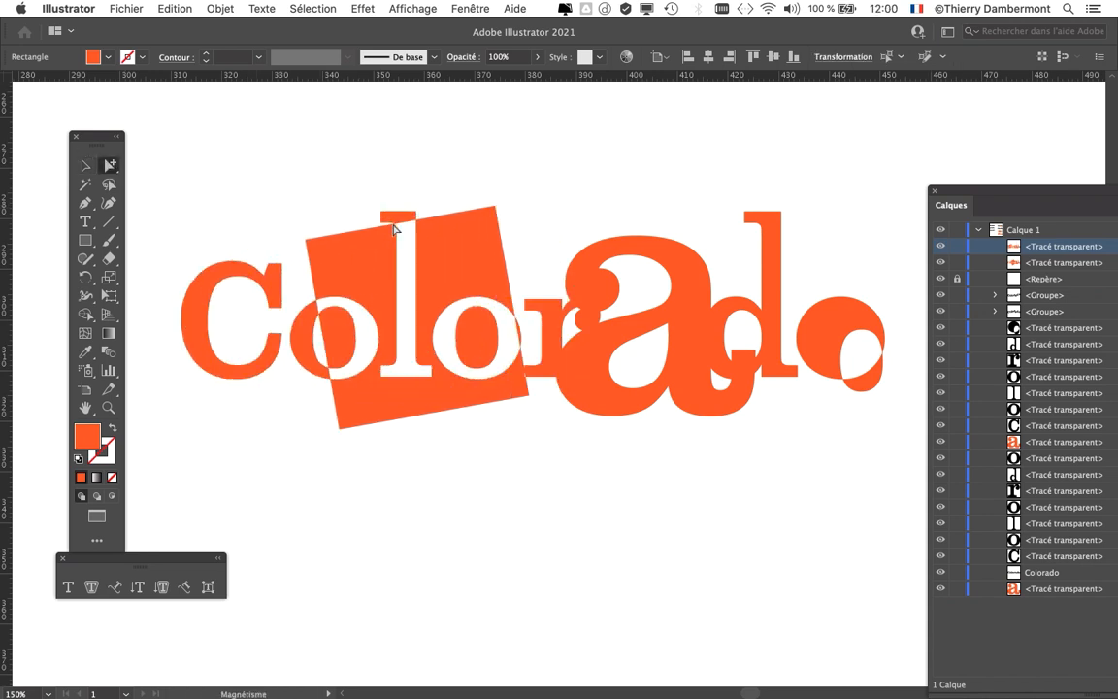
pyautogui.click(532, 476)
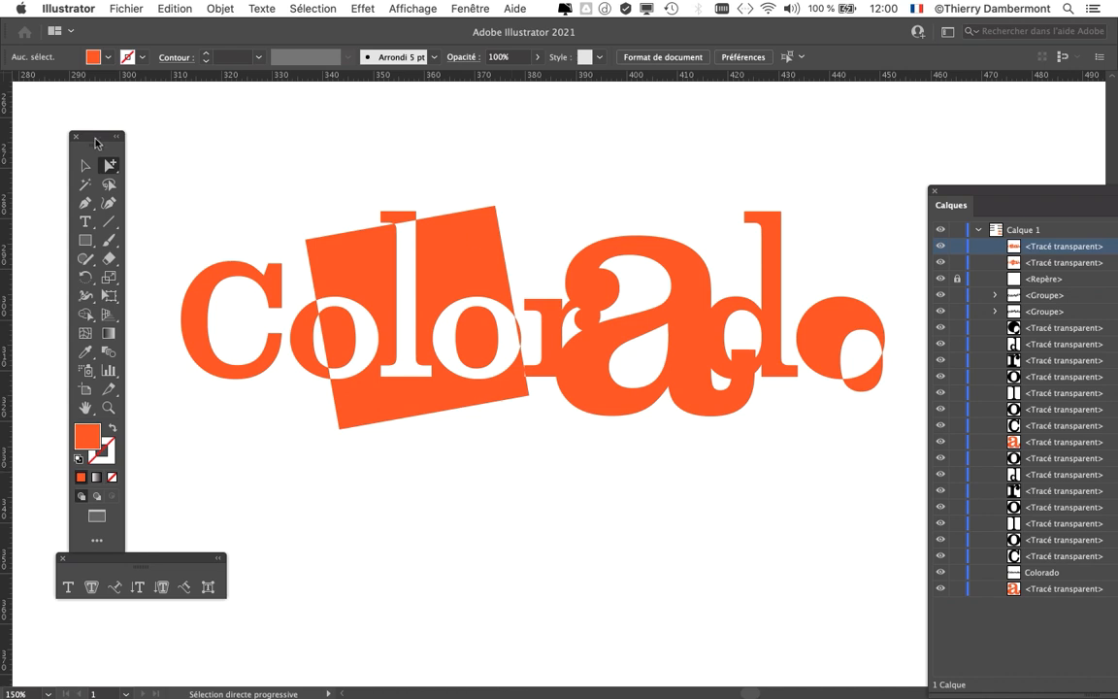
# Shift the toolbar and Layers panel outward, and select the outer contour of the large a alone before deselecting it
pyautogui.moveTo(96, 138); pyautogui.dragTo(79, 124)
pyautogui.moveTo(974, 190); pyautogui.dragTo(988, 191)
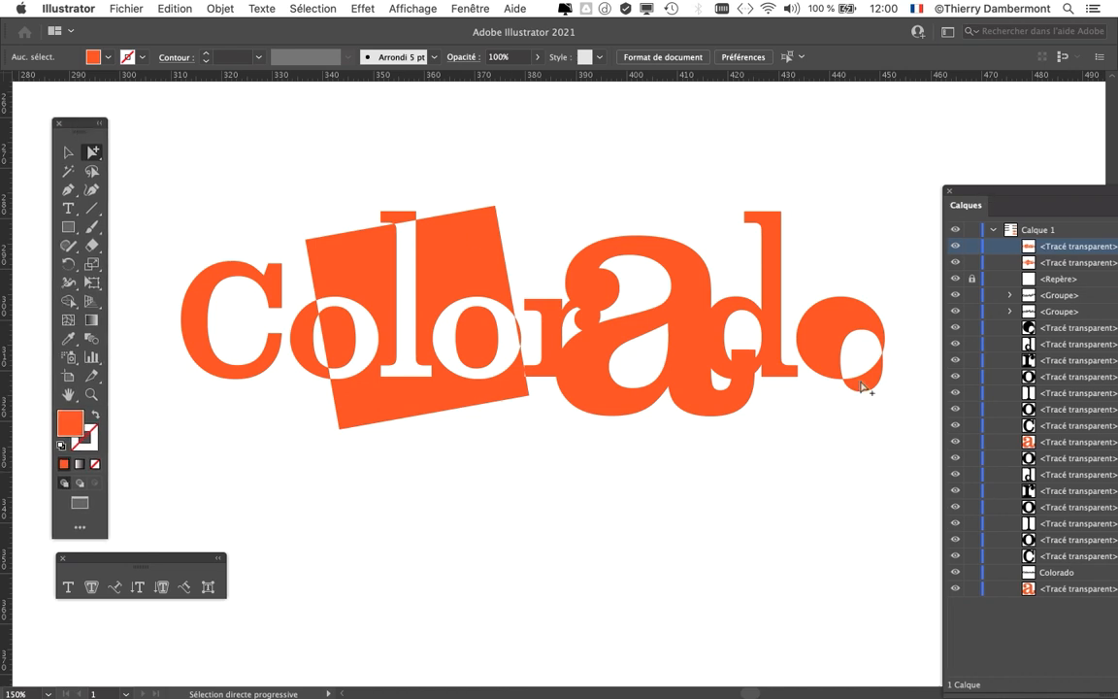
pyautogui.scroll(2, 709, 339)
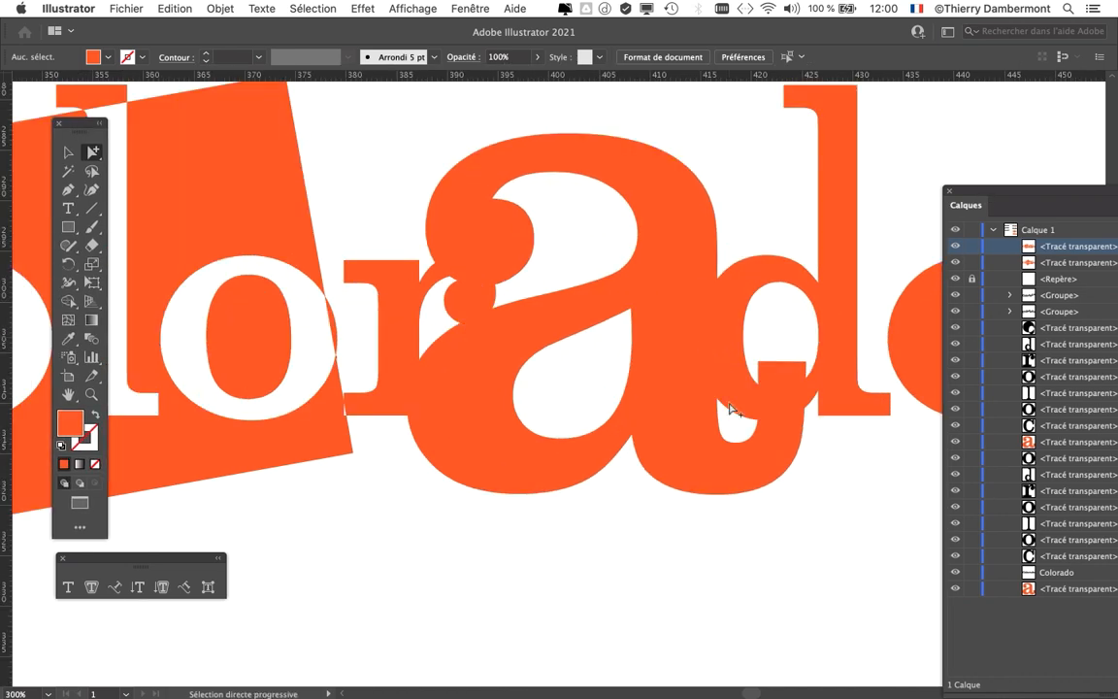
pyautogui.click(556, 302)
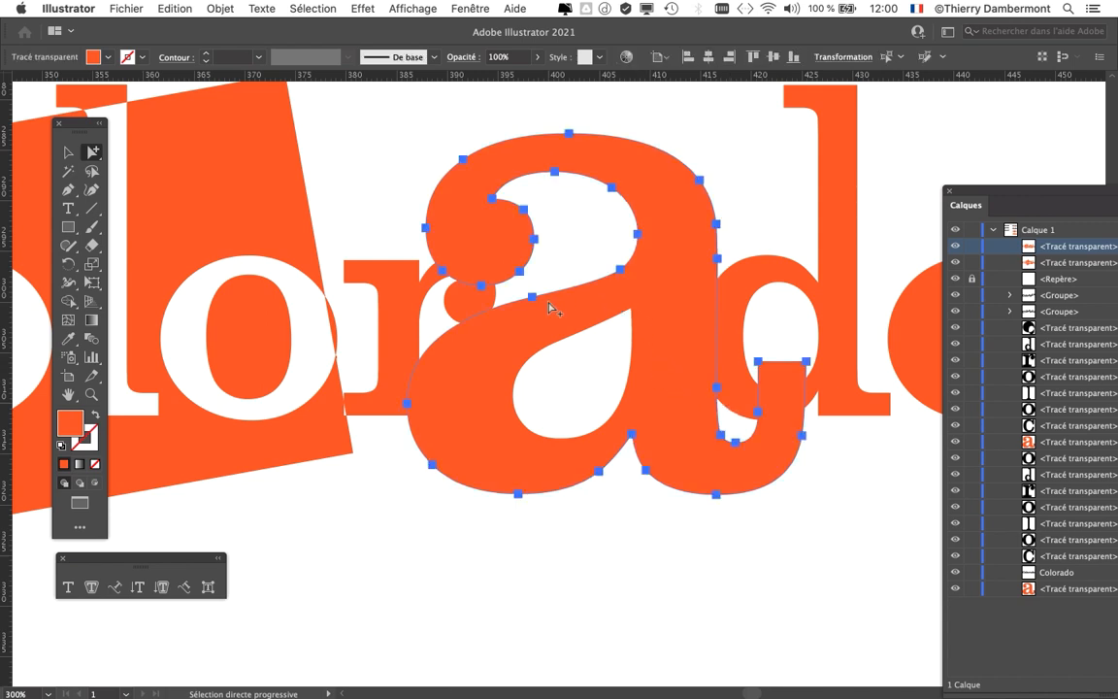
pyautogui.click(770, 233)
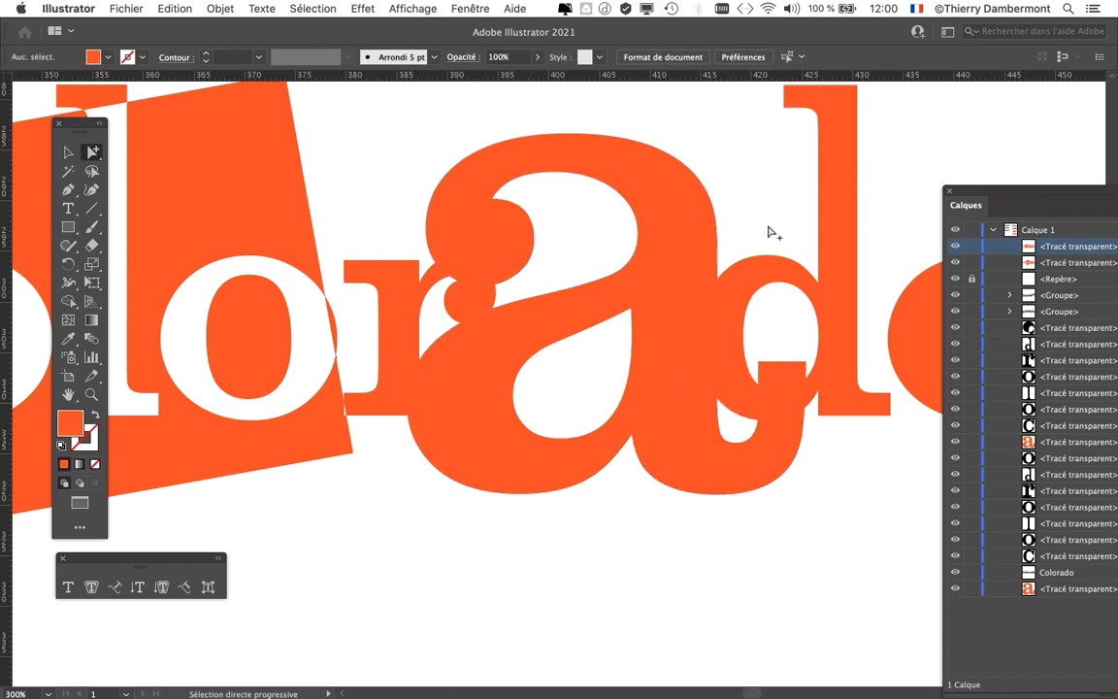
# Select the r and the outer contour of the large a one at a time to examine how they overlap, and clear the selection
pyautogui.scroll(-1, 775, 533)
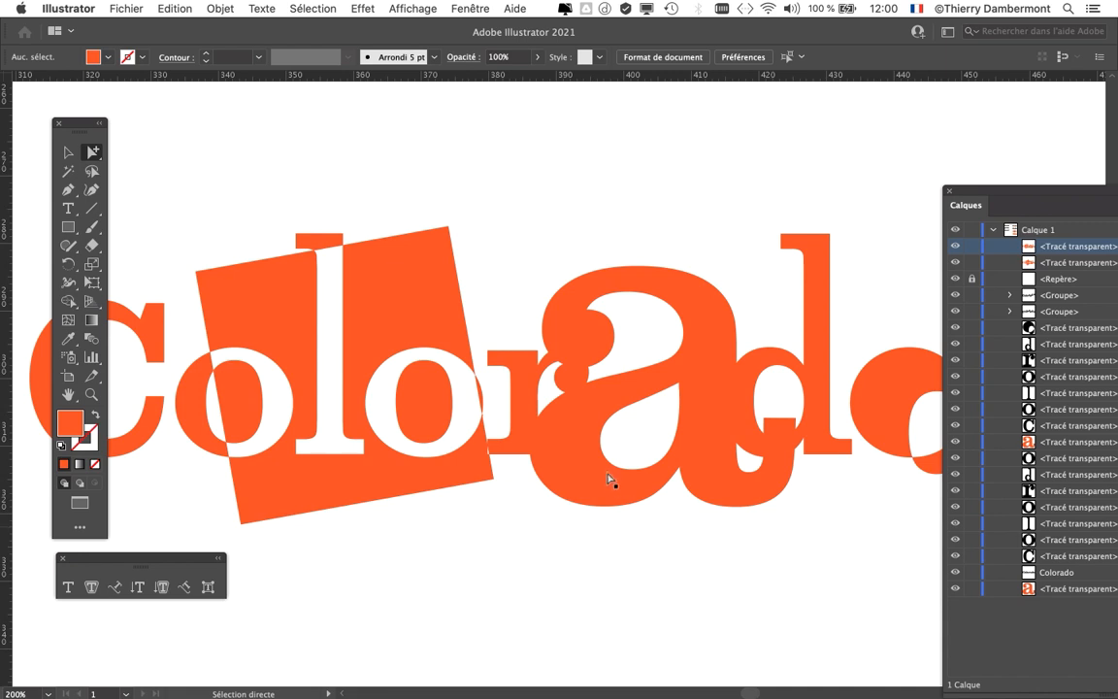
pyautogui.scroll(1, 609, 480)
pyautogui.click(549, 342)
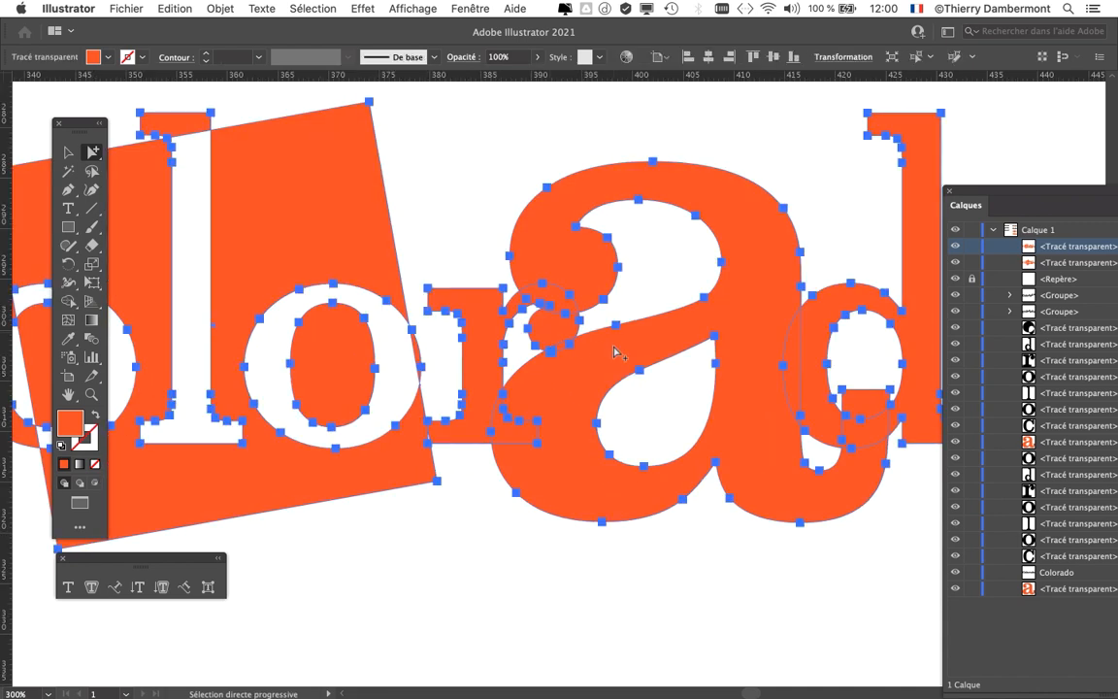
pyautogui.click(670, 554)
pyautogui.click(454, 342)
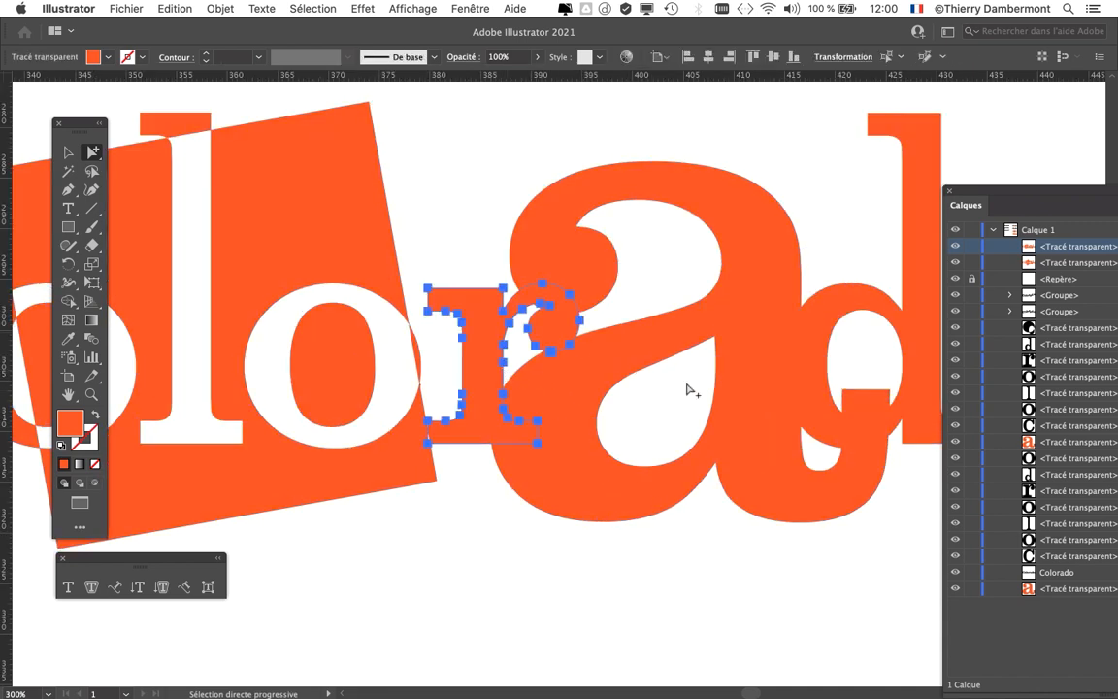
pyautogui.click(648, 256)
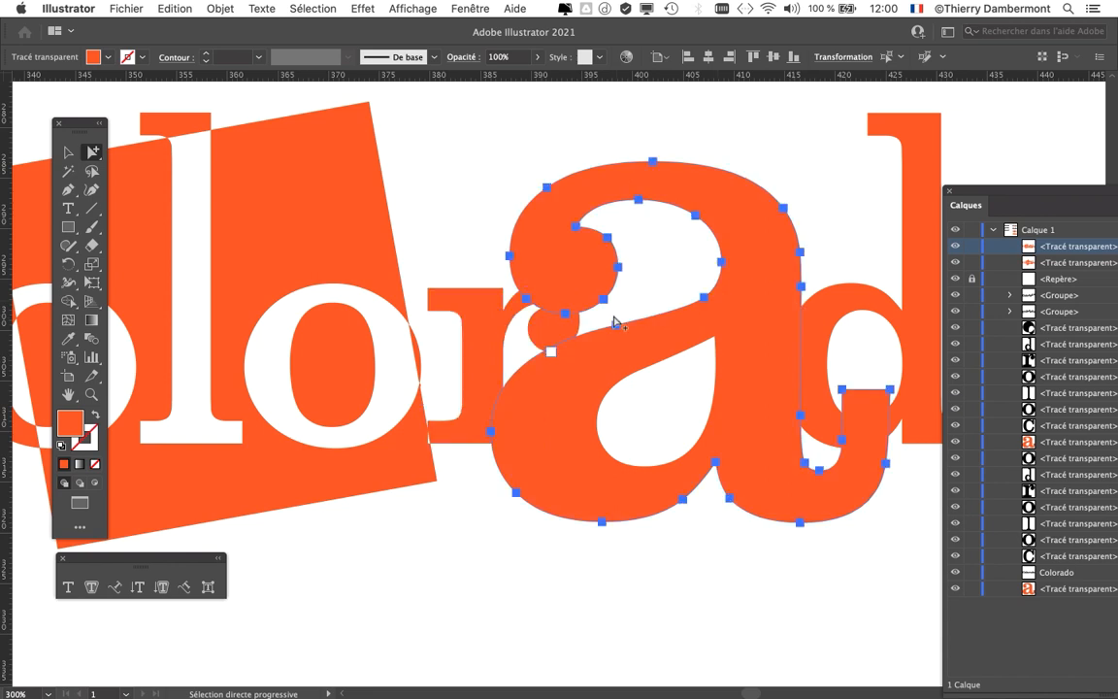
pyautogui.click(580, 331)
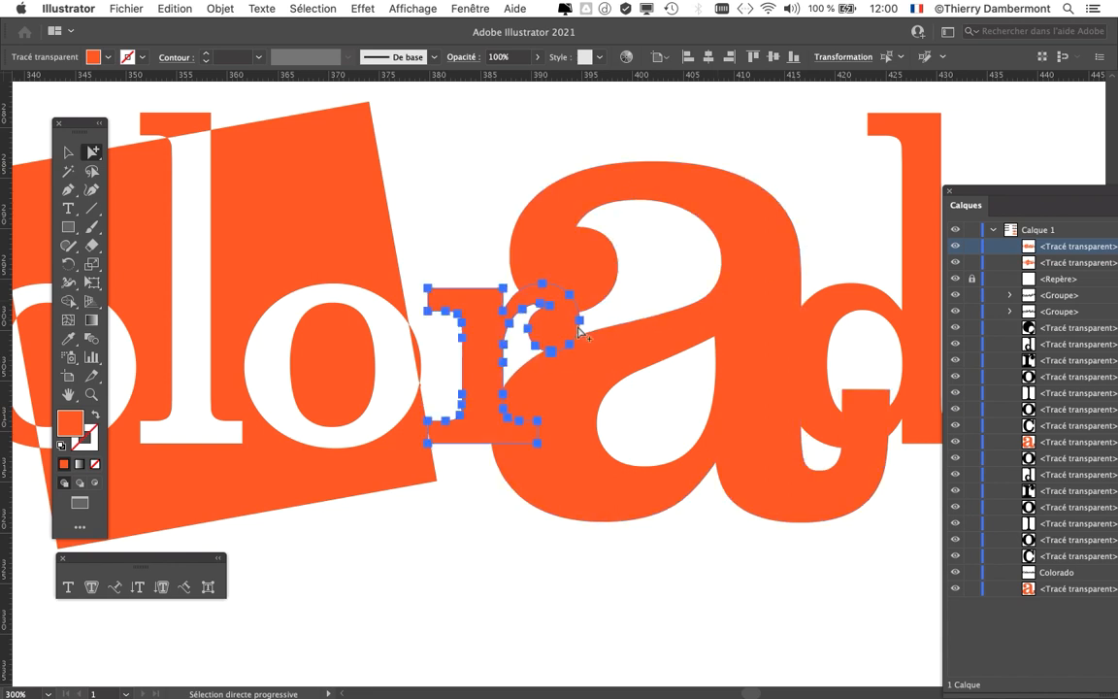
pyautogui.click(592, 560)
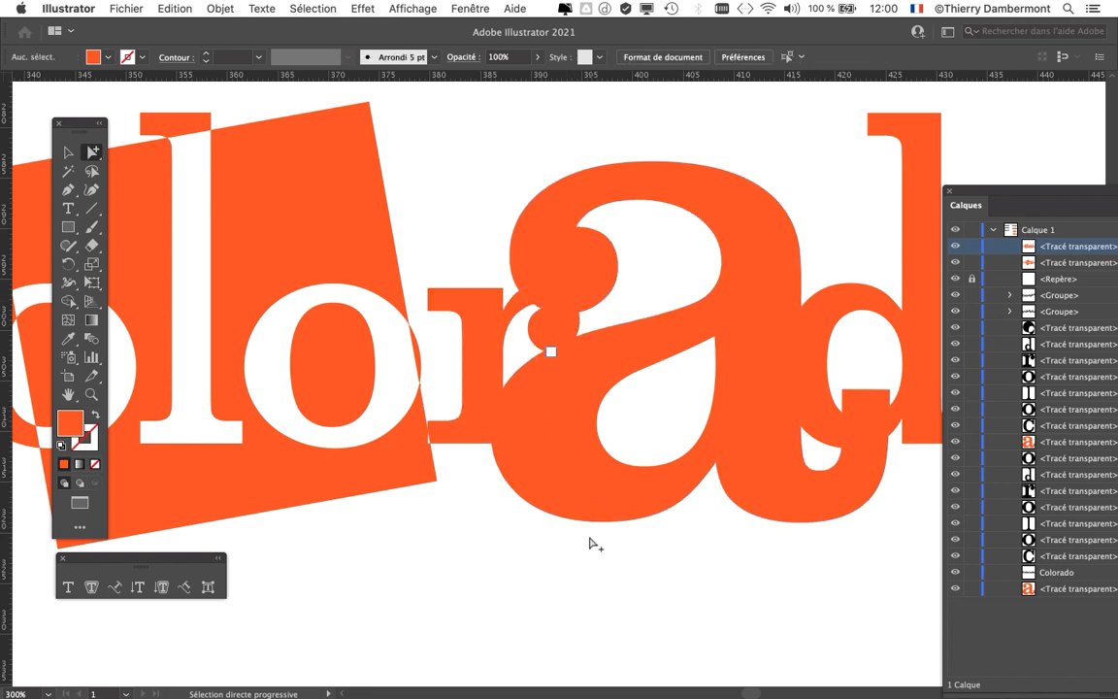
# Show the outlines of all paths to examine those crossing between the r and the large a, and select the r alone
pyautogui.press('super+a')
pyautogui.press('super+shift+a')
pyautogui.press('super+a')
pyautogui.scroll(2, 510, 432)
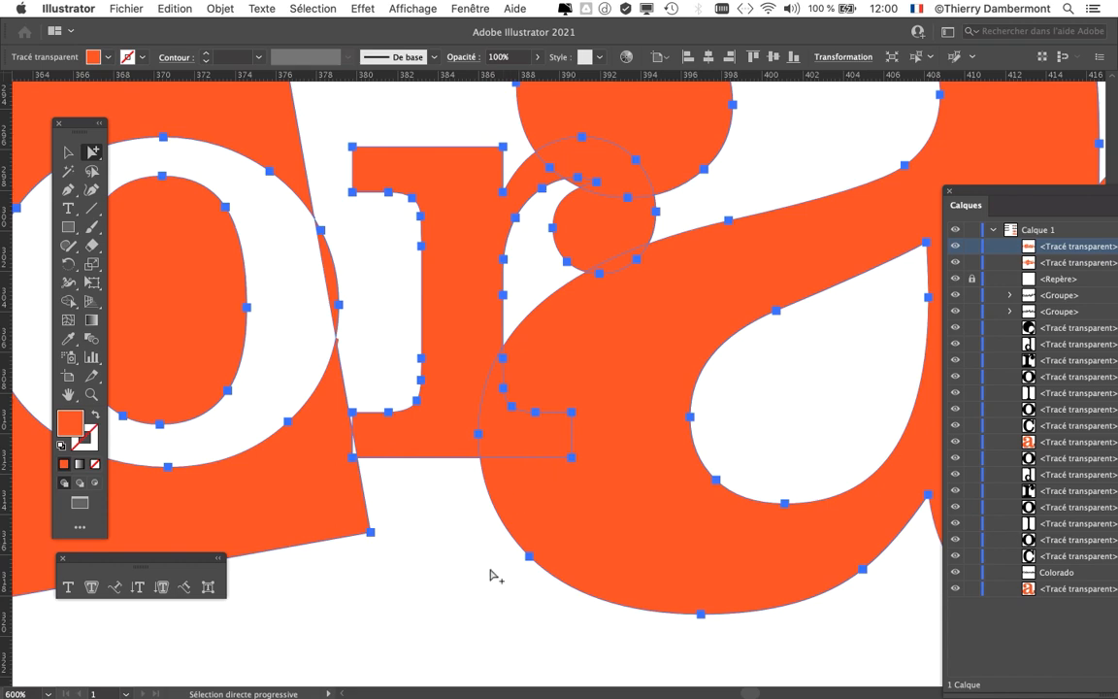
pyautogui.click(447, 510)
pyautogui.click(462, 458)
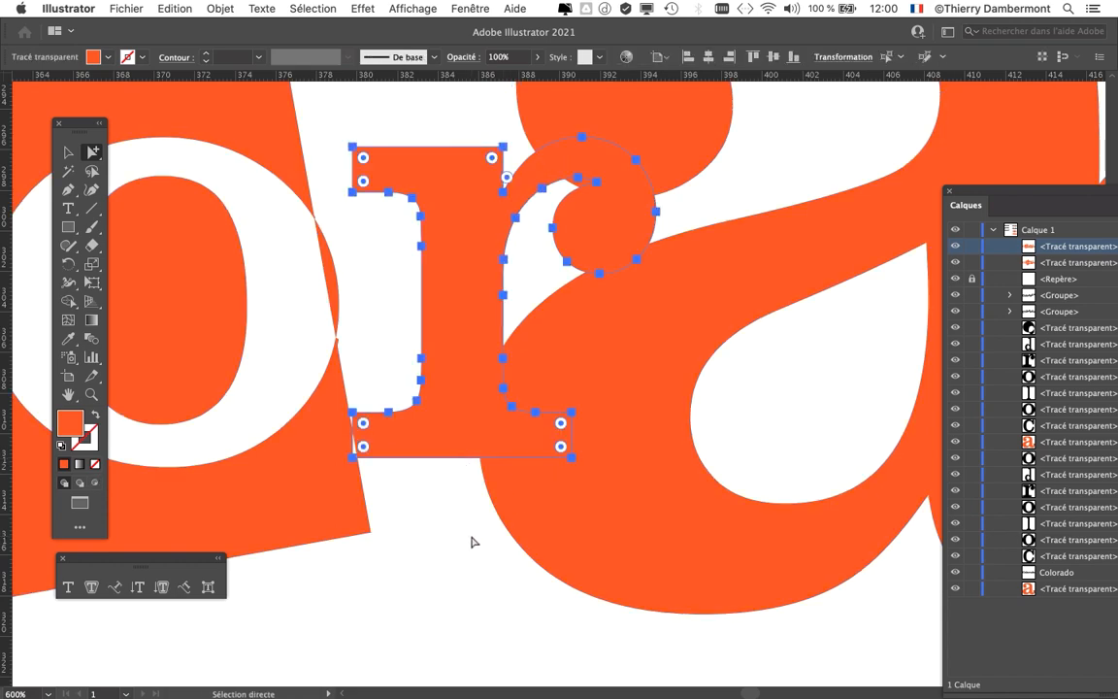
# Show all path outlines again and select only the outer contour of the d to examine its overlap with the large a
pyautogui.scroll(-2, 472, 542)
pyautogui.press('super+a')
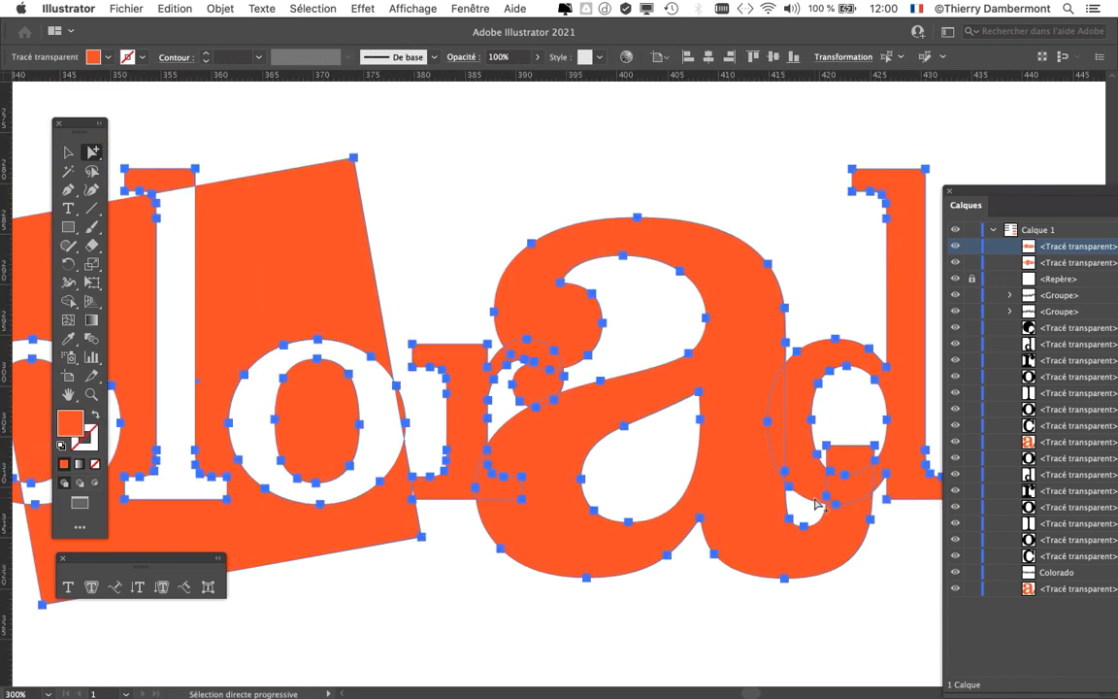
pyautogui.click(815, 501)
pyautogui.click(879, 495)
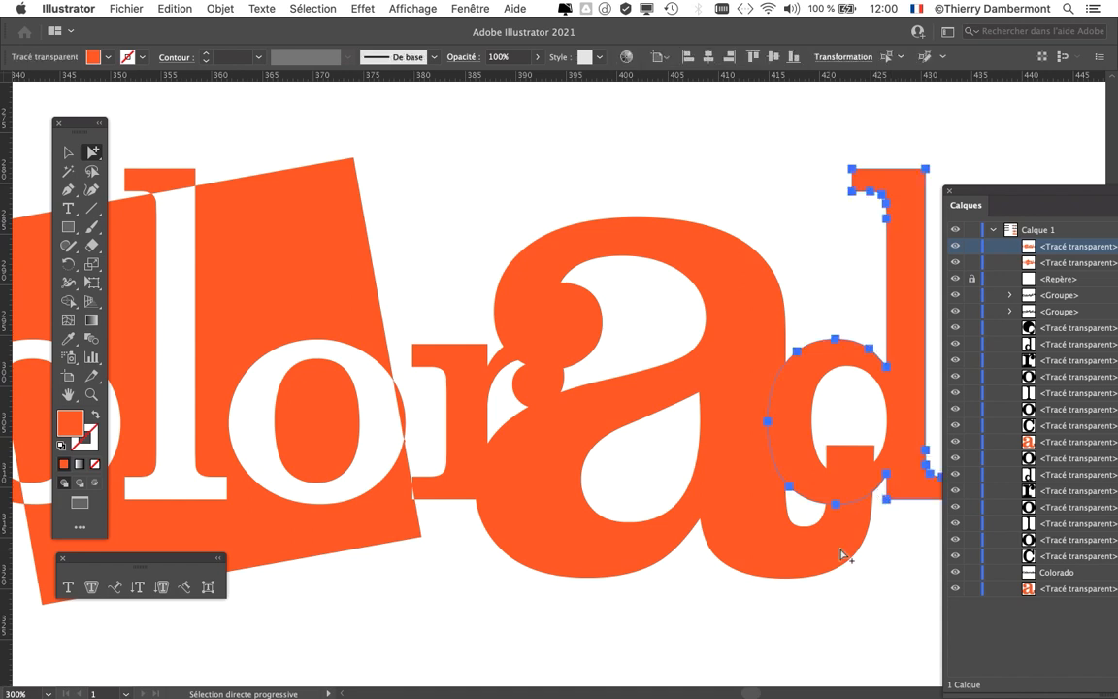
# Select only the outer contour of the large a and open its object options with all settings shown
pyautogui.click(680, 579)
pyautogui.click(668, 561)
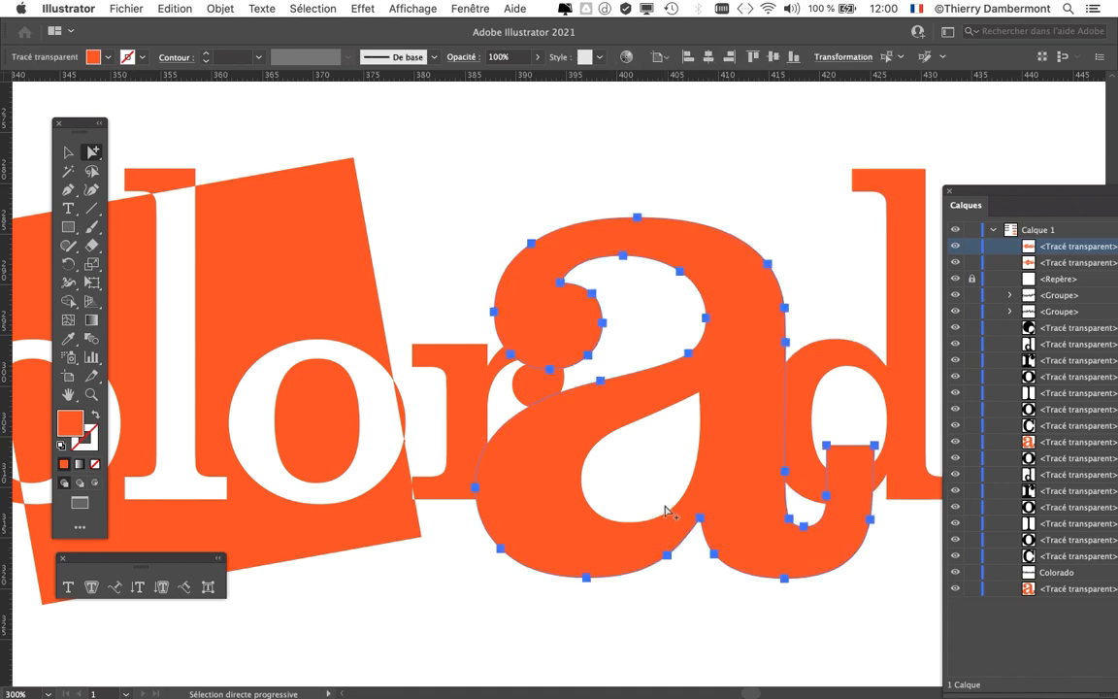
pyautogui.click(470, 8)
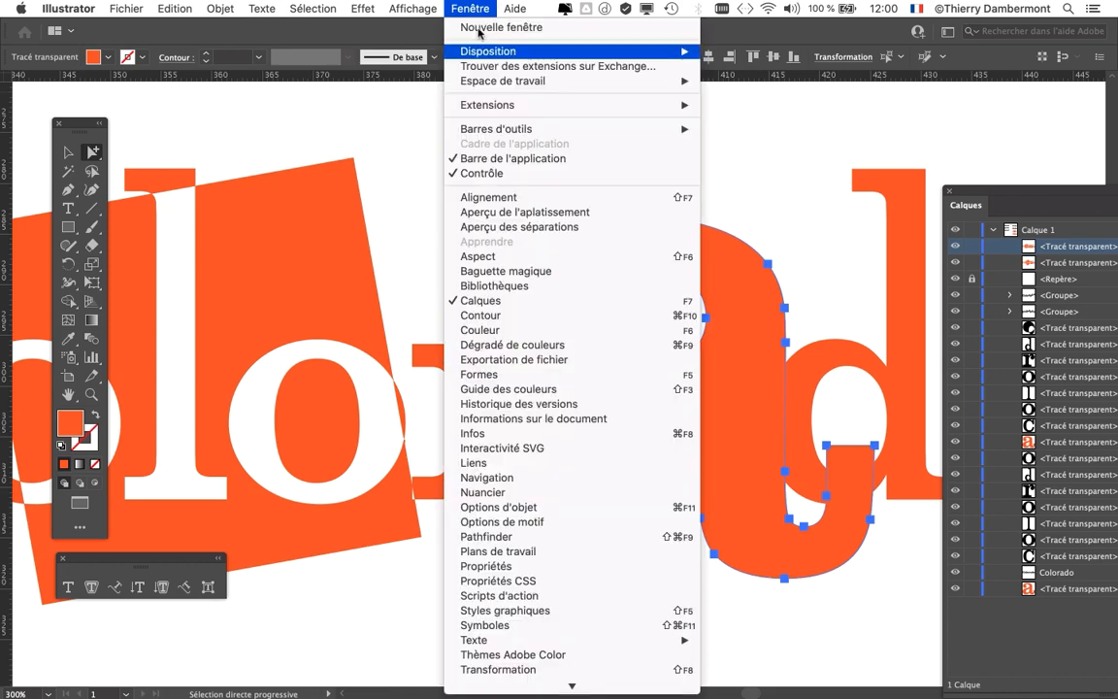
pyautogui.click(500, 506)
pyautogui.click(247, 180)
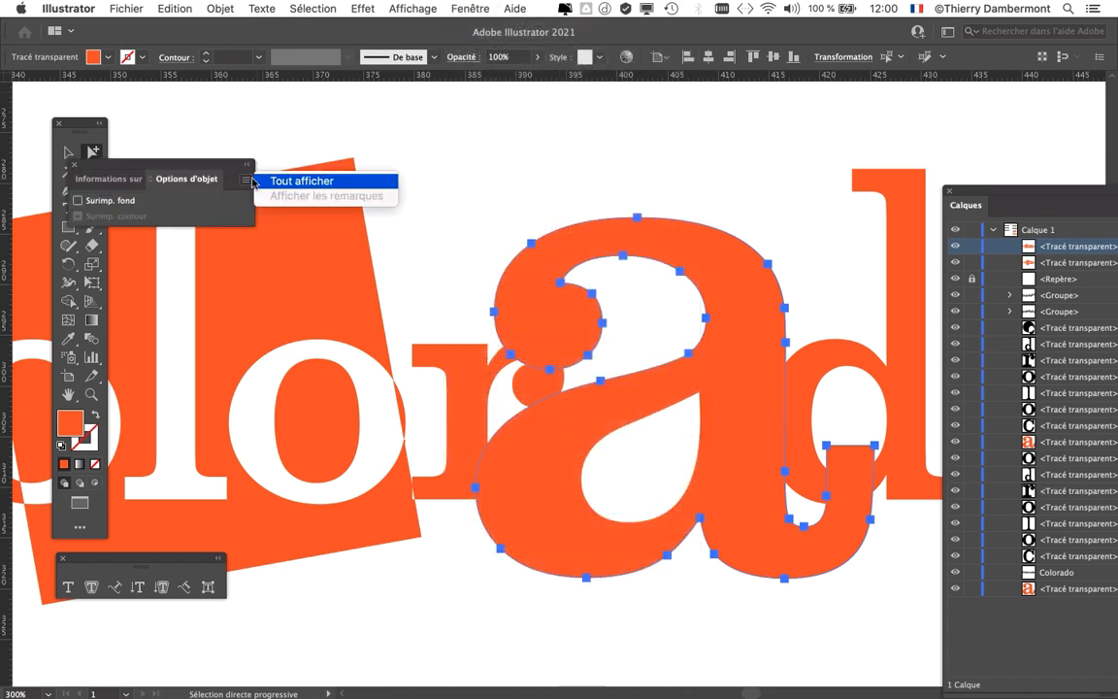
pyautogui.click(279, 182)
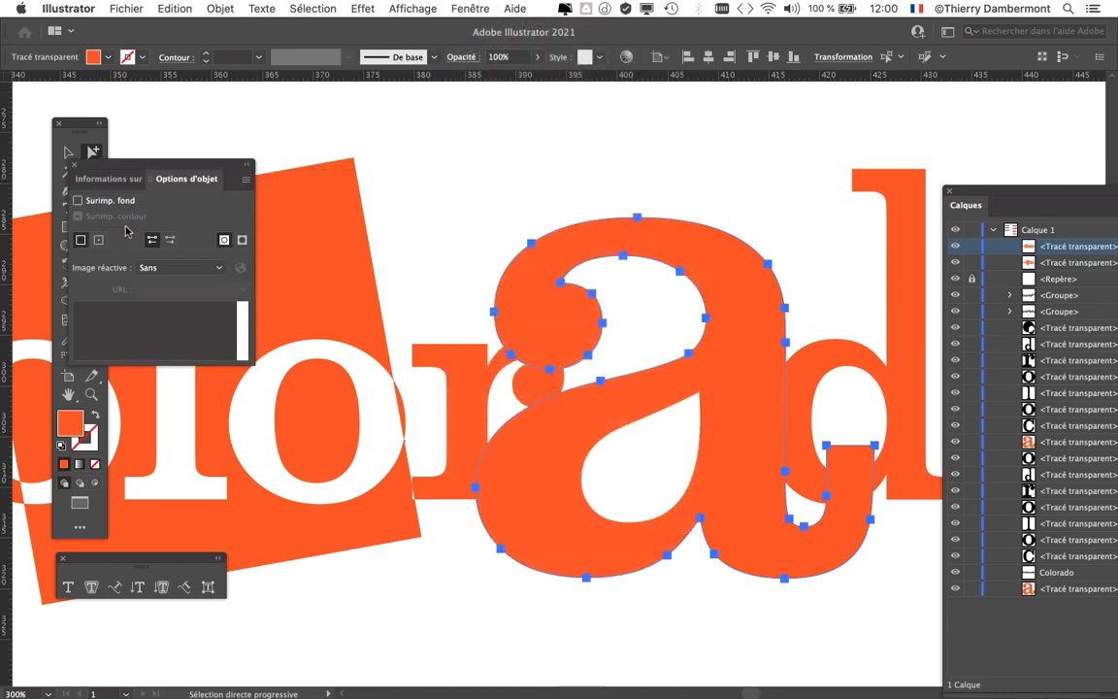
# Try reversing the path direction of the large a's outer contour, restore it and deselect the contour
pyautogui.click(173, 241)
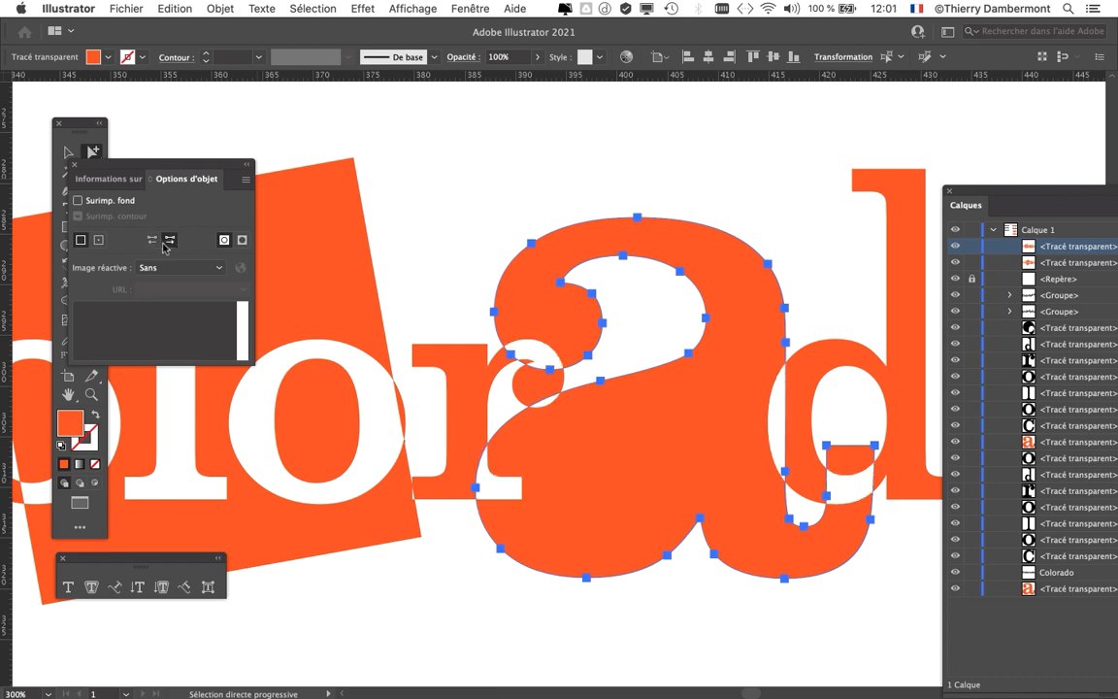
pyautogui.click(152, 241)
pyautogui.click(496, 192)
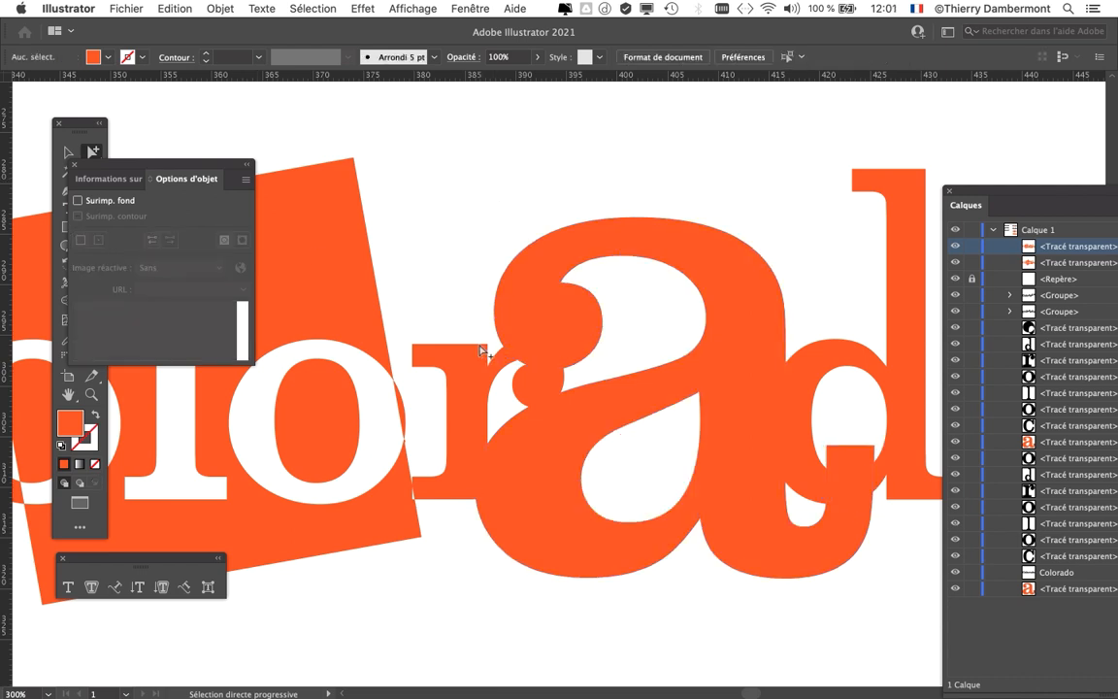
# Reverse the path direction of the r and of the outer contour of the d
pyautogui.click(479, 348)
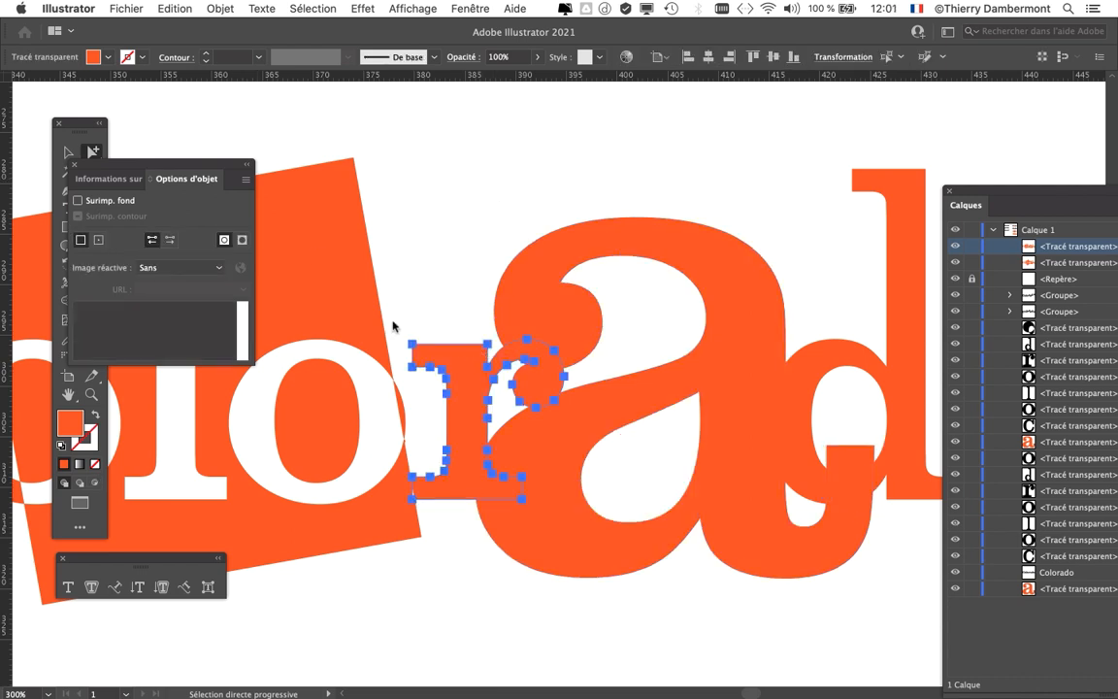
pyautogui.click(169, 241)
pyautogui.click(744, 319)
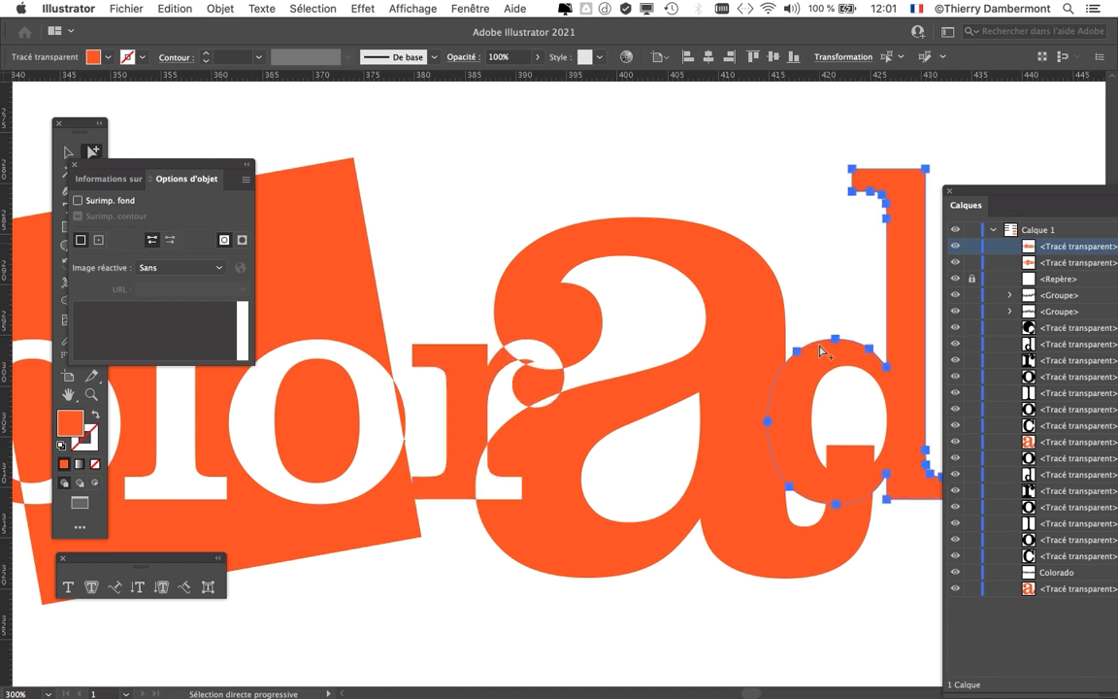
pyautogui.click(152, 240)
# Isolate the inner counter of the d and reverse its path direction so it cuts a hole again
pyautogui.press('super+a')
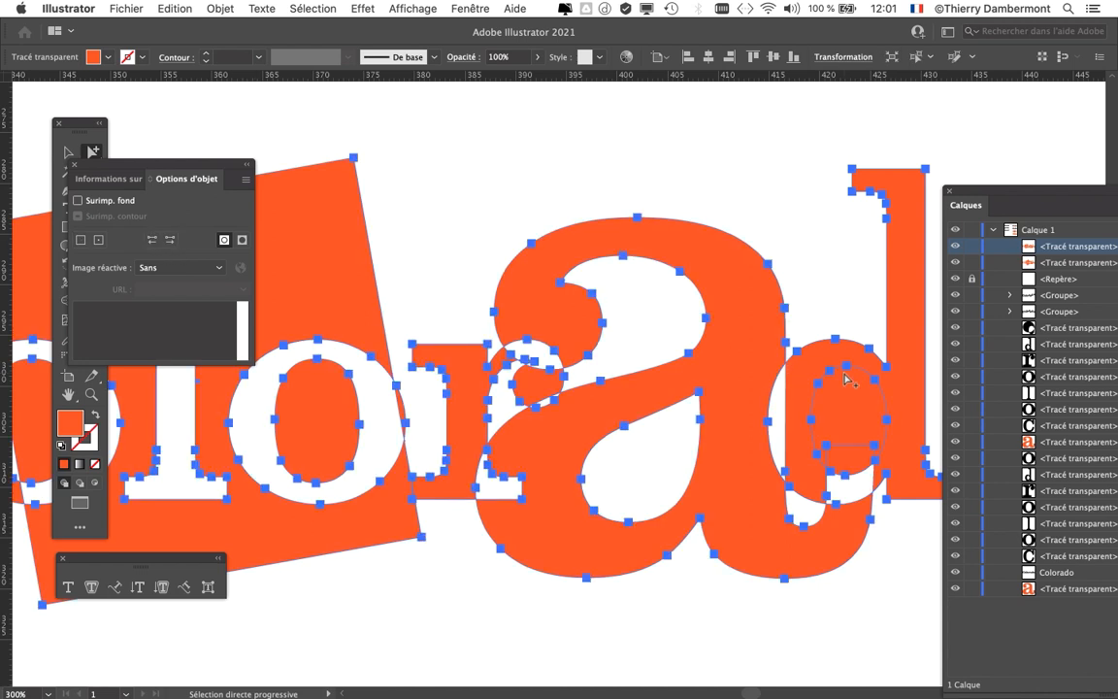
pyautogui.click(831, 314)
pyautogui.click(854, 369)
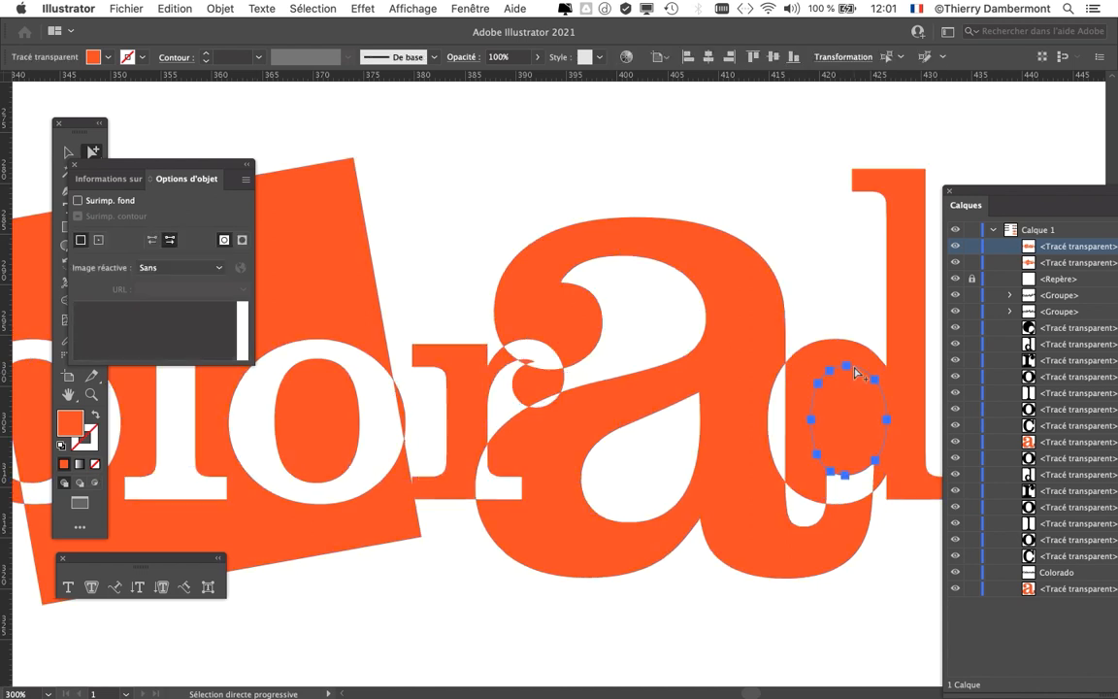
pyautogui.click(152, 241)
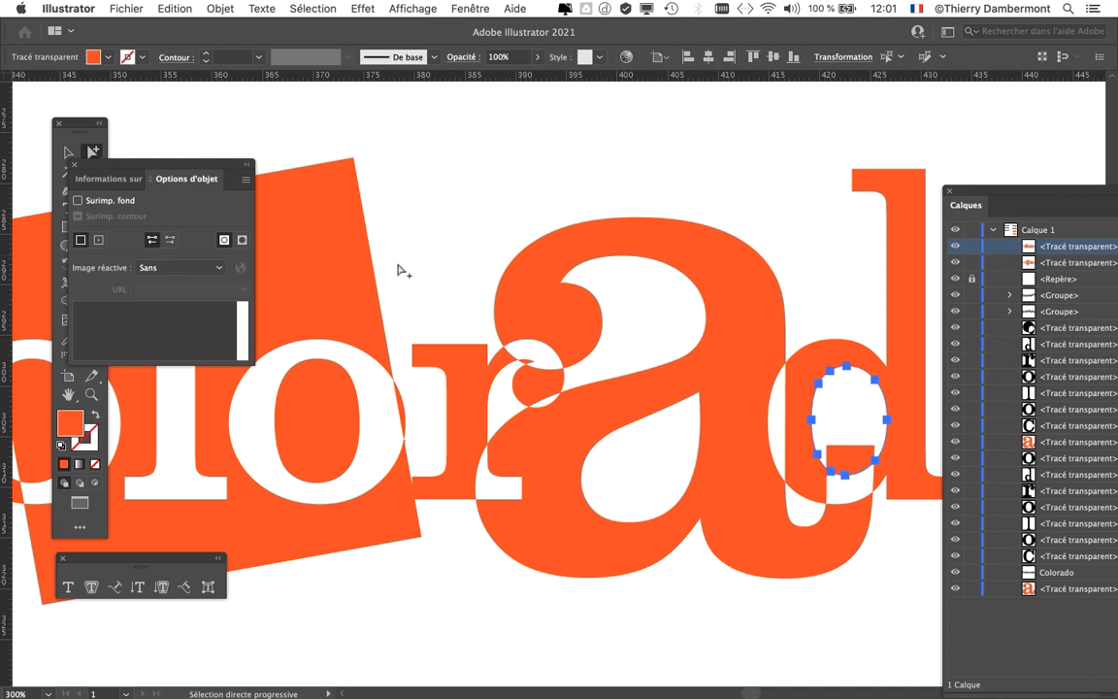
# Move the Layers panel outward, and select the r alone to examine its inverted overlaps with the large a before deselecting it
pyautogui.moveTo(971, 197); pyautogui.dragTo(1046, 195)
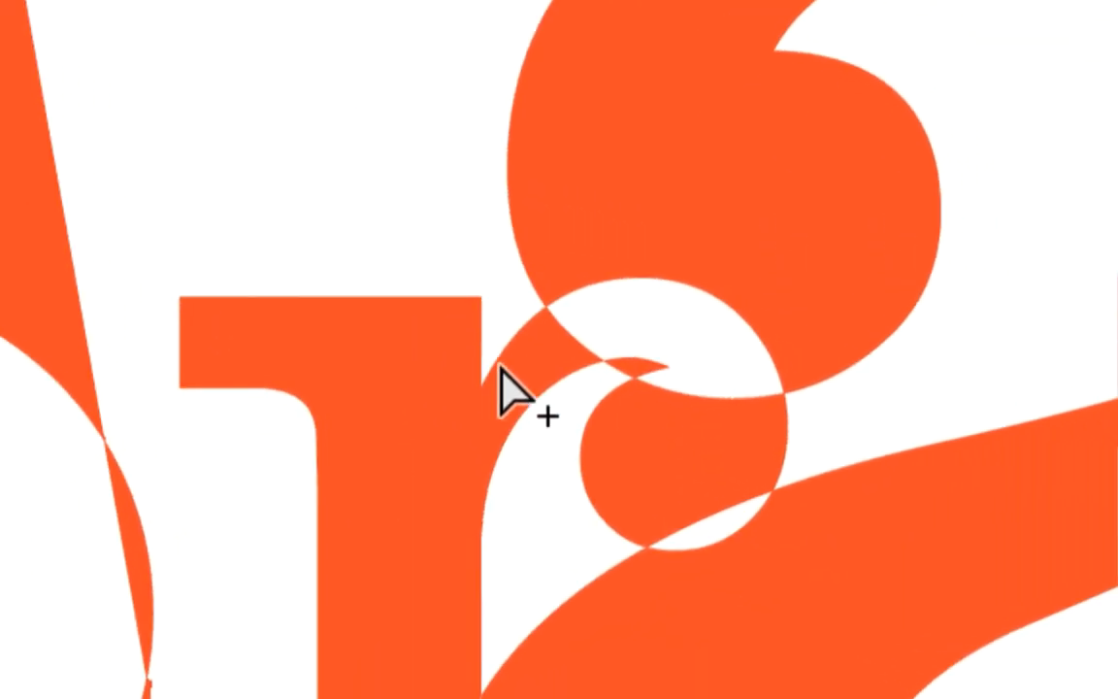
pyautogui.click(500, 369)
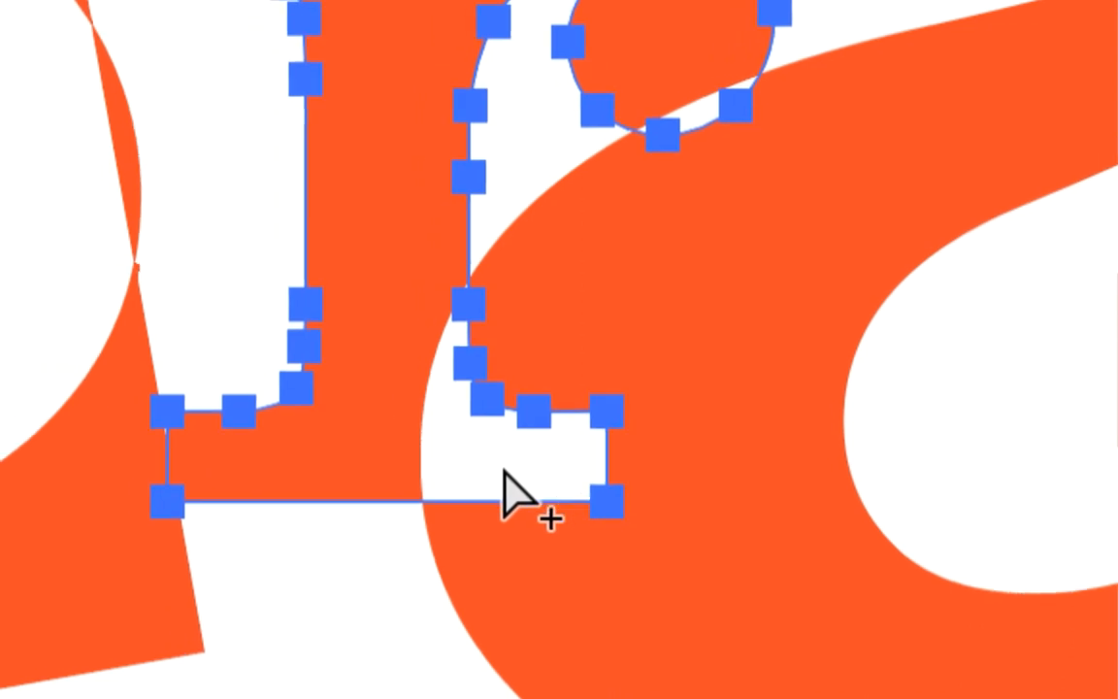
pyautogui.click(330, 545)
pyautogui.click(325, 497)
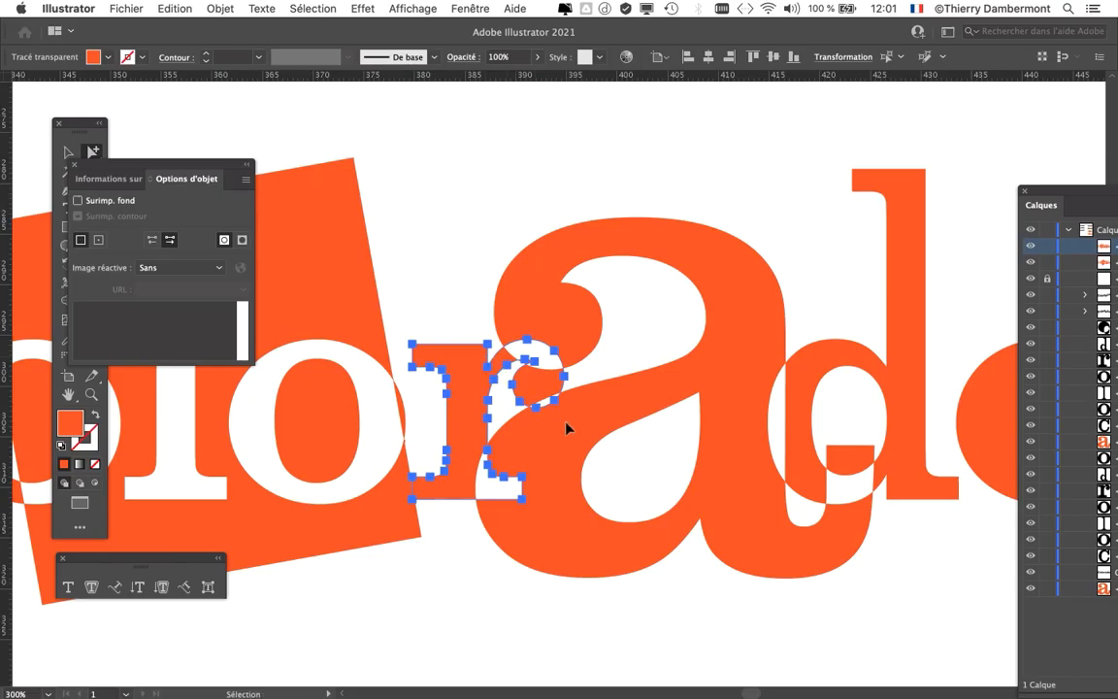
pyautogui.click(571, 654)
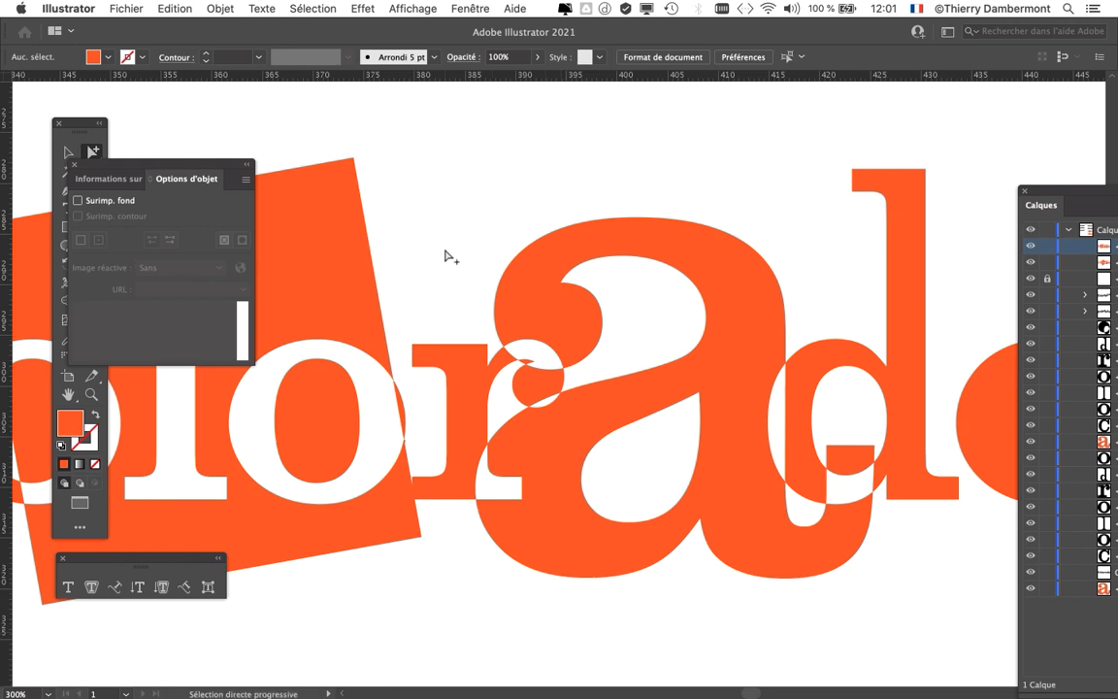
# Undo the tilted square's last move, redo it and deselect the square
pyautogui.click(173, 8)
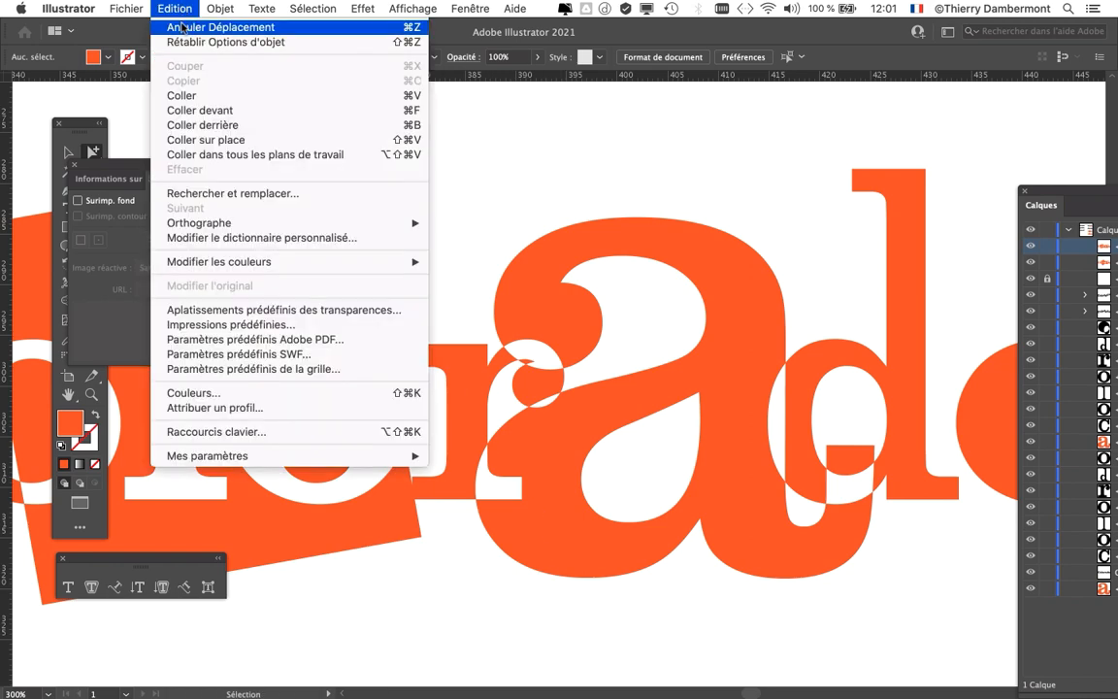
pyautogui.click(167, 29)
pyautogui.click(177, 9)
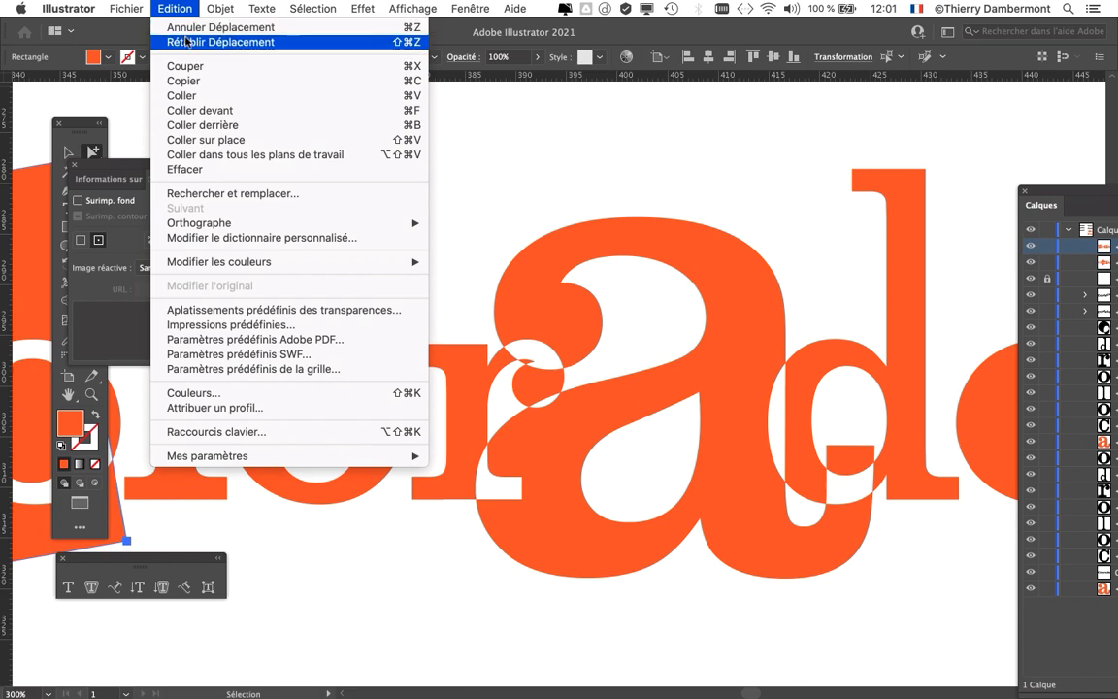
pyautogui.click(169, 44)
pyautogui.click(456, 561)
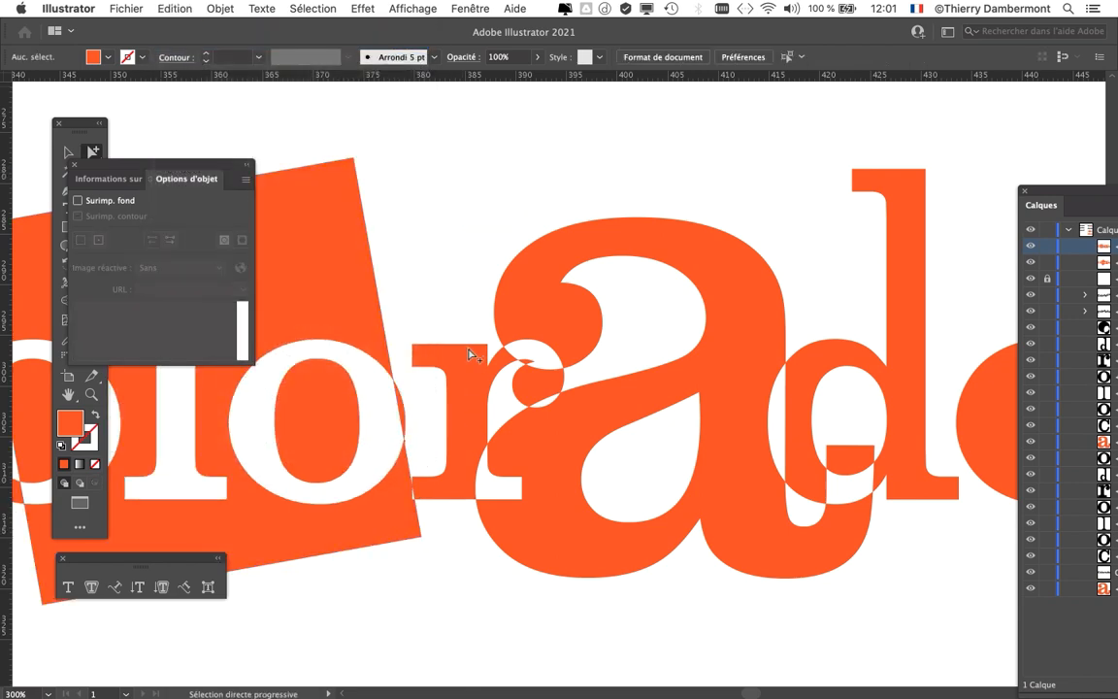
# Restore the original path directions of the r and the d, checking the d's inner counter before deselecting it
pyautogui.click(471, 355)
pyautogui.click(160, 238)
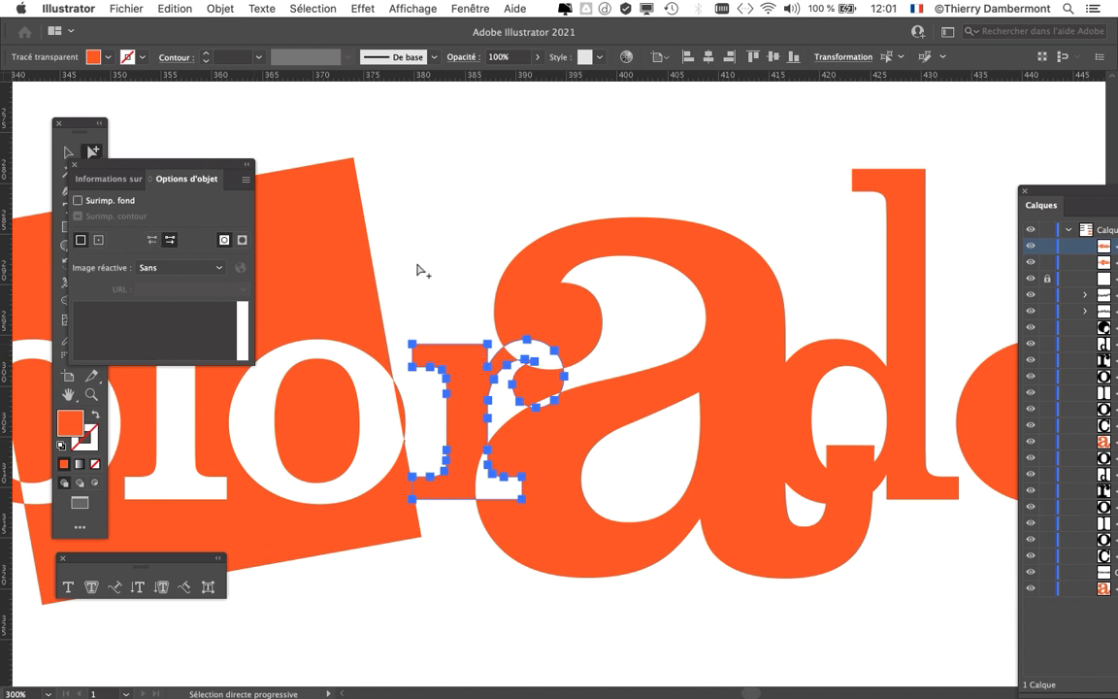
pyautogui.click(431, 297)
pyautogui.click(451, 353)
pyautogui.click(170, 240)
pyautogui.click(445, 240)
pyautogui.click(844, 379)
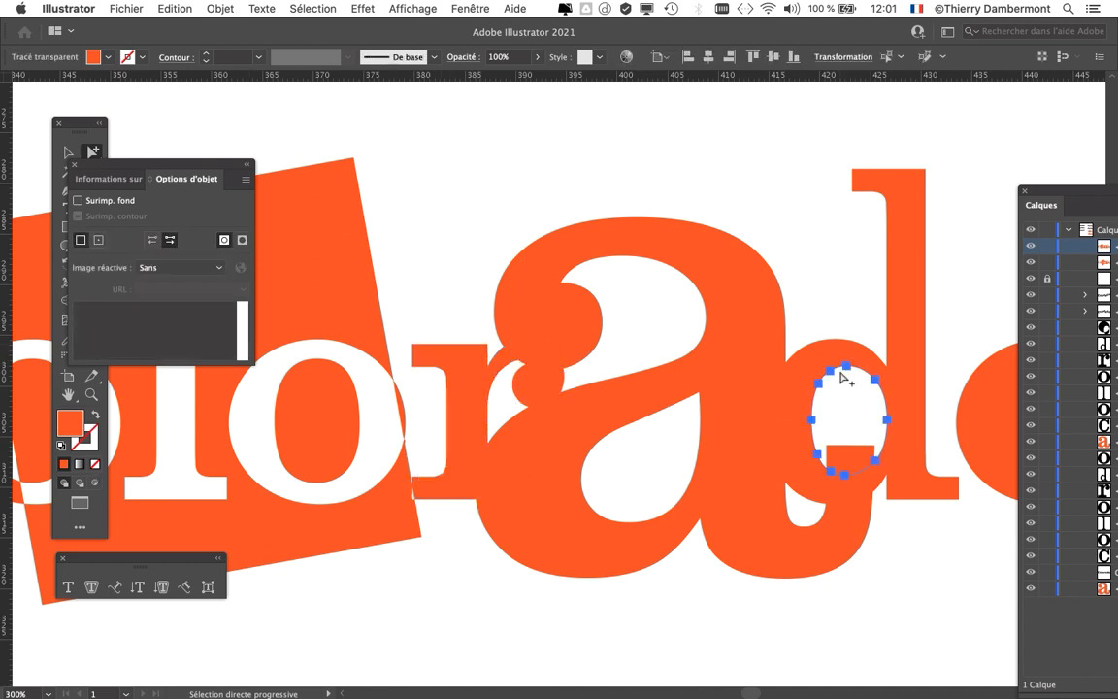
pyautogui.click(822, 633)
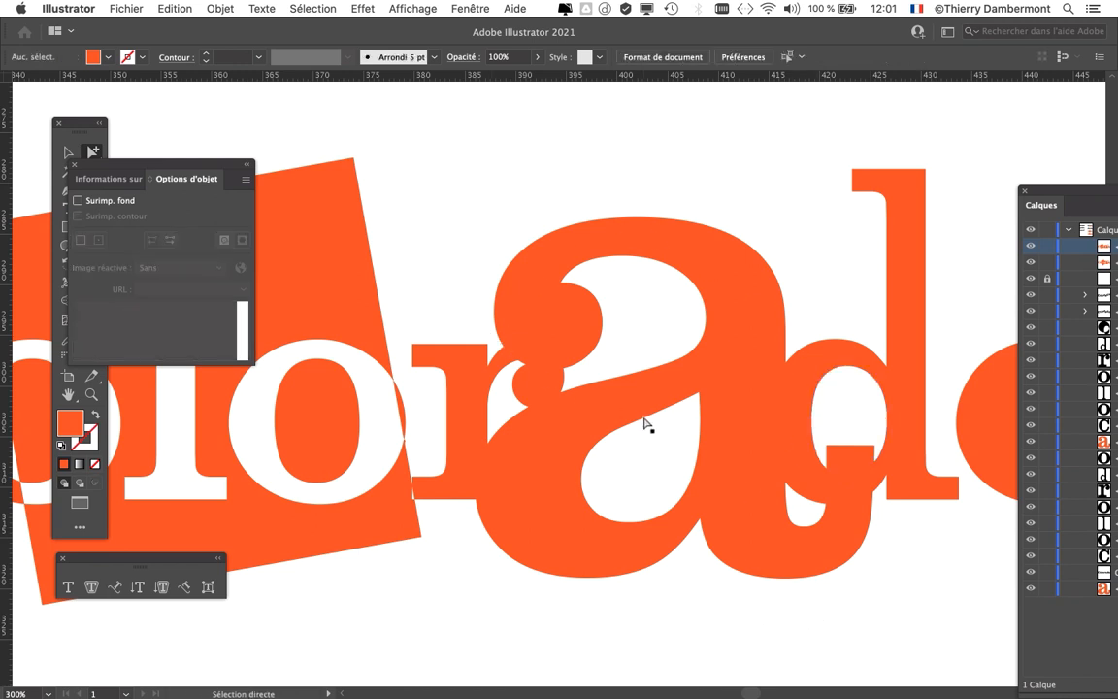
# Move the toolbar to the edge of the workspace and close the object options panel to clear the view of the letters
pyautogui.scroll(1, 647, 425)
pyautogui.moveTo(581, 360); pyautogui.dragTo(483, 317)
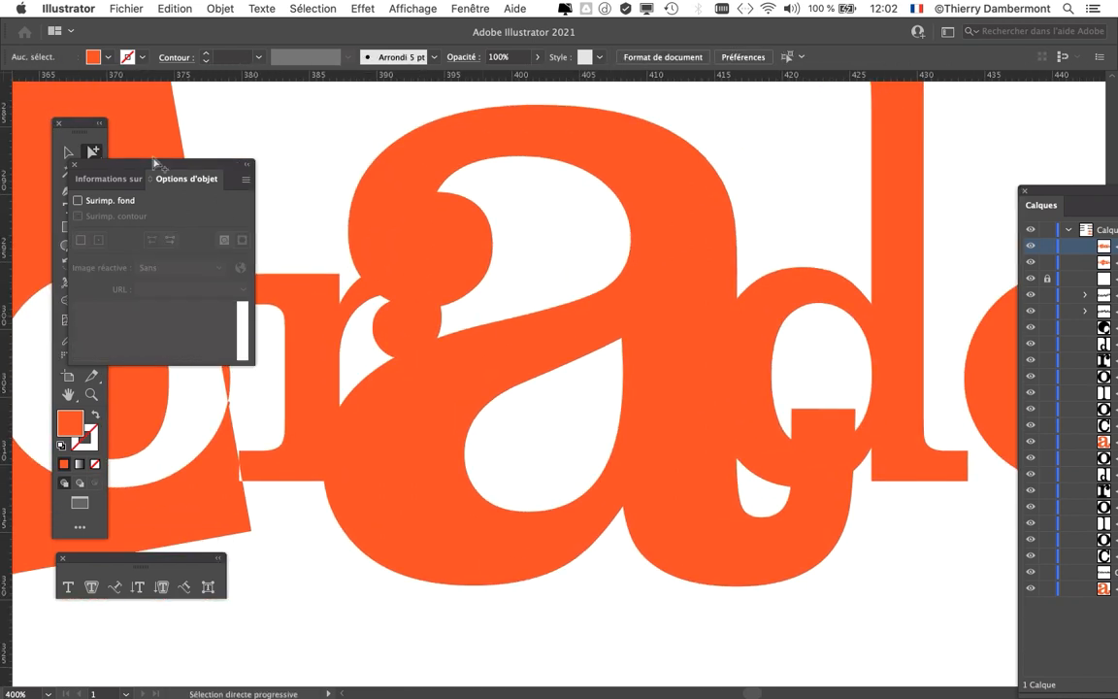
pyautogui.moveTo(83, 125); pyautogui.dragTo(31, 104)
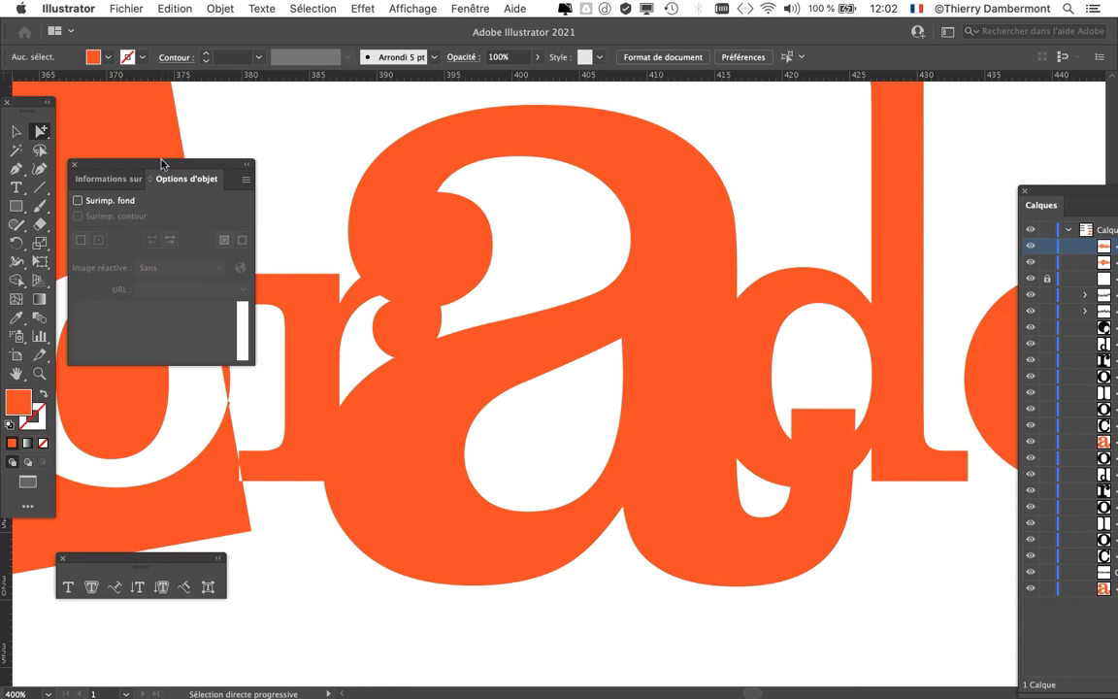
pyautogui.moveTo(163, 164); pyautogui.dragTo(134, 75)
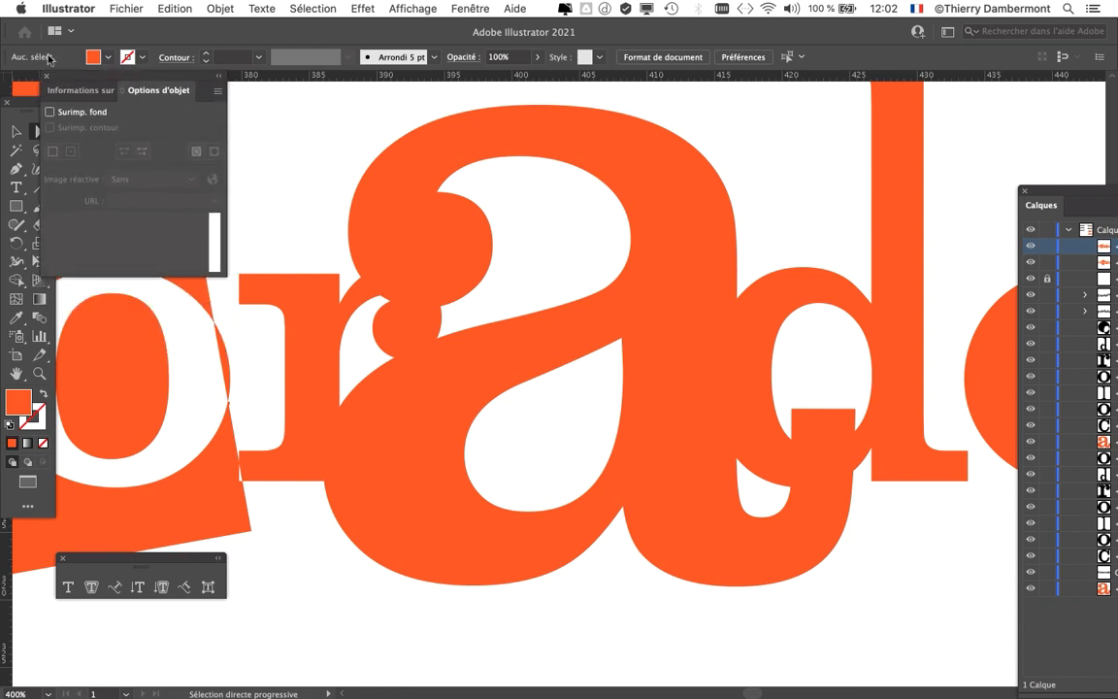
pyautogui.click(44, 74)
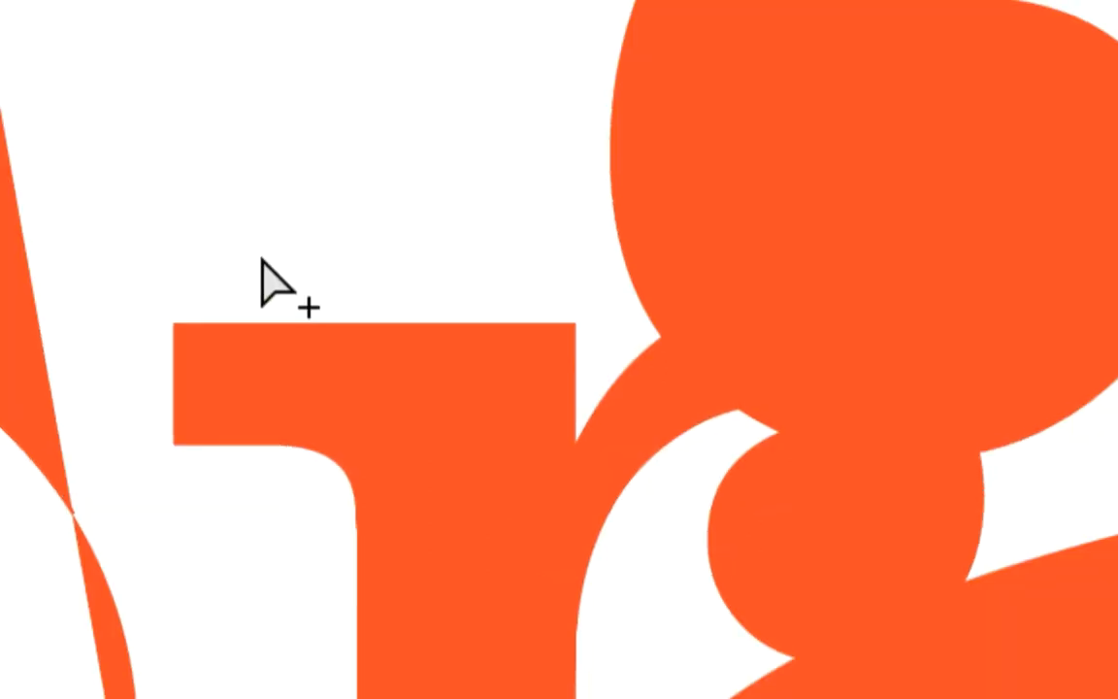
# Select the r and open the object options panel (Options d'objet)
pyautogui.click(272, 291)
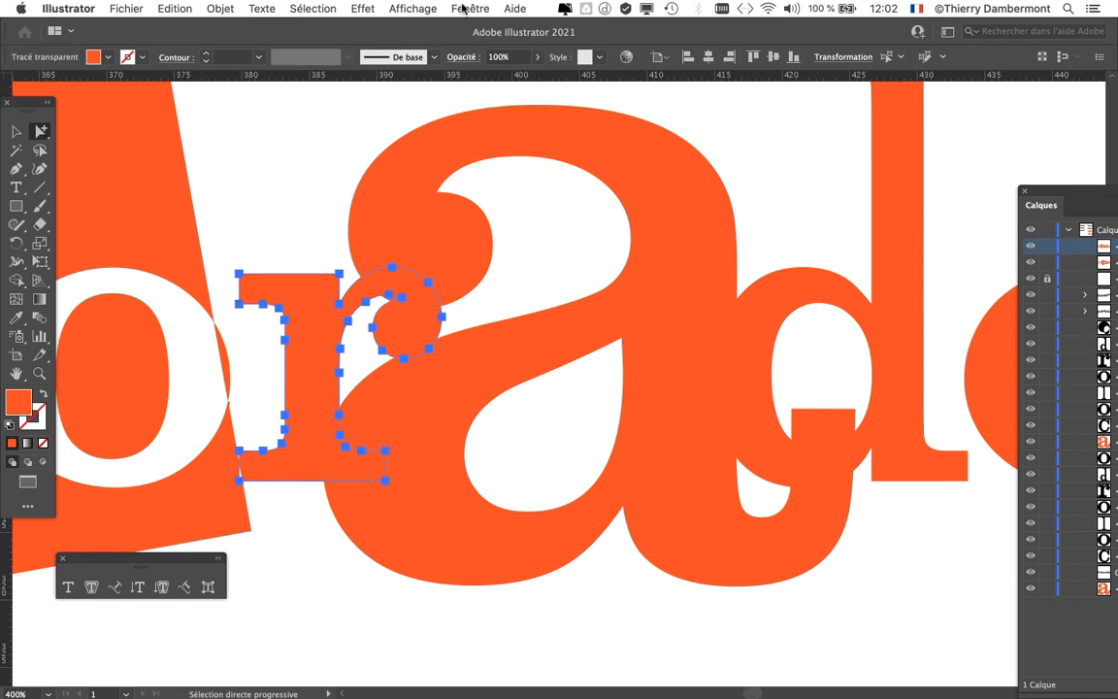
pyautogui.click(463, 9)
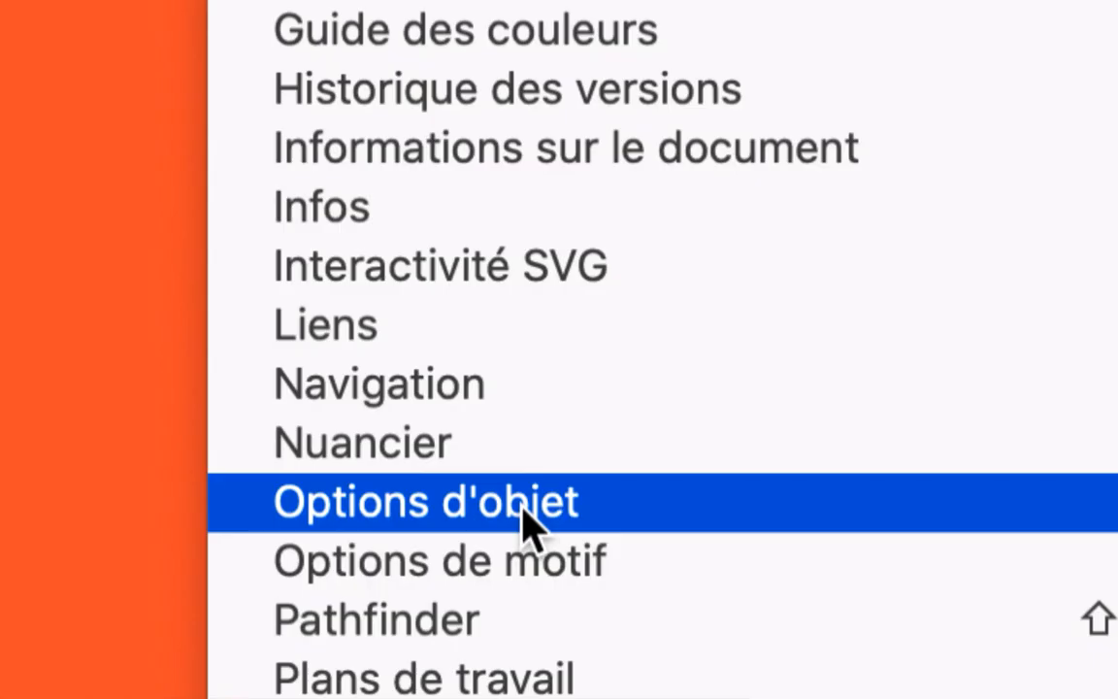
pyautogui.click(524, 509)
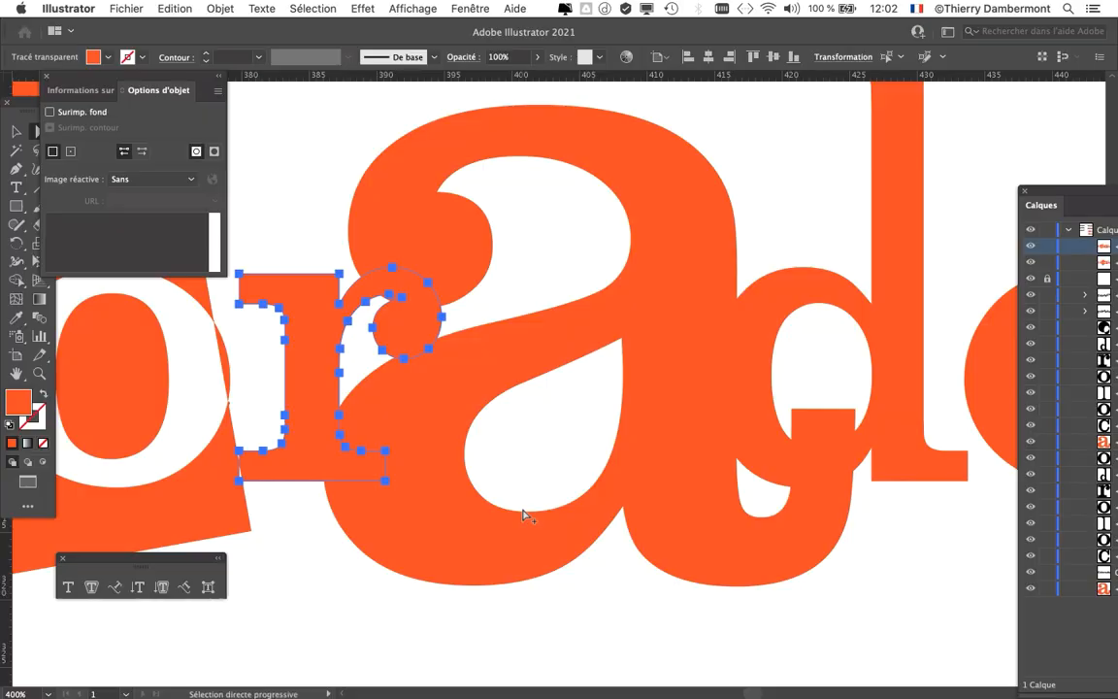
# Reduce the object options panel to overprint settings only, move it beside the large a, and show all its options again
pyautogui.click(218, 90)
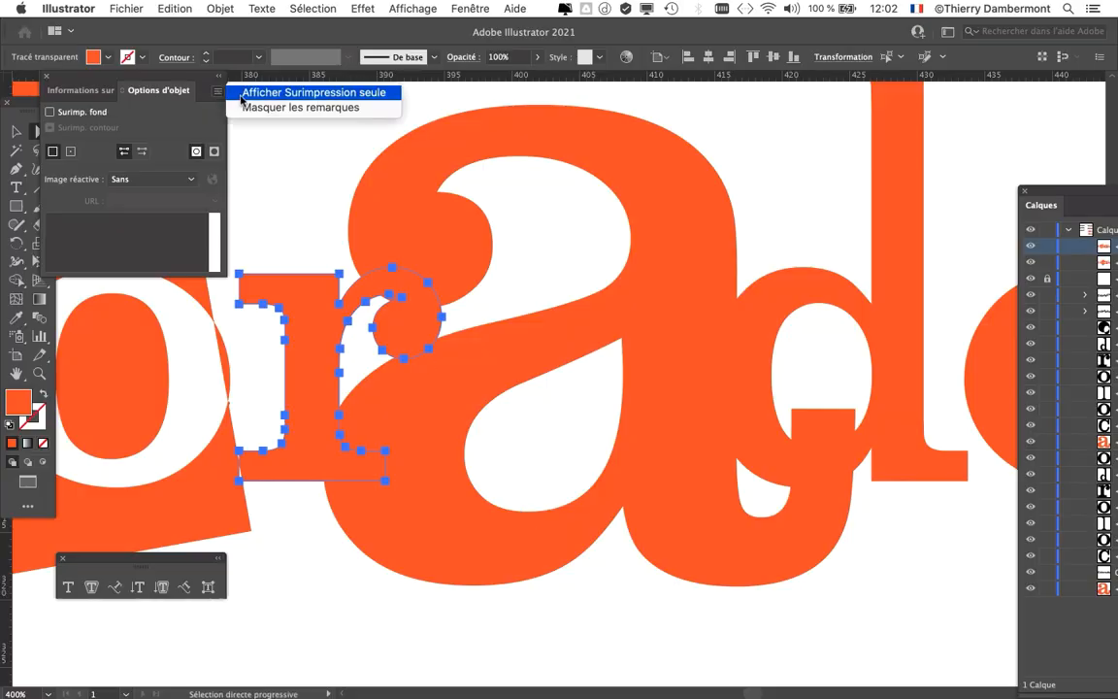
pyautogui.click(245, 92)
pyautogui.moveTo(151, 76); pyautogui.dragTo(680, 191)
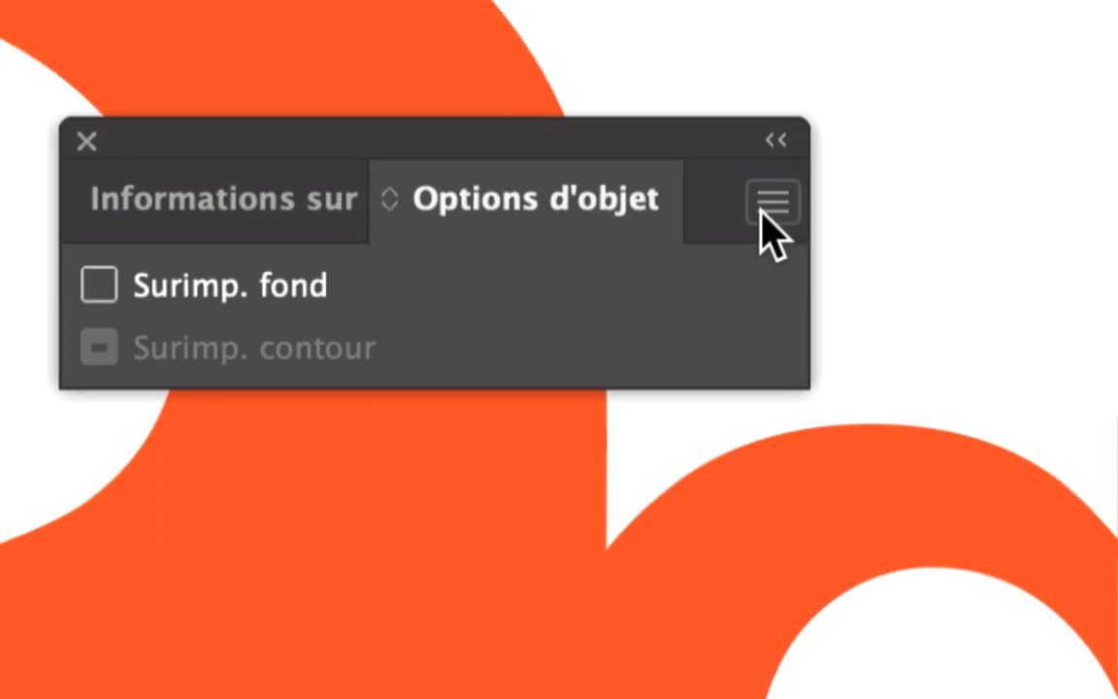
pyautogui.click(773, 225)
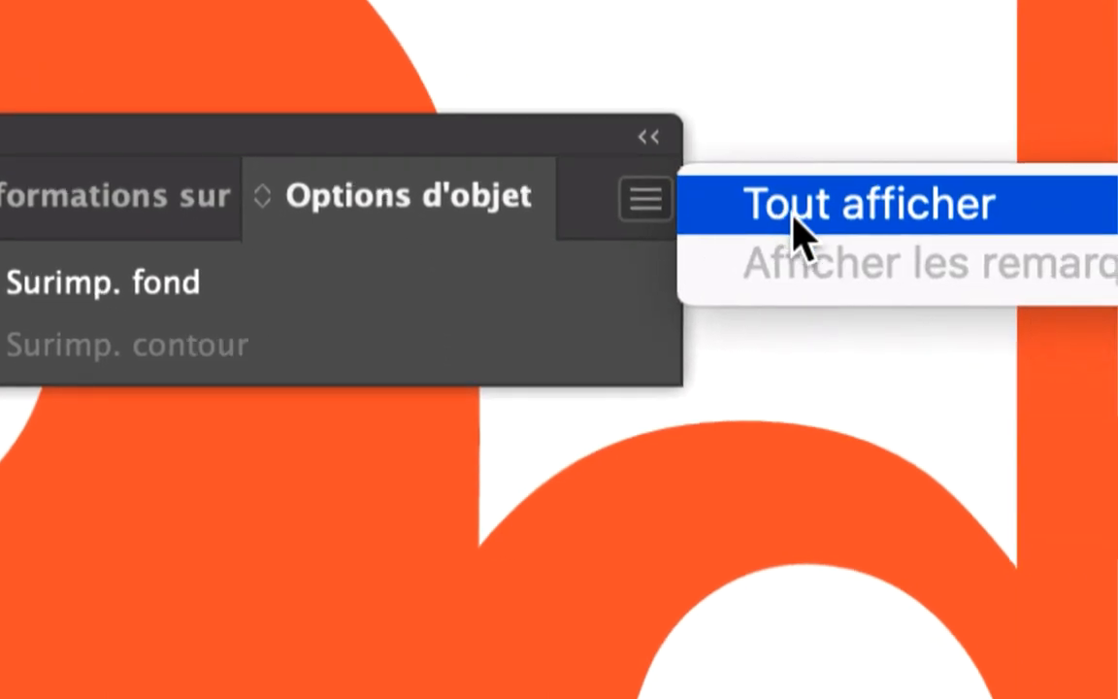
pyautogui.click(794, 233)
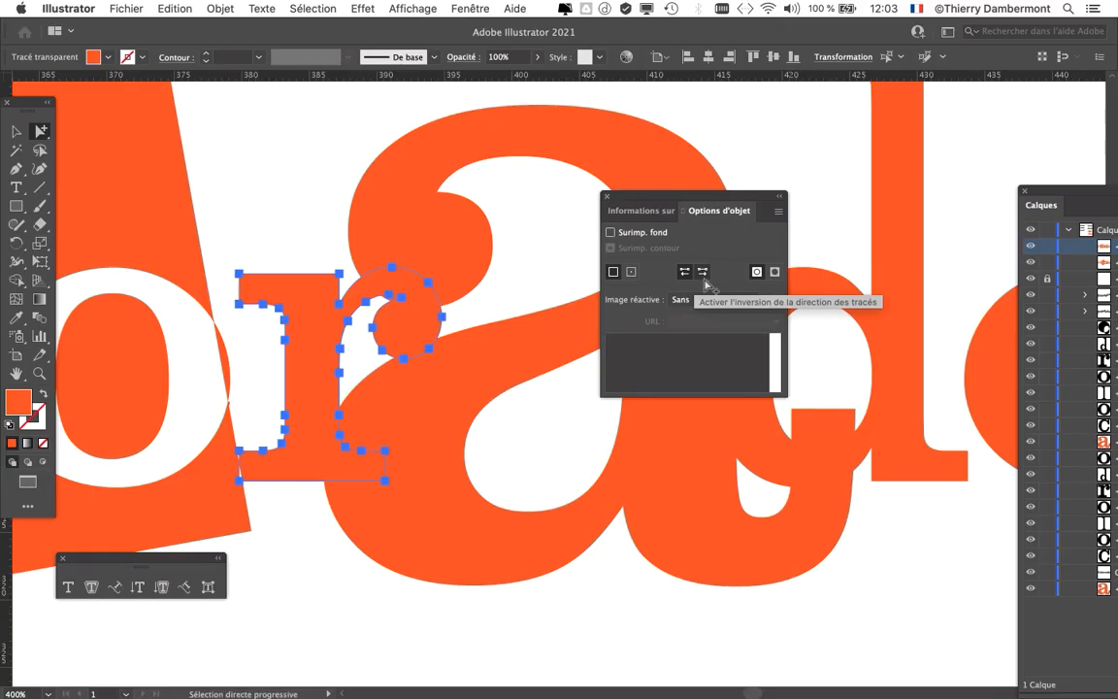
# Reverse the r's path direction and examine its overlaps with the large a up close
pyautogui.click(703, 276)
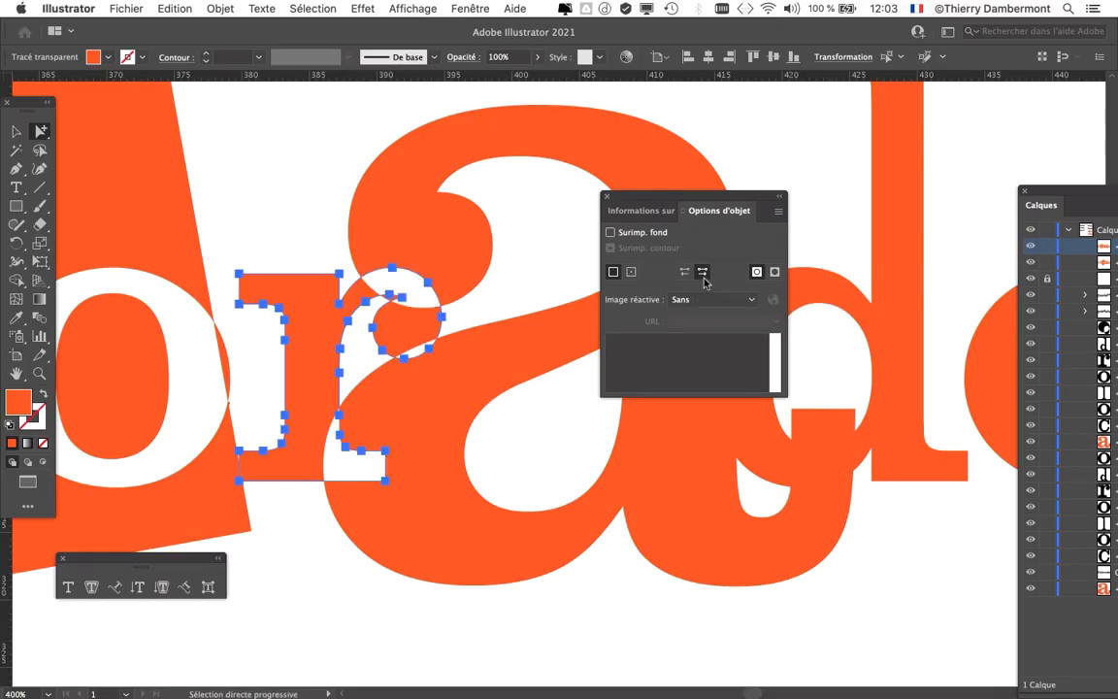
pyautogui.scroll(1, 393, 333)
pyautogui.scroll(1, 393, 334)
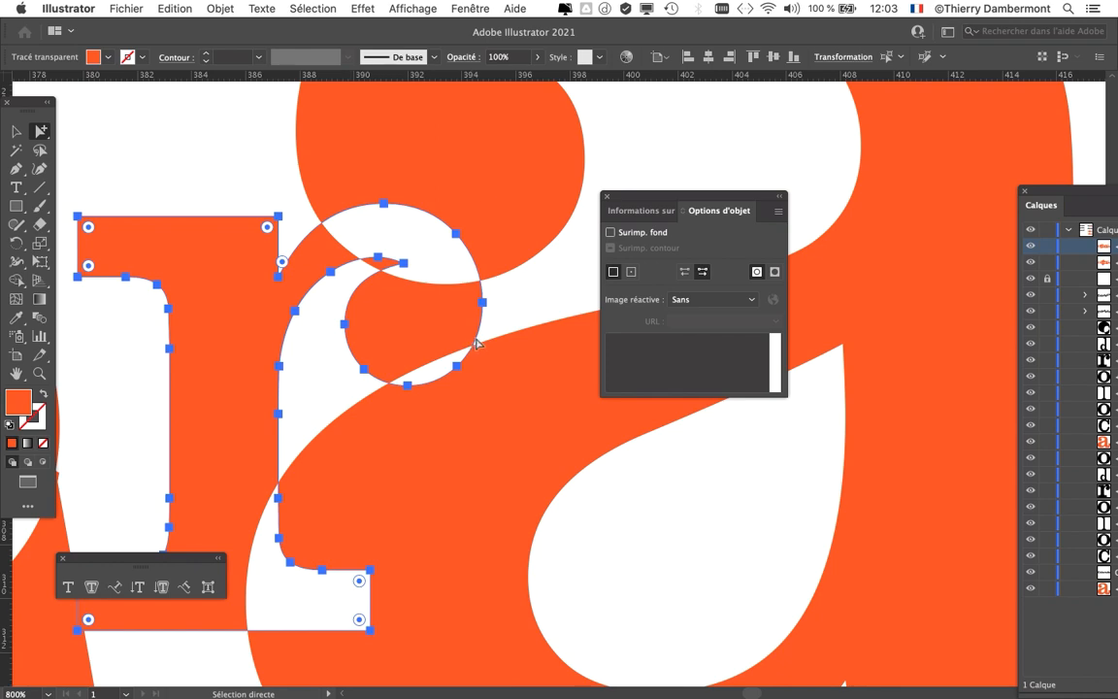
pyautogui.scroll(-2, 589, 368)
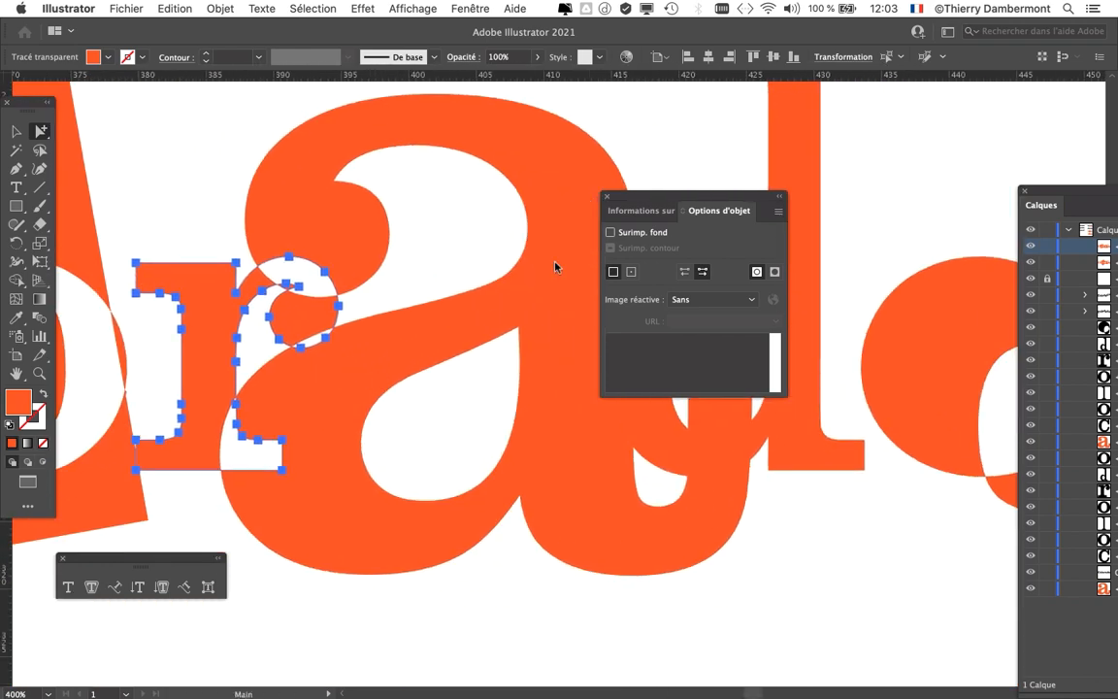
# Move the object options panel clear of the d and reverse the path direction of the d's outer contour
pyautogui.moveTo(669, 195); pyautogui.dragTo(449, 119)
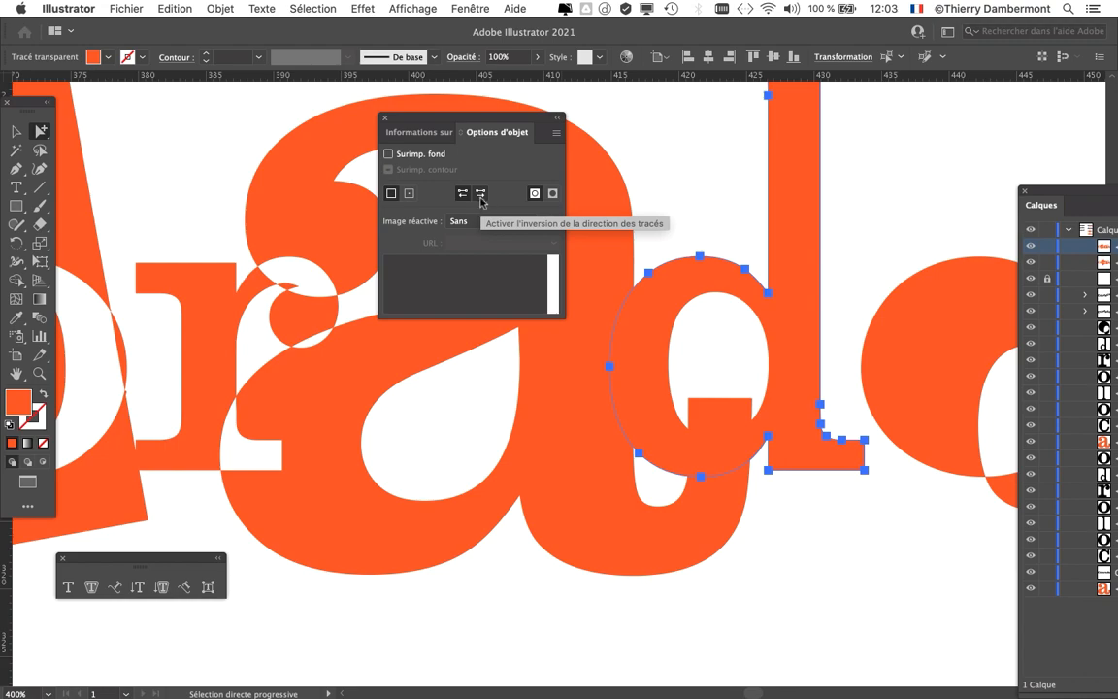
pyautogui.click(481, 195)
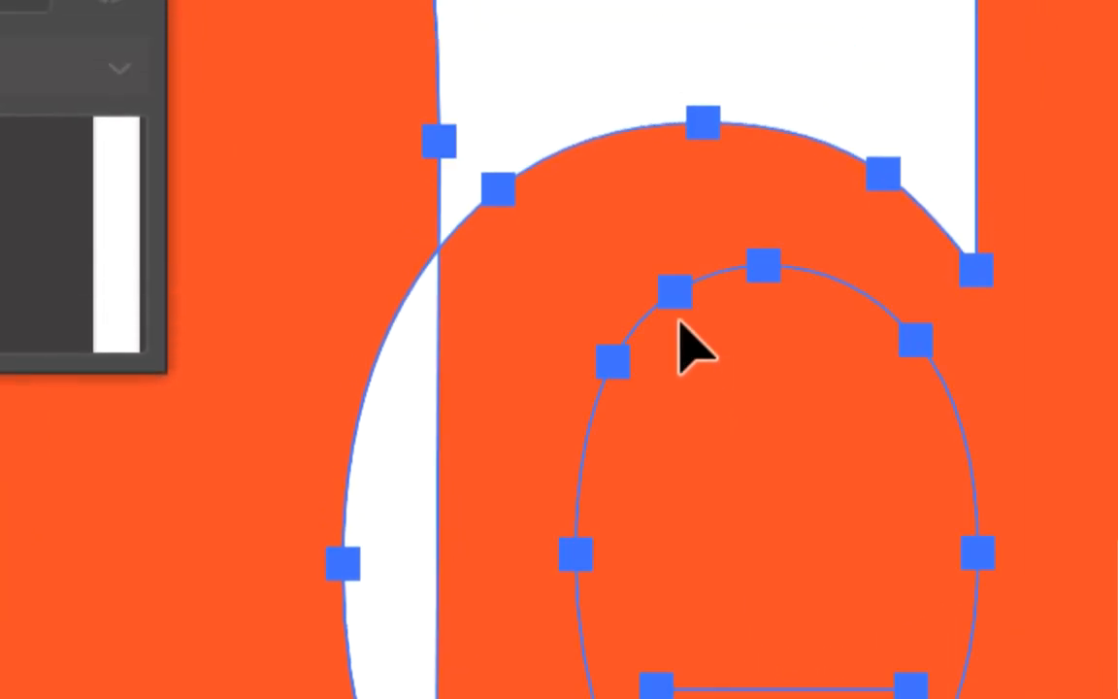
pyautogui.click(740, 166)
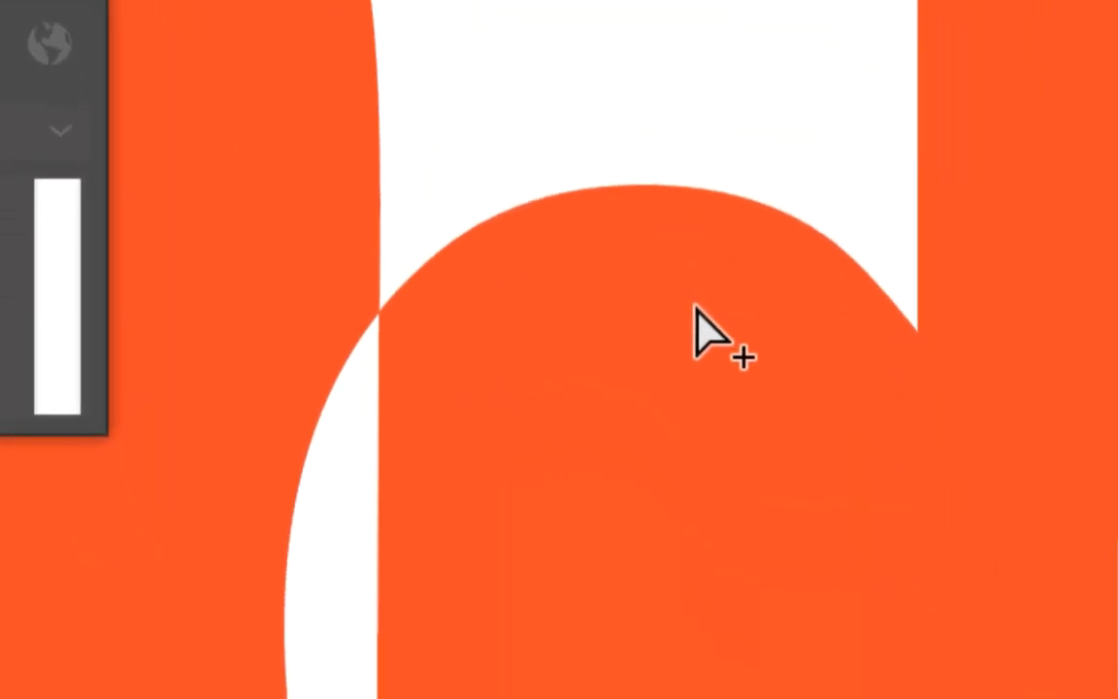
# Select only the d's inner counter with the help of outline view, and turn off path direction reversal for it
pyautogui.click(696, 307)
pyautogui.click(702, 131)
pyautogui.press('v')
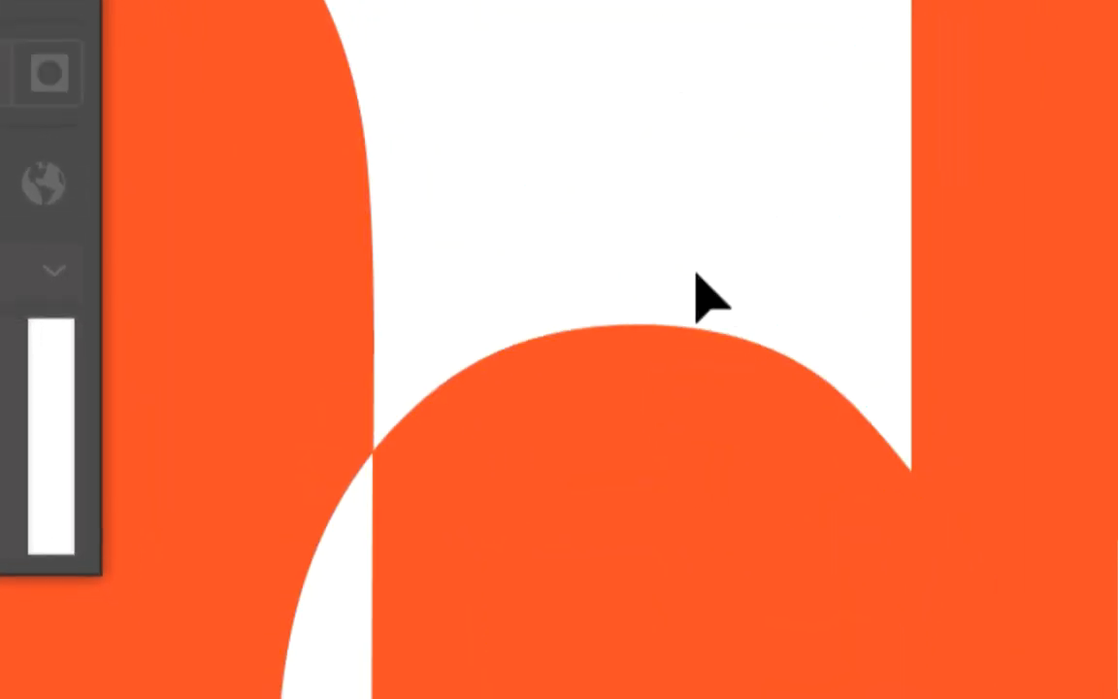
pyautogui.hotkey('ctrl', 'y')
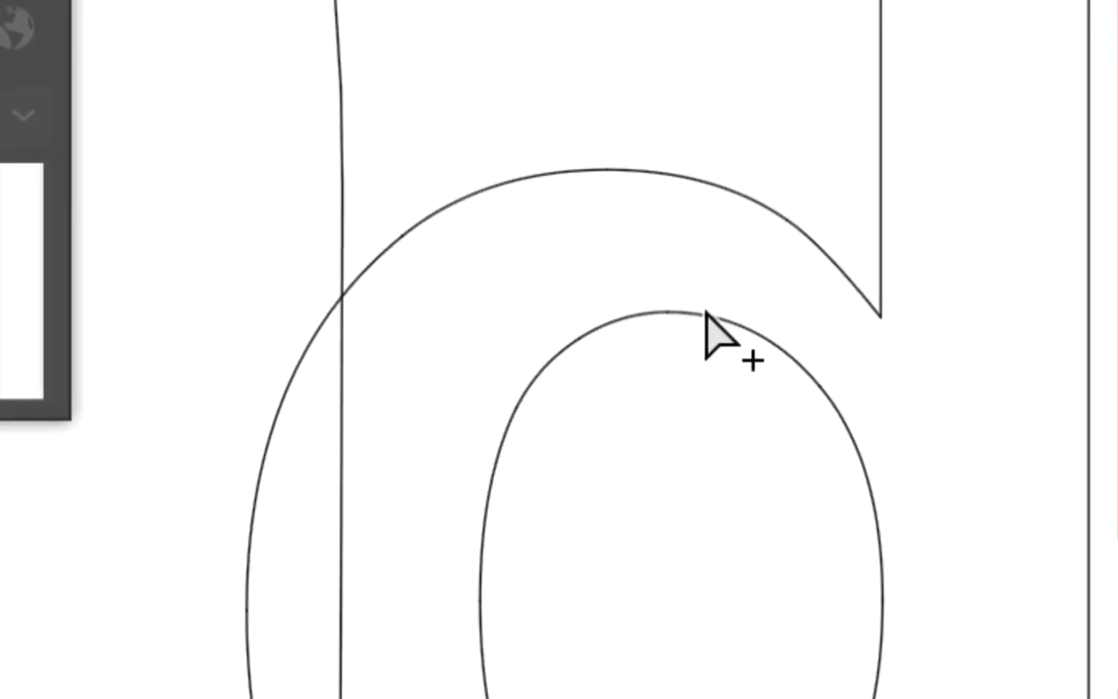
pyautogui.click(707, 313)
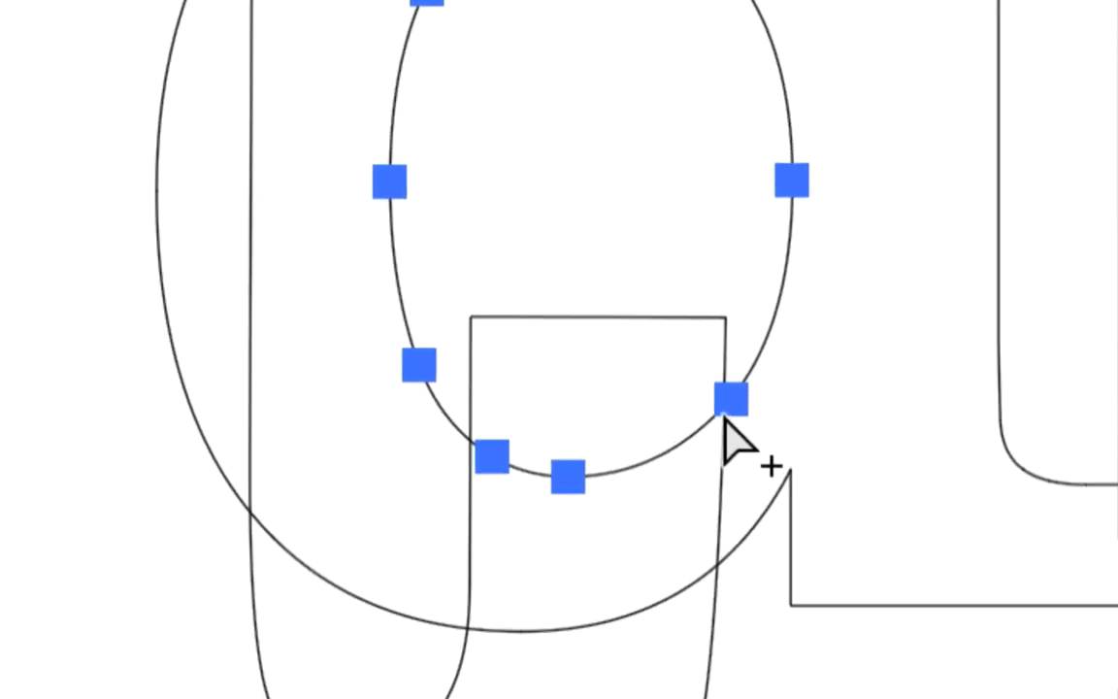
pyautogui.hotkey('ctrl', 'y')
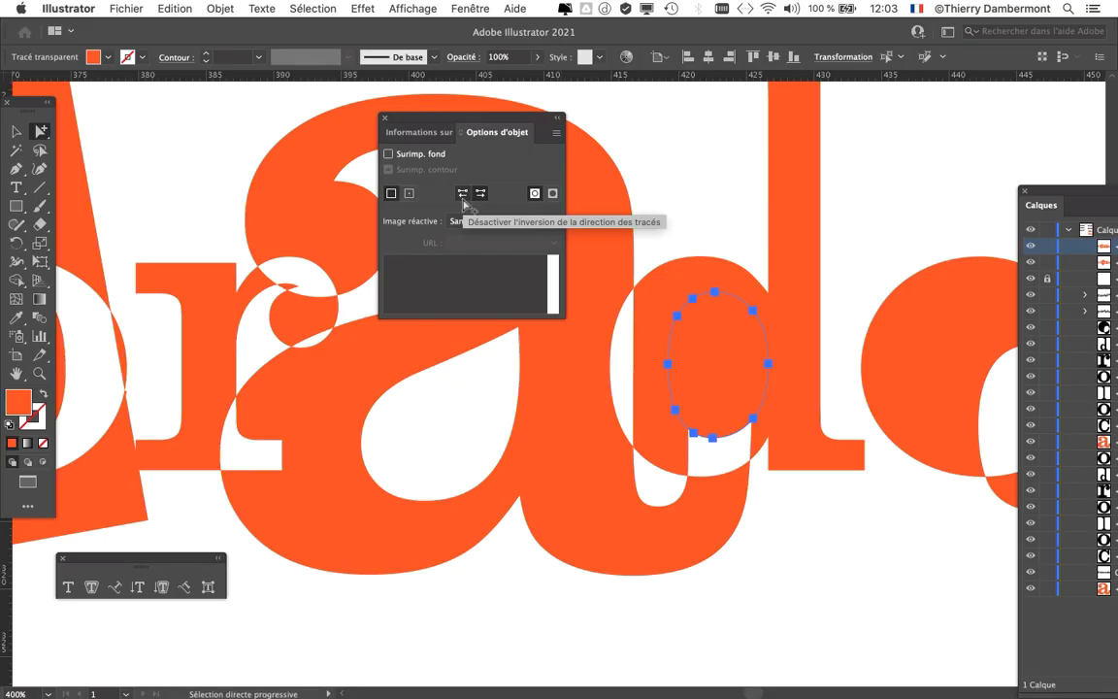
pyautogui.click(459, 197)
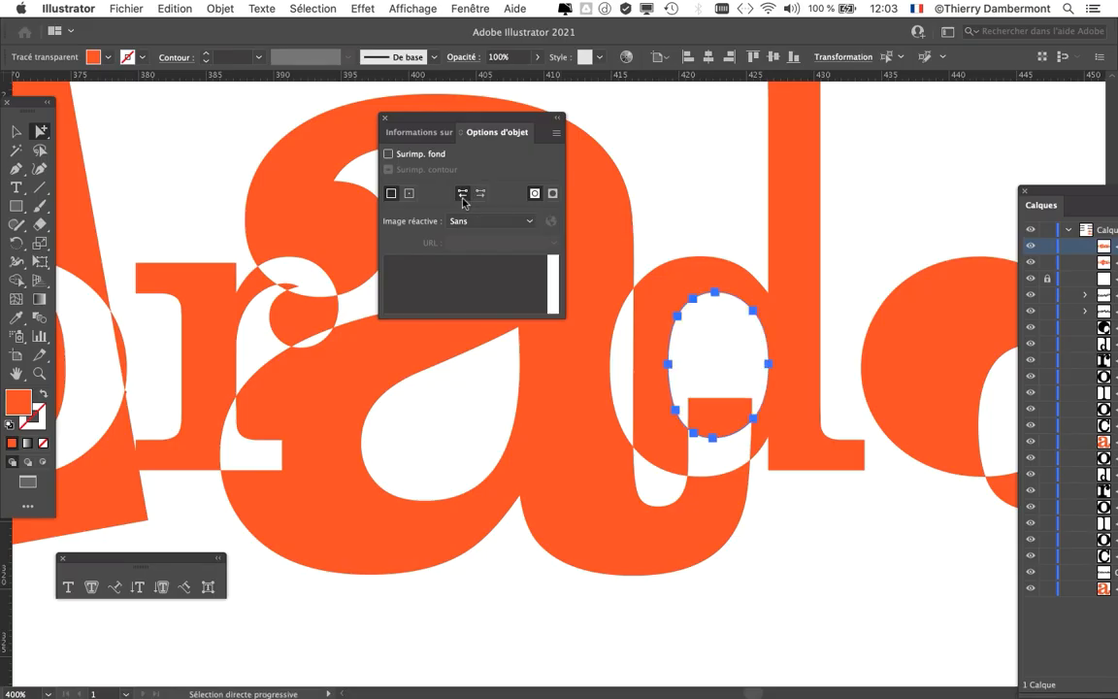
# Deselect the counter, and move the object options panel below the artwork and collapse it to review the whole Colorado wordmark
pyautogui.click(665, 196)
pyautogui.moveTo(417, 120); pyautogui.dragTo(809, 553)
pyautogui.doubleClick(798, 550)
pyautogui.scroll(-1, 484, 399)
pyautogui.scroll(-2, 485, 401)
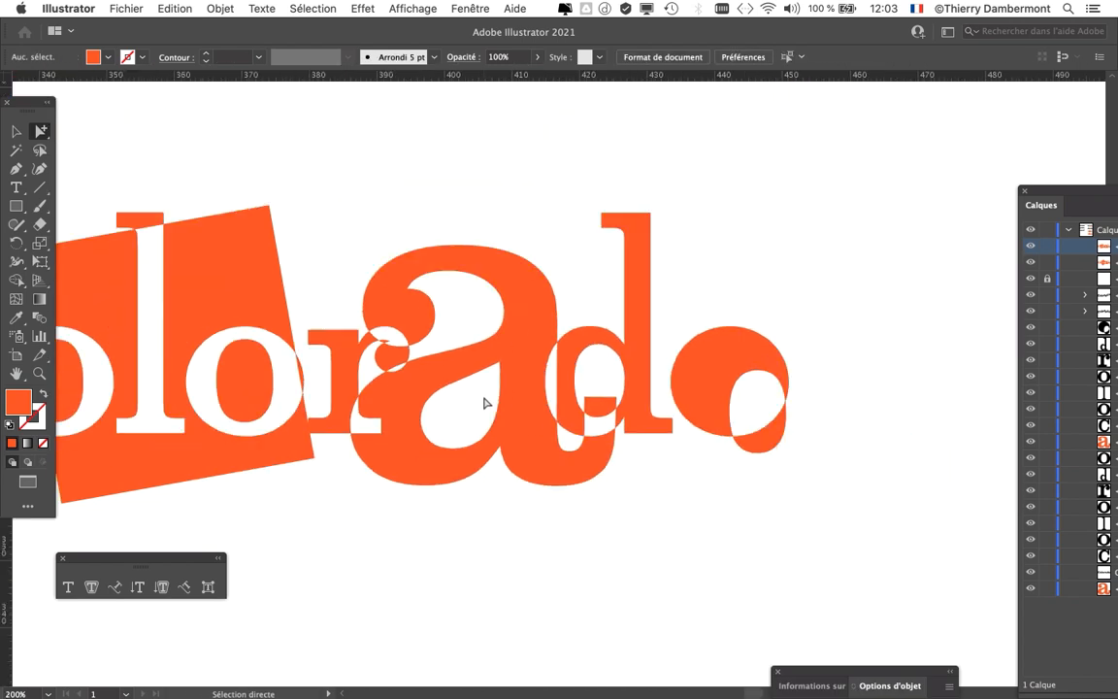
pyautogui.moveTo(457, 400); pyautogui.dragTo(615, 383)
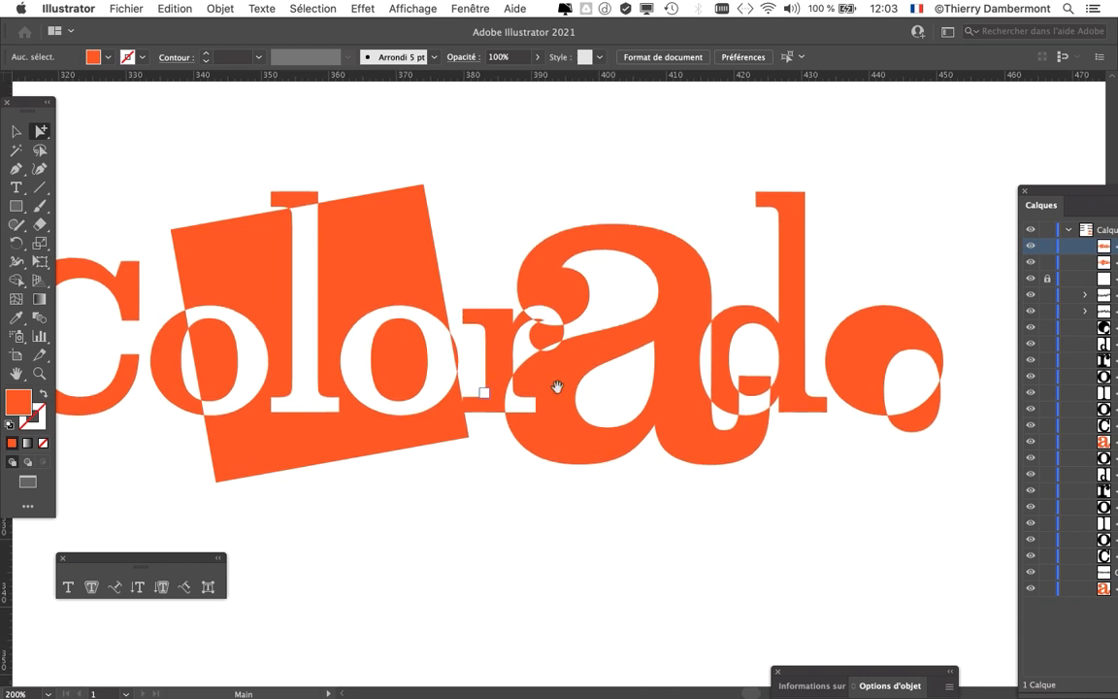
pyautogui.moveTo(507, 388); pyautogui.dragTo(544, 372)
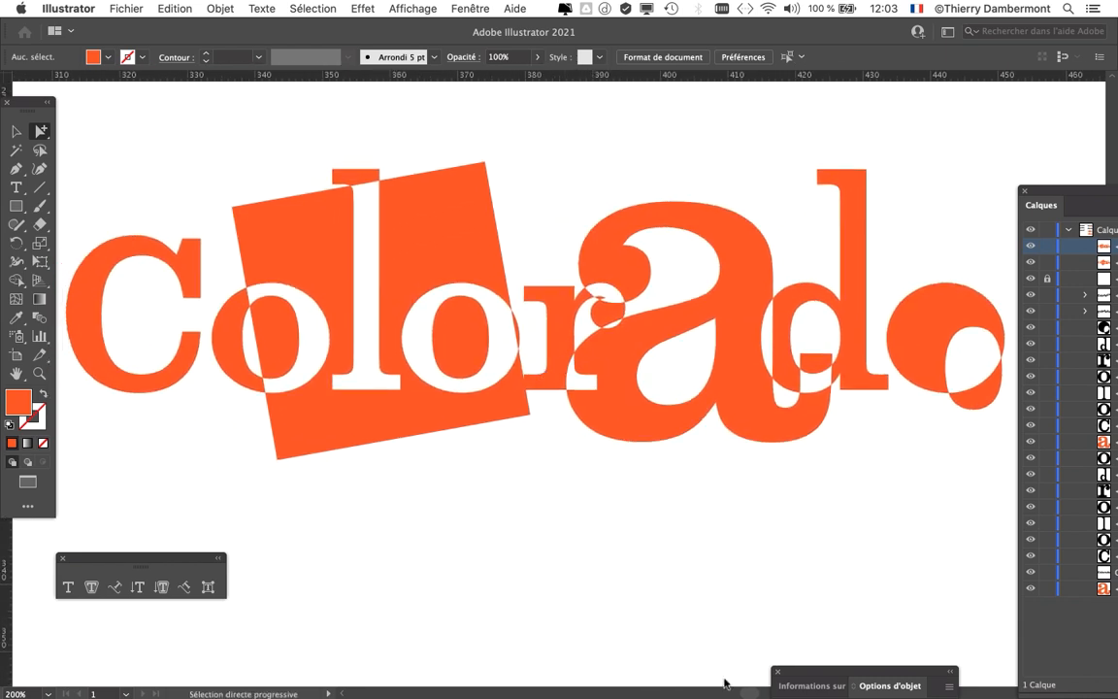
# Expand the object options panel beneath the wordmark, check its display choices, and reposition it clear of the letters
pyautogui.moveTo(863, 684); pyautogui.dragTo(749, 485)
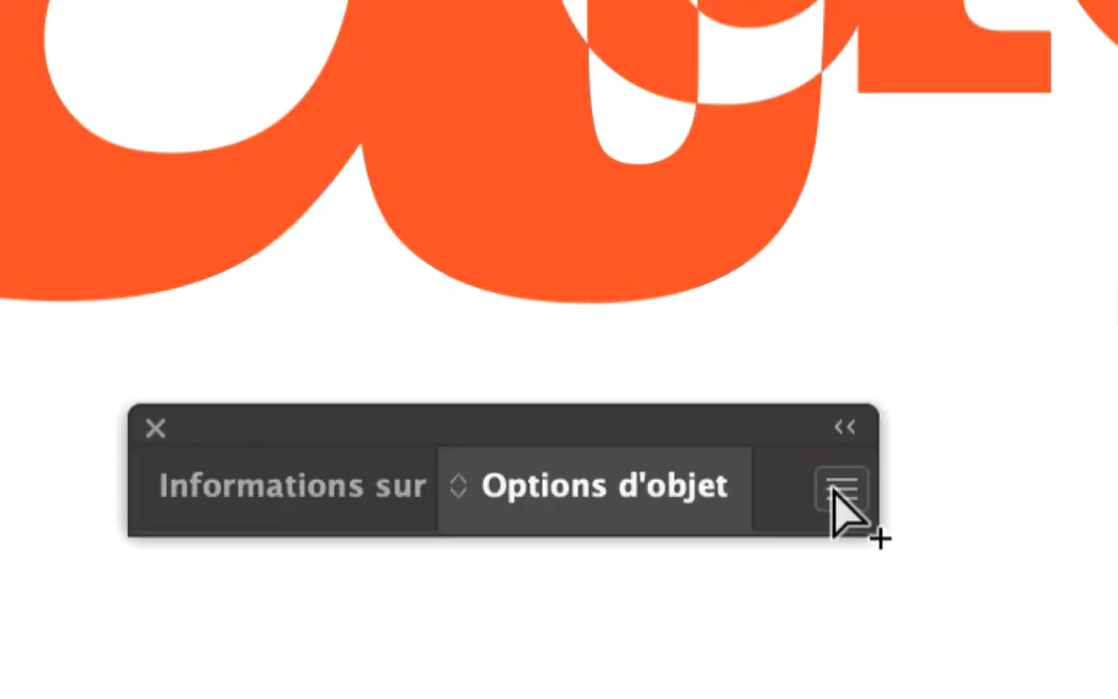
pyautogui.click(798, 488)
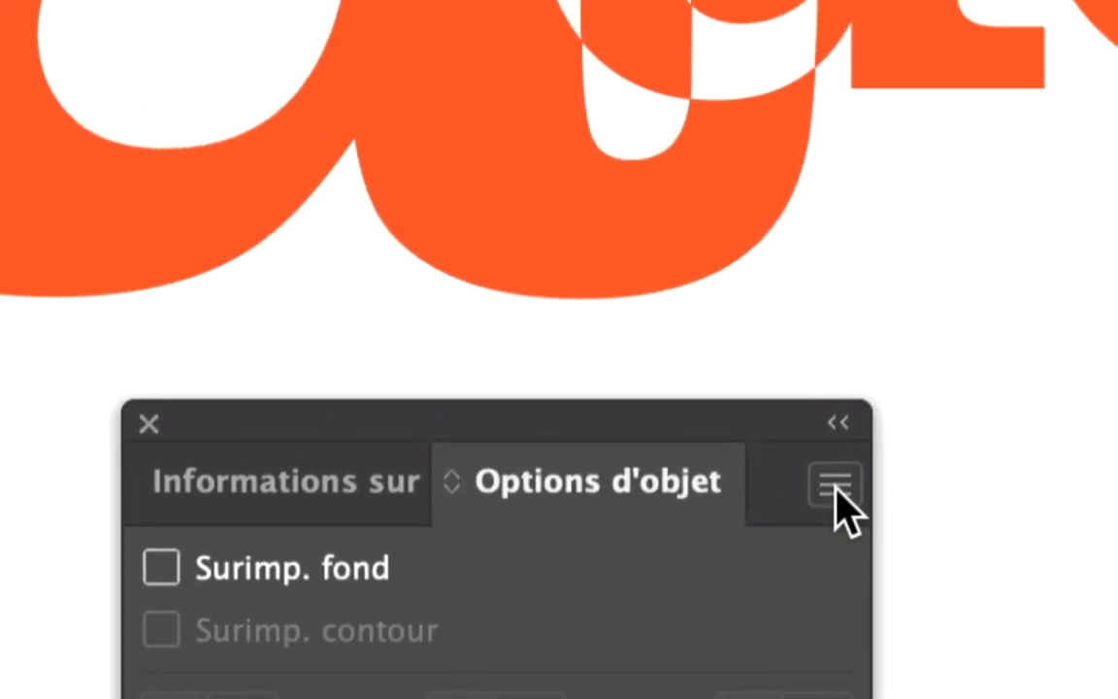
pyautogui.click(963, 481)
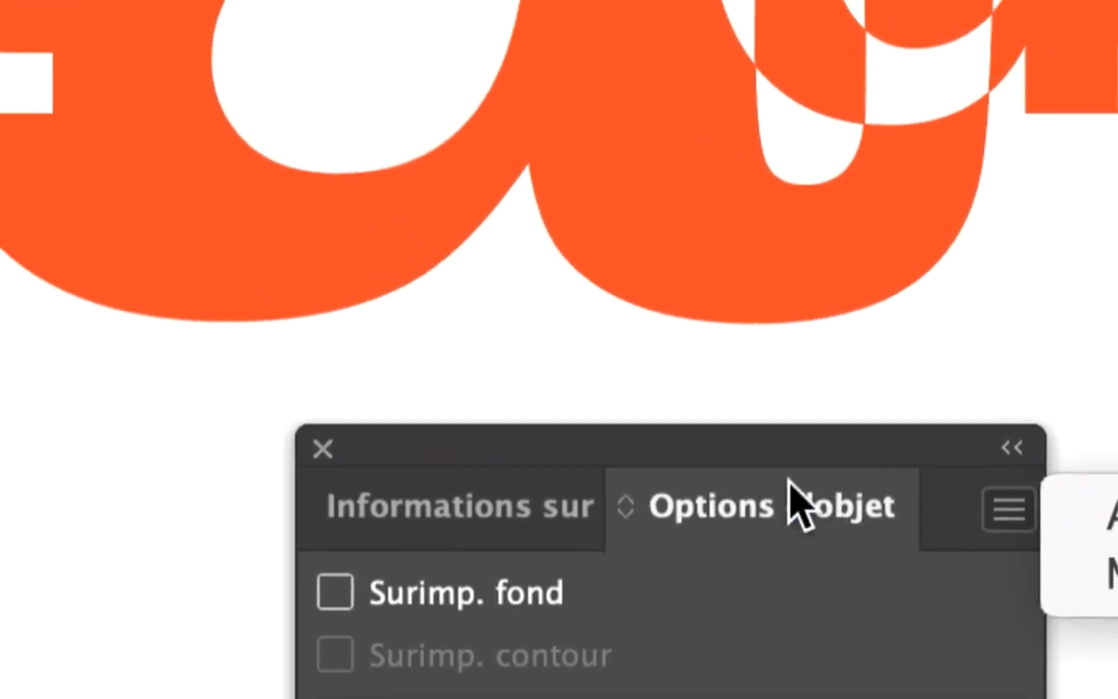
pyautogui.click(590, 482)
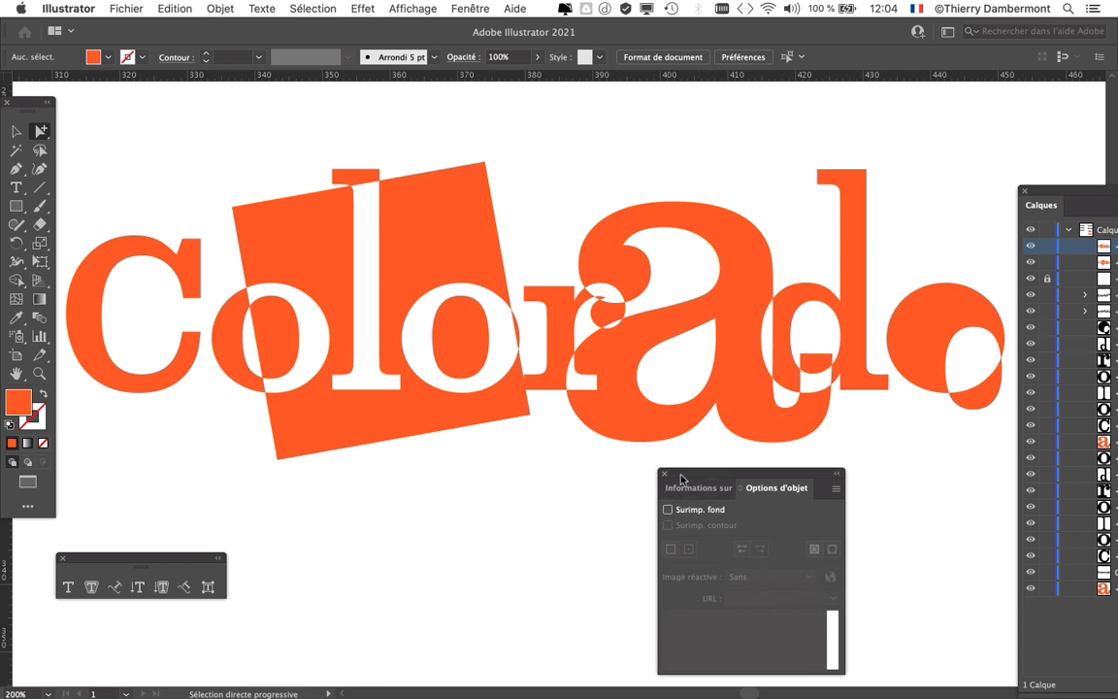
pyautogui.moveTo(681, 474); pyautogui.dragTo(711, 491)
# Save the document as intro texte - 07.ai in the Illustrator FAD nov 2021 (local) folder, compatible with Illustrator 2020
pyautogui.scroll(-3, 539, 457)
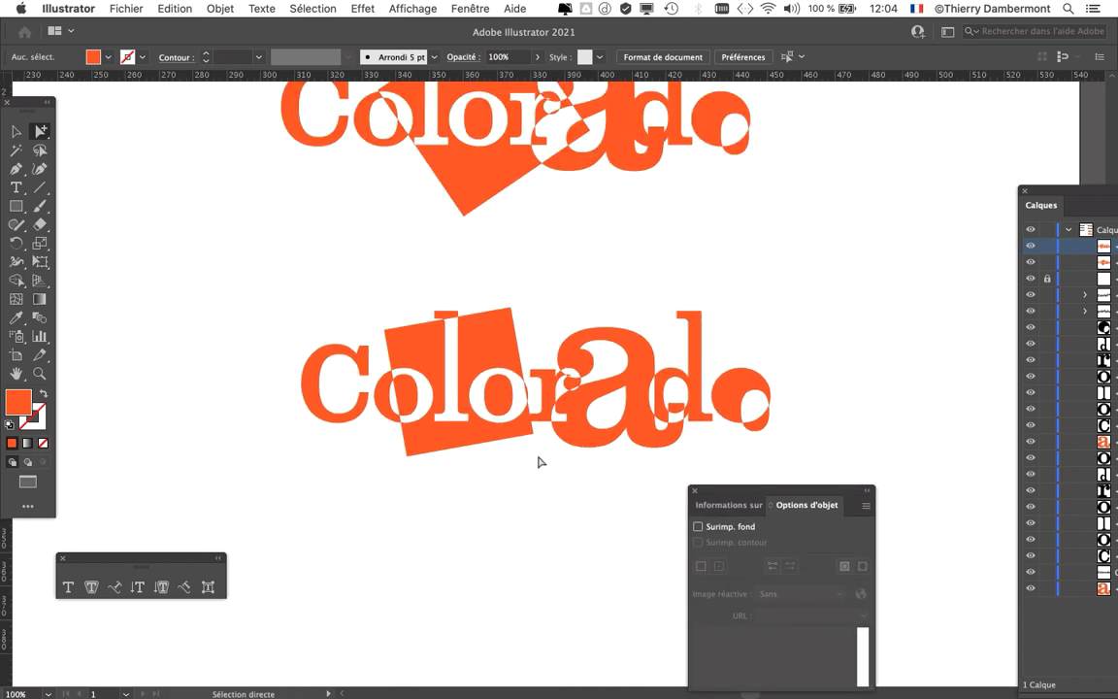
pyautogui.scroll(3, 669, 330)
pyautogui.hscroll(2, 670, 330)
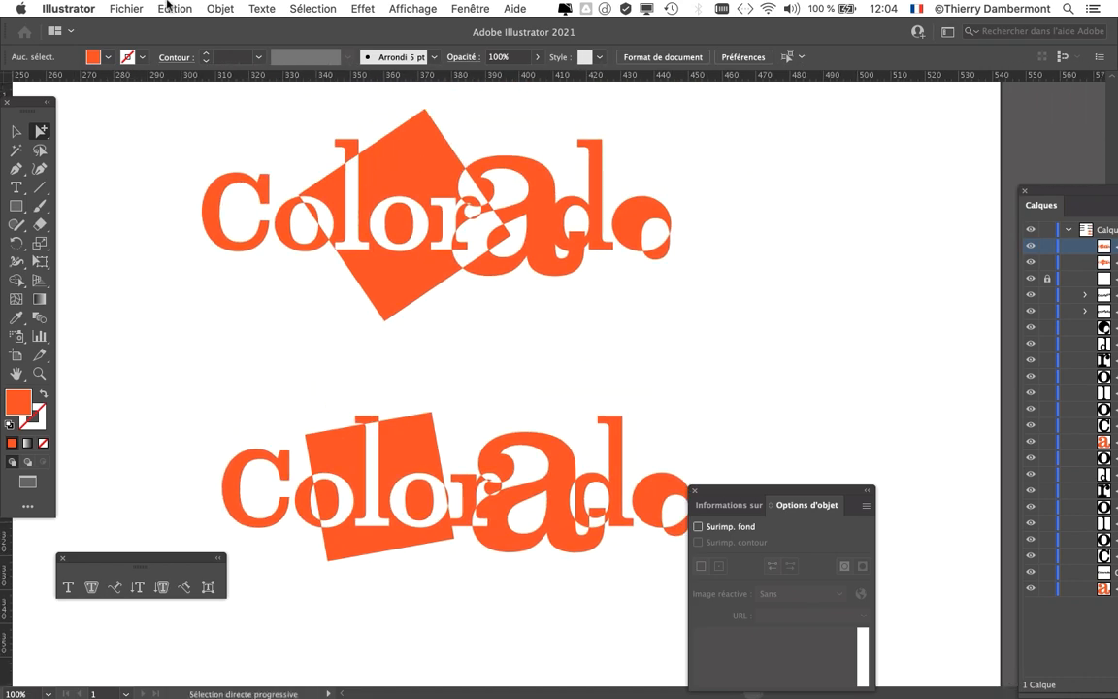
pyautogui.click(142, 7)
pyautogui.click(160, 154)
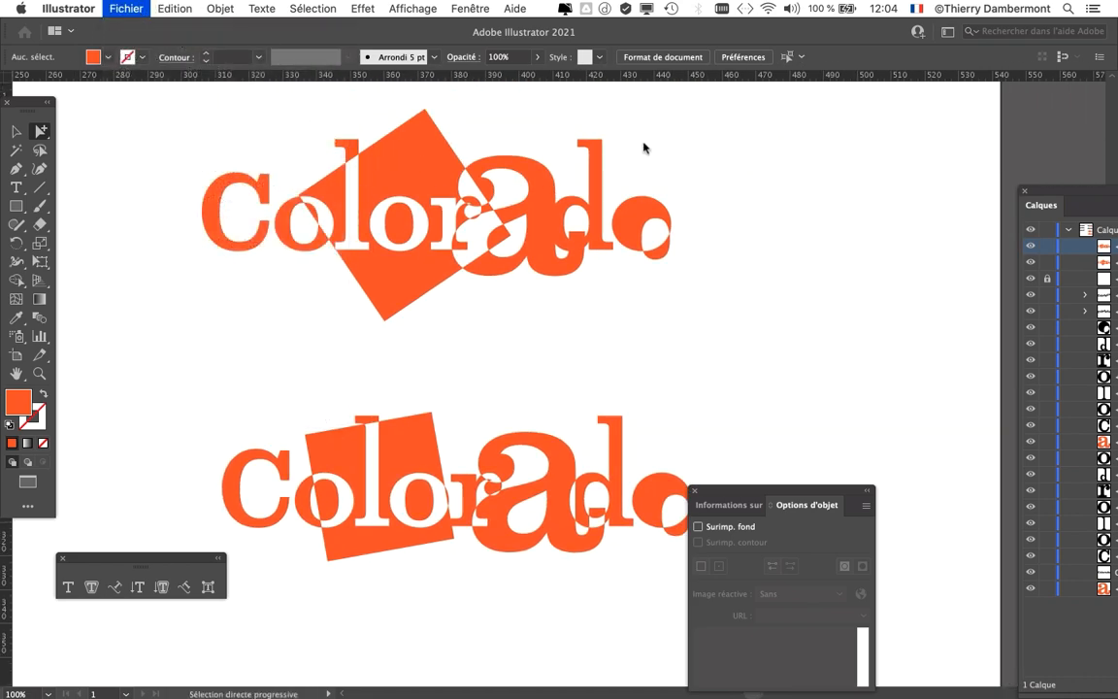
pyautogui.click(579, 116)
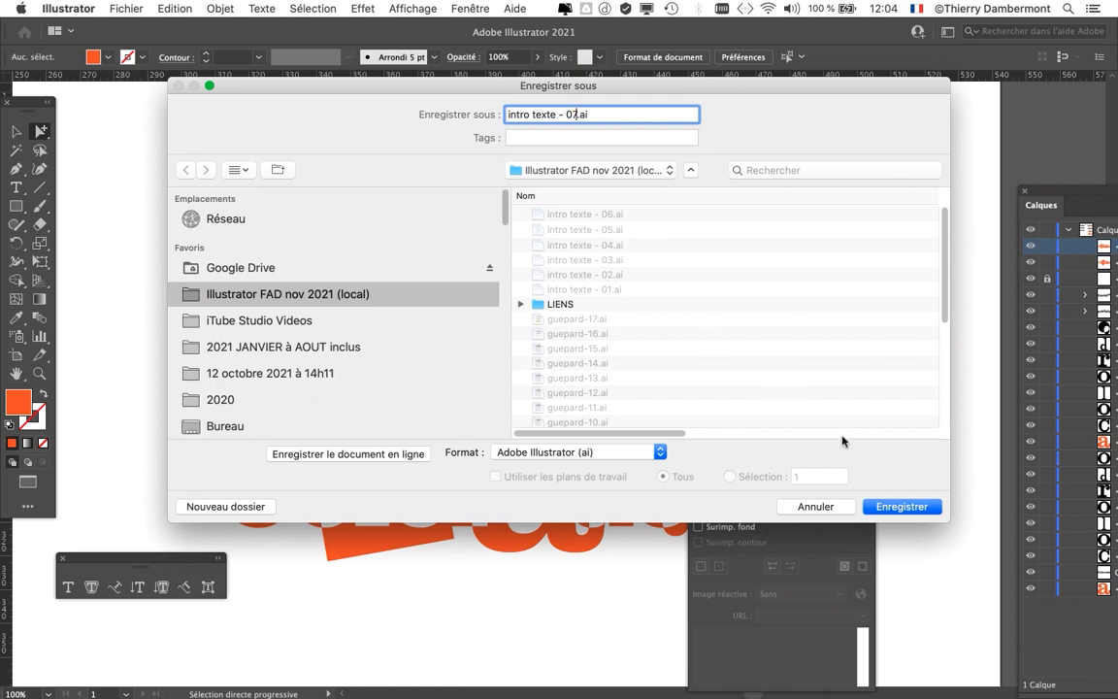
pyautogui.click(903, 507)
pyautogui.click(798, 629)
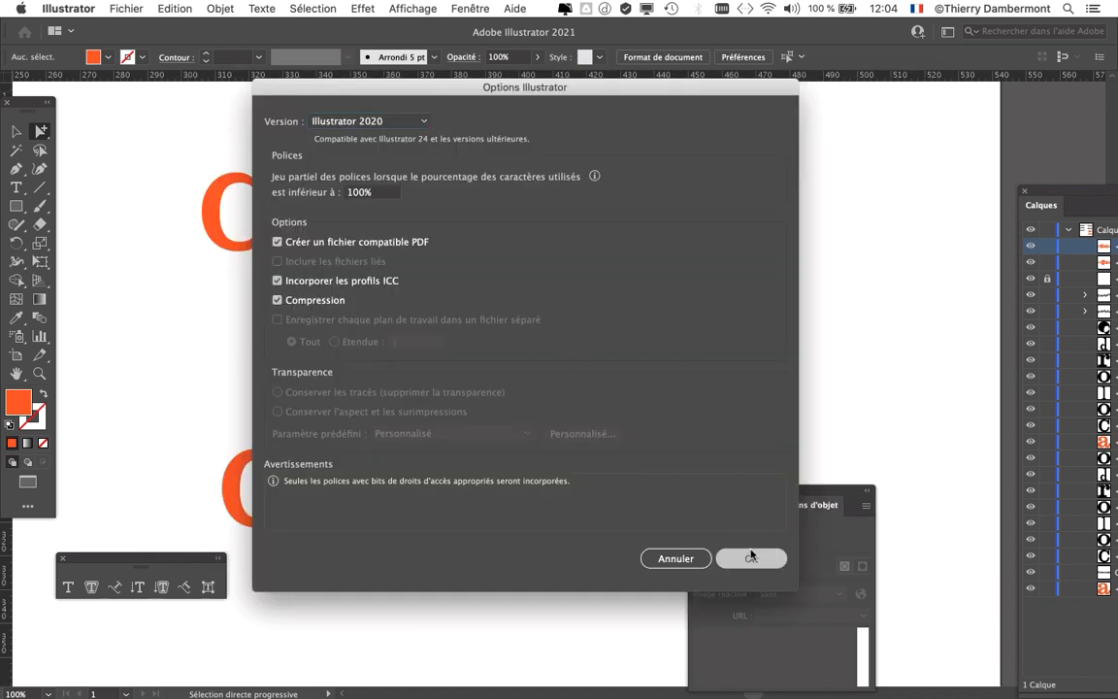
# Compare the Colorado versions on the artboard, collapse the object options panel, and focus on the lowest wordmark with the tilted square
pyautogui.scroll(-1, 606, 369)
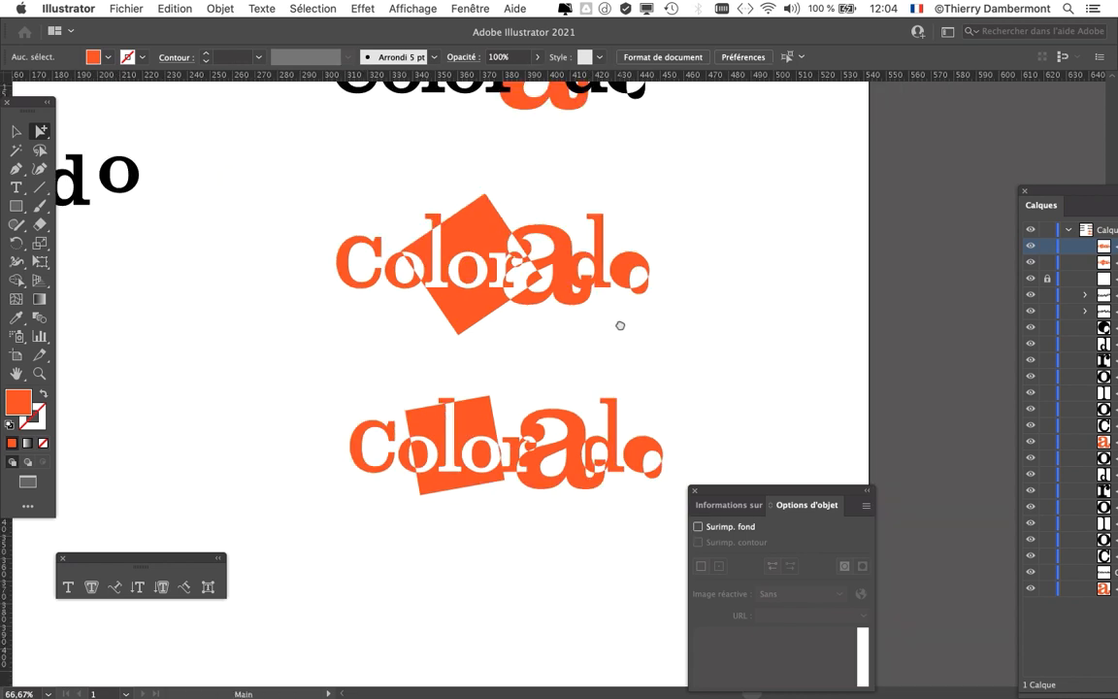
pyautogui.moveTo(619, 324); pyautogui.dragTo(800, 288)
pyautogui.scroll(-1, 658, 329)
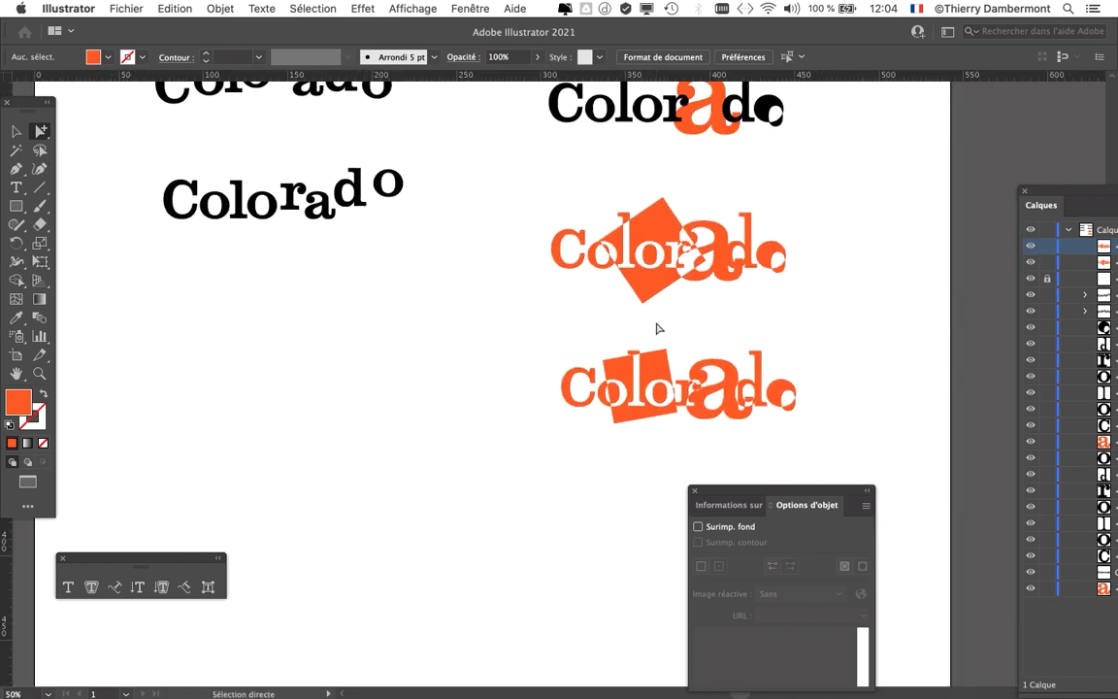
pyautogui.moveTo(487, 302); pyautogui.dragTo(548, 334)
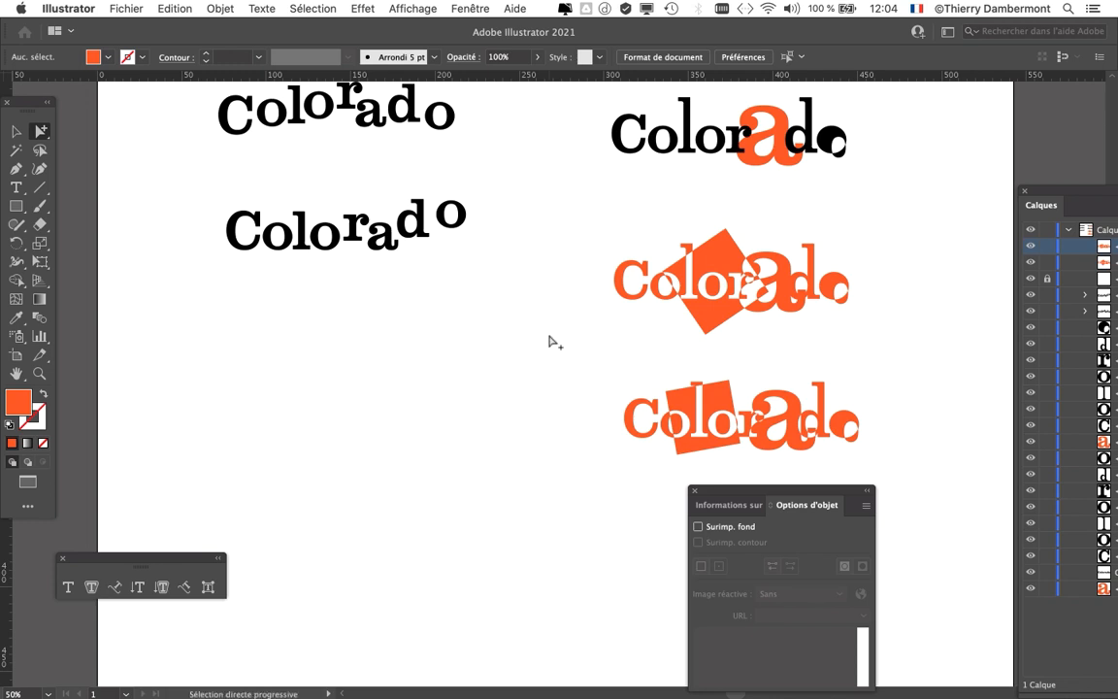
pyautogui.moveTo(546, 335); pyautogui.dragTo(507, 347)
pyautogui.moveTo(726, 497); pyautogui.dragTo(740, 533)
pyautogui.doubleClick(740, 533)
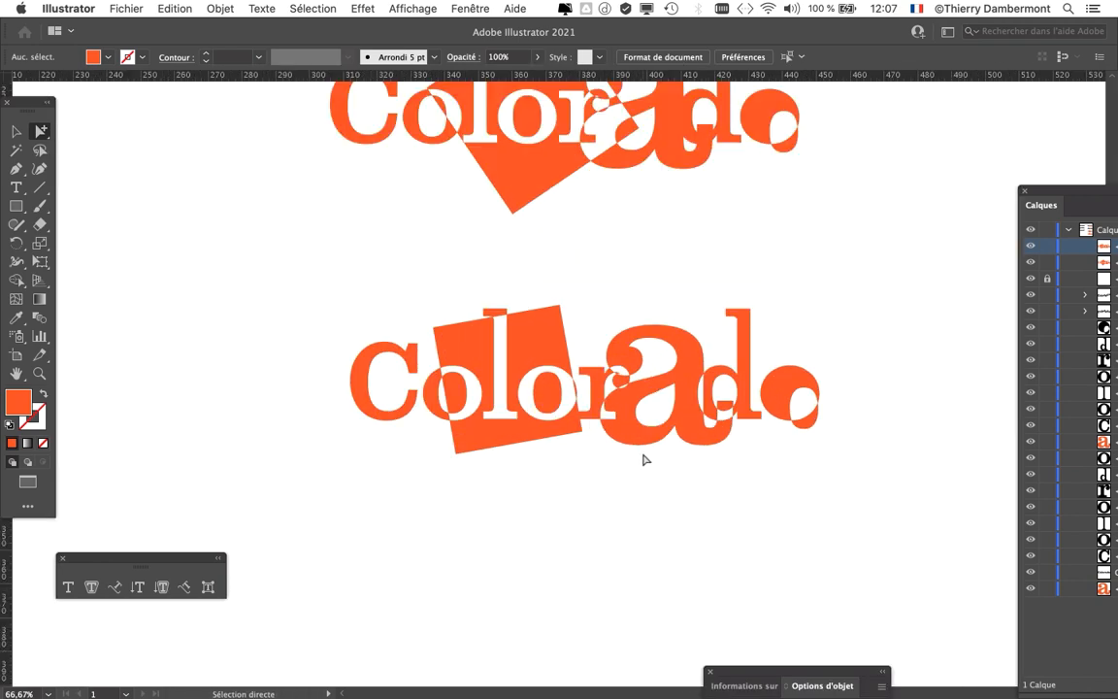
pyautogui.scroll(1, 642, 458)
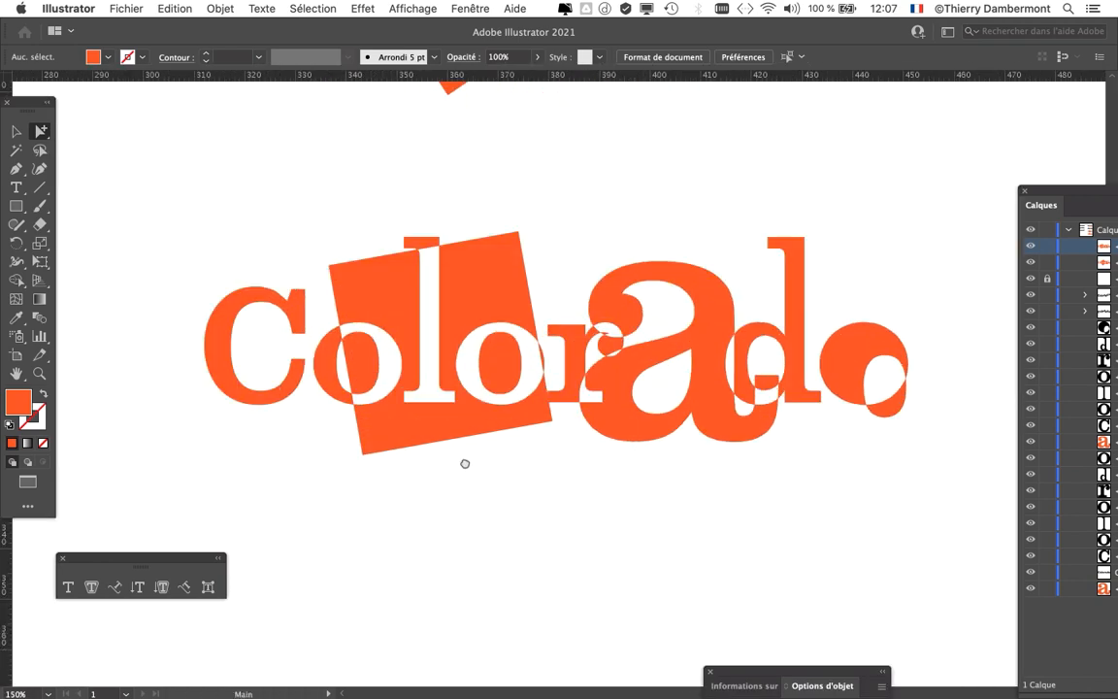
# Select the Colorado wordmark with the tilted square, check its compound path entry in the layer list, and return the list beside the artwork
pyautogui.moveTo(464, 462); pyautogui.dragTo(447, 419)
pyautogui.press('v')
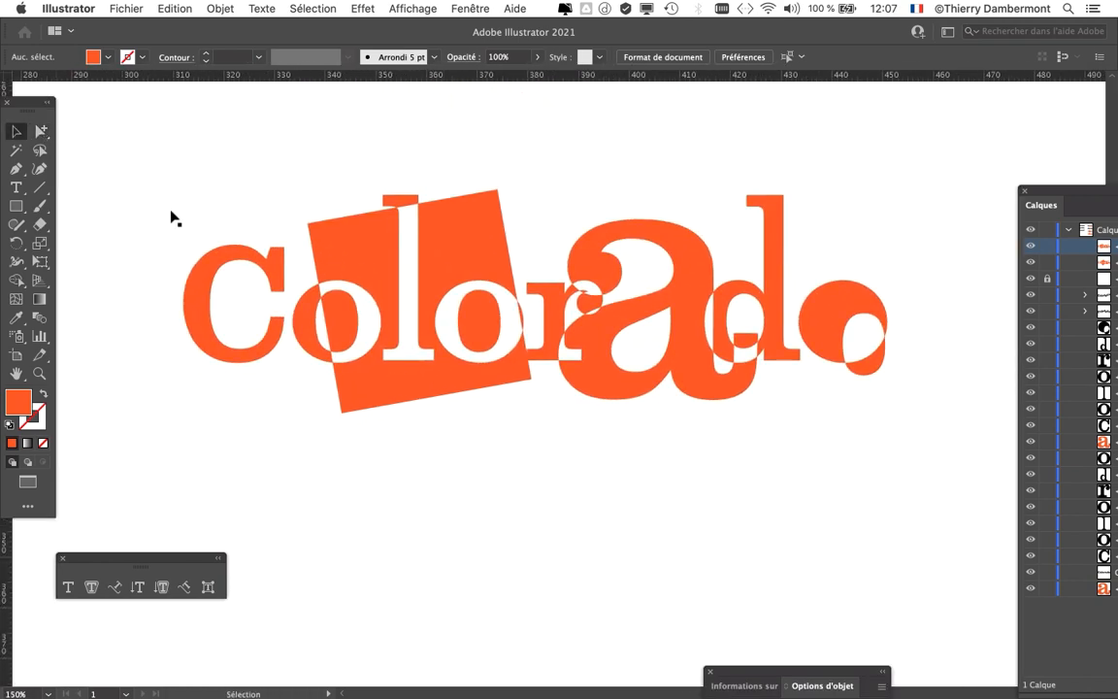
pyautogui.click(379, 275)
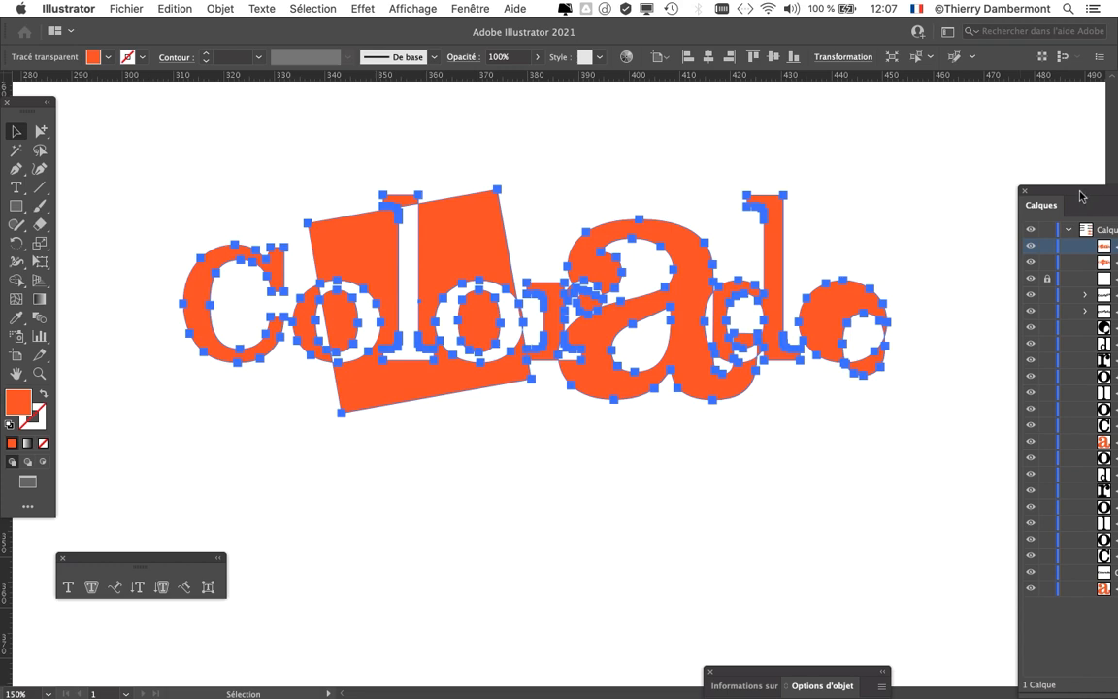
pyautogui.moveTo(1083, 195); pyautogui.dragTo(706, 147)
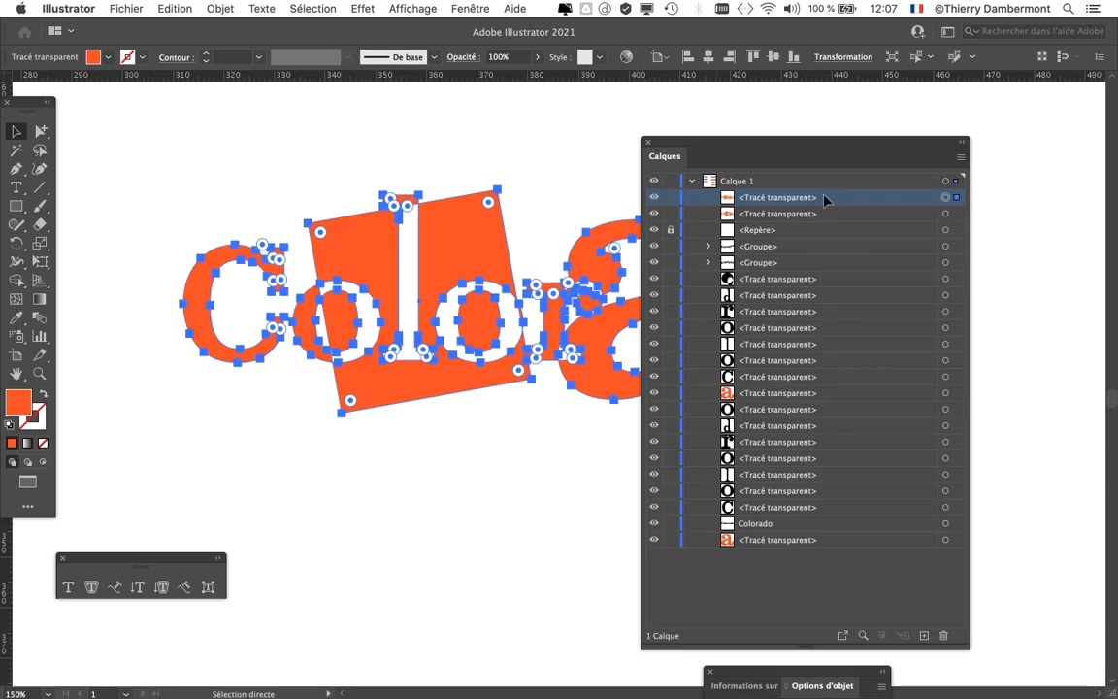
pyautogui.moveTo(748, 161); pyautogui.dragTo(1031, 322)
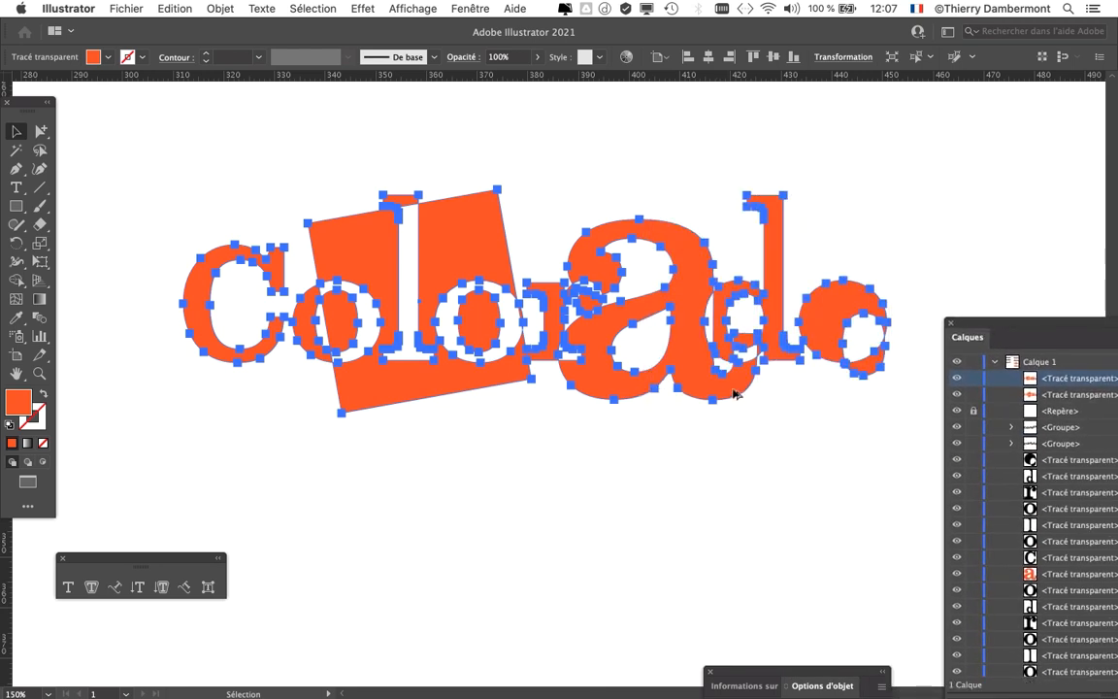
# Duplicate the selected Colorado wordmark straight below the original, and deselect the copy
pyautogui.scroll(-1, 731, 381)
pyautogui.scroll(-3, 613, 400)
pyautogui.hscroll(4, 613, 400)
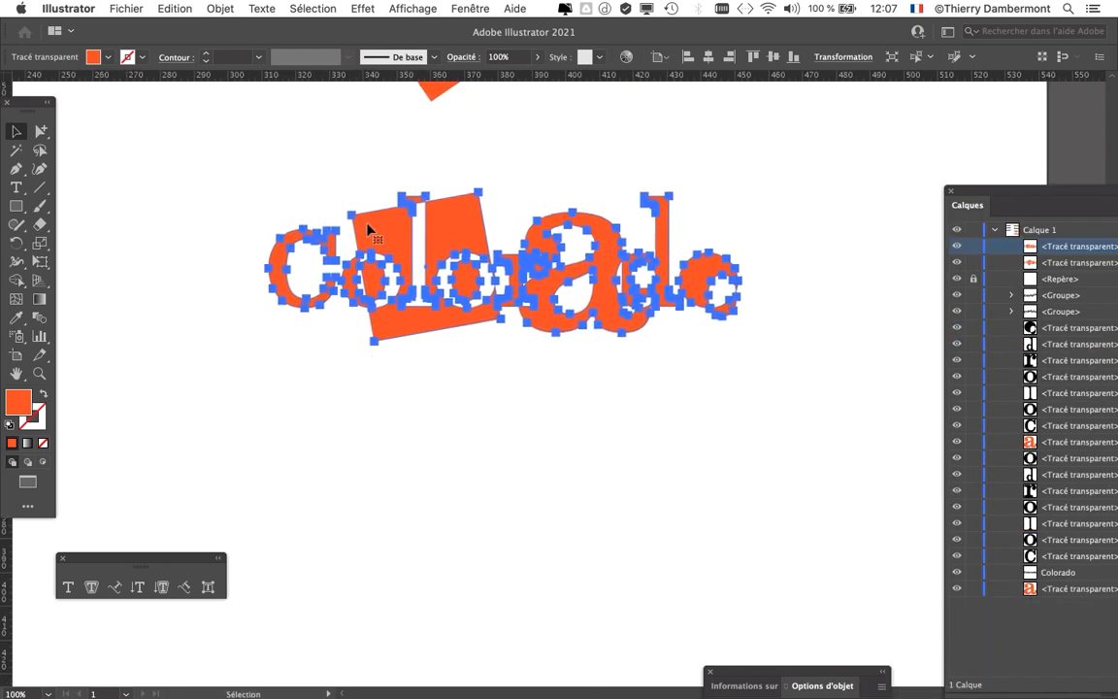
pyautogui.moveTo(383, 233); pyautogui.dragTo(419, 499)
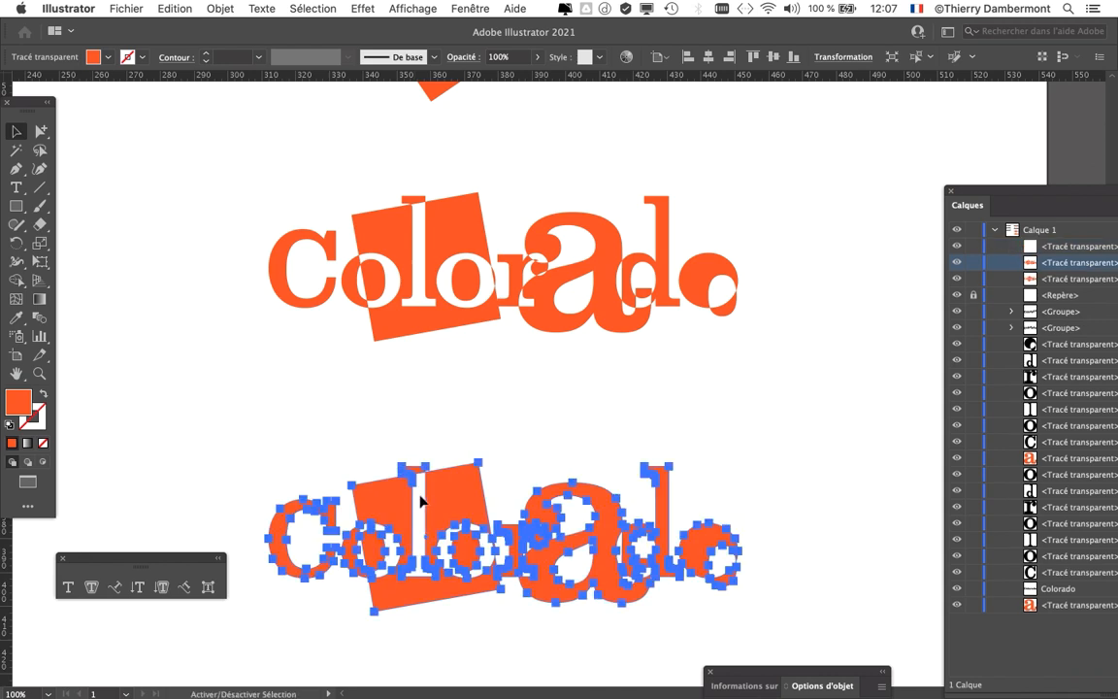
pyautogui.scroll(-2, 524, 319)
pyautogui.scroll(-3, 524, 319)
pyautogui.scroll(1, 491, 326)
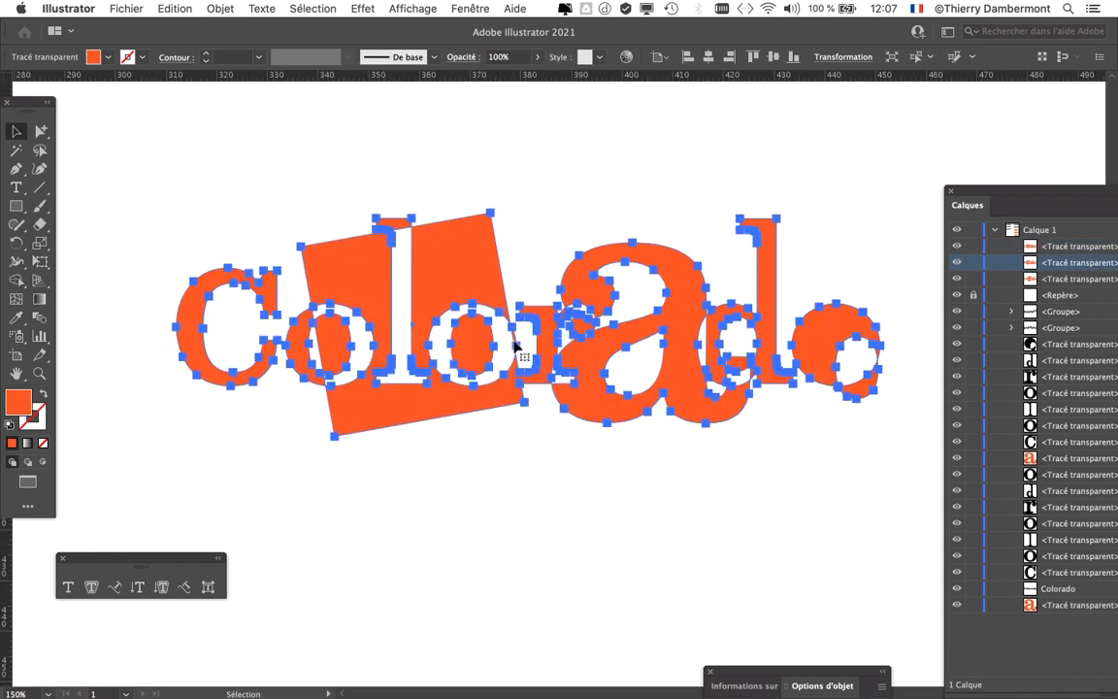
pyautogui.hscroll(2, 310, 280)
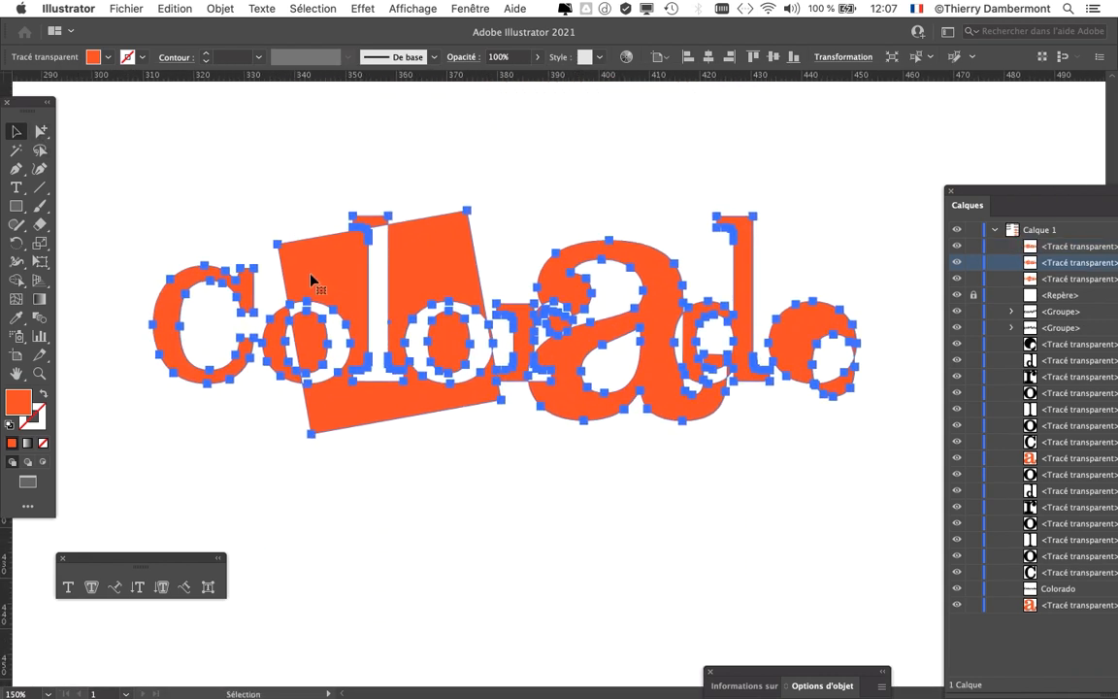
pyautogui.click(245, 212)
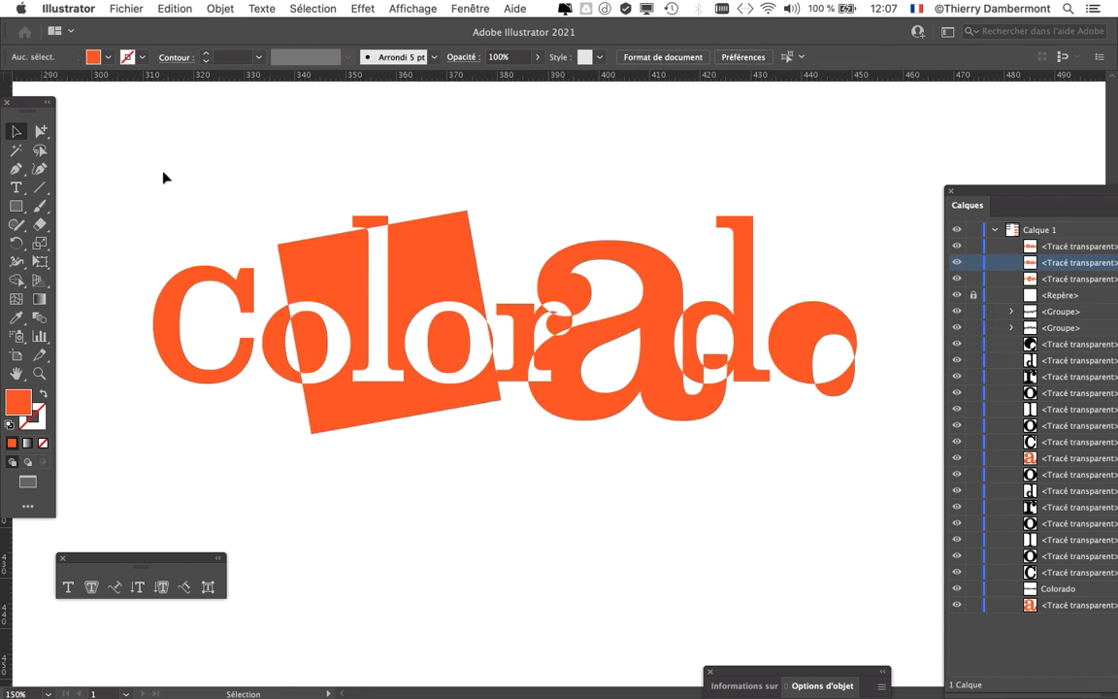
pyautogui.moveTo(165, 178); pyautogui.dragTo(881, 483)
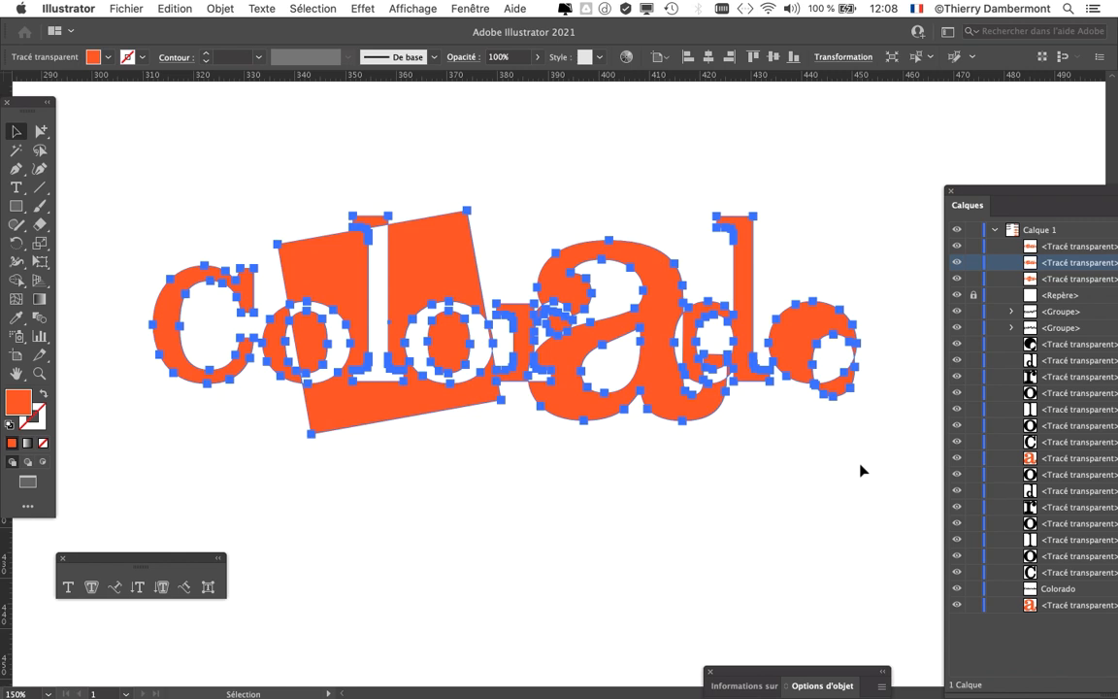
pyautogui.click(199, 8)
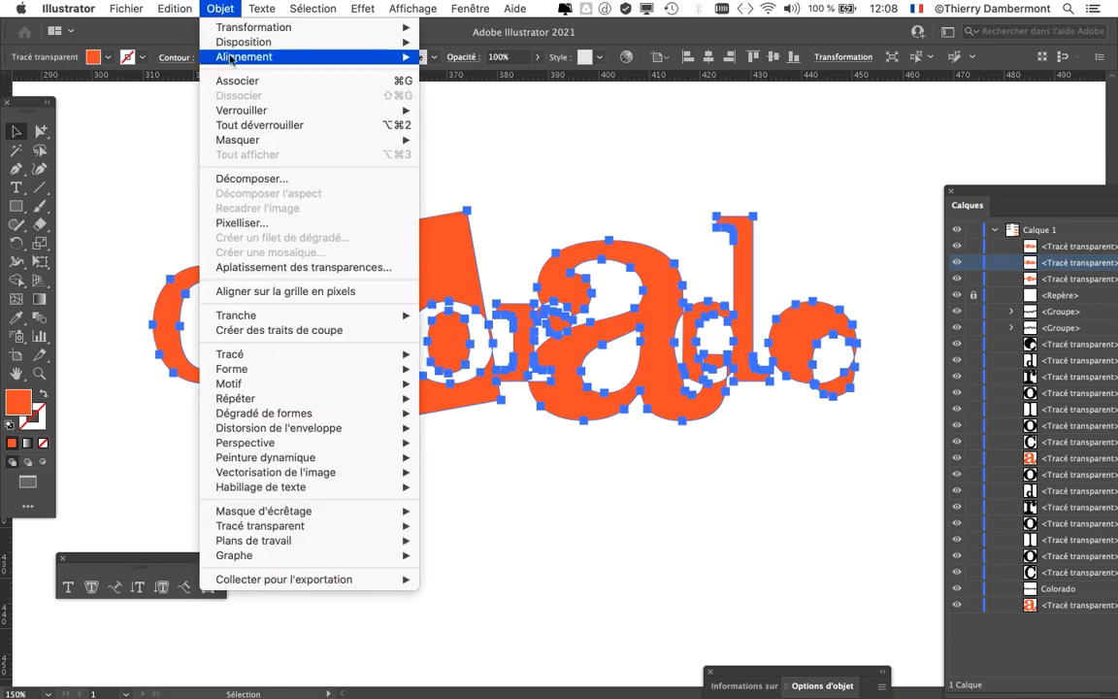
pyautogui.click(260, 224)
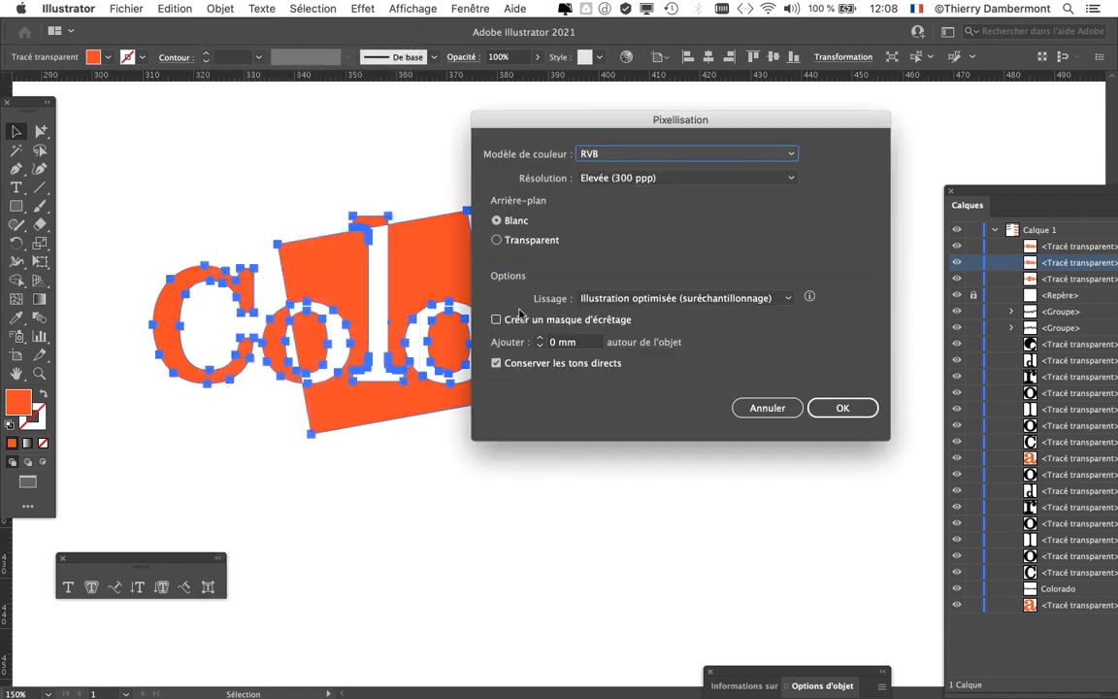
pyautogui.click(844, 409)
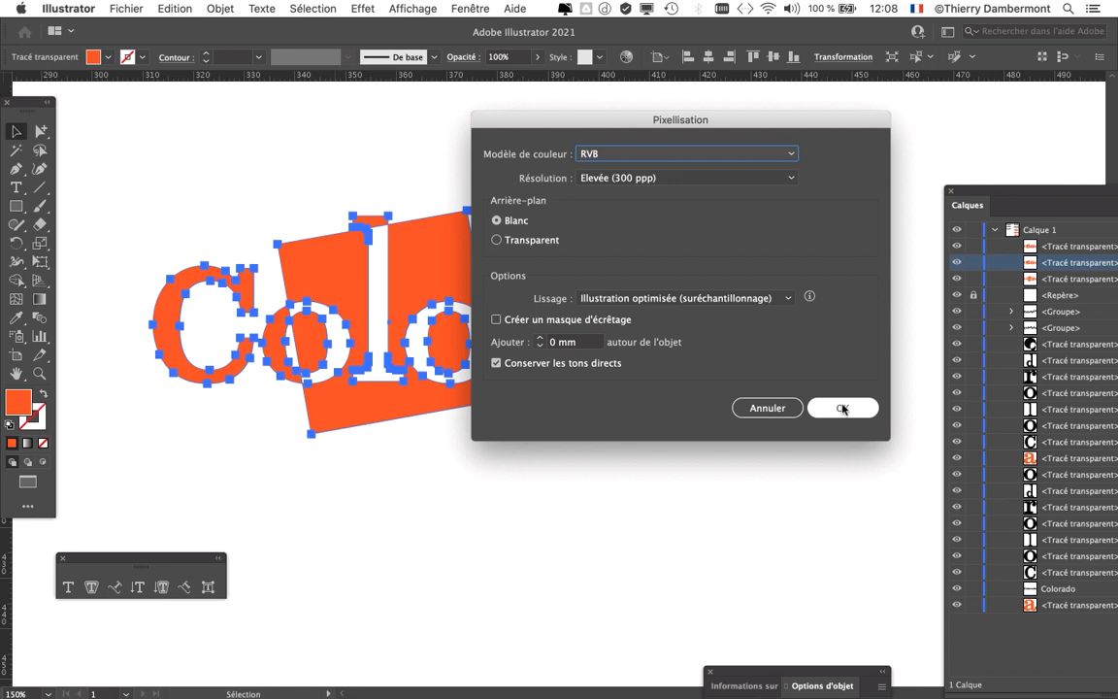
pyautogui.click(767, 409)
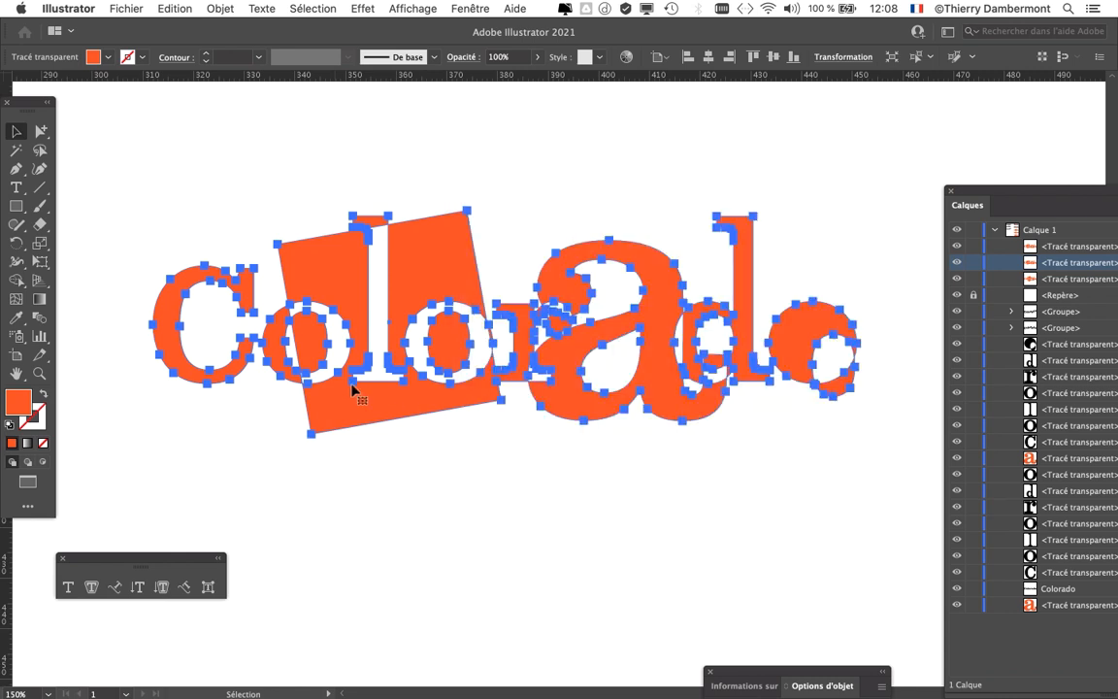
# Rasterize the duplicated Colorado wordmark in RVB at Elevée (300 ppp) with a Blanc background and Illustration optimisée smoothing
pyautogui.click(406, 519)
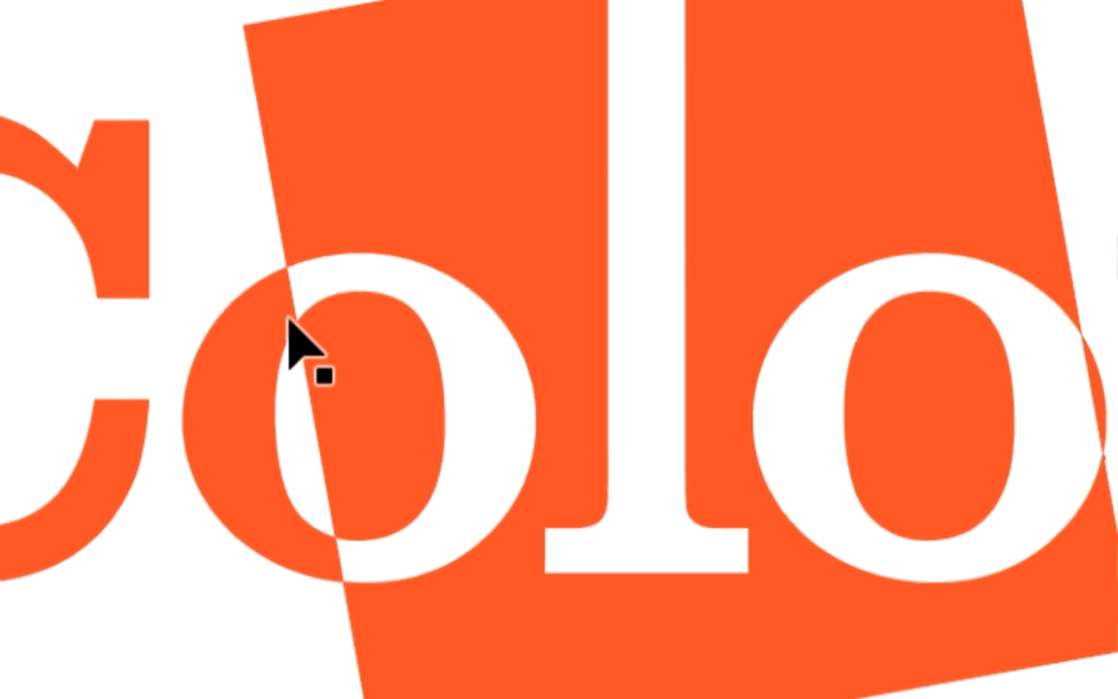
pyautogui.scroll(5, 291, 321)
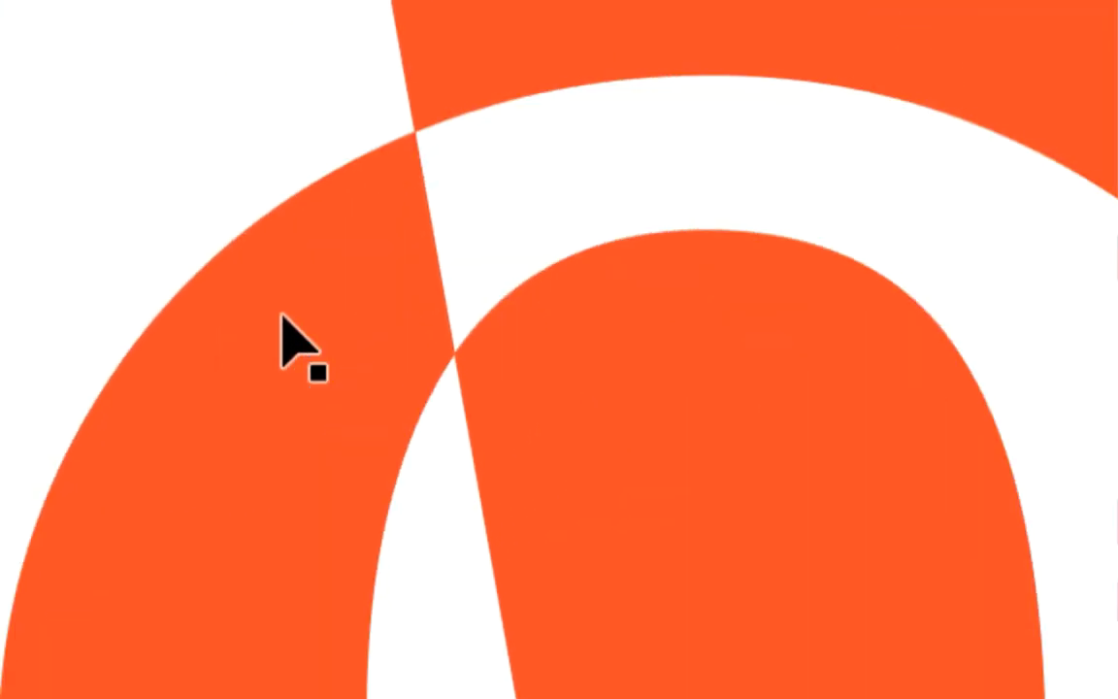
pyautogui.scroll(-3, 309, 276)
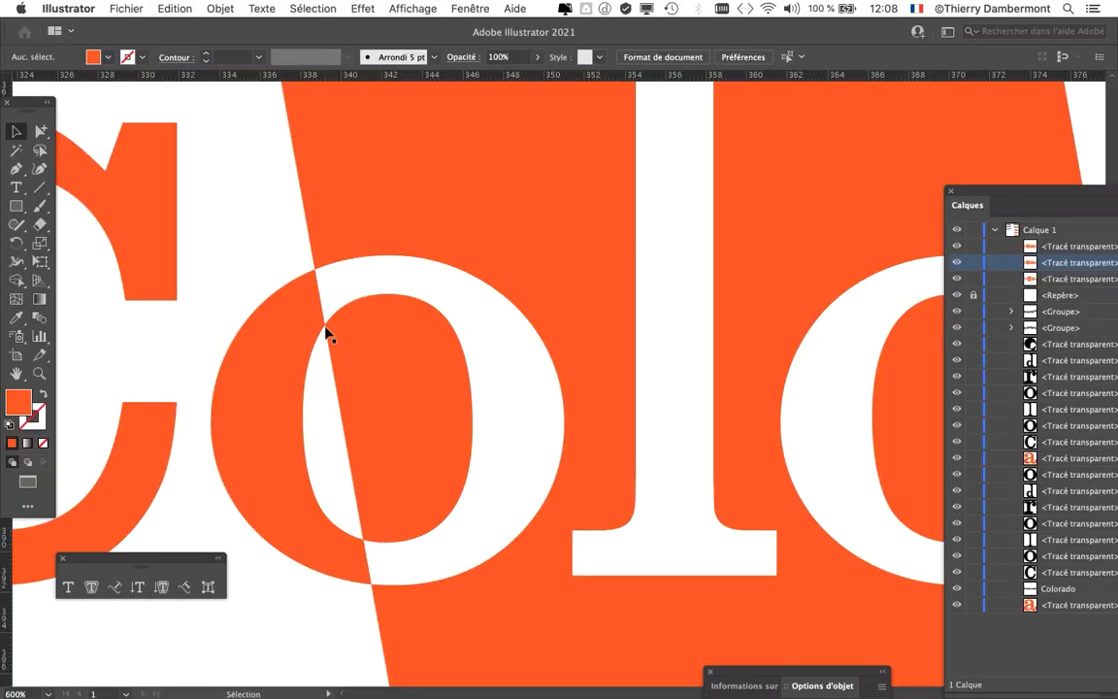
pyautogui.scroll(-5, 322, 335)
pyautogui.scroll(-2, 325, 355)
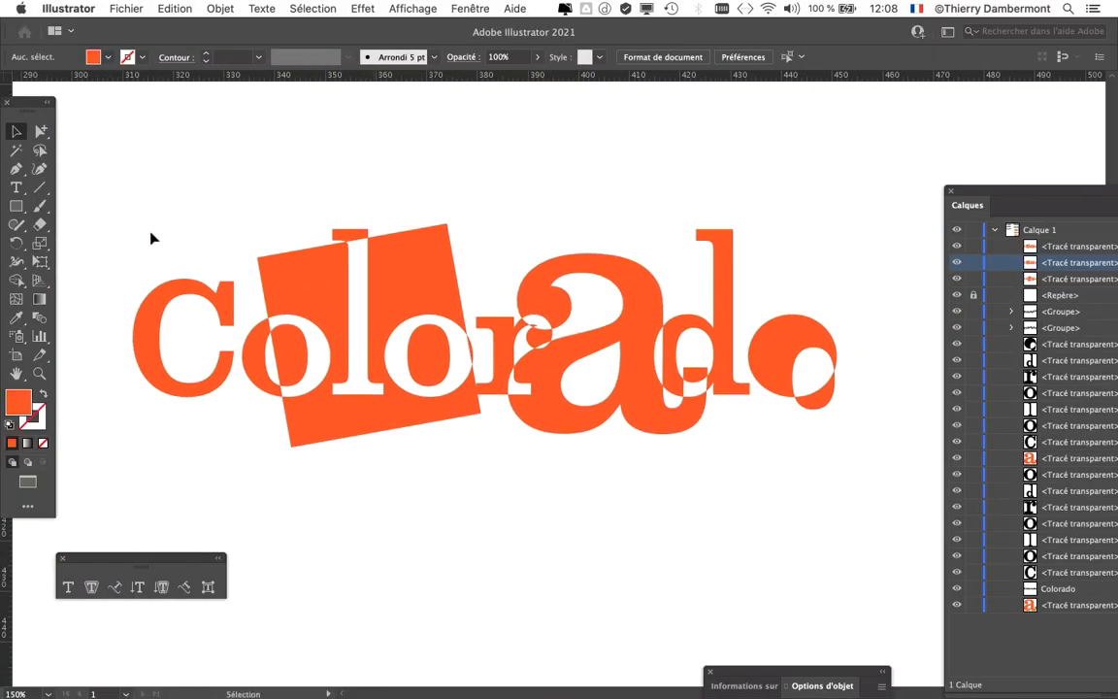
pyautogui.moveTo(114, 180)
pyautogui.mouseDown()
pyautogui.moveTo(651, 424)
pyautogui.moveTo(886, 496)
pyautogui.mouseUp()
pyautogui.click(220, 8)
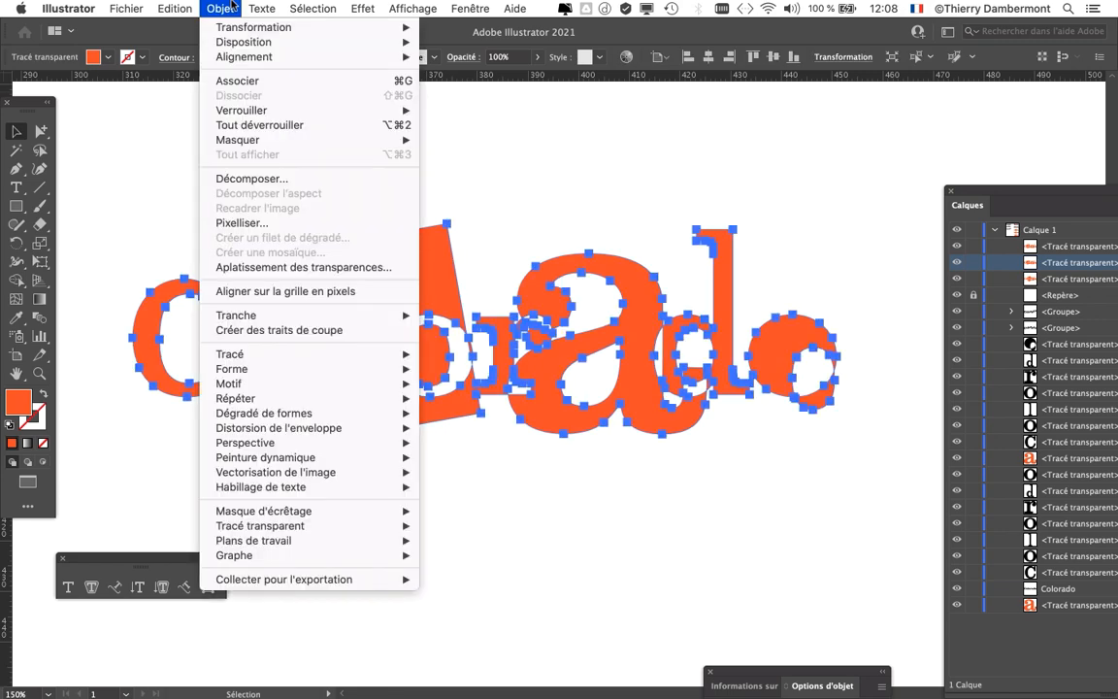
pyautogui.click(241, 220)
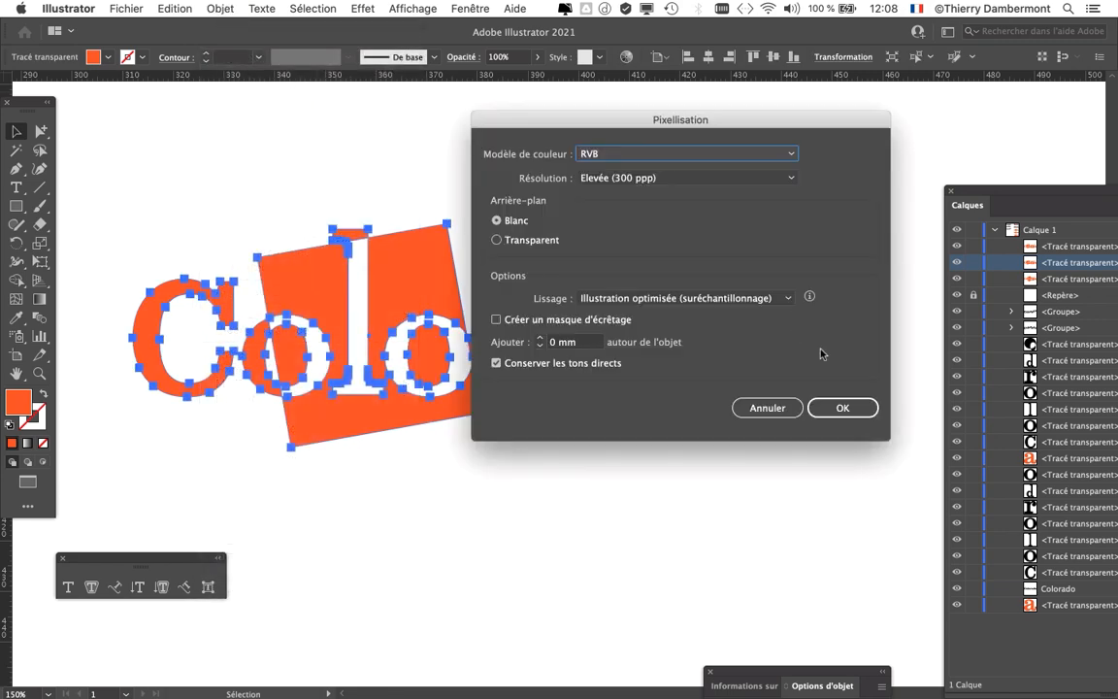
pyautogui.click(843, 408)
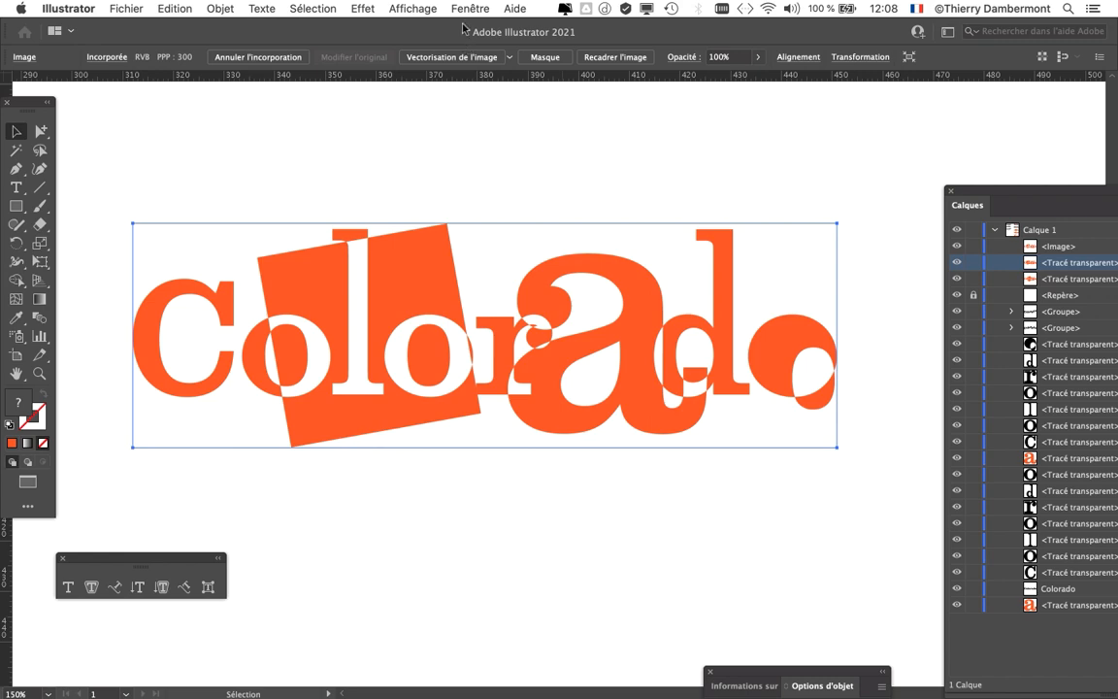
# Inspect the rasterized wordmark's pixel edges, display the Vectorisation de l'image settings over the artwork, and reselect the image
pyautogui.scroll(8, 539, 319)
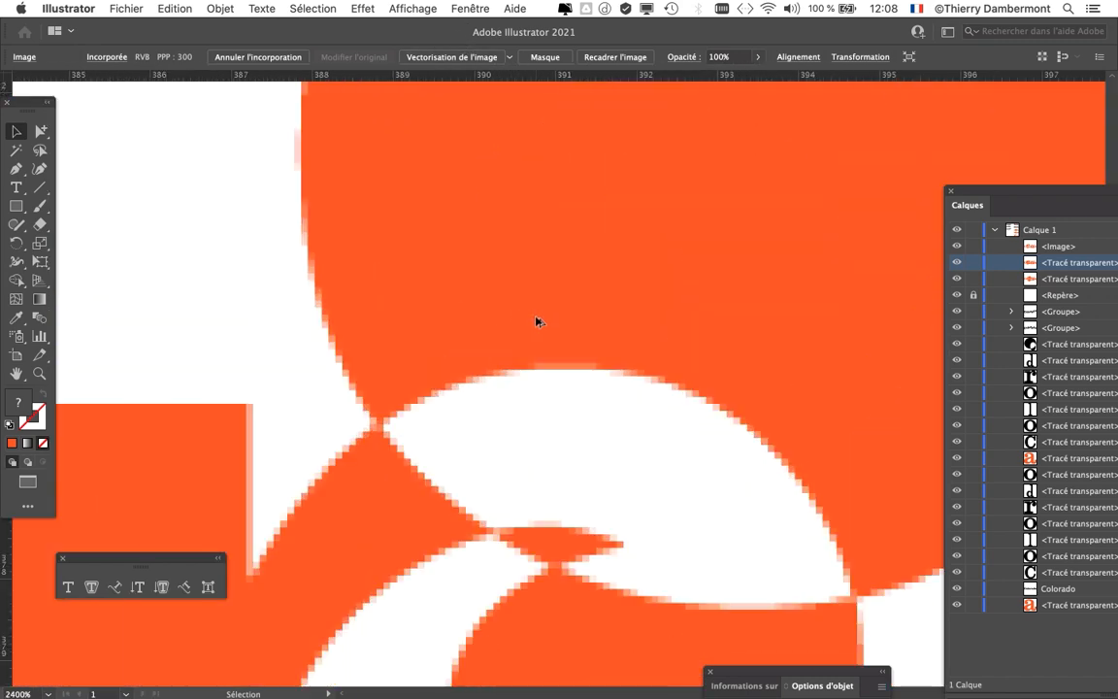
pyautogui.scroll(-7, 538, 320)
pyautogui.scroll(-1, 538, 319)
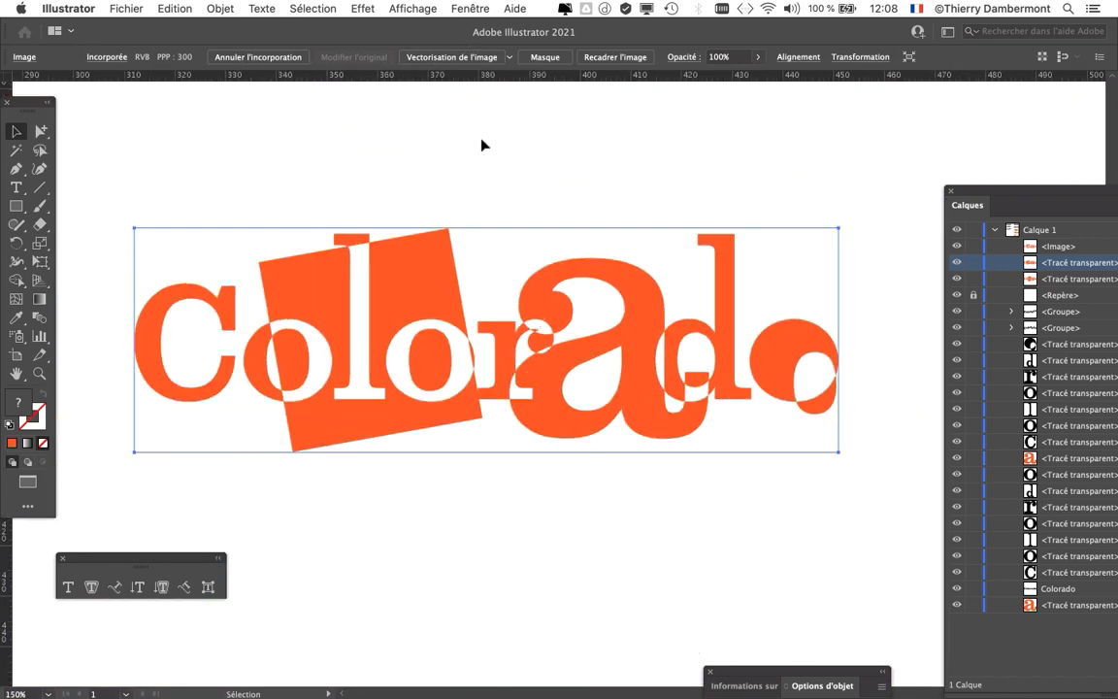
pyautogui.click(473, 6)
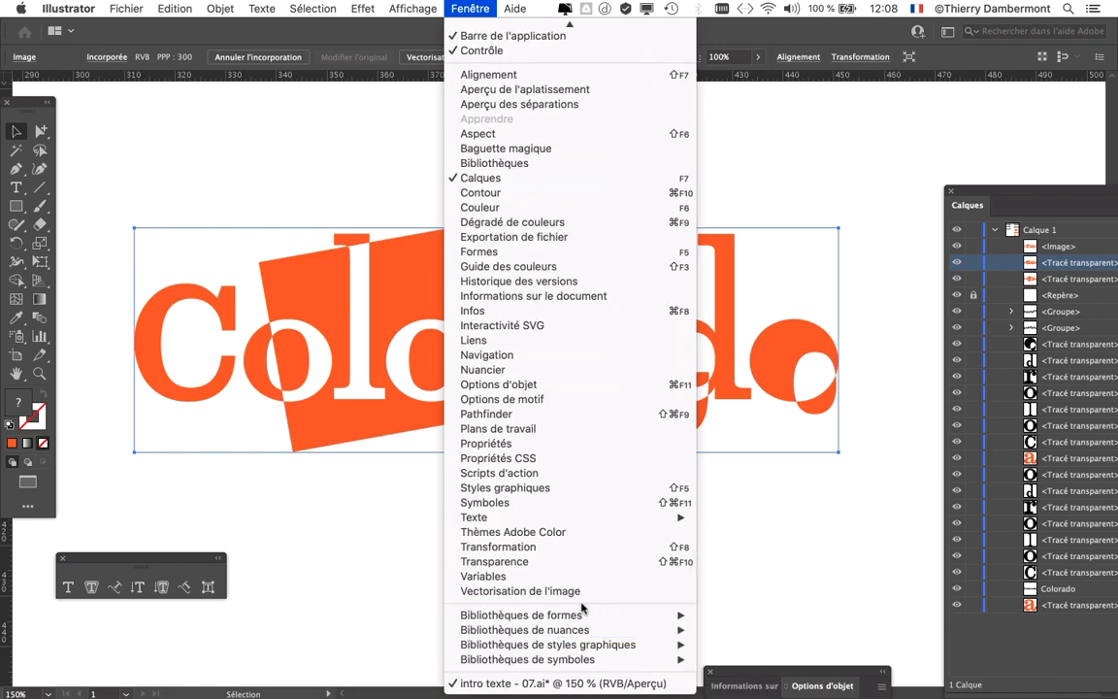
pyautogui.click(580, 591)
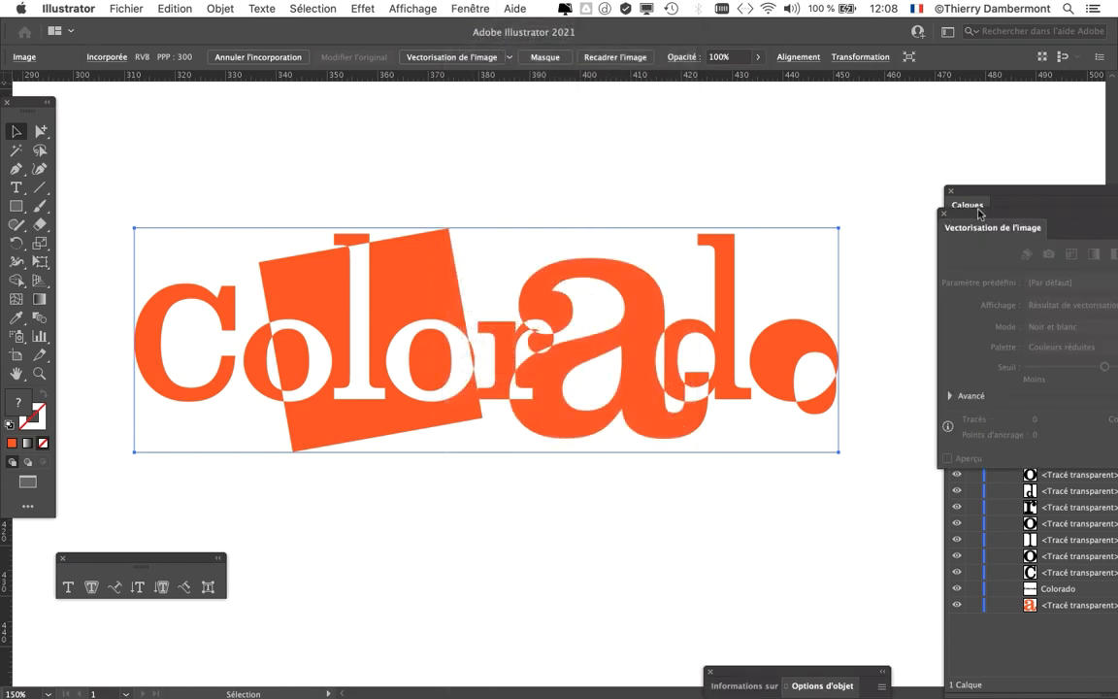
pyautogui.moveTo(978, 215); pyautogui.dragTo(595, 120)
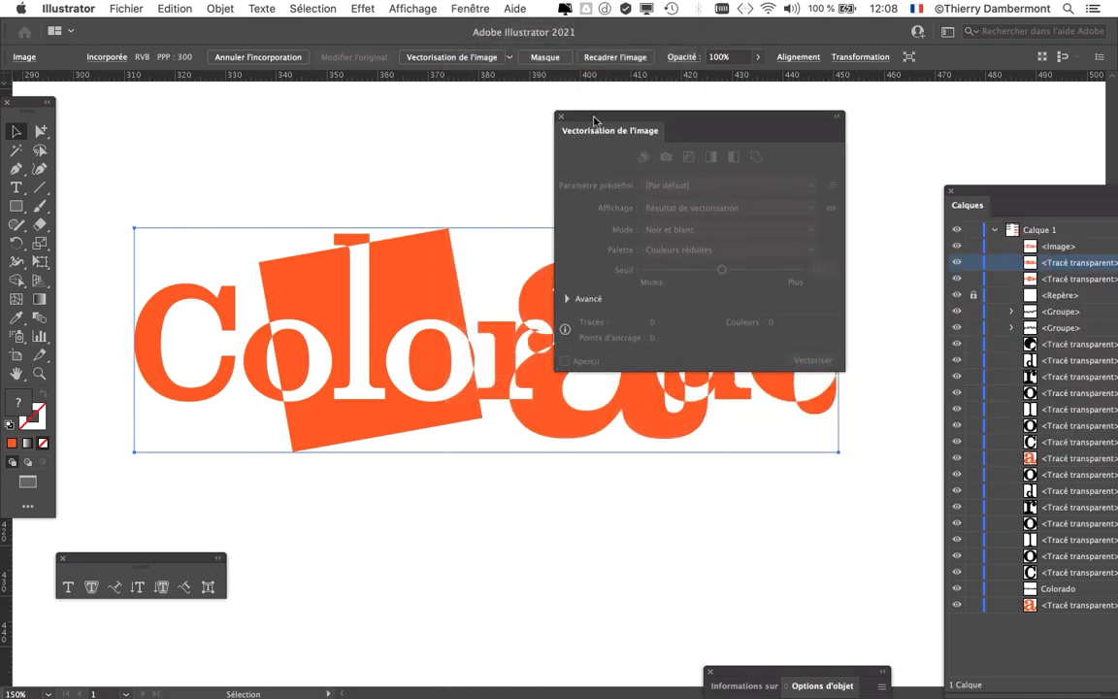
pyautogui.click(348, 188)
pyautogui.click(373, 272)
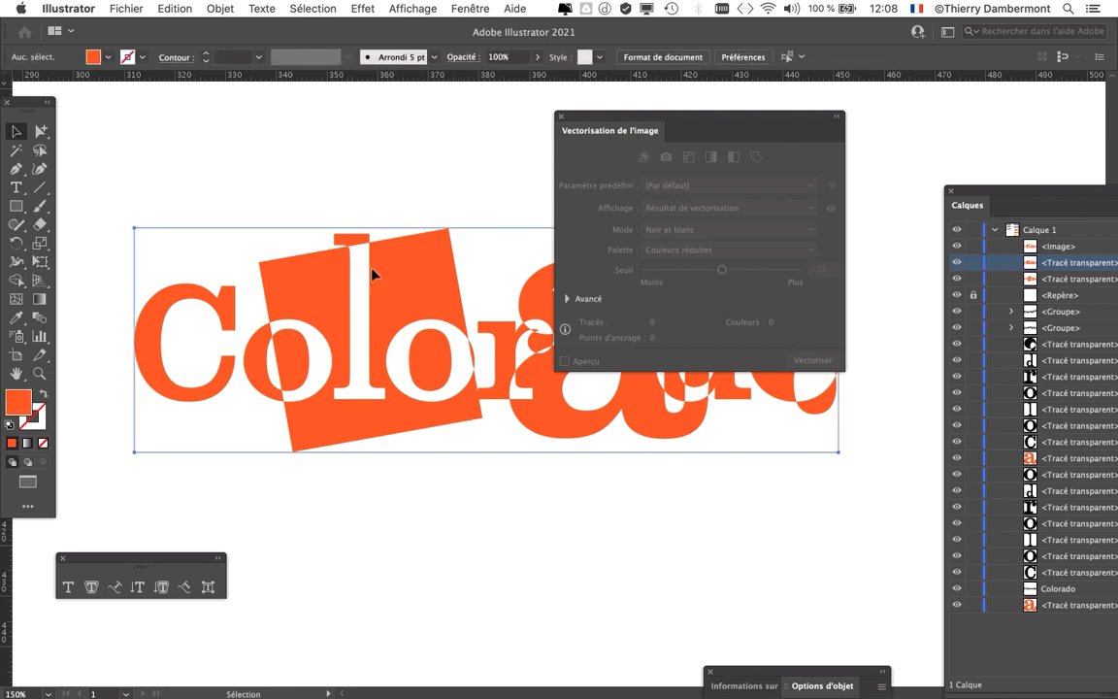
pyautogui.moveTo(596, 117); pyautogui.dragTo(644, 109)
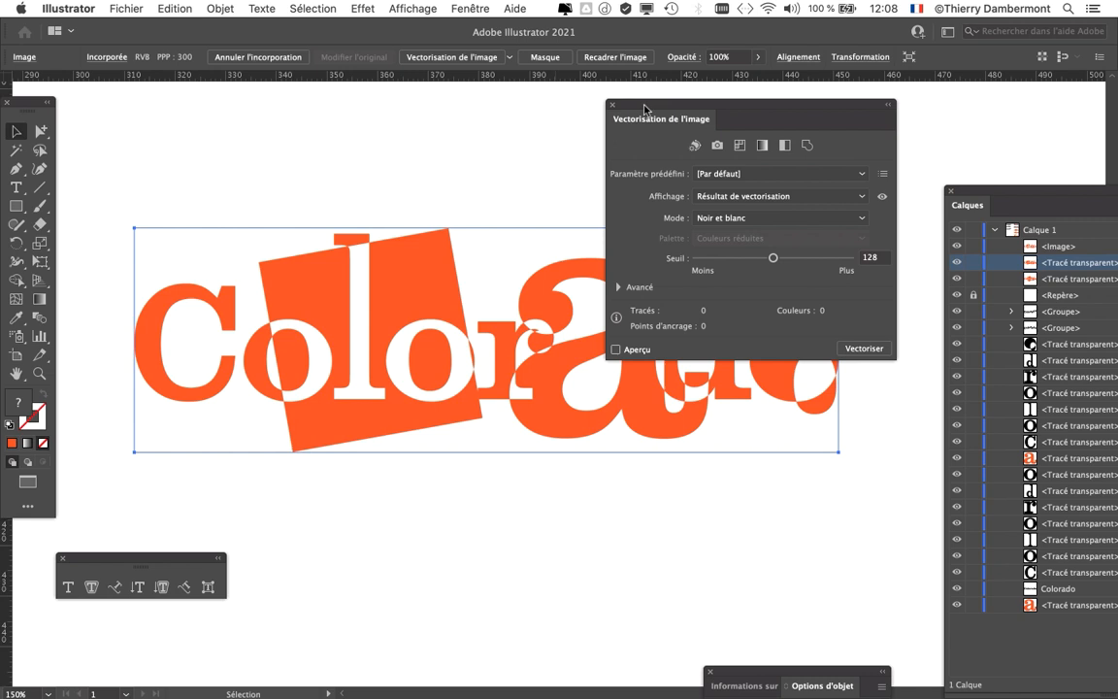
pyautogui.click(313, 174)
pyautogui.click(318, 264)
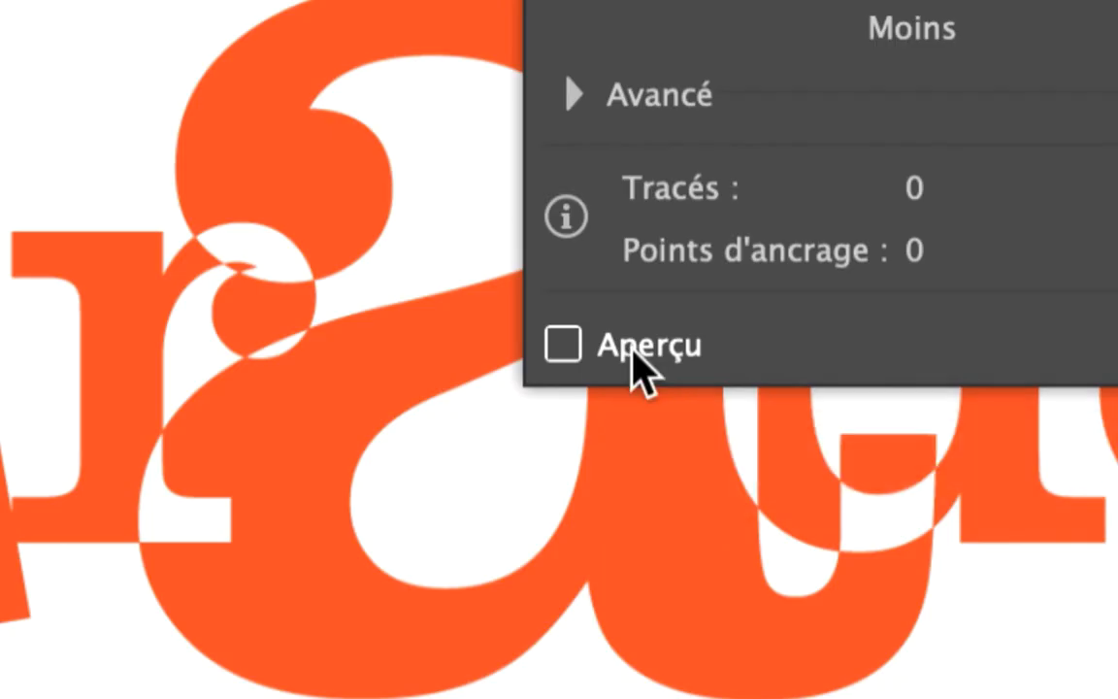
# Trace the Colorado image in Noir et blanc with the preview enabled, and set the advanced options to ignore white
pyautogui.click(632, 363)
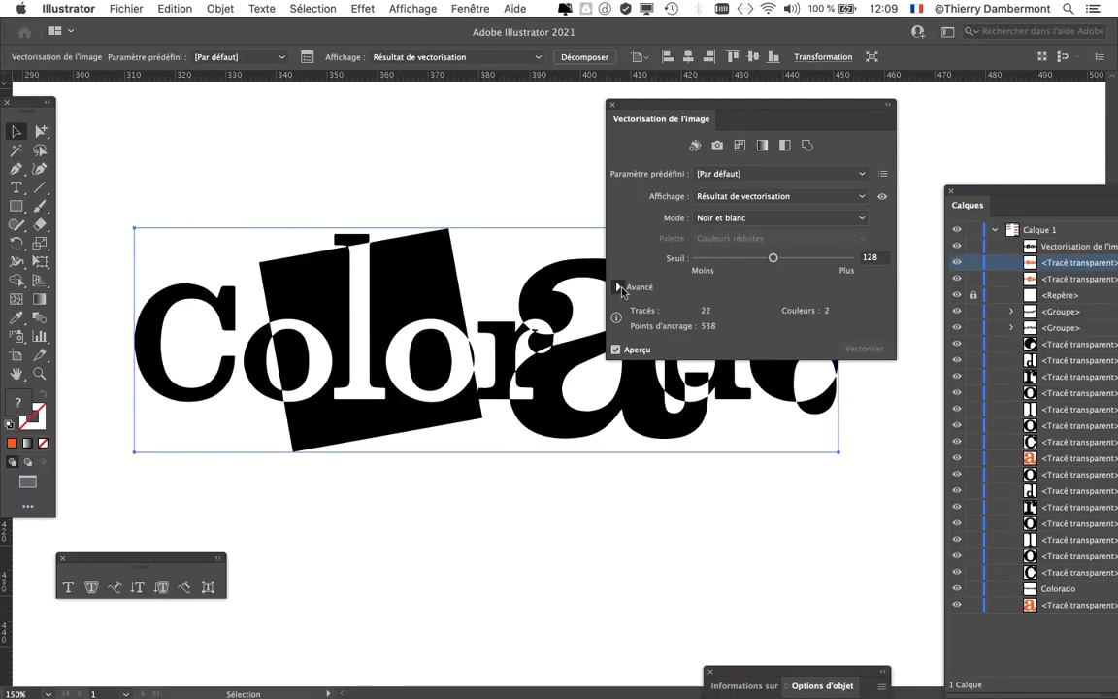
pyautogui.click(620, 288)
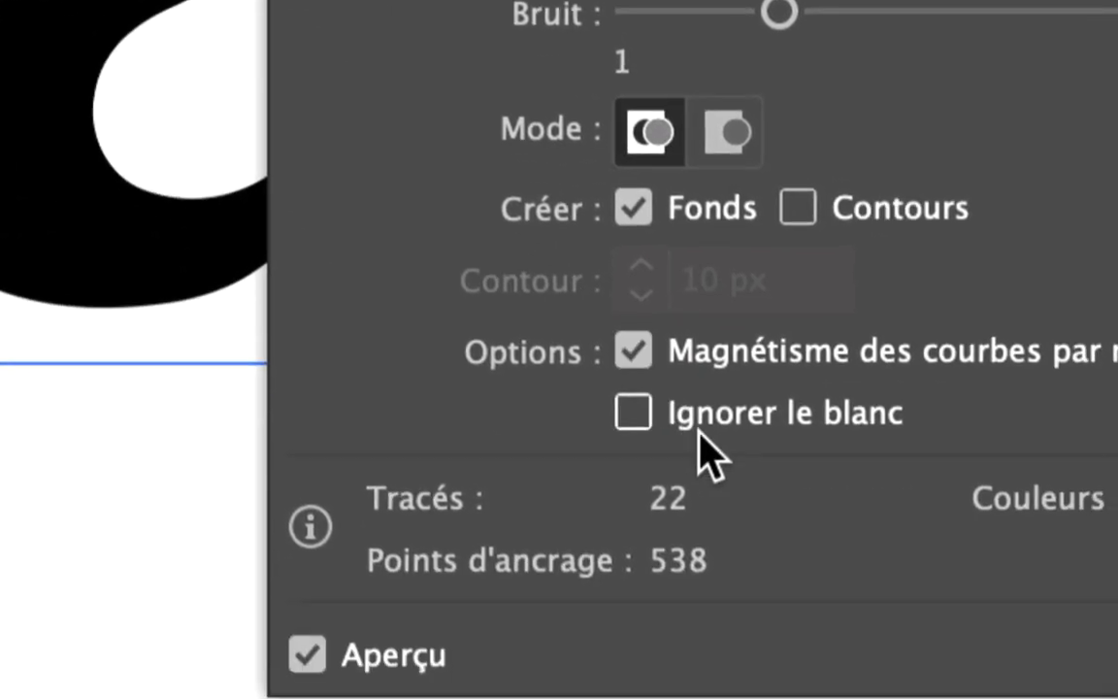
pyautogui.click(730, 427)
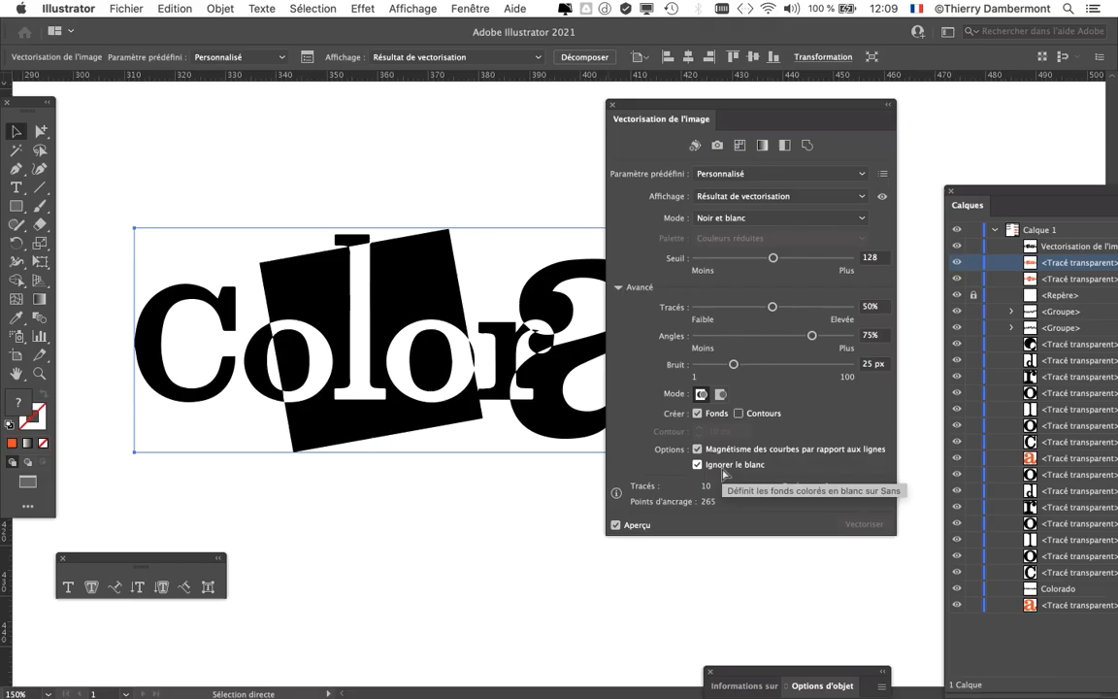
# Move the tracing settings away from the wordmark, and expand the traced image into editable vector paths
pyautogui.moveTo(680, 105); pyautogui.dragTo(870, 110)
pyautogui.click(220, 7)
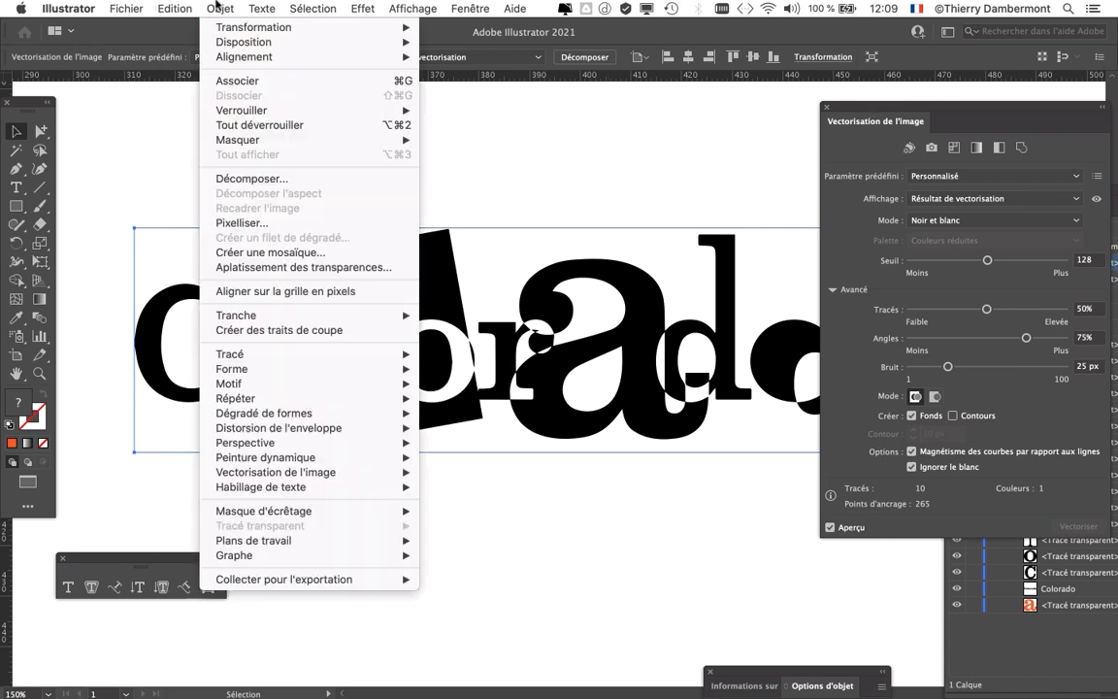
pyautogui.moveTo(276, 476)
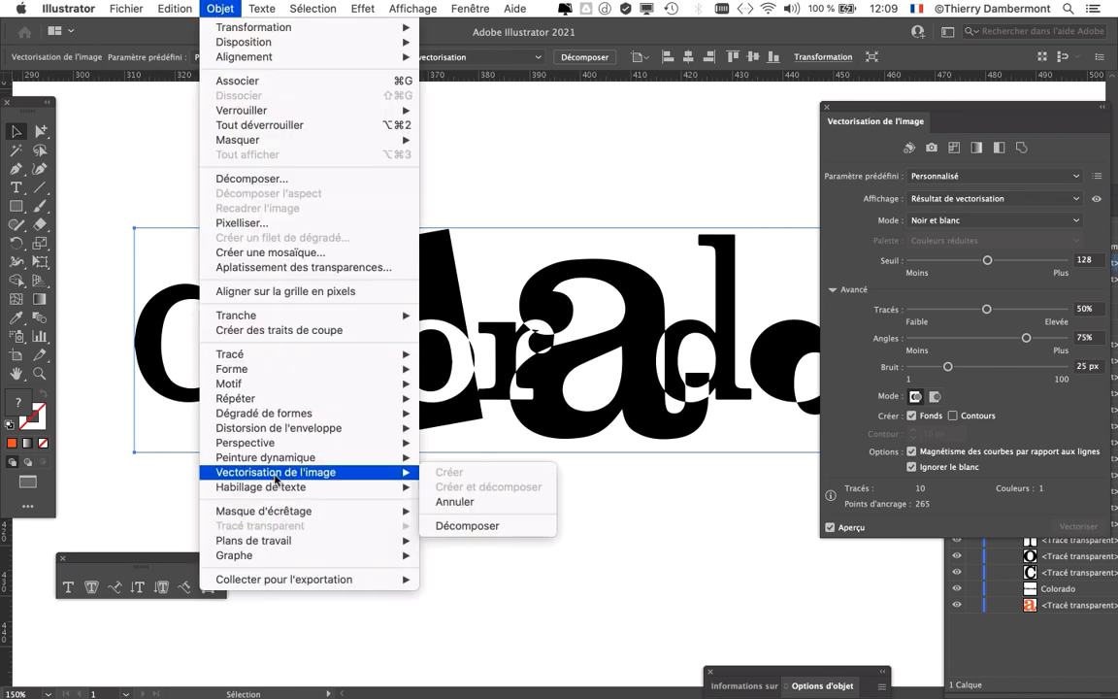
pyautogui.click(507, 525)
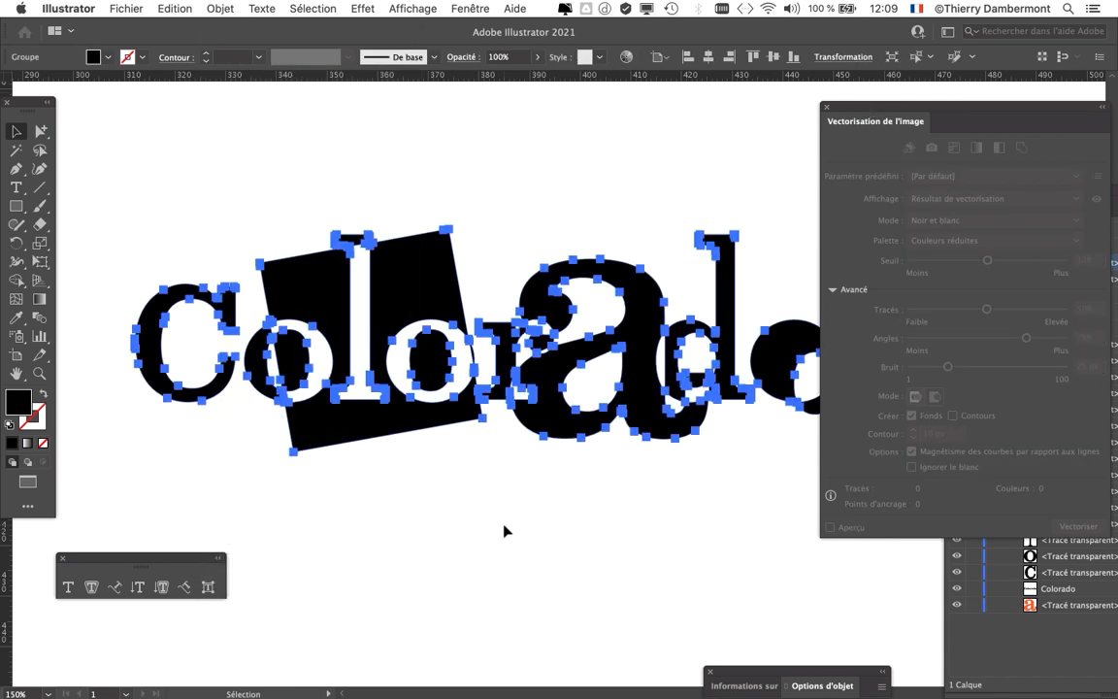
# Examine how the expanded trace is split by individually selecting its shapes, including the square-and-letters shape and the final o
pyautogui.click(40, 131)
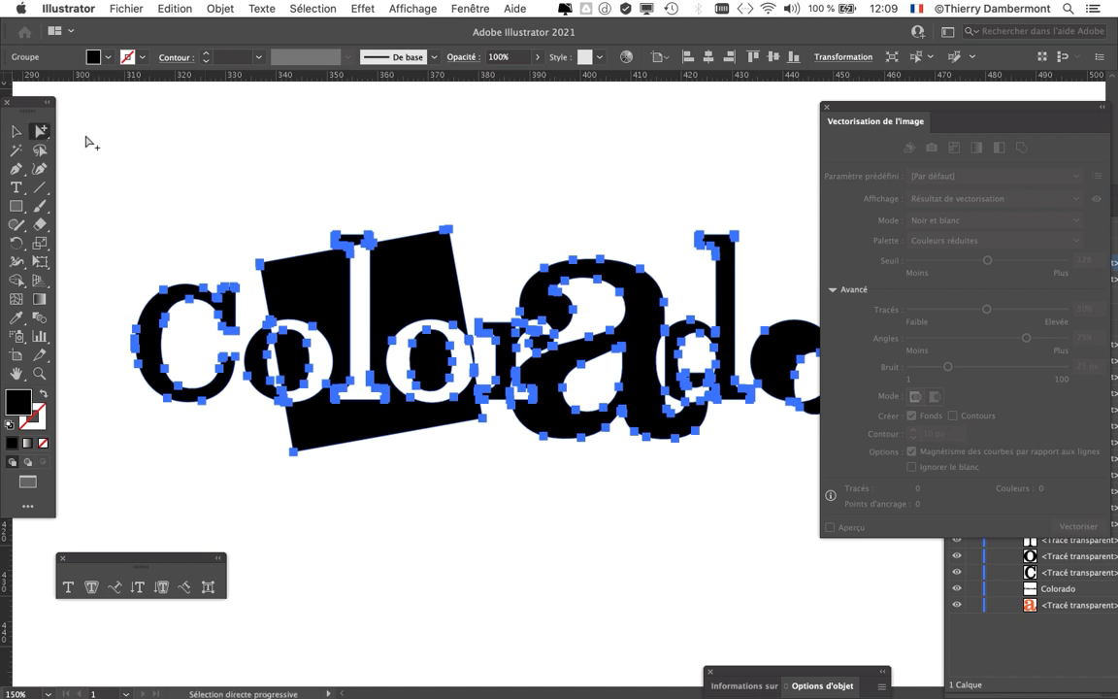
pyautogui.click(180, 175)
pyautogui.click(300, 288)
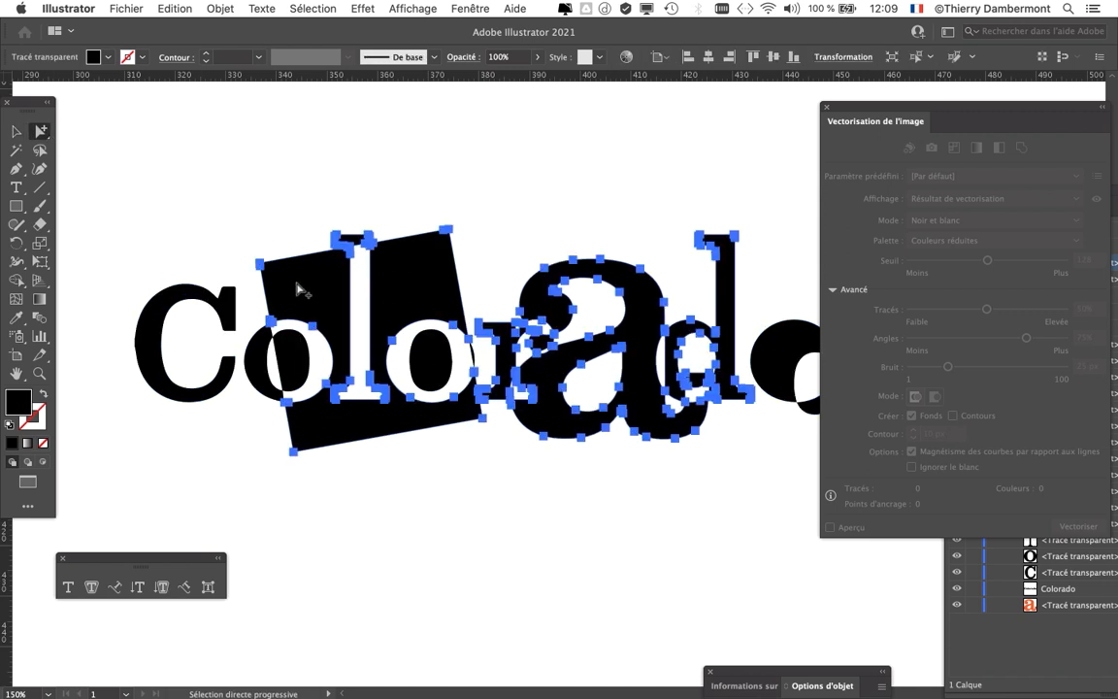
pyautogui.click(504, 234)
pyautogui.click(607, 278)
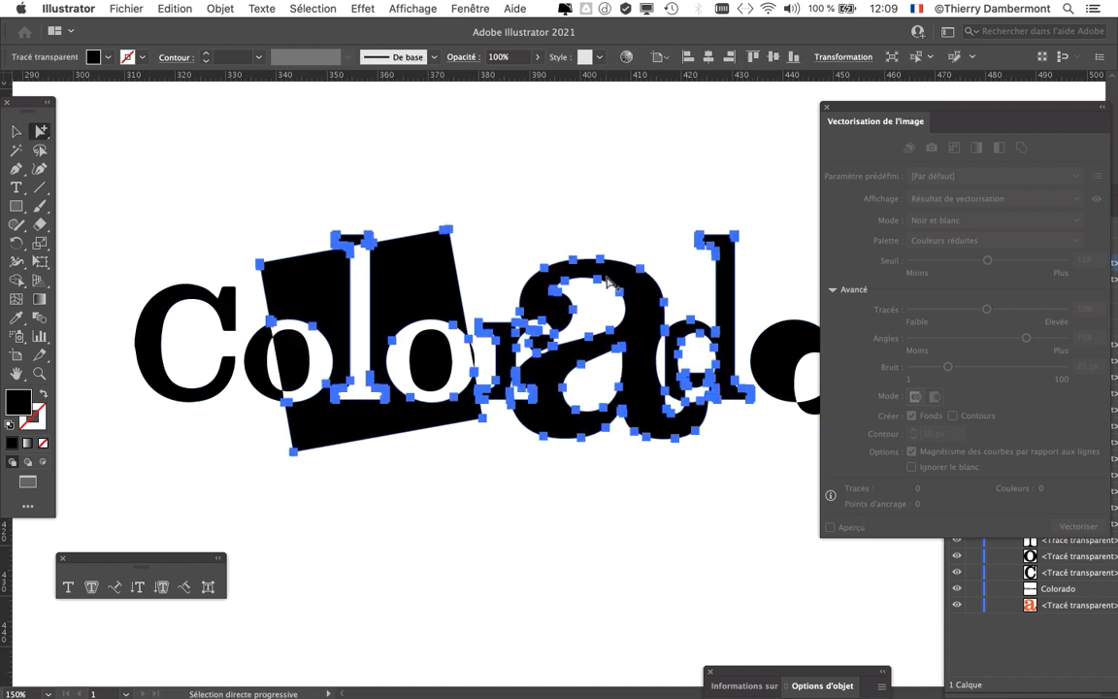
pyautogui.click(752, 209)
pyautogui.moveTo(686, 367); pyautogui.dragTo(564, 331)
pyautogui.click(657, 322)
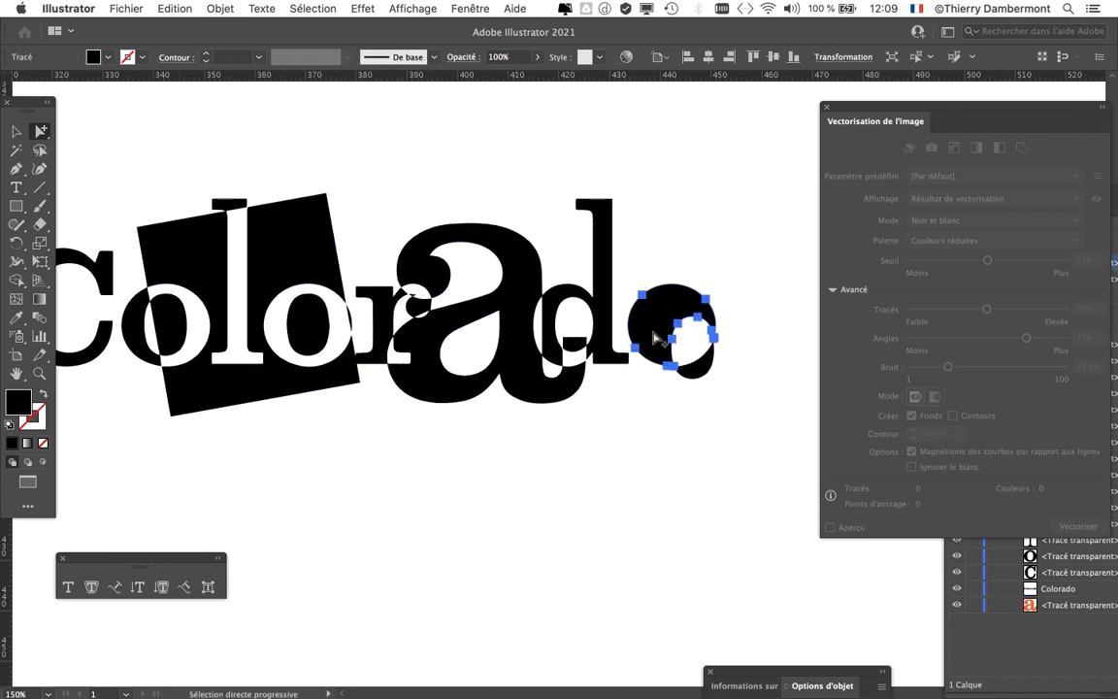
# Try moving the traced pieces of the final o, the d and the first o, undoing each move
pyautogui.moveTo(654, 334); pyautogui.dragTo(656, 264)
pyautogui.press('super+z')
pyautogui.moveTo(613, 356); pyautogui.dragTo(626, 323)
pyautogui.press('super+z')
pyautogui.moveTo(197, 367); pyautogui.dragTo(361, 406)
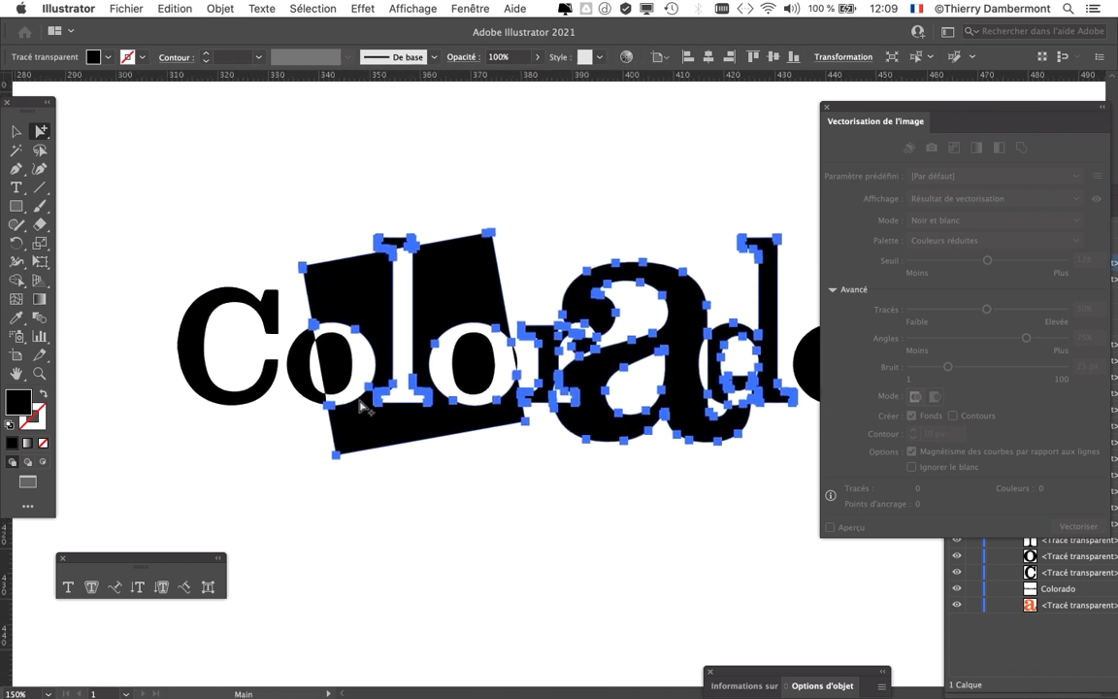
pyautogui.moveTo(301, 377); pyautogui.dragTo(279, 370)
pyautogui.press('super+z')
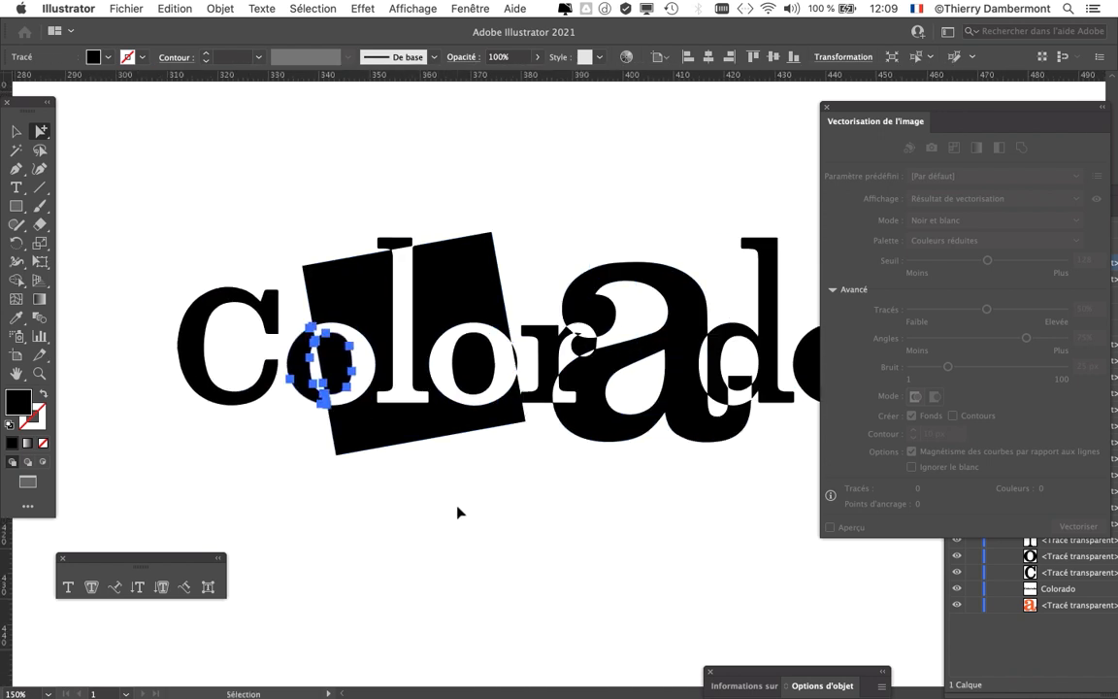
# Undo the expansion of the black trace and delete the traced Colorado image
pyautogui.press('super+z')
pyautogui.press('super+0')
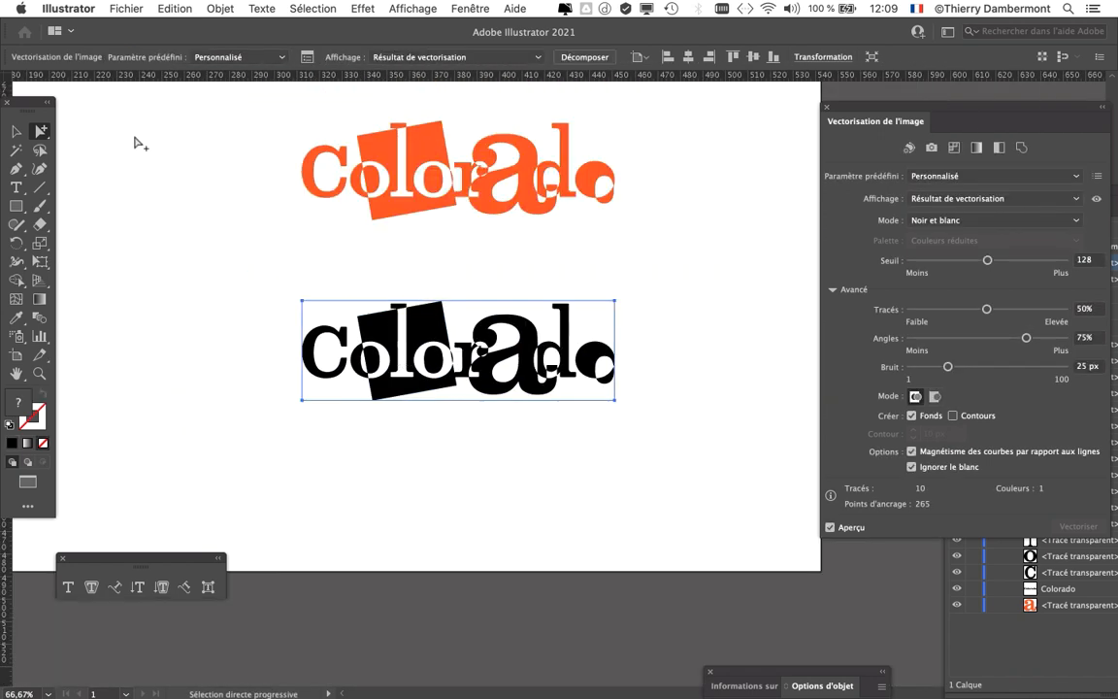
pyautogui.click(16, 130)
pyautogui.moveTo(242, 285); pyautogui.dragTo(640, 429)
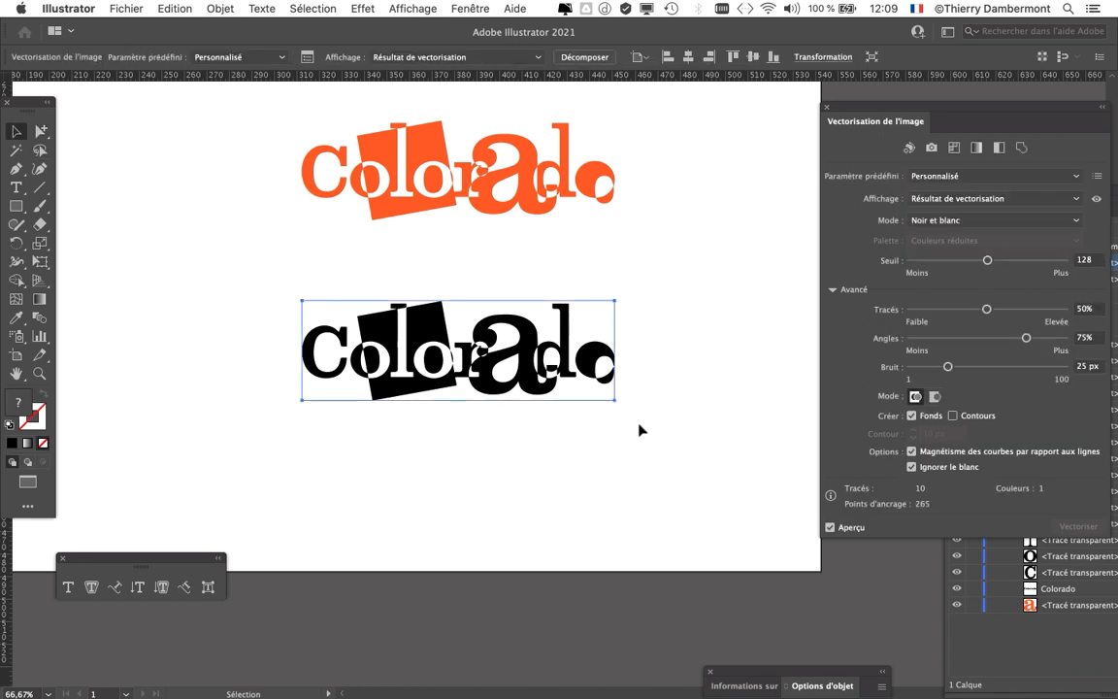
pyautogui.press('Delete')
# Duplicate the orange Colorado wordmark directly below the original and clear the tracing settings away from the copy
pyautogui.moveTo(264, 97); pyautogui.dragTo(636, 233)
pyautogui.moveTo(535, 182); pyautogui.dragTo(536, 407)
pyautogui.click(437, 458)
pyautogui.scroll(3, 437, 455)
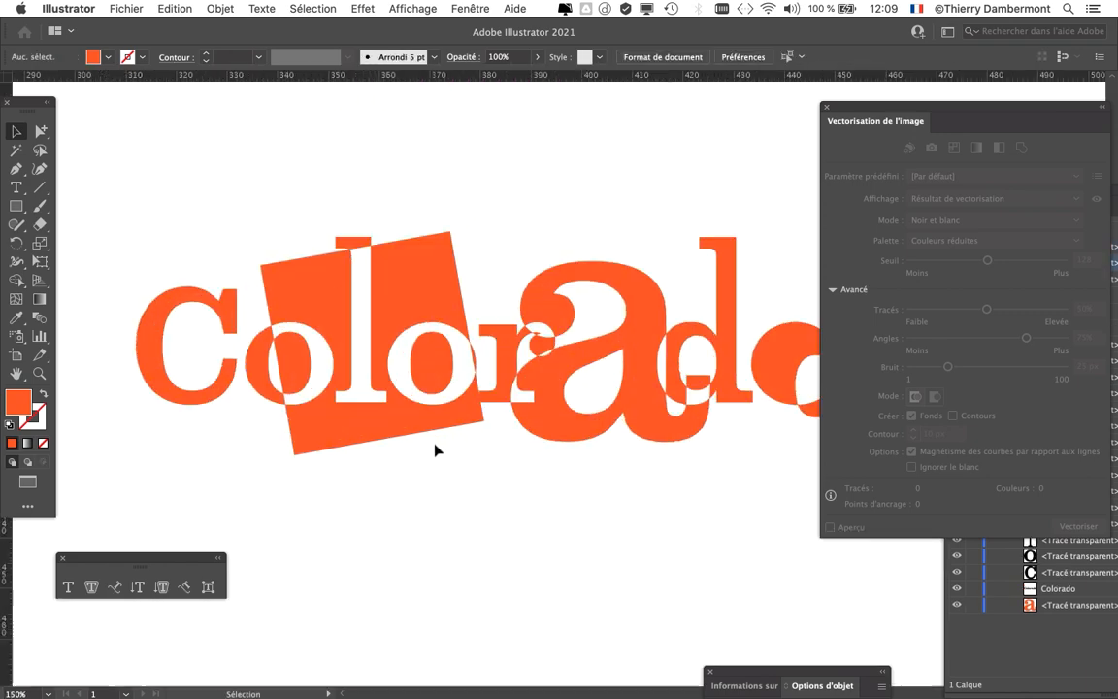
pyautogui.moveTo(864, 108); pyautogui.dragTo(698, 512)
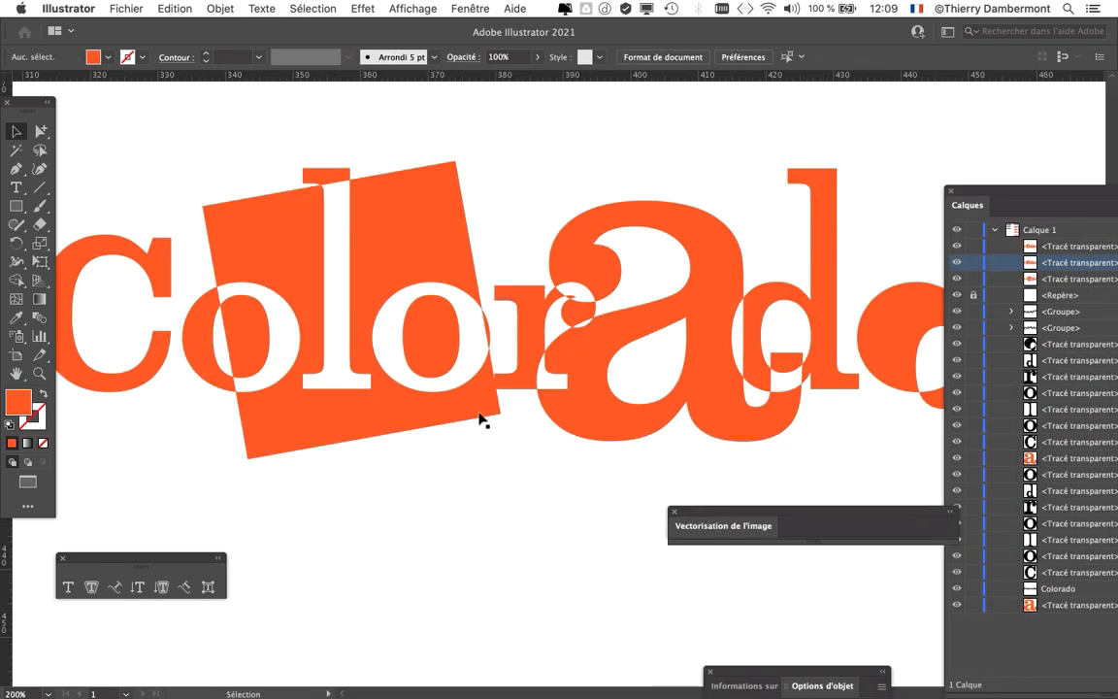
pyautogui.scroll(-1, 472, 411)
pyautogui.scroll(1, 443, 390)
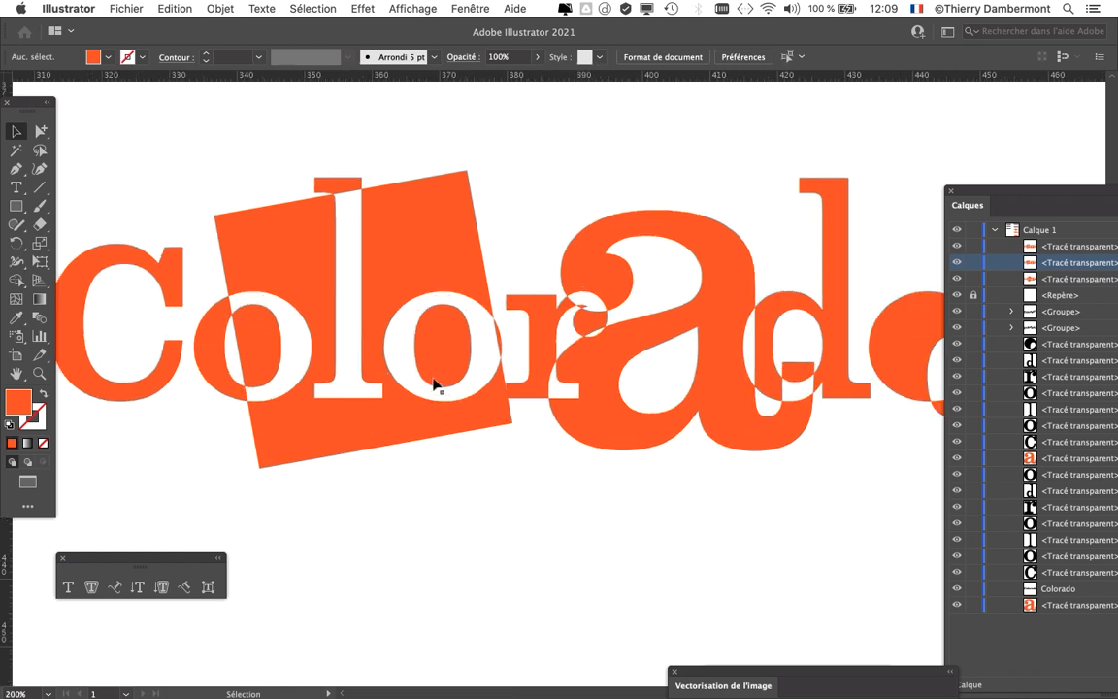
pyautogui.scroll(-1, 442, 375)
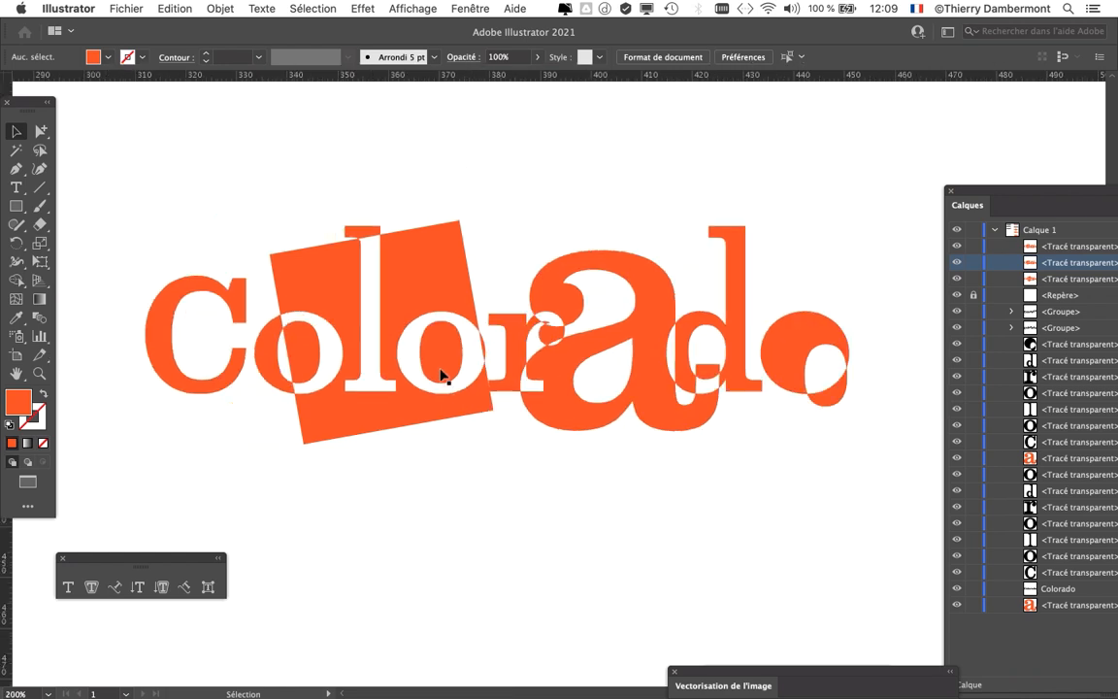
# Apply a Blanc swatch to the stroke of the duplicated orange wordmark and clear the swatches off the artwork
pyautogui.moveTo(285, 312); pyautogui.dragTo(883, 485)
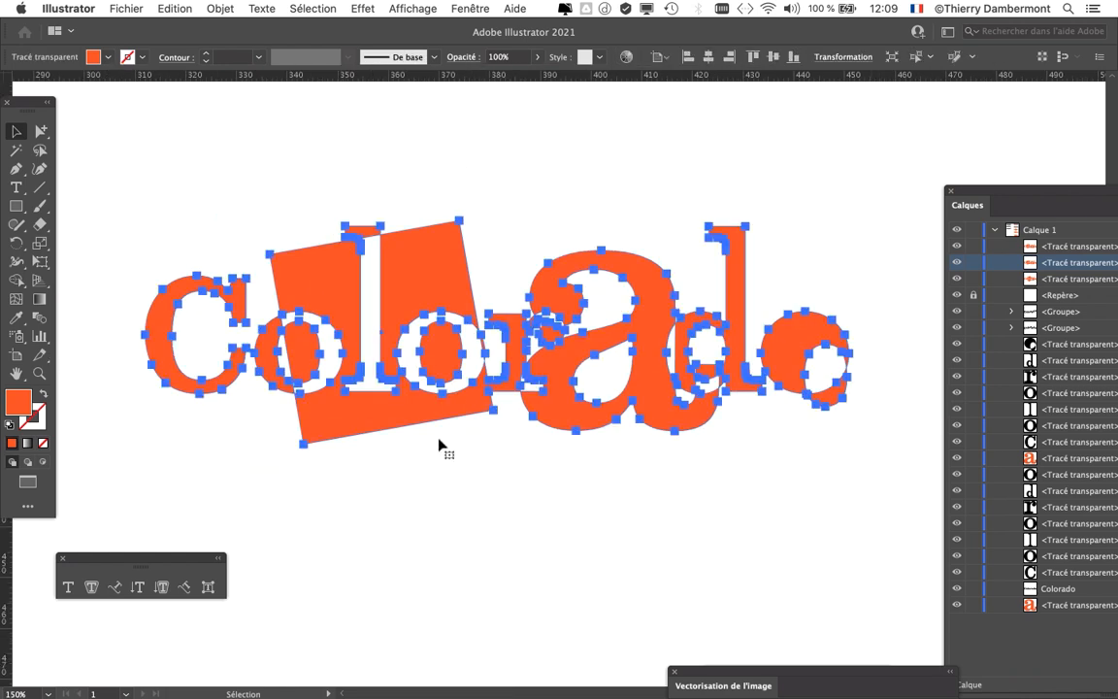
pyautogui.moveTo(34, 108); pyautogui.dragTo(59, 101)
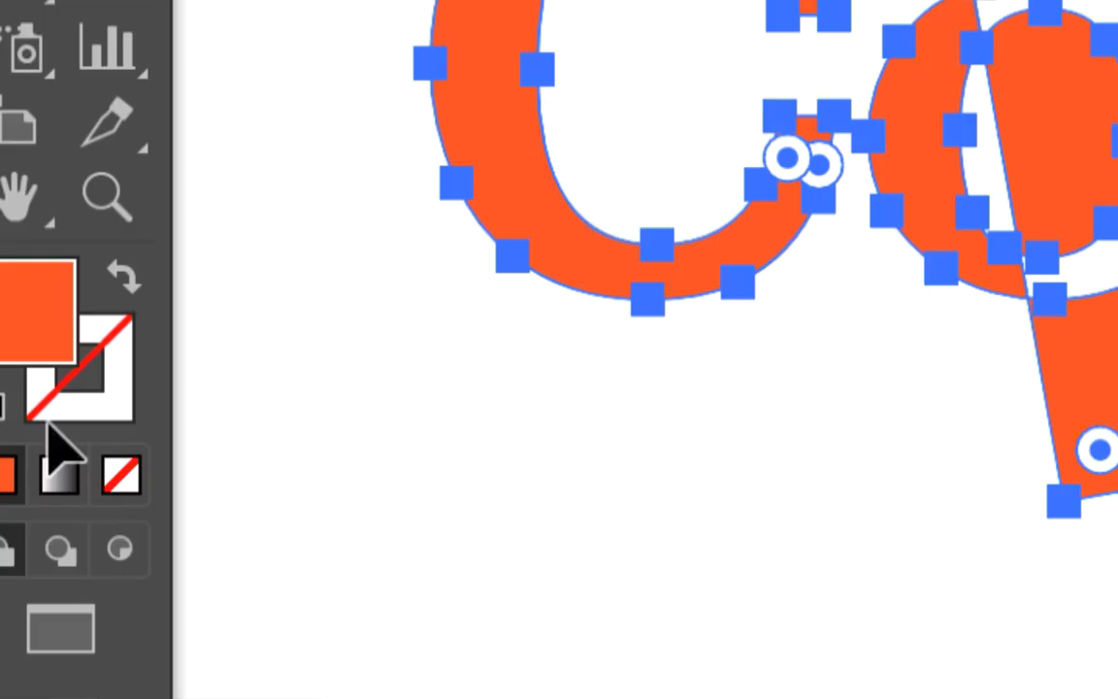
pyautogui.click(56, 435)
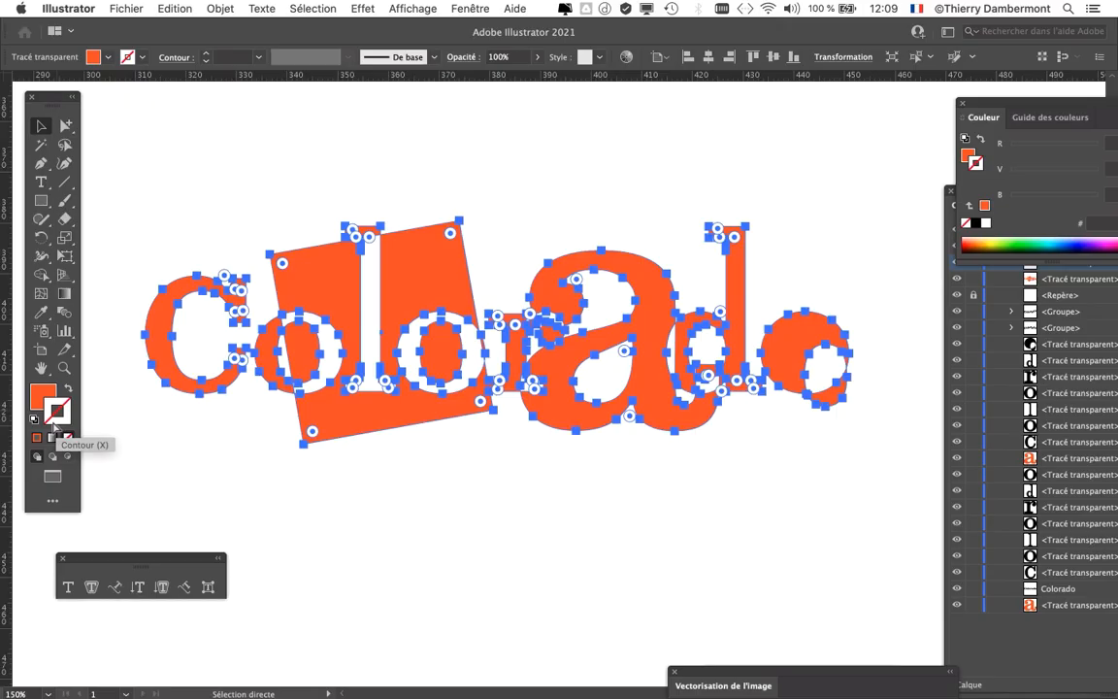
pyautogui.click(491, 7)
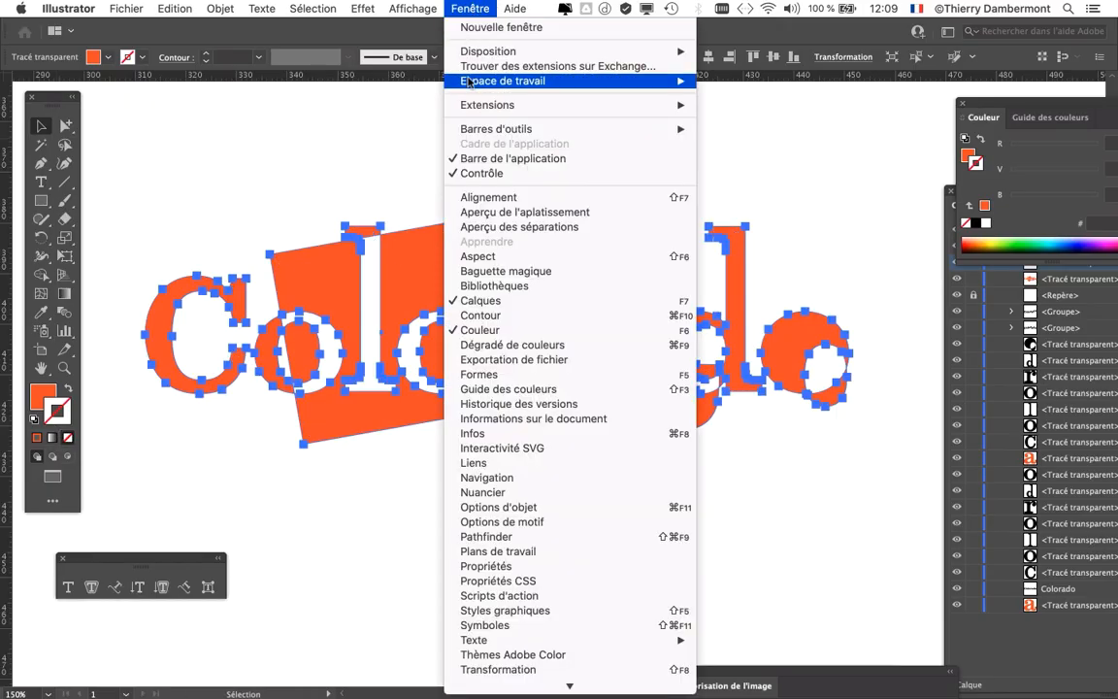
pyautogui.click(517, 493)
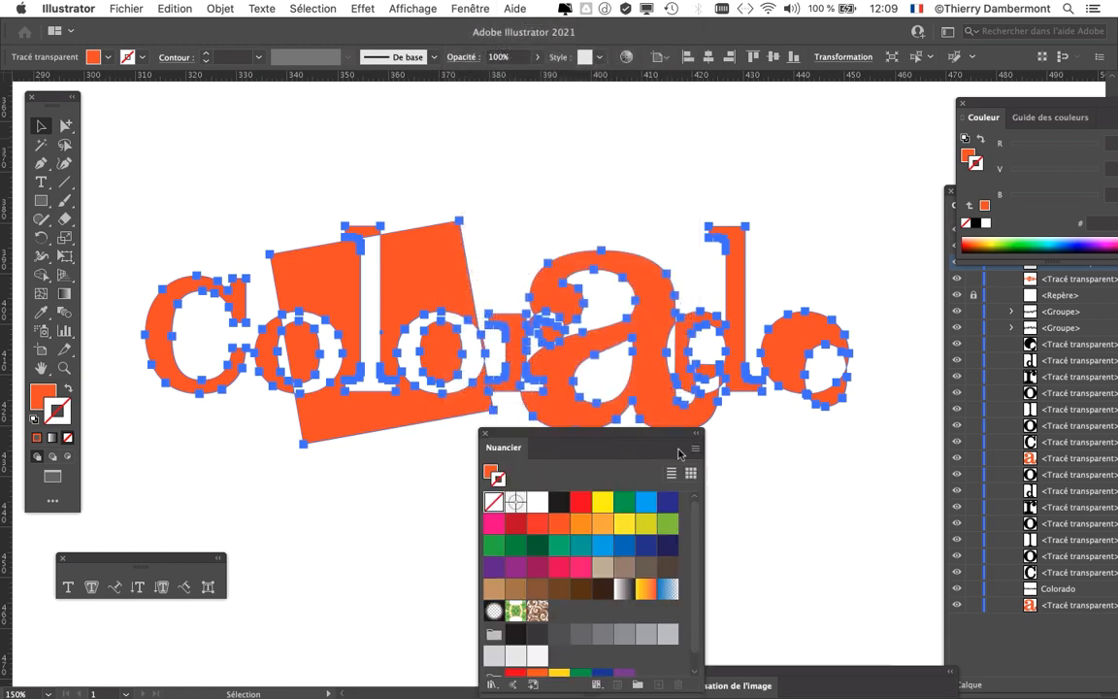
pyautogui.moveTo(599, 441); pyautogui.dragTo(848, 219)
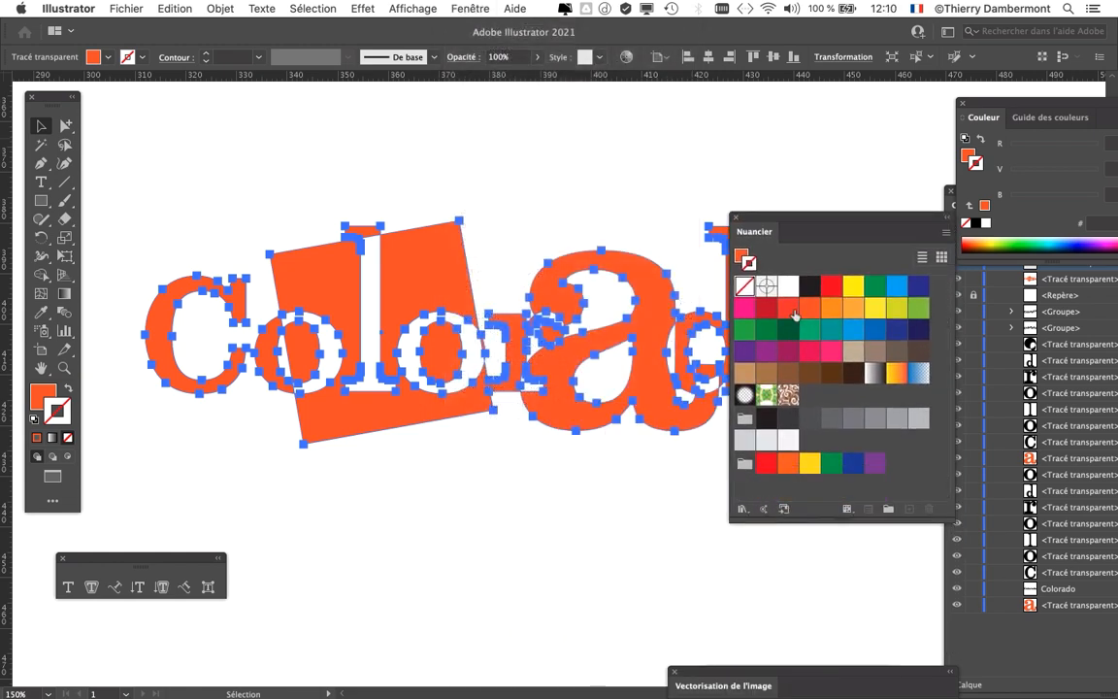
pyautogui.click(788, 287)
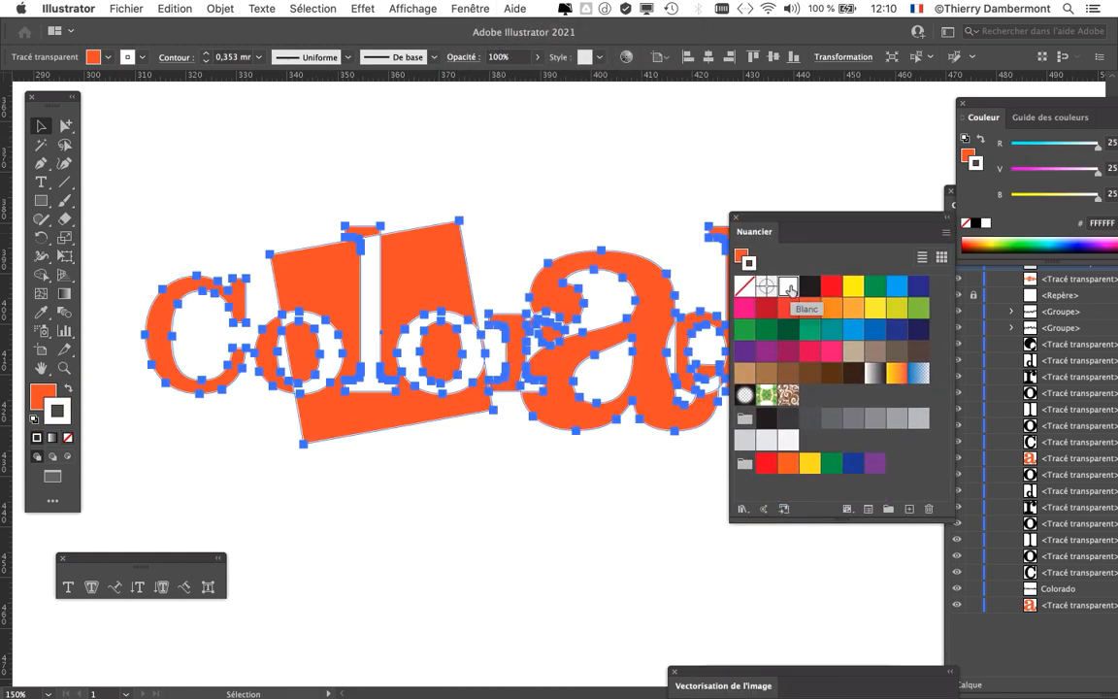
pyautogui.moveTo(776, 219); pyautogui.dragTo(546, 489)
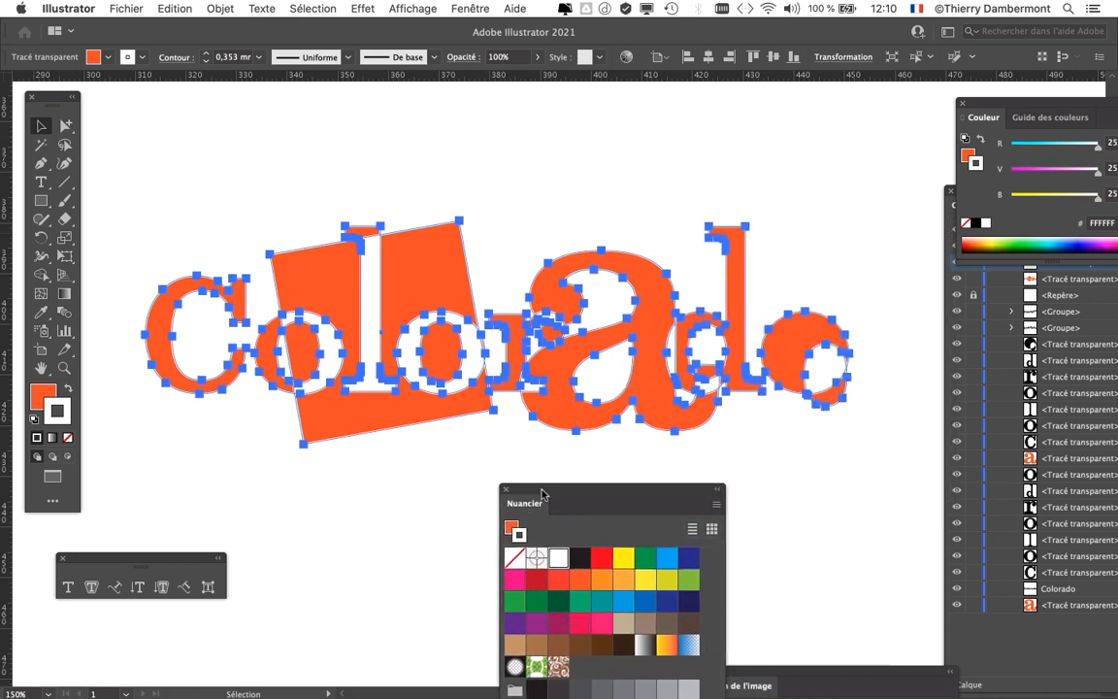
# Inspect the white stroke up close where the square, o, r, a and d shapes meet
pyautogui.scroll(3, 586, 316)
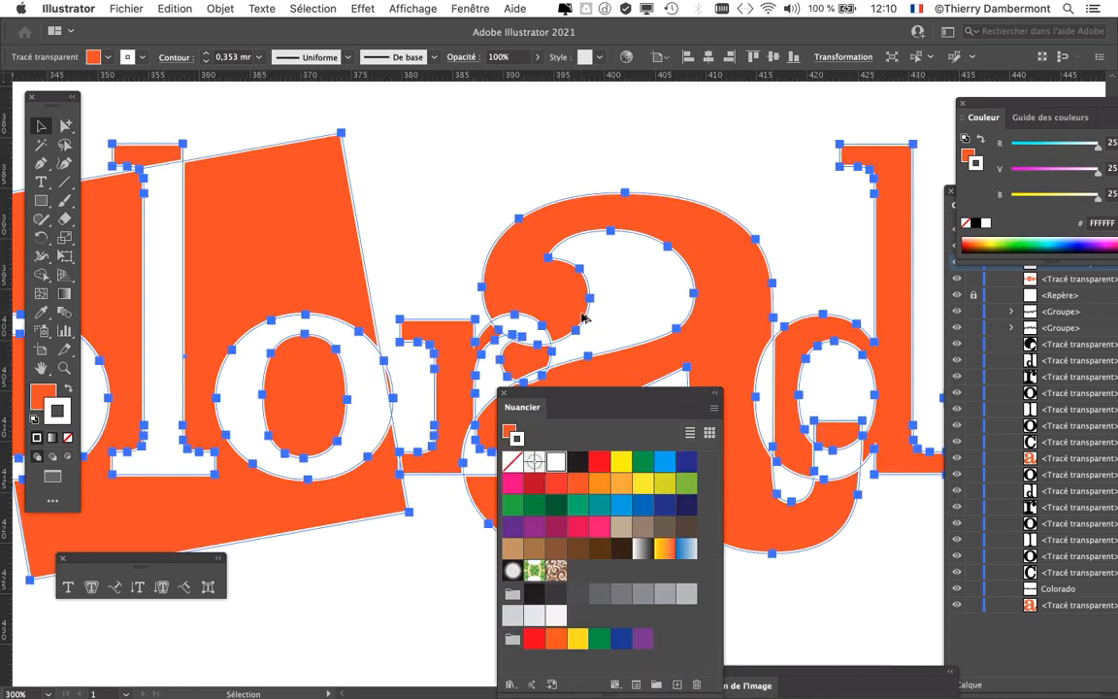
pyautogui.click(436, 258)
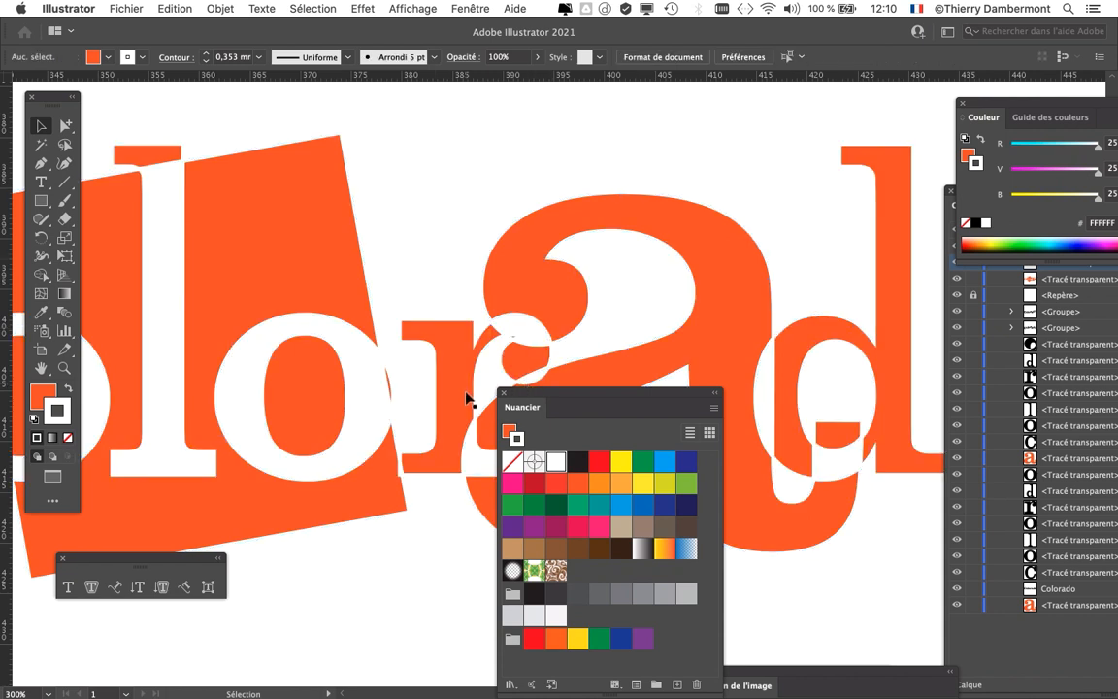
pyautogui.scroll(3, 509, 342)
pyautogui.scroll(-1, 402, 332)
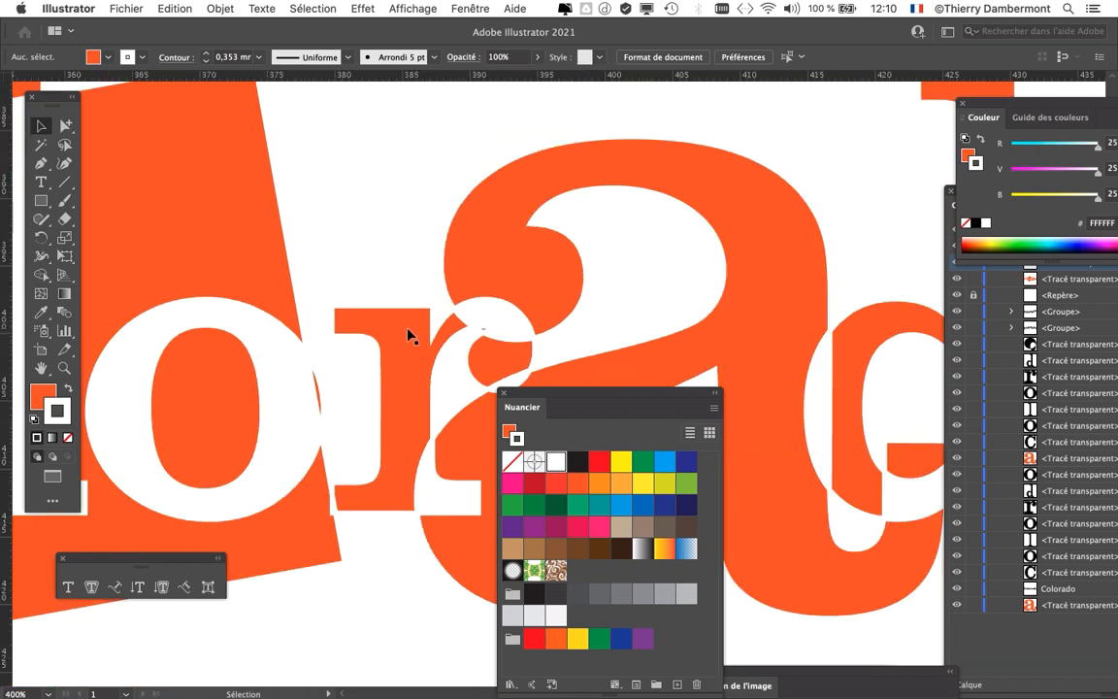
pyautogui.moveTo(309, 317); pyautogui.dragTo(818, 279)
pyautogui.moveTo(422, 311); pyautogui.dragTo(546, 279)
pyautogui.scroll(2, 392, 291)
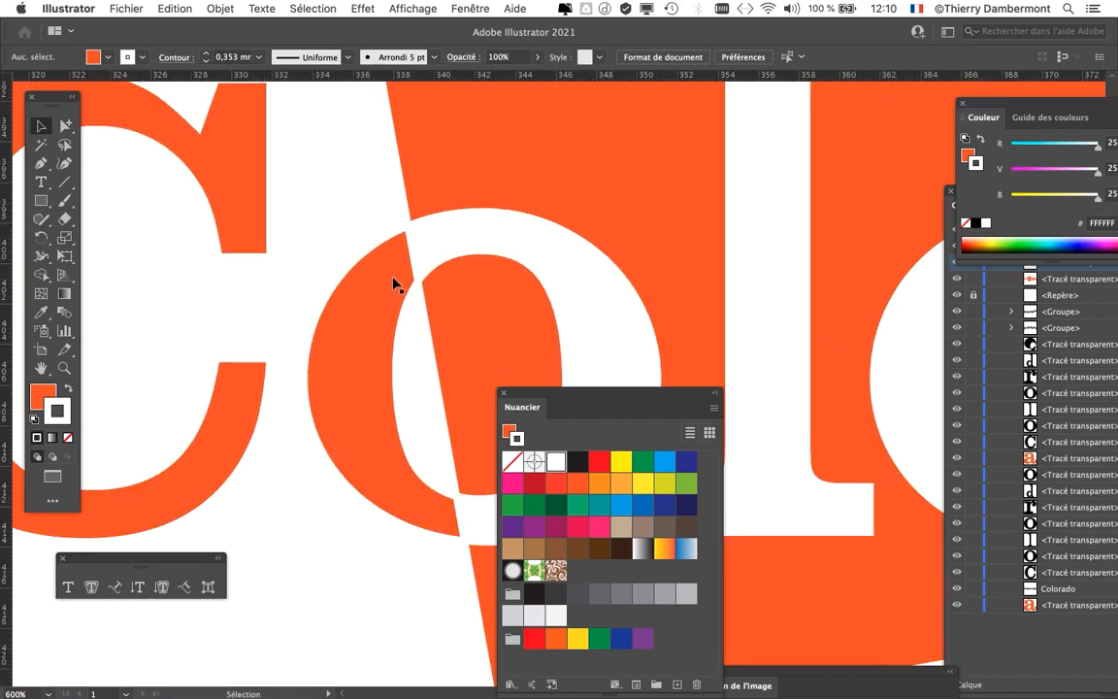
pyautogui.scroll(-4, 429, 254)
pyautogui.scroll(-2, 424, 273)
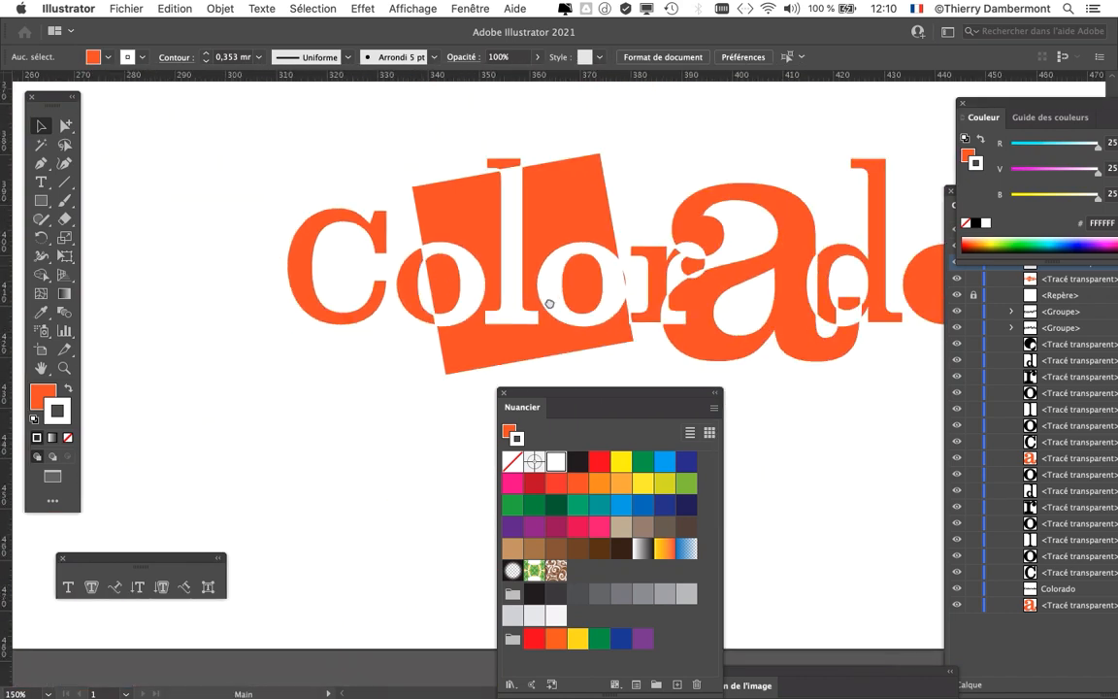
pyautogui.hscroll(3, 550, 305)
# Set the stroke weight of the duplicated orange wordmark to 0,25 mm
pyautogui.moveTo(164, 111); pyautogui.dragTo(938, 414)
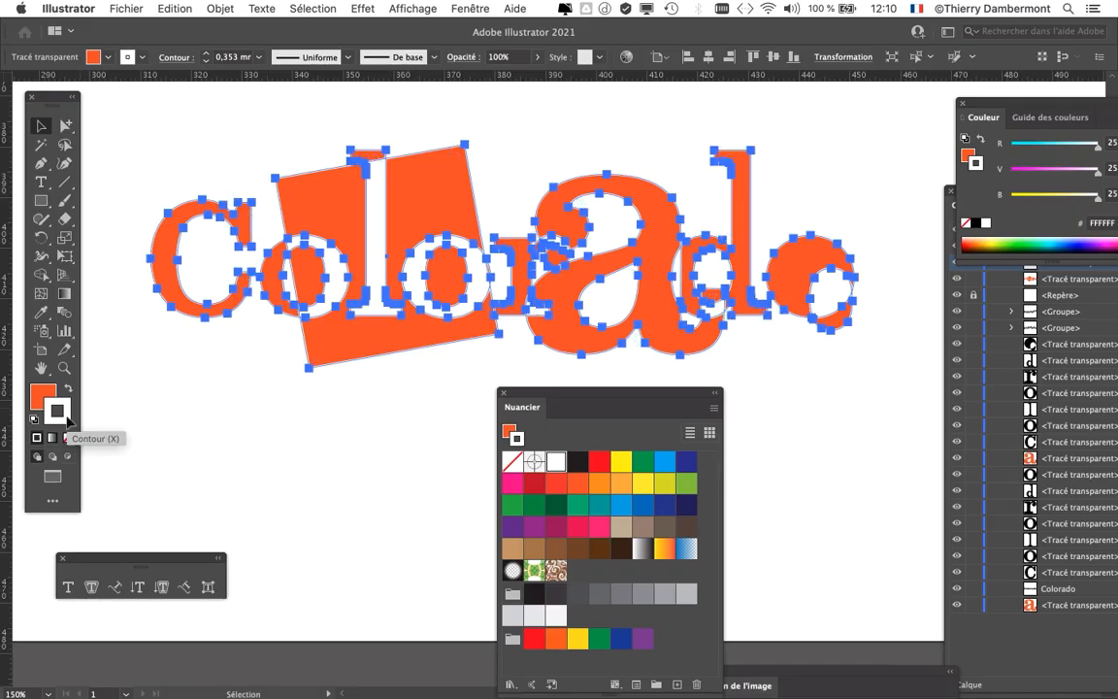
pyautogui.click(470, 8)
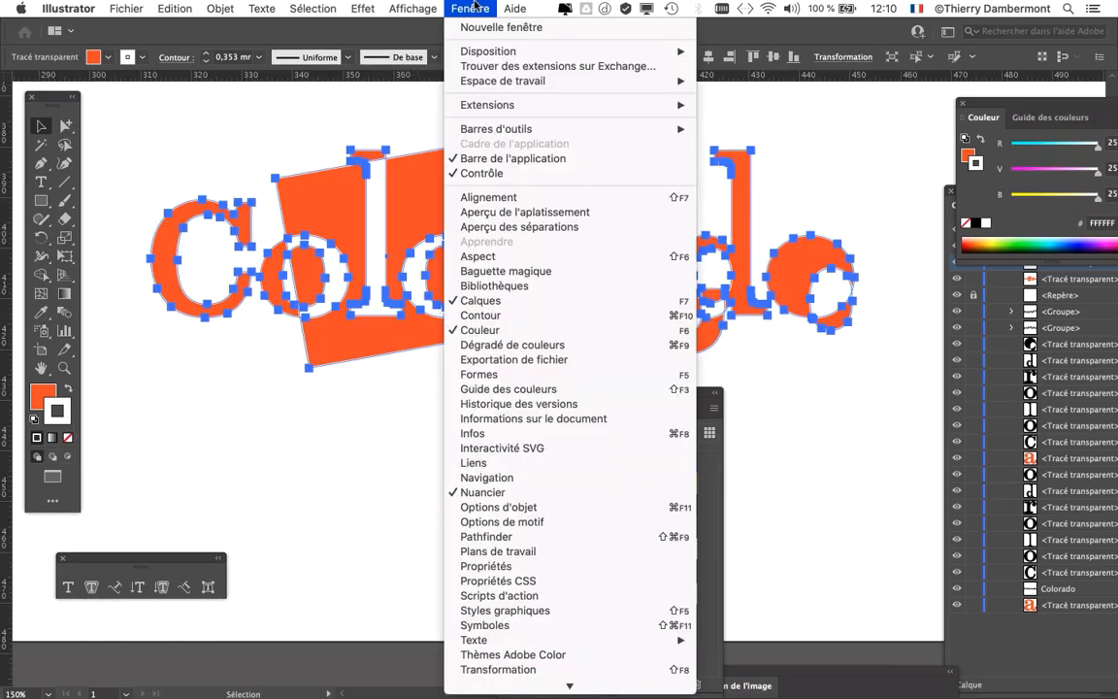
pyautogui.click(487, 314)
pyautogui.moveTo(782, 378); pyautogui.dragTo(716, 144)
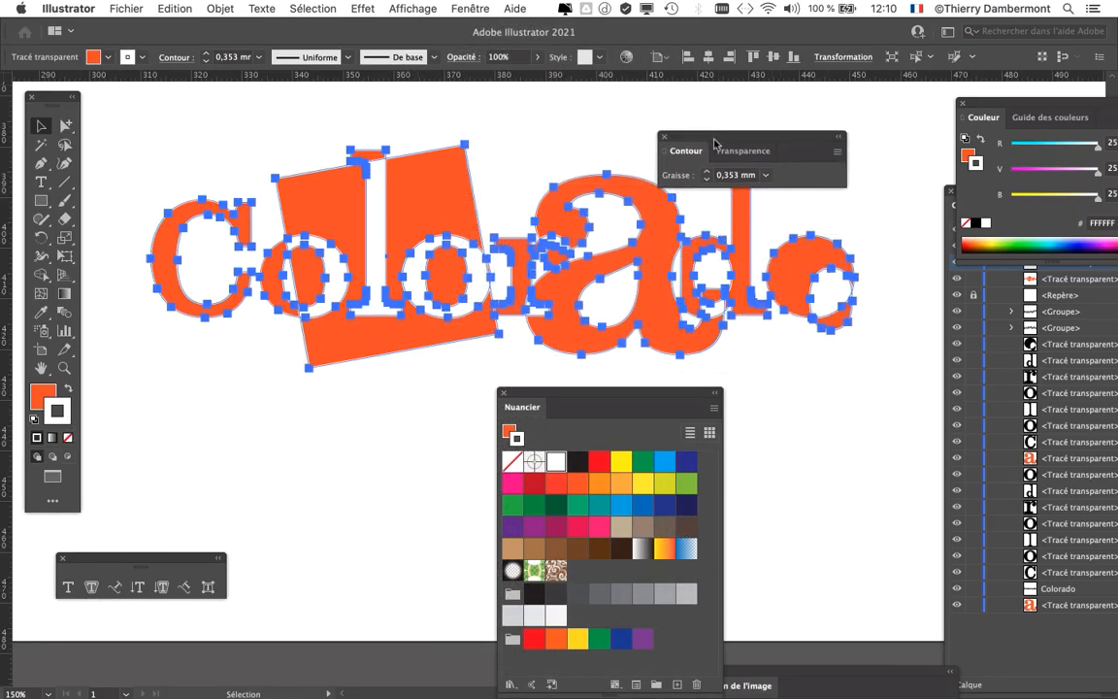
pyautogui.press('a')
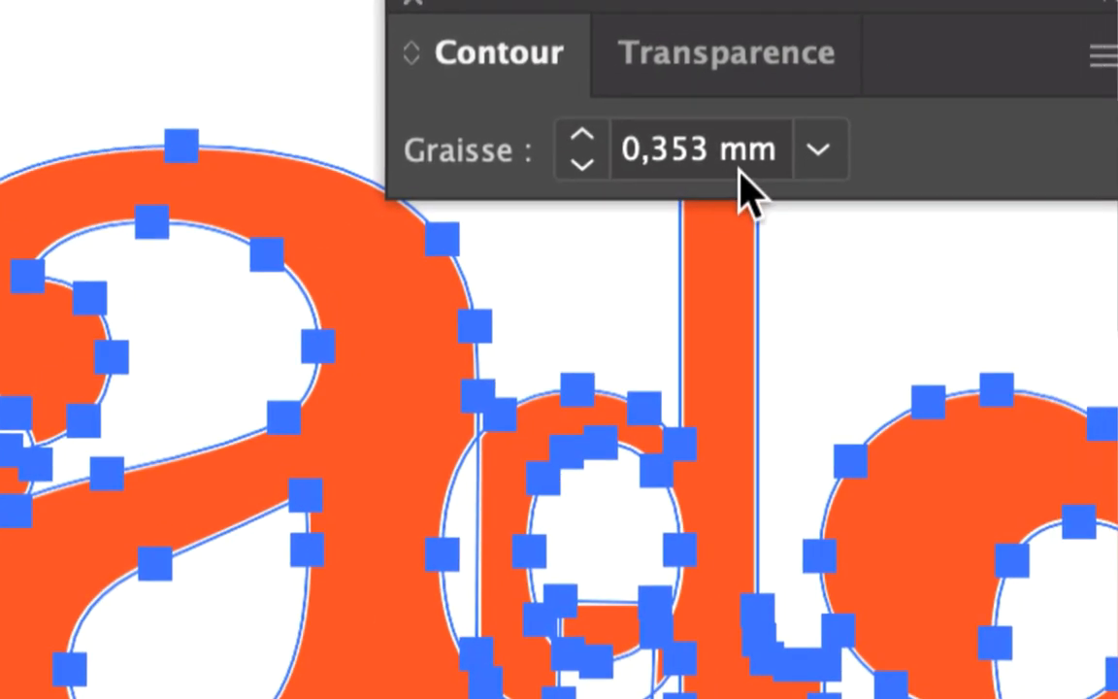
pyautogui.click(765, 175)
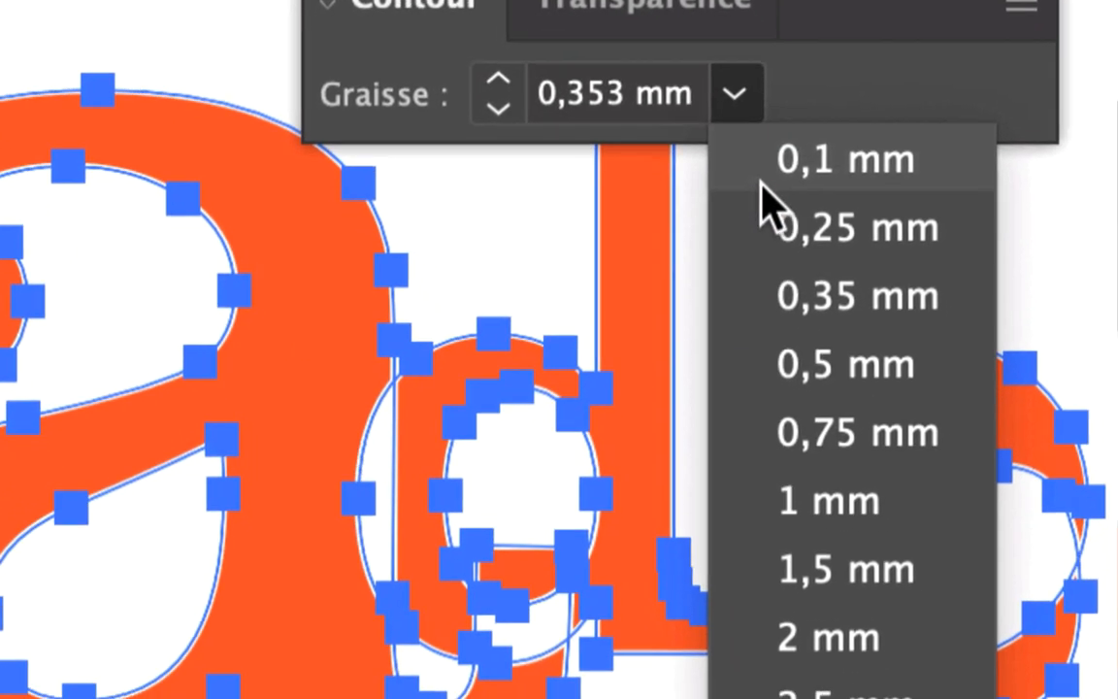
pyautogui.click(779, 290)
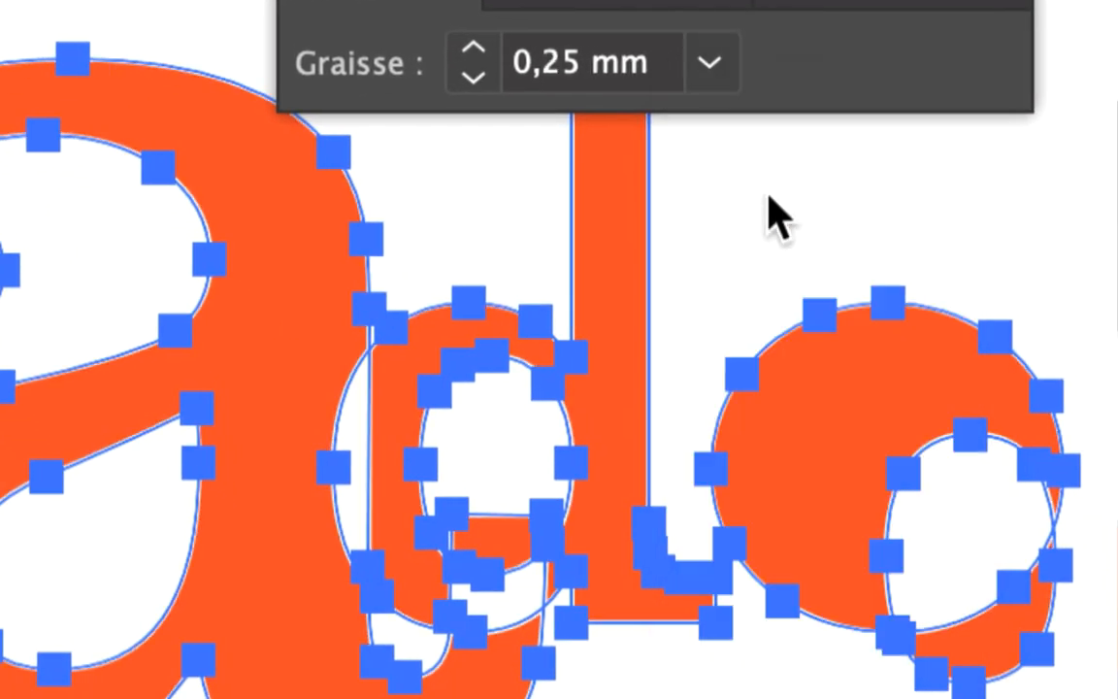
pyautogui.click(767, 221)
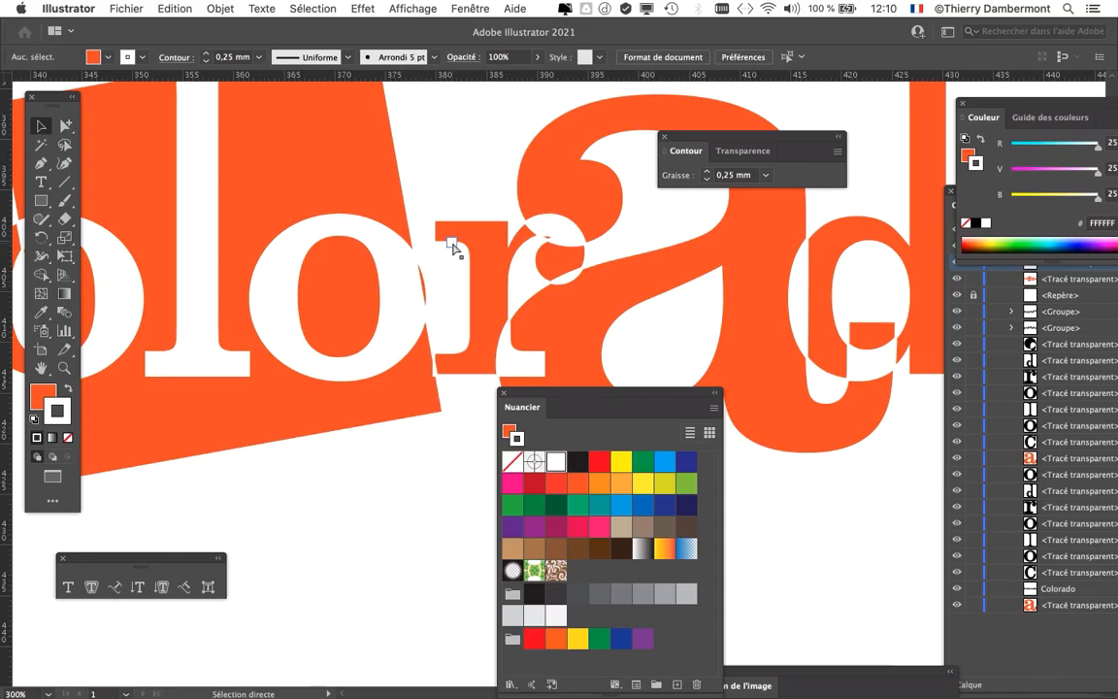
# Rasterize the duplicated orange wordmark in RVB at Elevée (300 ppp) with a Blanc background
pyautogui.press('super+minus')
pyautogui.press('super+minus')
pyautogui.press('super+minus')
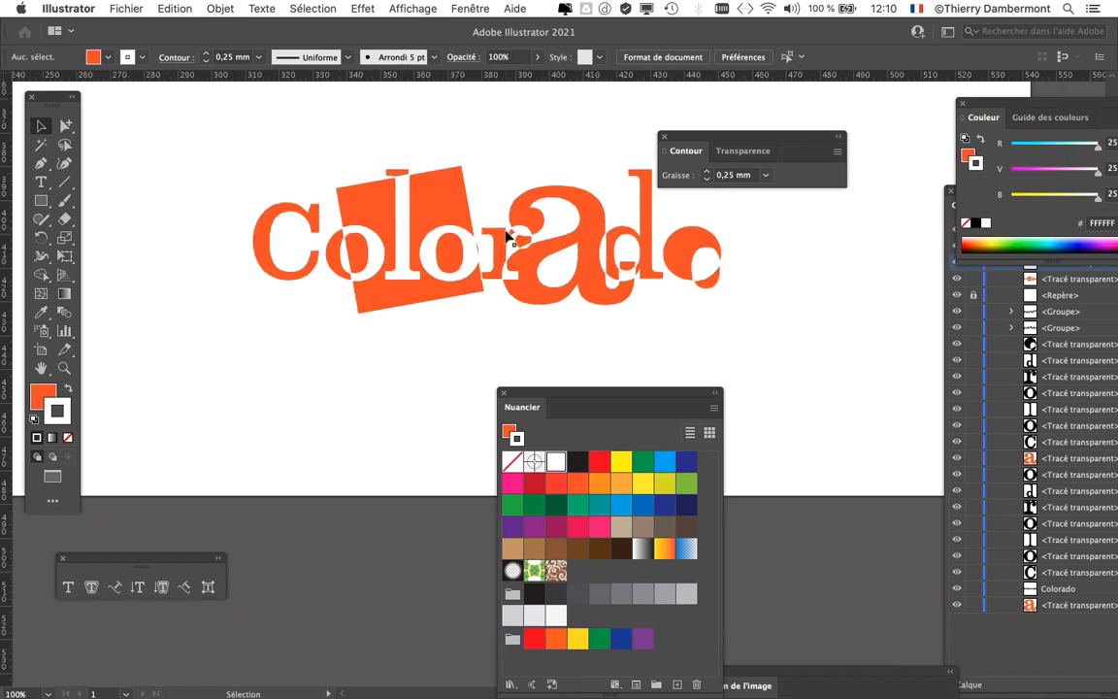
pyautogui.moveTo(691, 153); pyautogui.dragTo(843, 118)
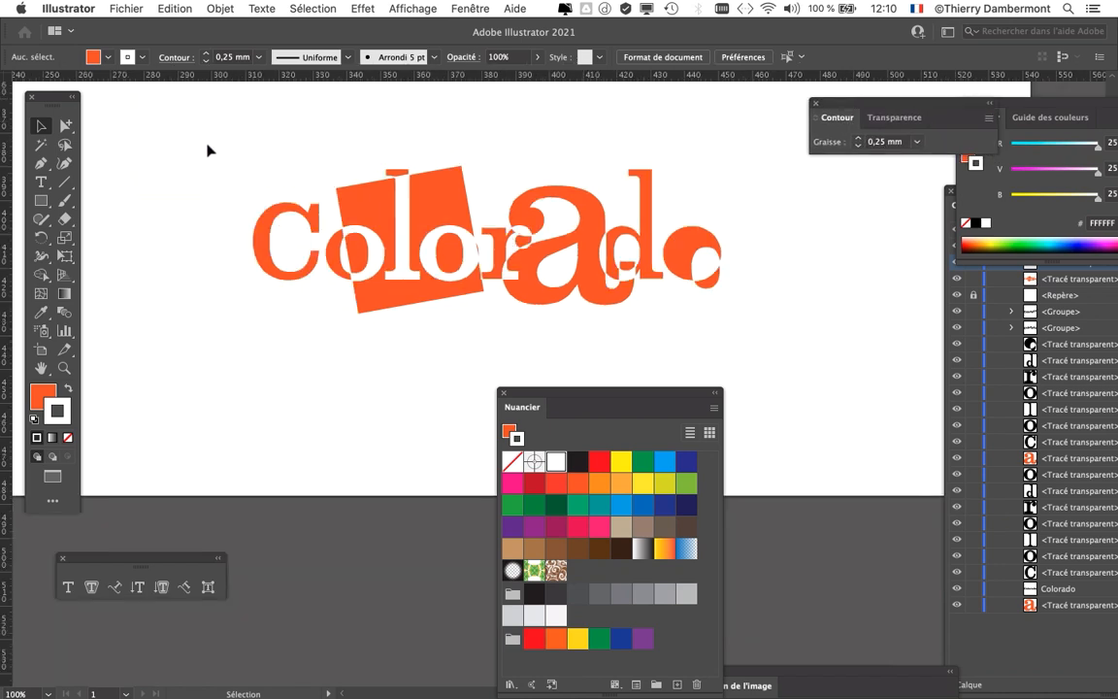
pyautogui.moveTo(207, 151); pyautogui.dragTo(773, 326)
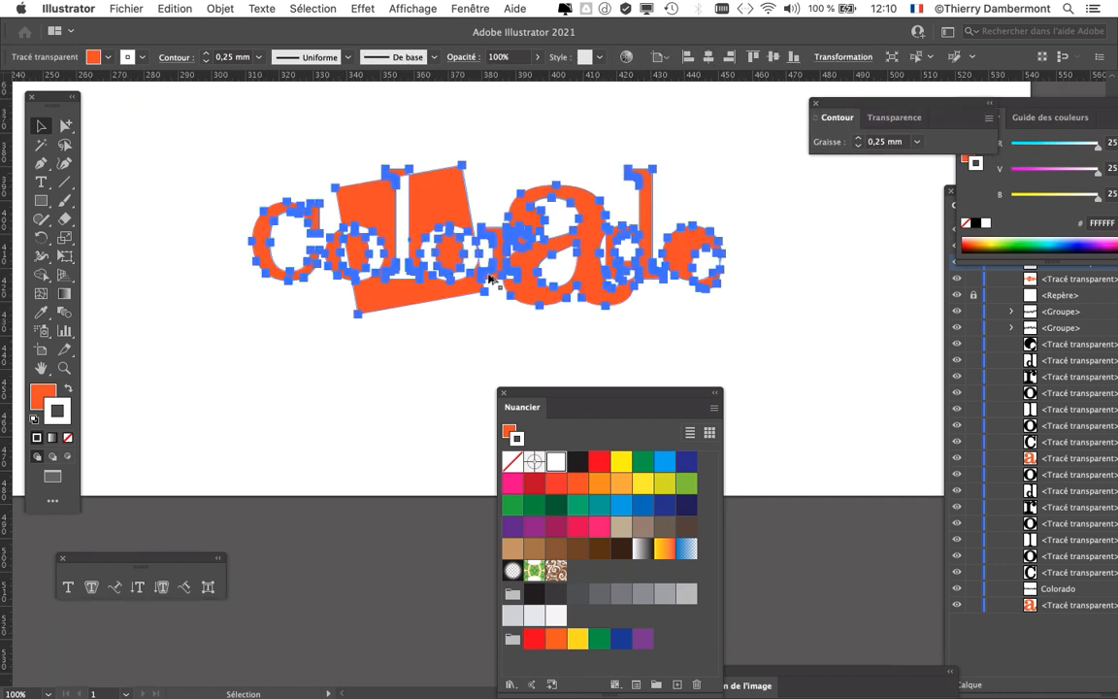
pyautogui.press('super+plus')
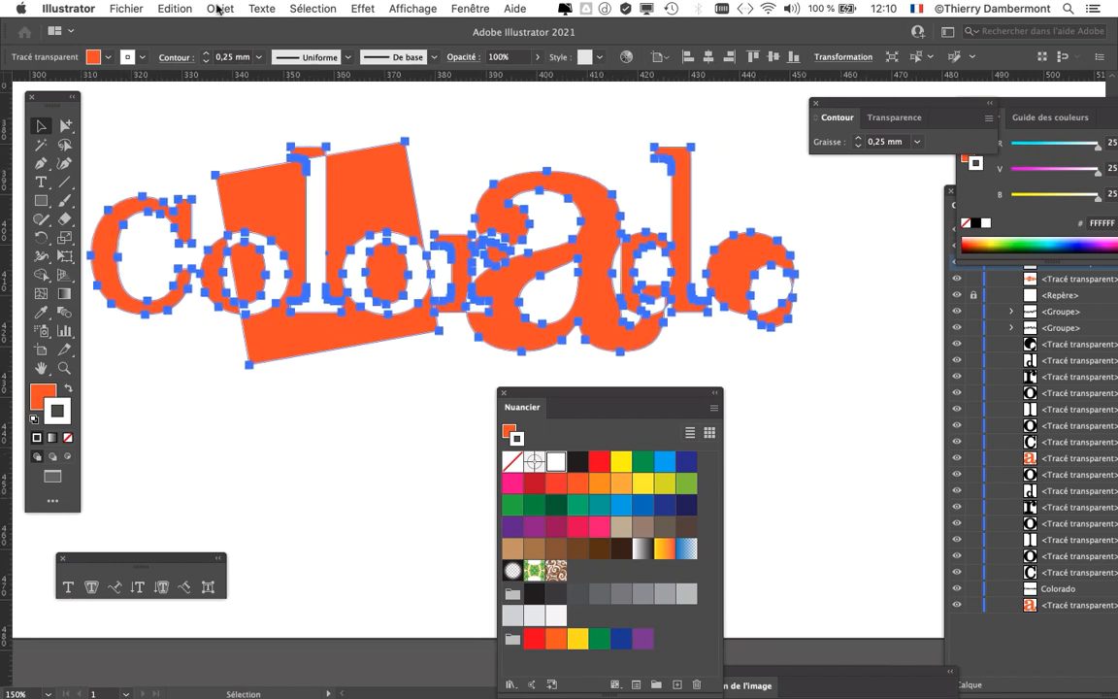
pyautogui.click(219, 8)
pyautogui.click(254, 199)
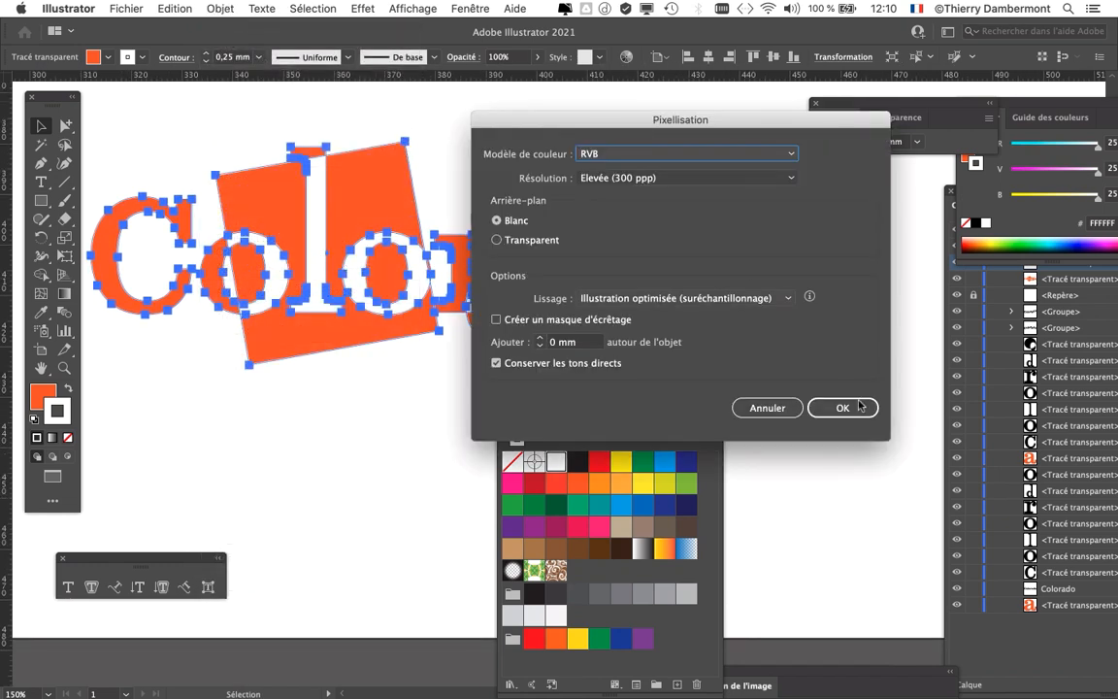
pyautogui.click(852, 406)
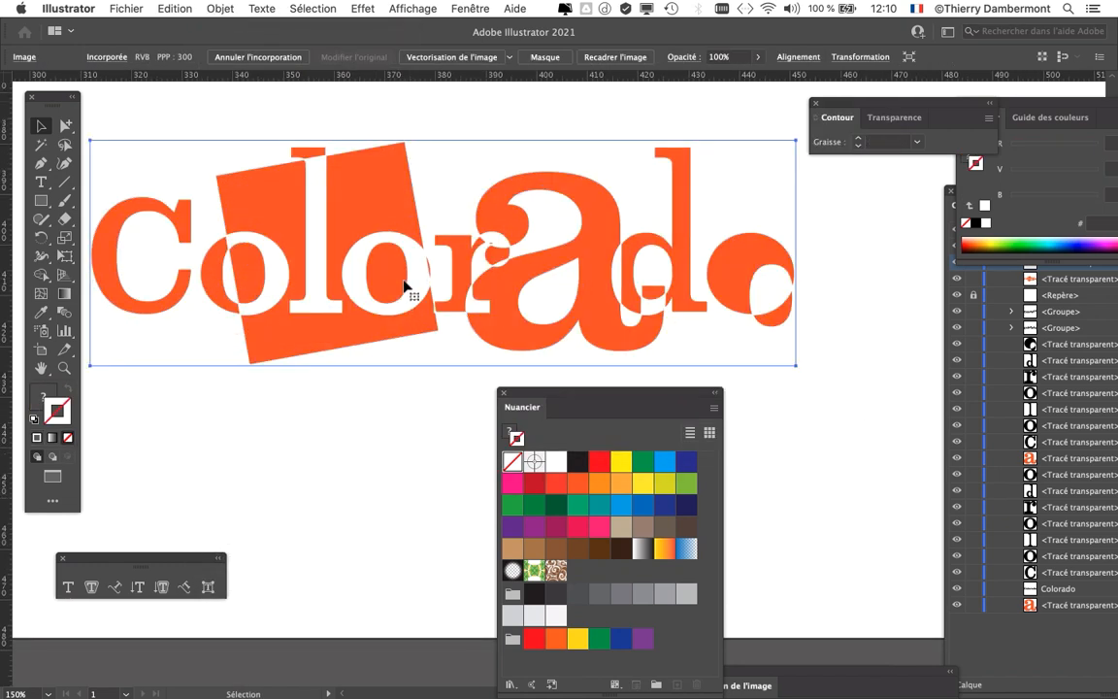
# Display the image tracing settings for the rasterized wordmark and arrange the view and swatches so both stay accessible
pyautogui.click(471, 8)
pyautogui.click(549, 357)
pyautogui.click(496, 10)
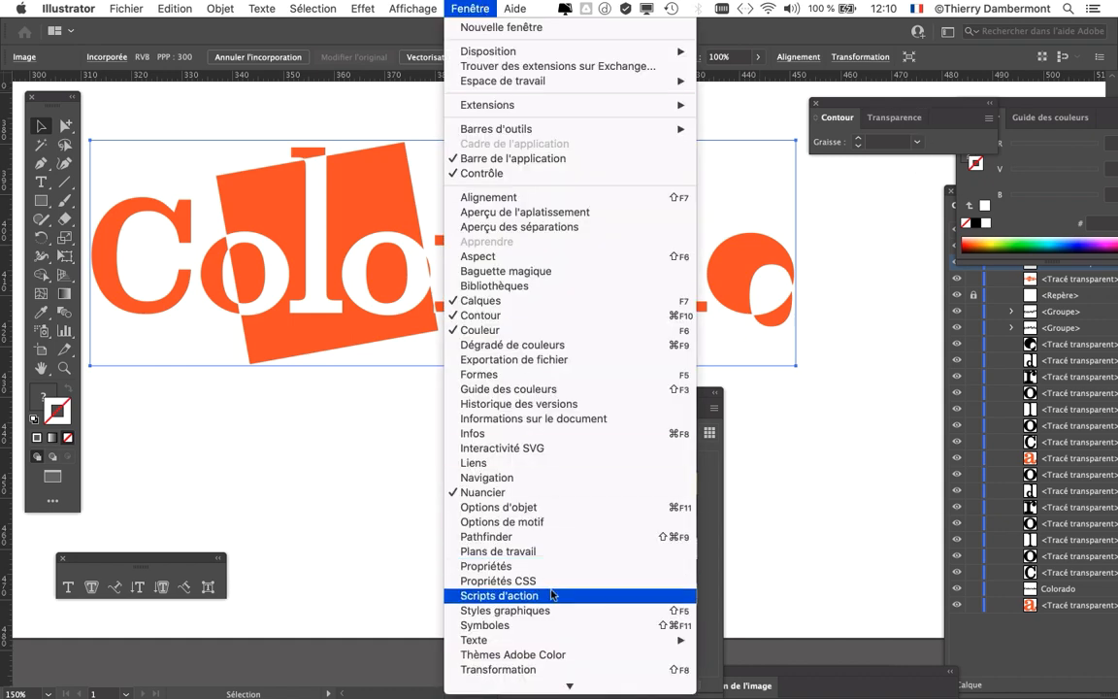
pyautogui.scroll(-4, 548, 612)
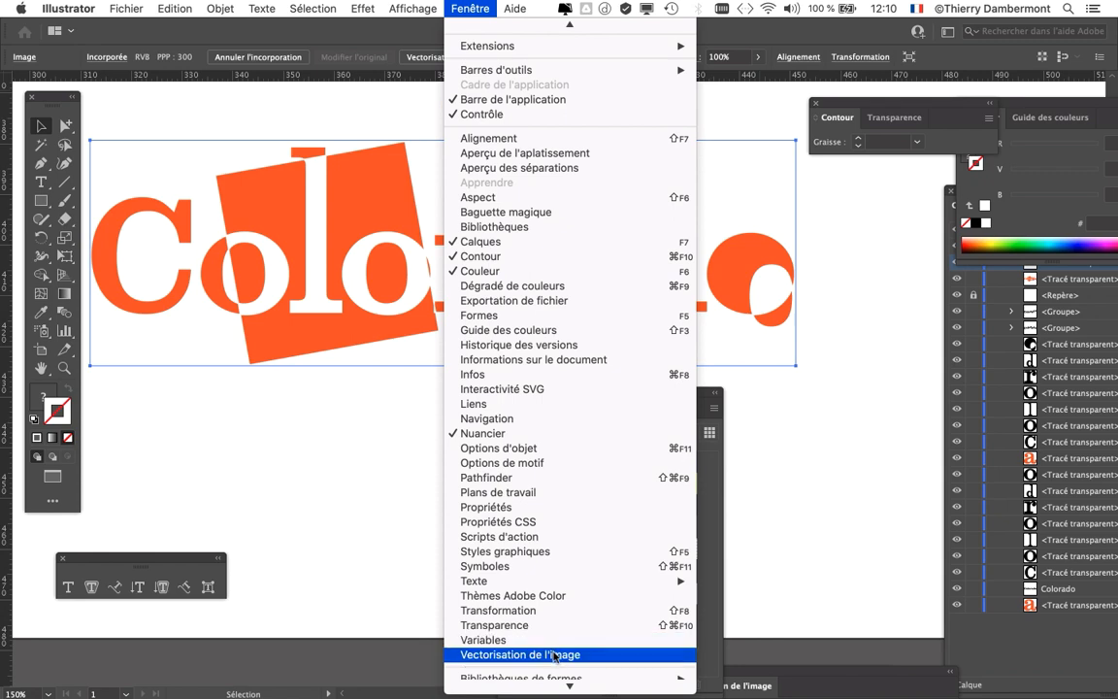
pyautogui.click(553, 655)
pyautogui.moveTo(709, 268); pyautogui.dragTo(694, 119)
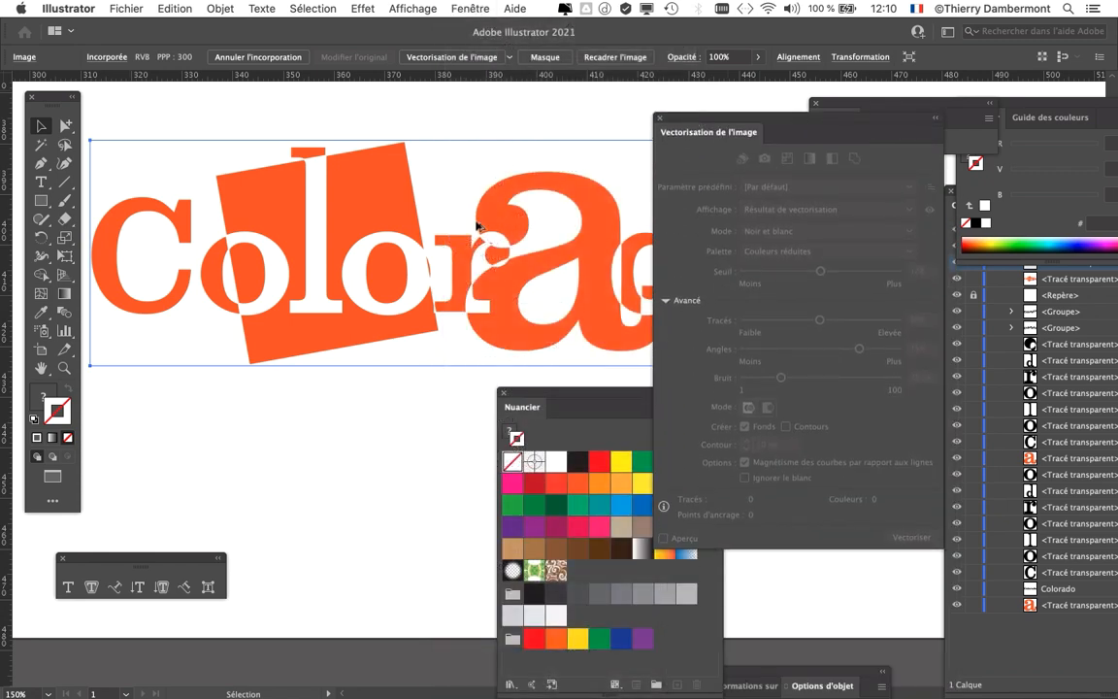
pyautogui.scroll(-1, 469, 243)
pyautogui.moveTo(553, 219); pyautogui.dragTo(491, 216)
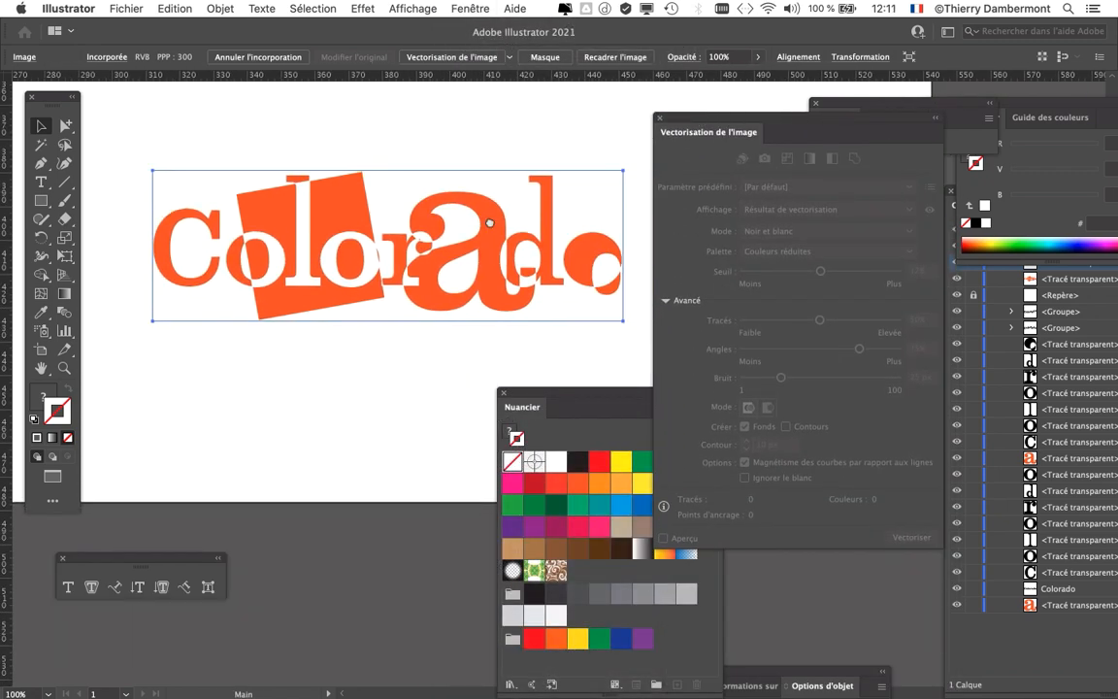
pyautogui.click(331, 132)
pyautogui.click(314, 187)
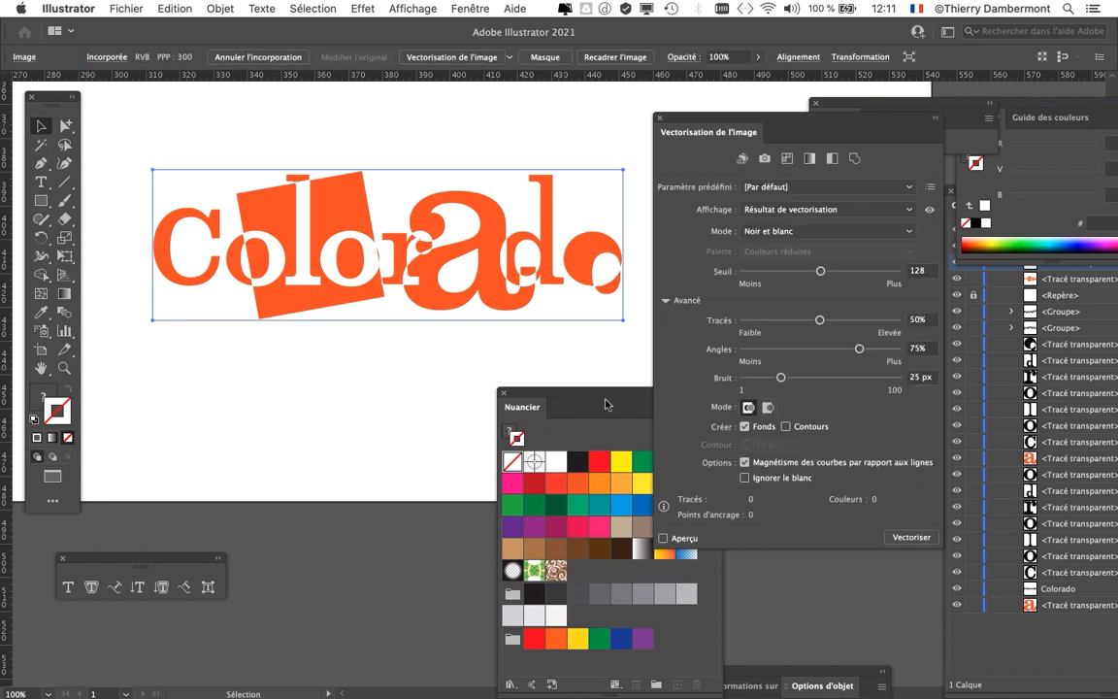
pyautogui.moveTo(617, 424); pyautogui.dragTo(408, 424)
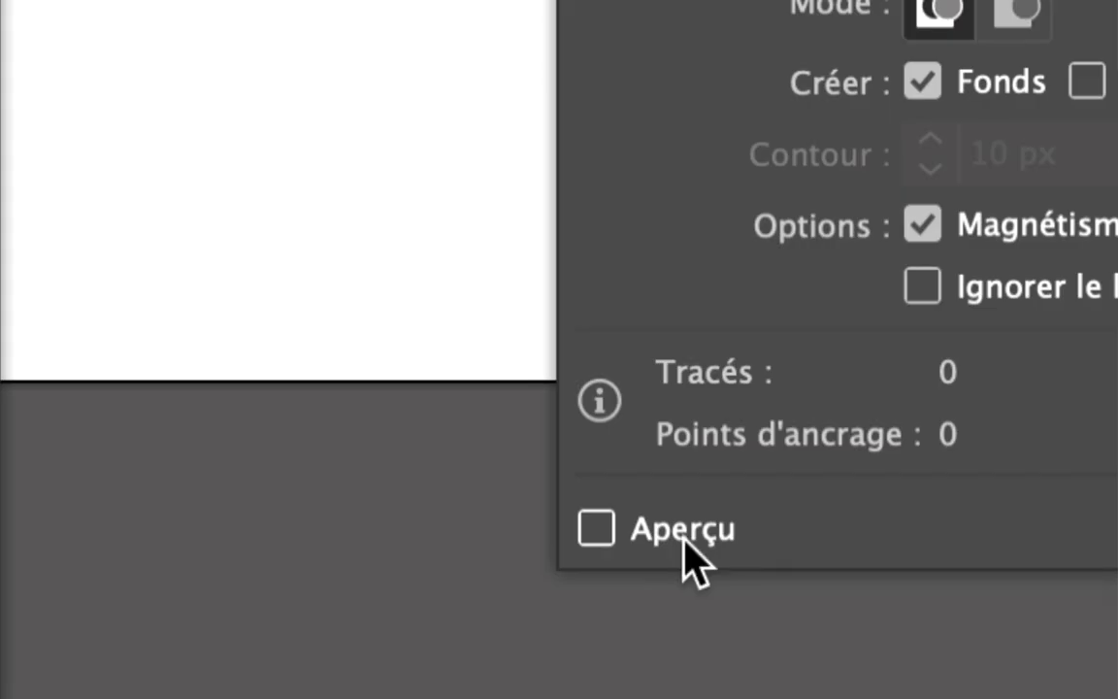
# Trace the rasterized wordmark in Noir et blanc with Ignorer le blanc enabled, and expand the tracing into vector paths
pyautogui.click(685, 543)
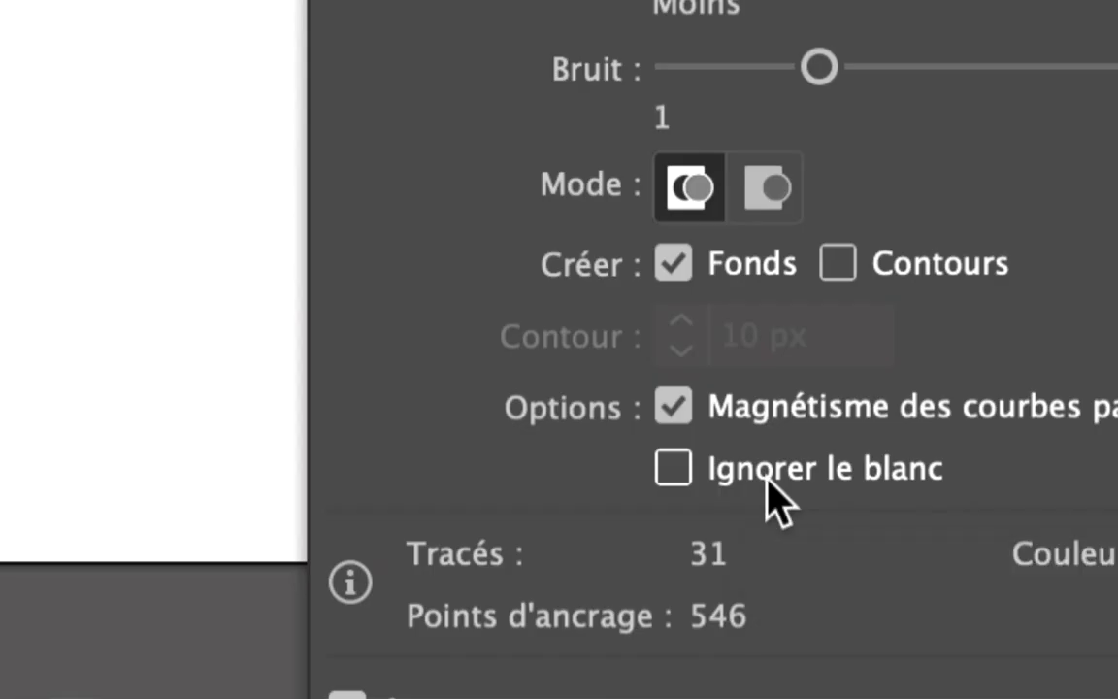
pyautogui.click(767, 480)
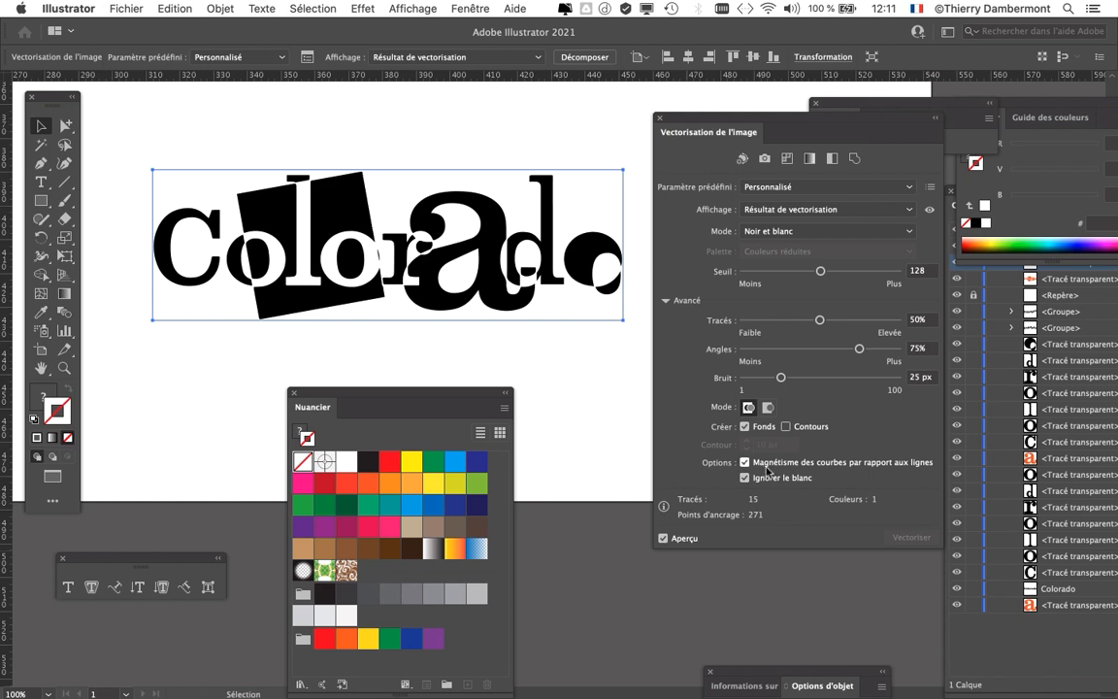
pyautogui.click(220, 9)
pyautogui.moveTo(282, 472)
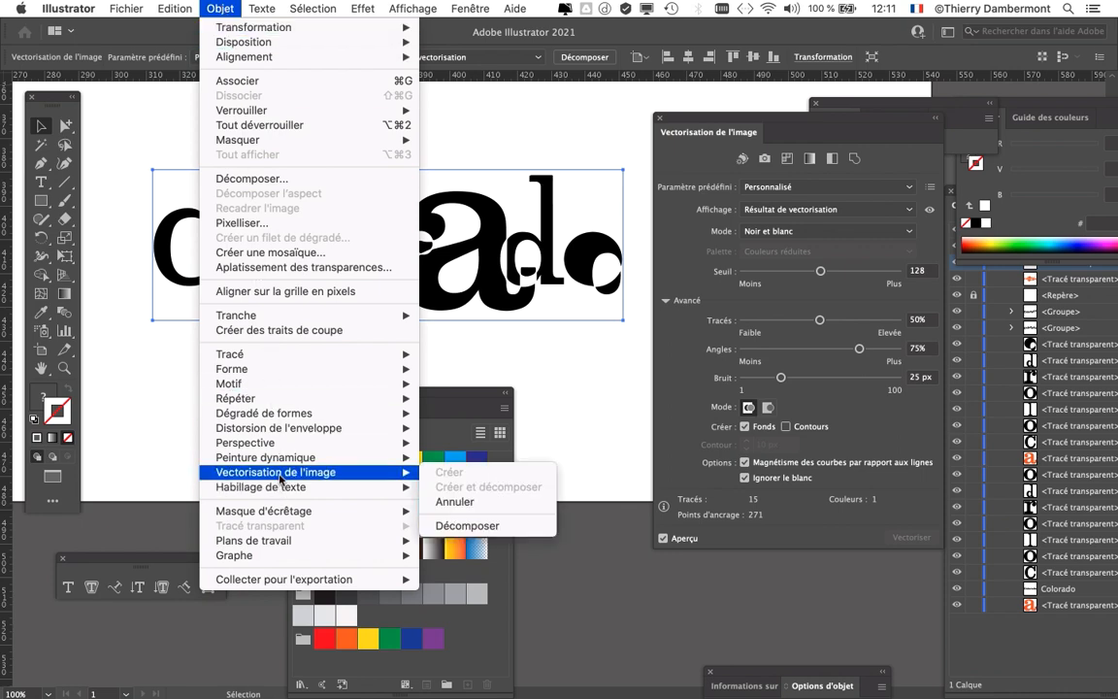
pyautogui.click(464, 529)
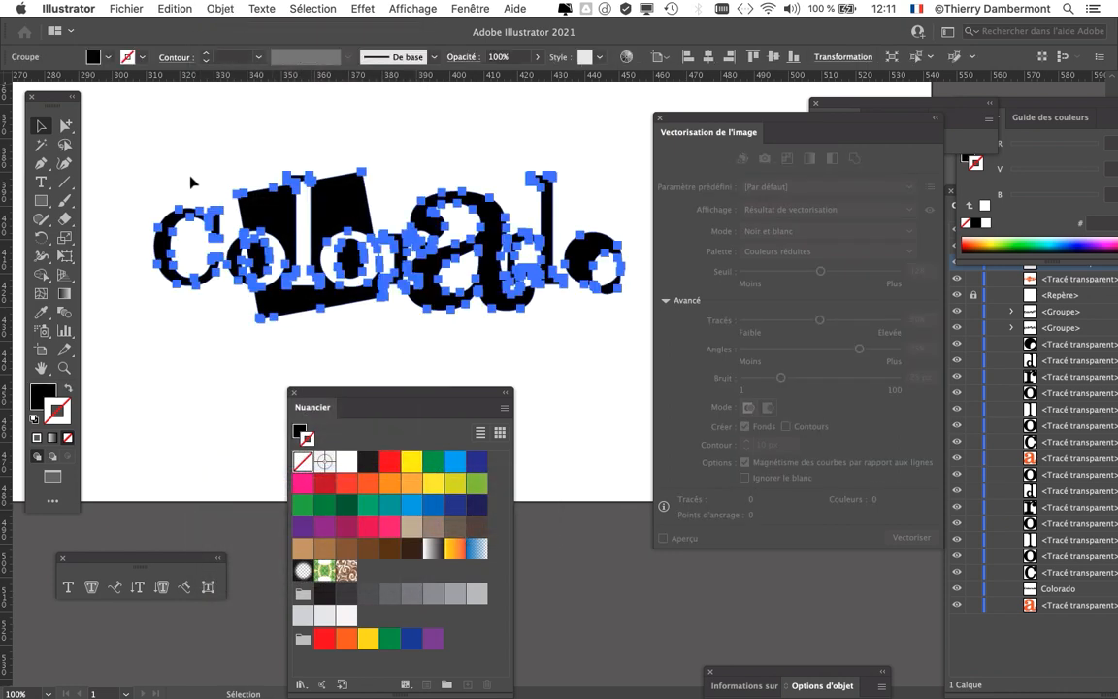
# Select the tilted square piece alone within the expanded group and collapse the image tracing settings
pyautogui.click(68, 125)
pyautogui.click(149, 148)
pyautogui.click(291, 301)
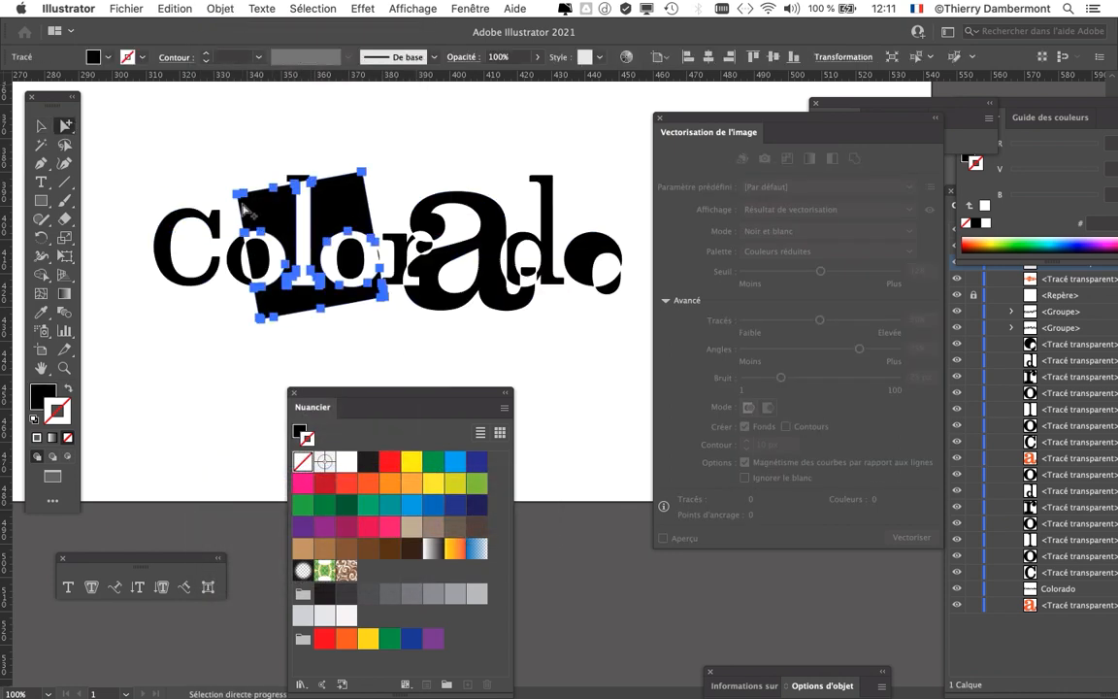
pyautogui.moveTo(690, 121); pyautogui.dragTo(661, 359)
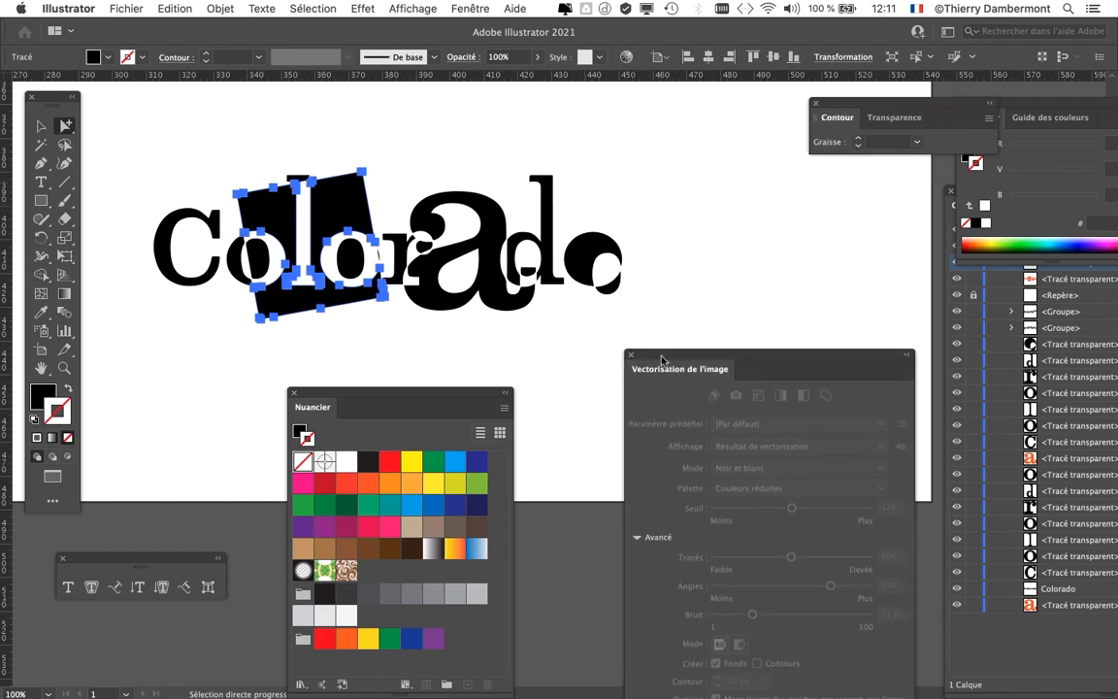
pyautogui.doubleClick(661, 358)
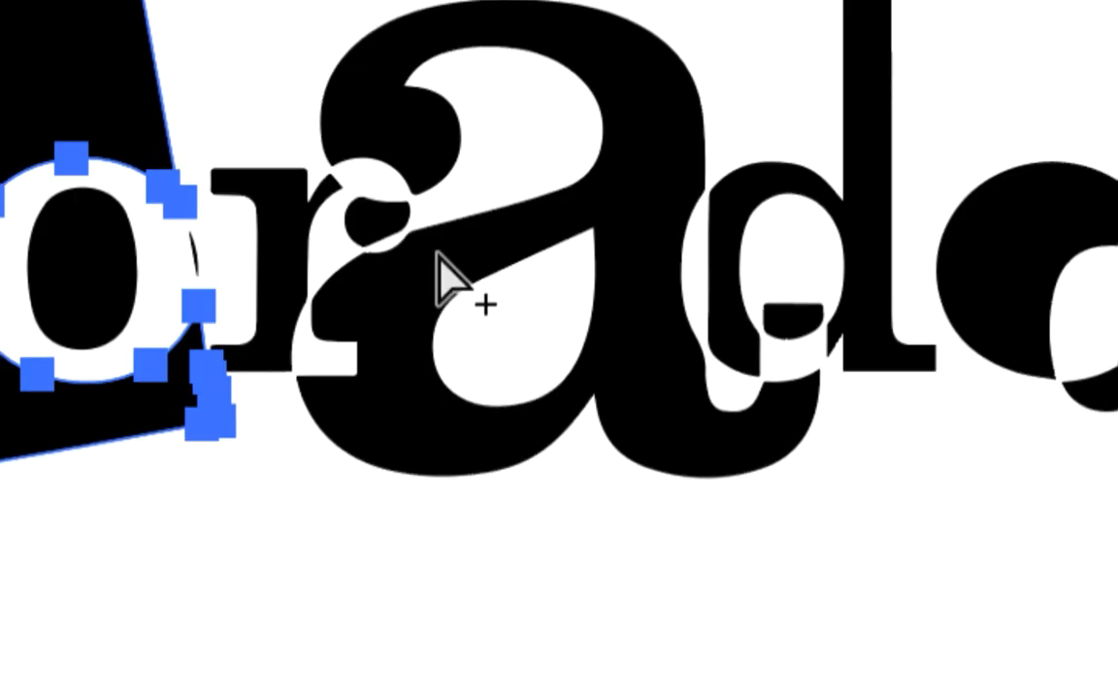
# Select the r piece and the tilted square individually to check their separation, and place the swatches beside the wordmark
pyautogui.click(437, 255)
pyautogui.click(373, 215)
pyautogui.click(392, 242)
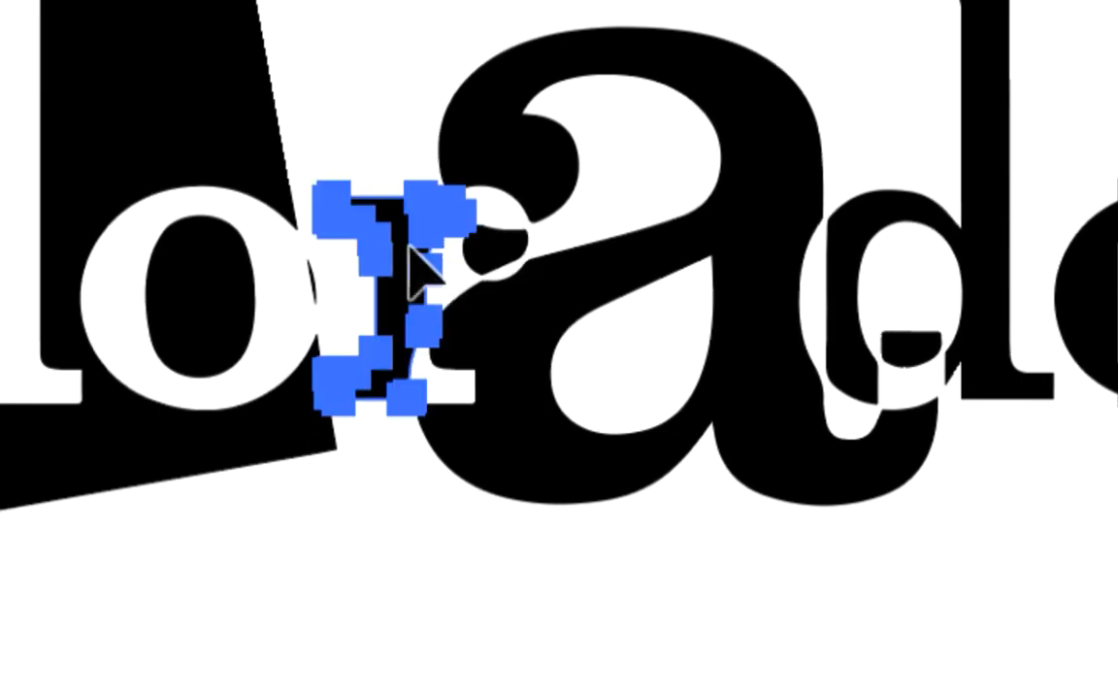
pyautogui.click(181, 270)
pyautogui.click(364, 233)
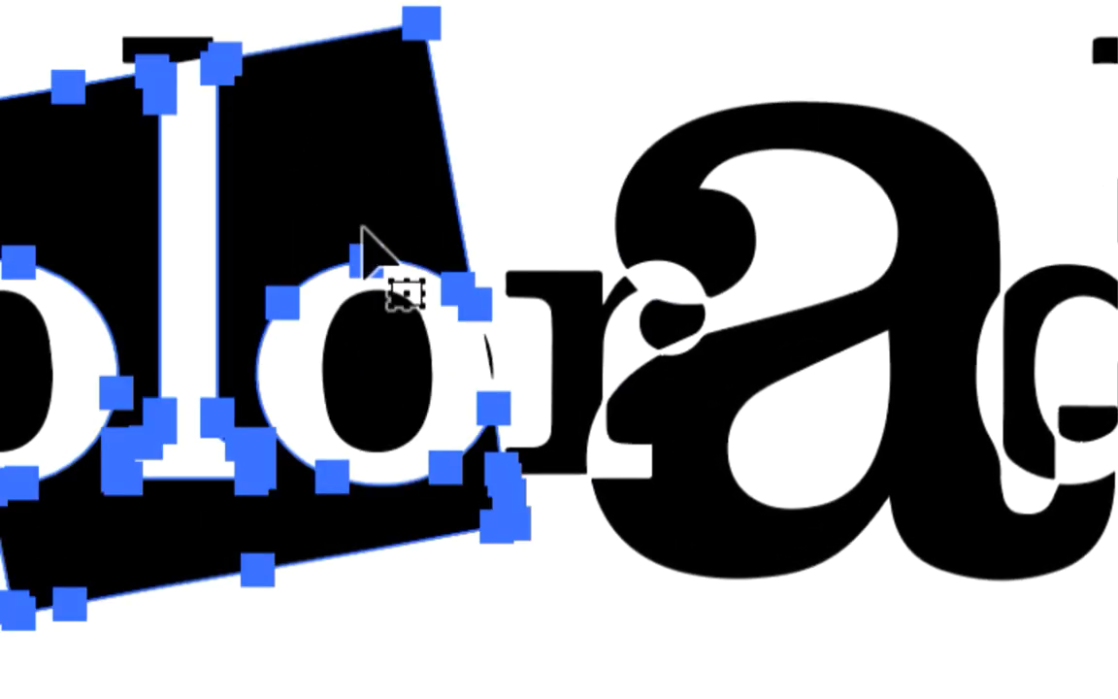
pyautogui.moveTo(406, 403); pyautogui.dragTo(799, 208)
pyautogui.moveTo(739, 289); pyautogui.dragTo(610, 254)
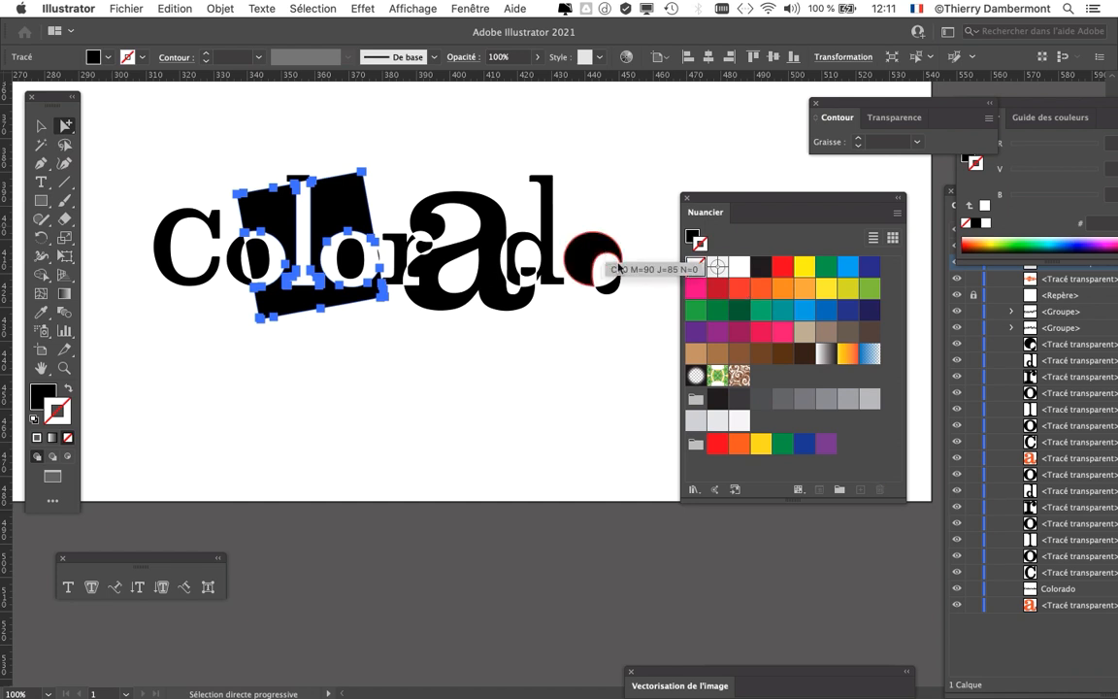
pyautogui.press('super+z')
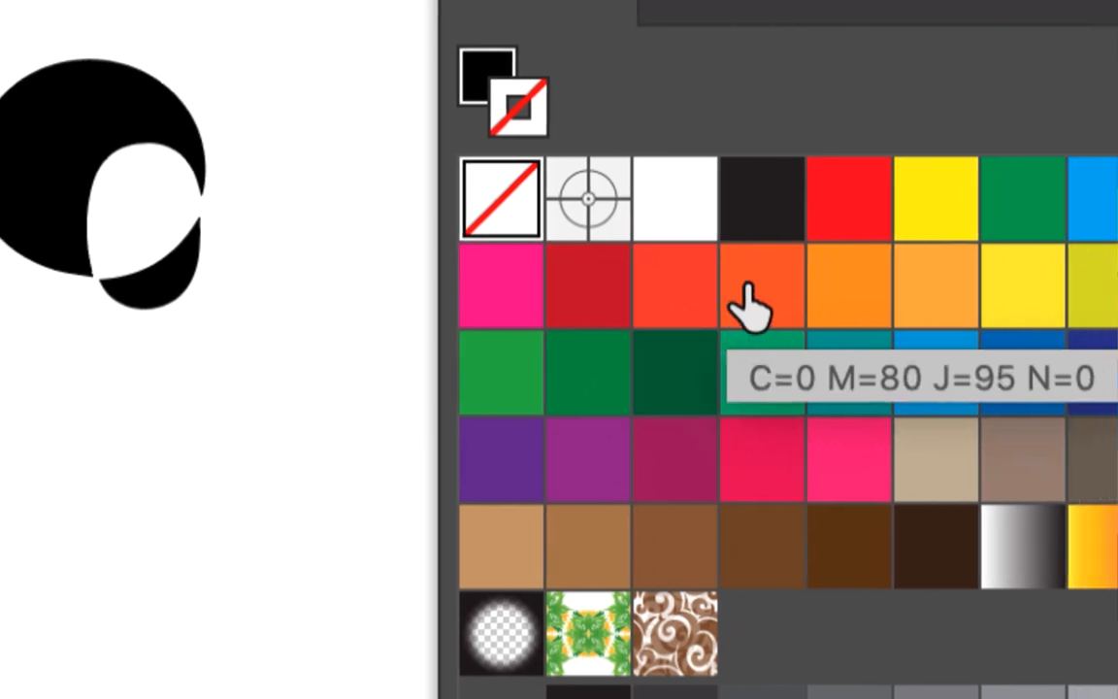
pyautogui.moveTo(746, 309); pyautogui.dragTo(624, 262)
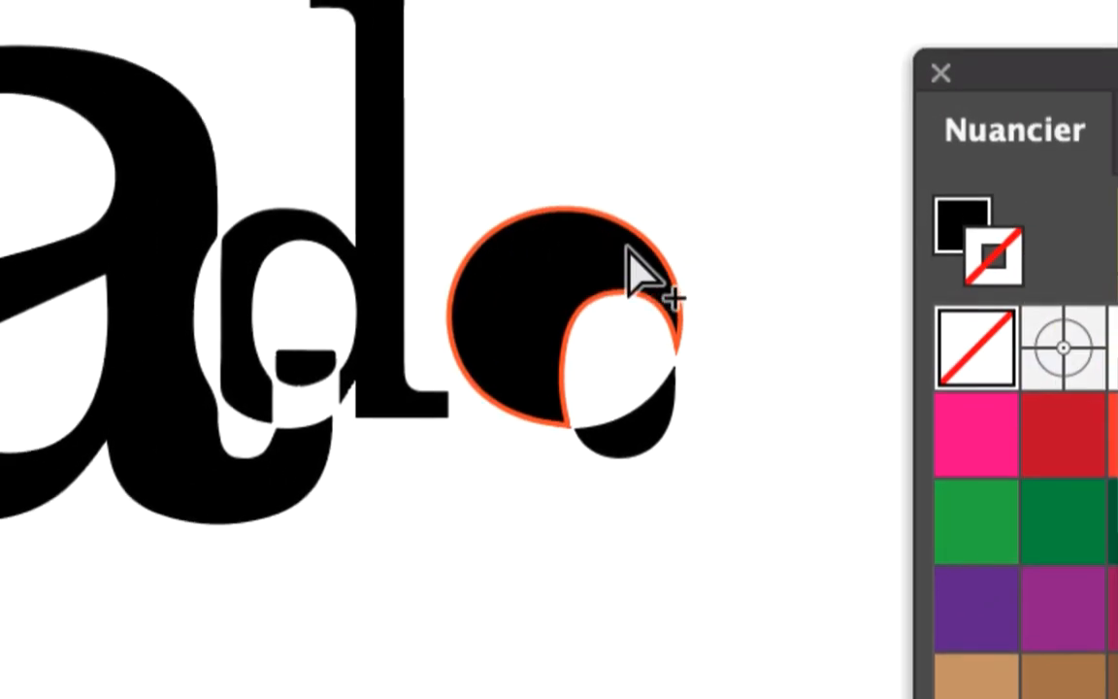
pyautogui.press('super+z')
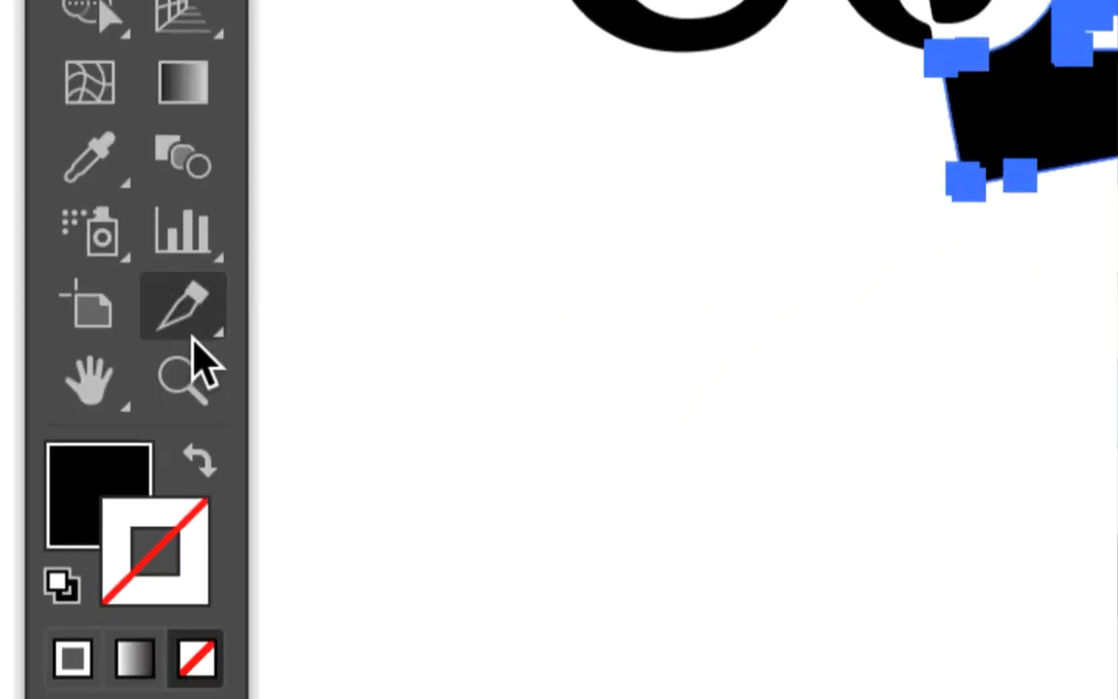
# Make the fill active, apply an orange swatch to the larger piece of the final o, and clear the swatches away
pyautogui.click(87, 519)
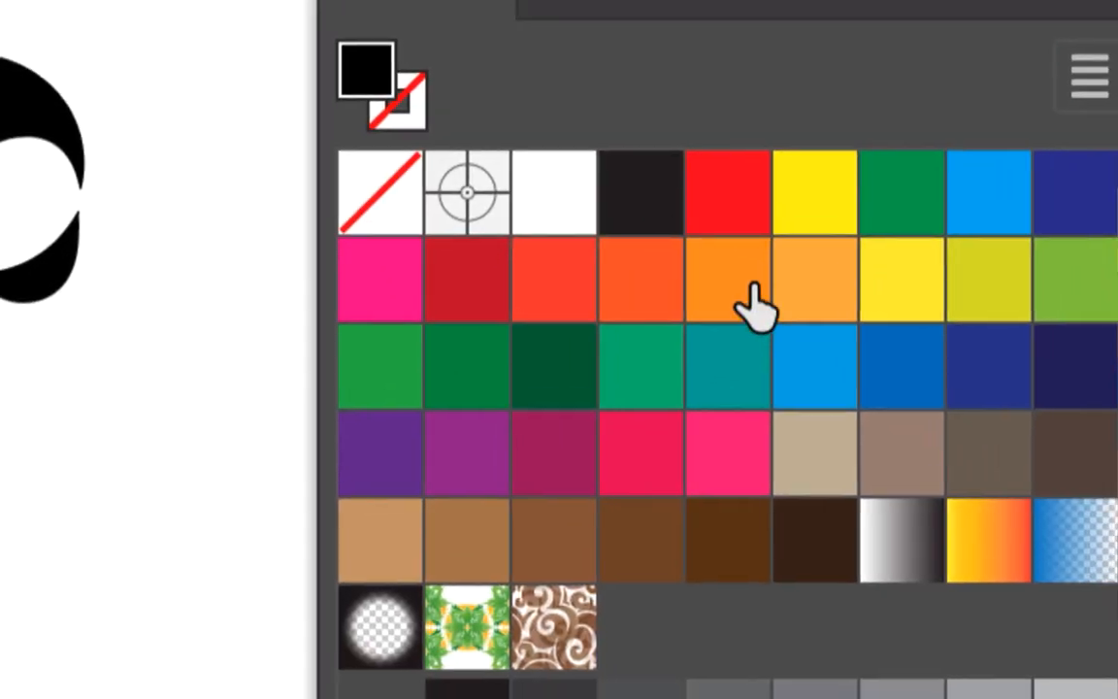
pyautogui.moveTo(1087, 403); pyautogui.dragTo(314, 267)
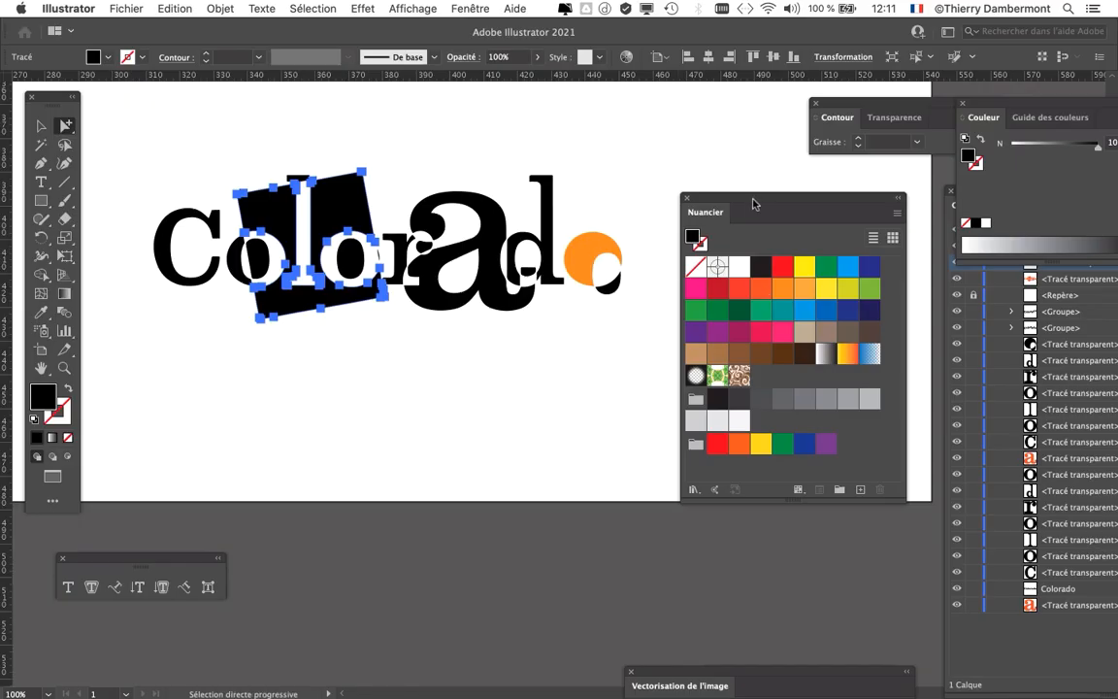
pyautogui.moveTo(753, 203); pyautogui.dragTo(790, 266)
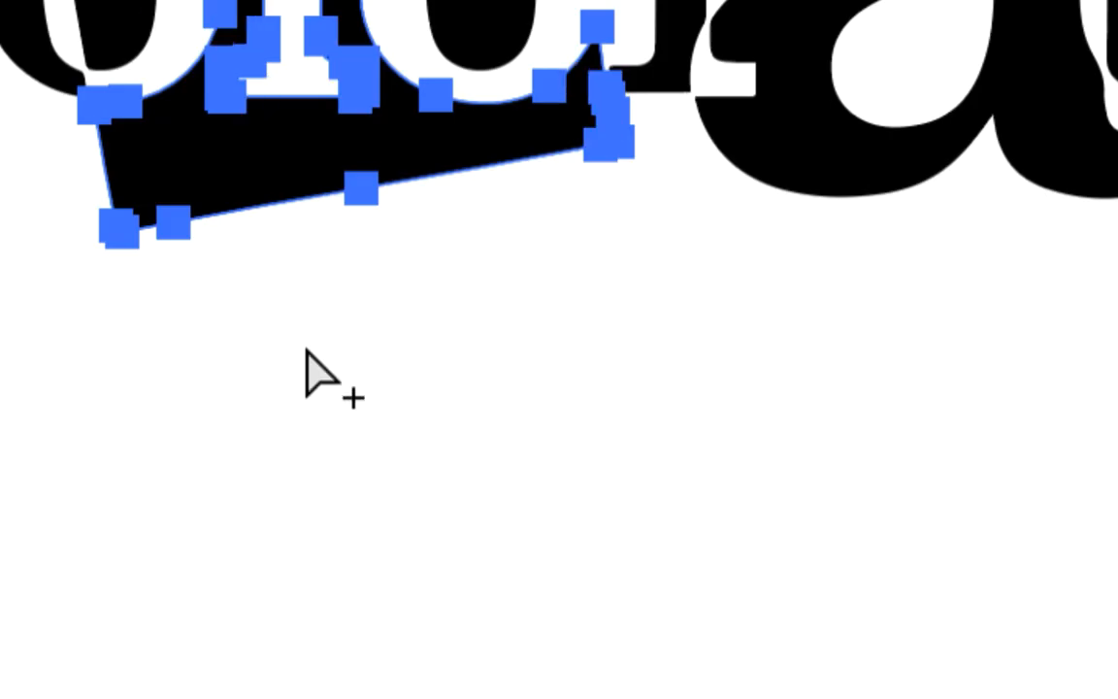
# Fill the inner pieces of the first two o letters, the r and the d with the green swatch, and deselect them
pyautogui.click(309, 354)
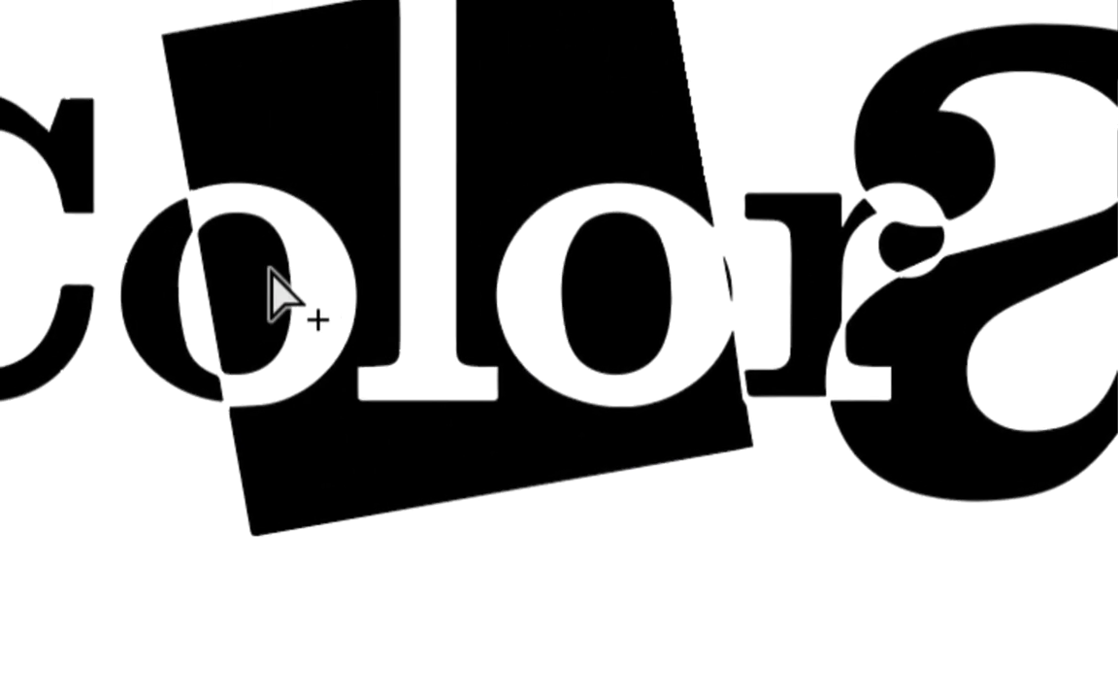
pyautogui.click(247, 276)
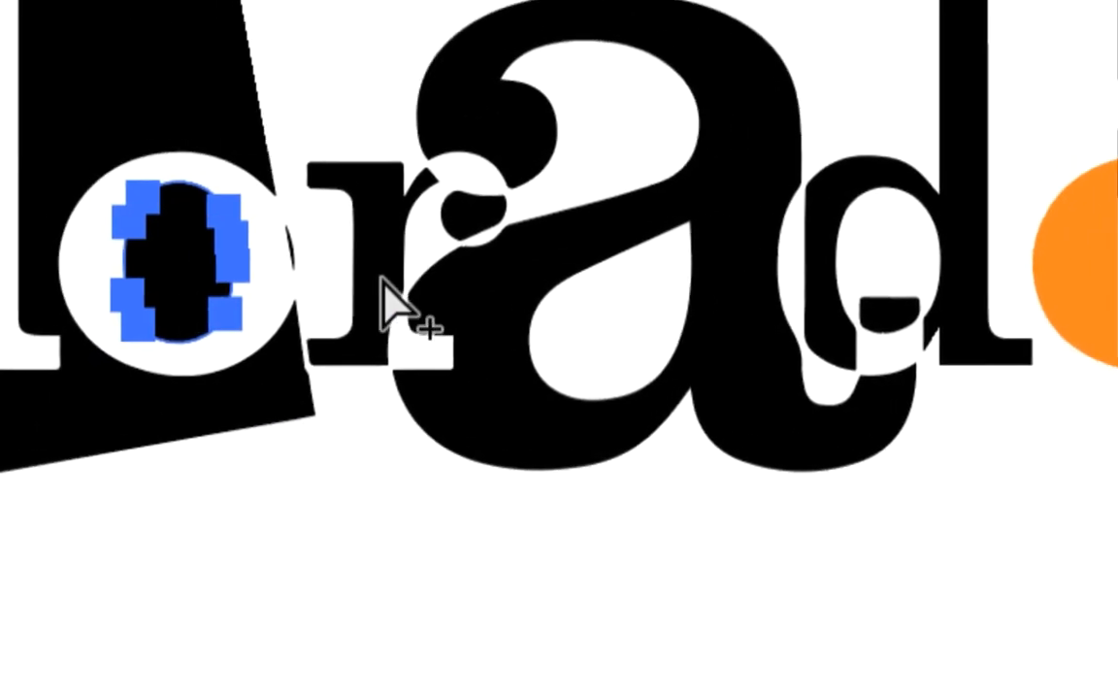
pyautogui.keyDown('shift'); pyautogui.click(531, 275); pyautogui.keyUp('shift')
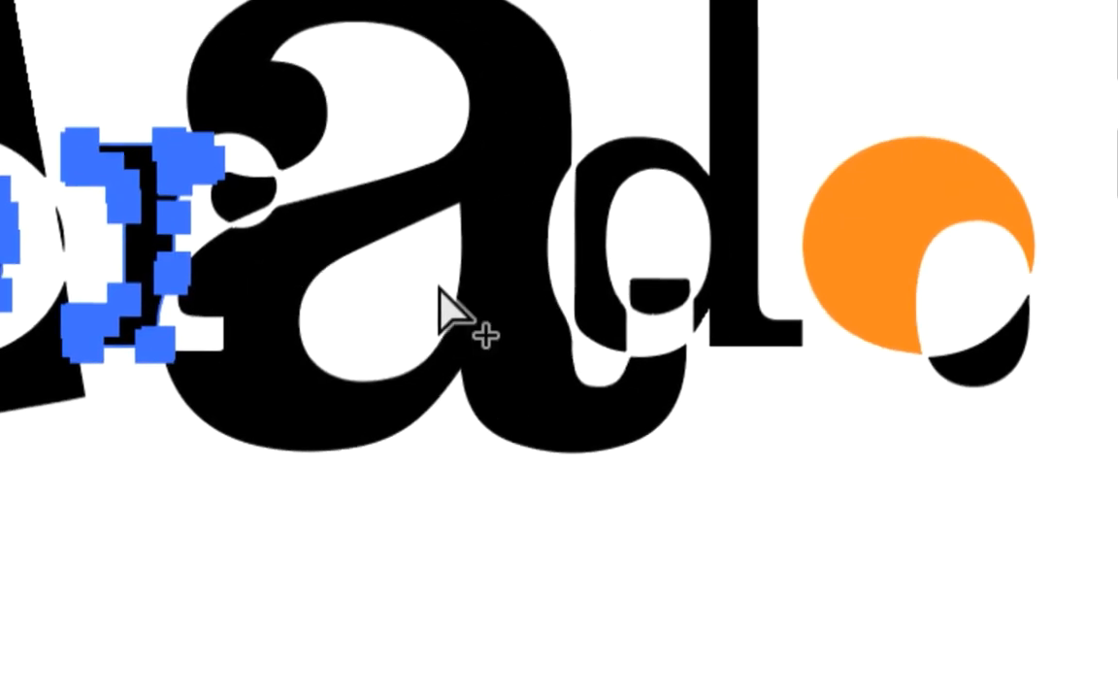
pyautogui.keyDown('shift'); pyautogui.click(972, 300); pyautogui.keyUp('shift')
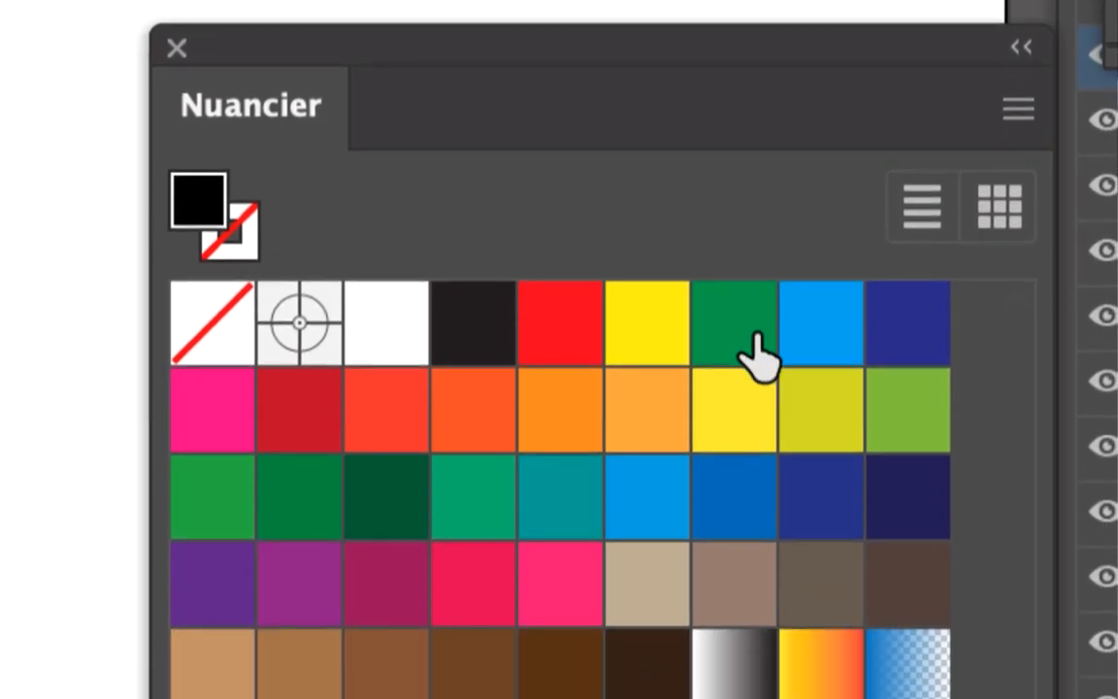
pyautogui.click(744, 332)
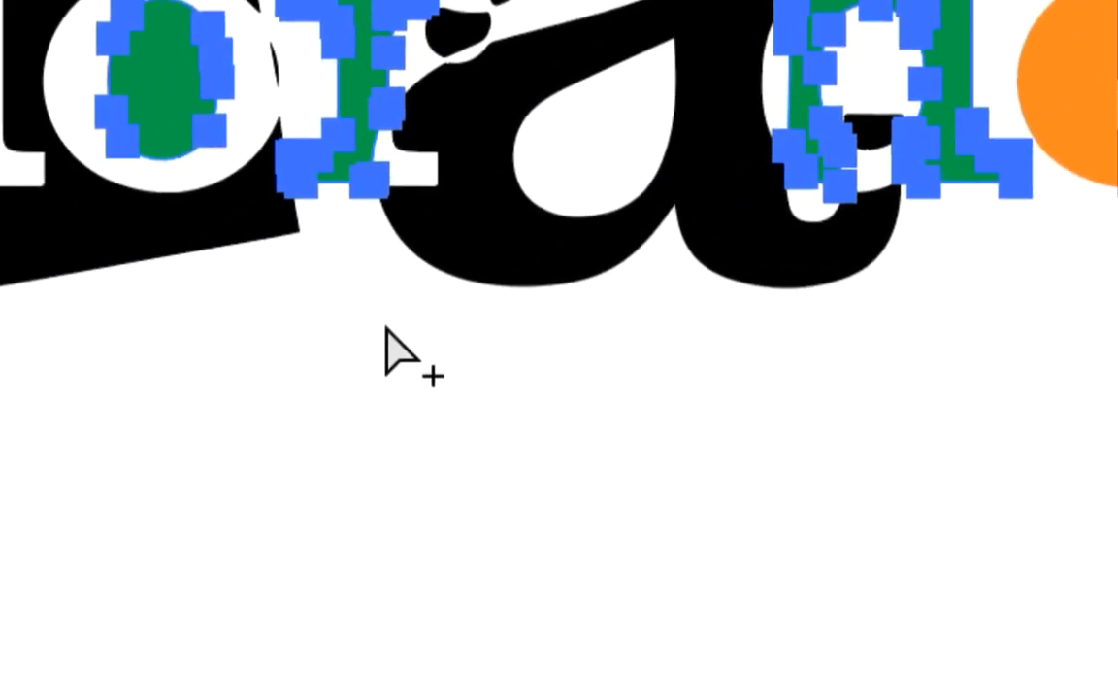
pyautogui.click(9, 415)
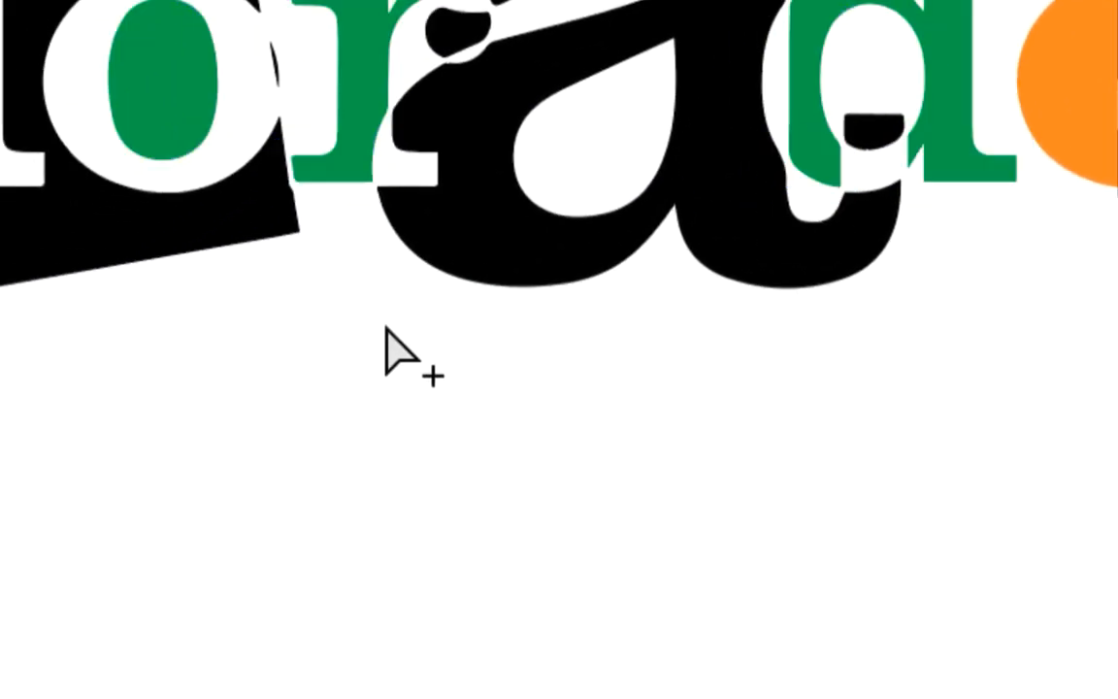
pyautogui.press('alt')
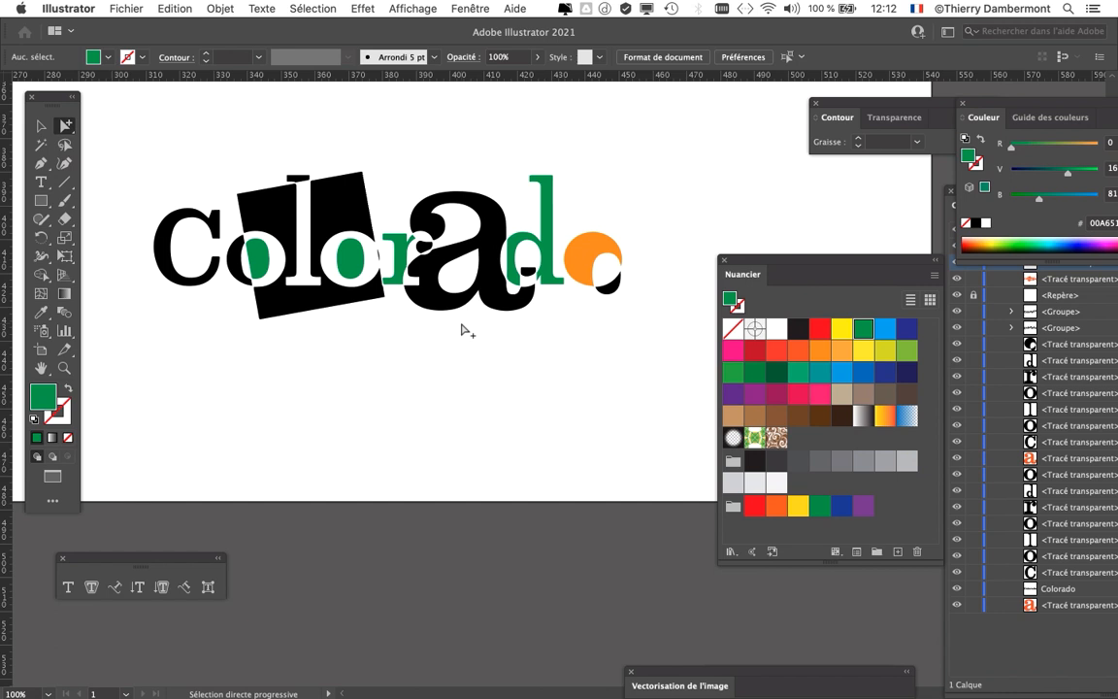
# Fill the large a with a pink swatch and the outer sliver of the first o with the light blue swatch
pyautogui.click(447, 304)
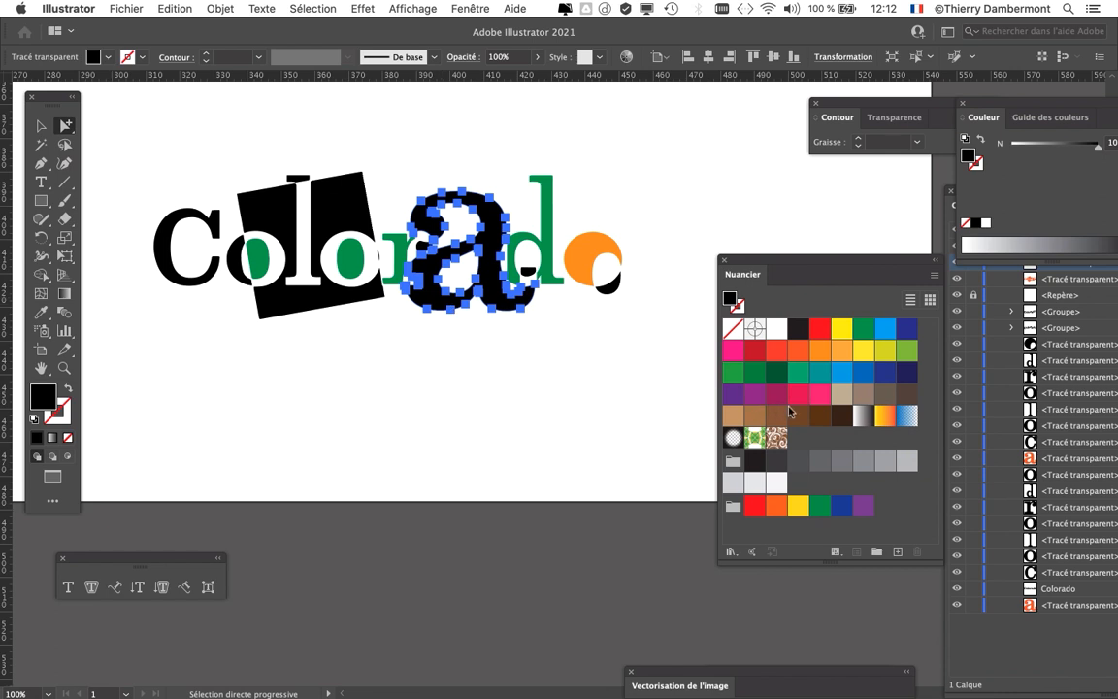
pyautogui.click(824, 394)
pyautogui.click(505, 412)
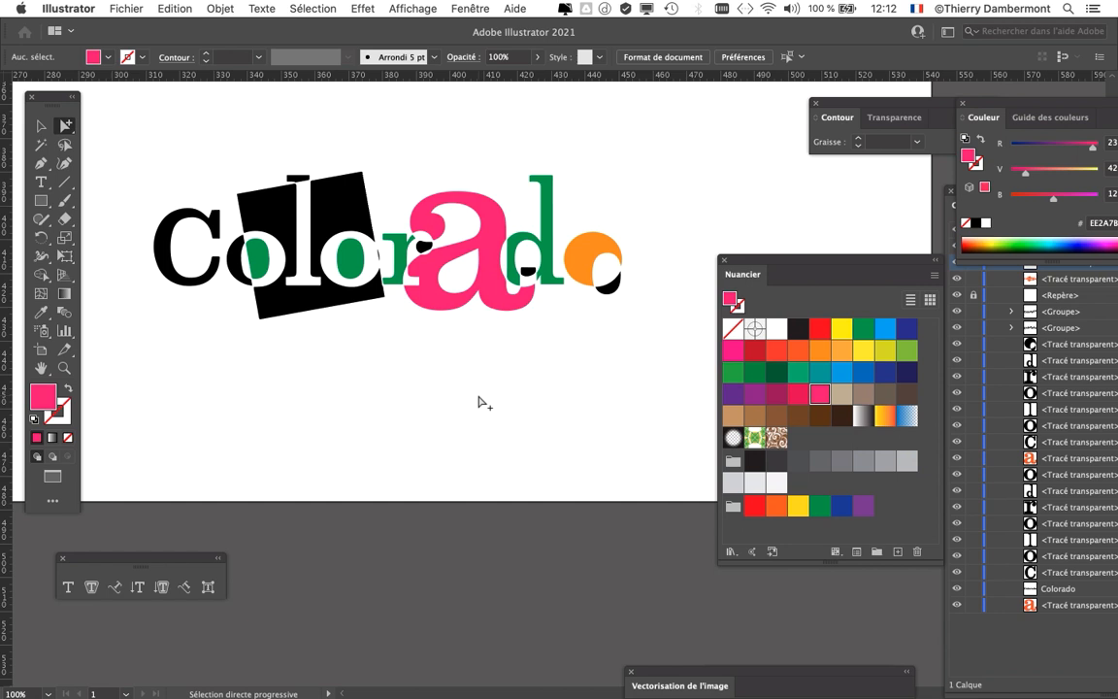
pyautogui.click(241, 269)
pyautogui.click(886, 335)
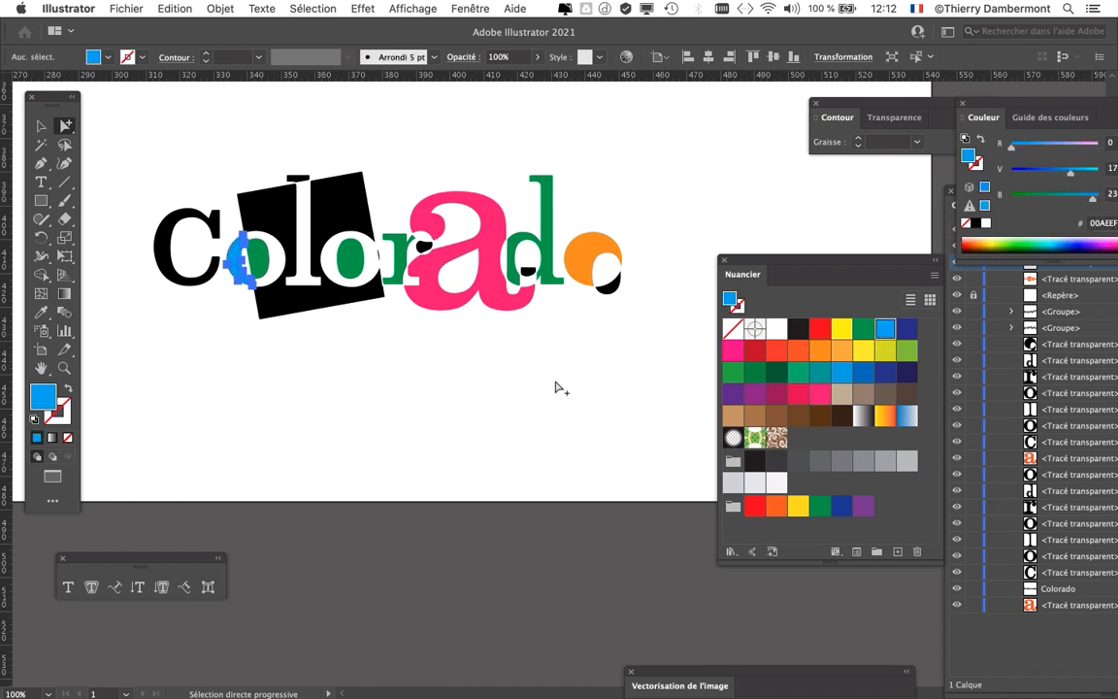
pyautogui.click(408, 400)
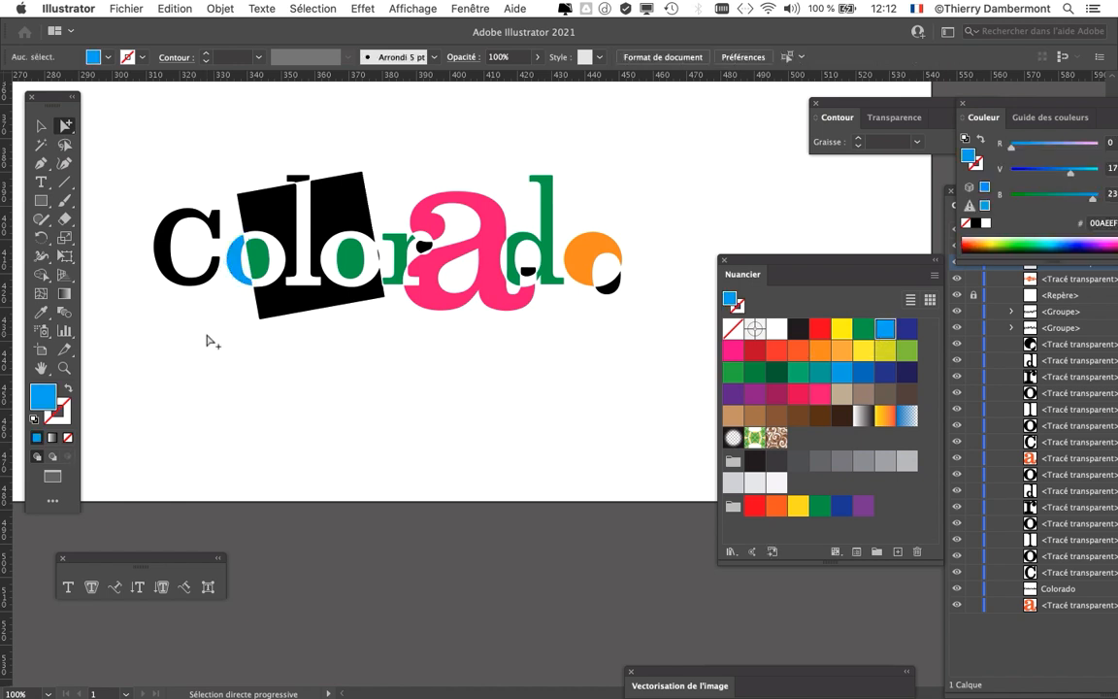
# Fill the small overlap piece between the r and a with green, and the one between the a and d with magenta
pyautogui.click(423, 249)
pyautogui.click(864, 331)
pyautogui.click(569, 379)
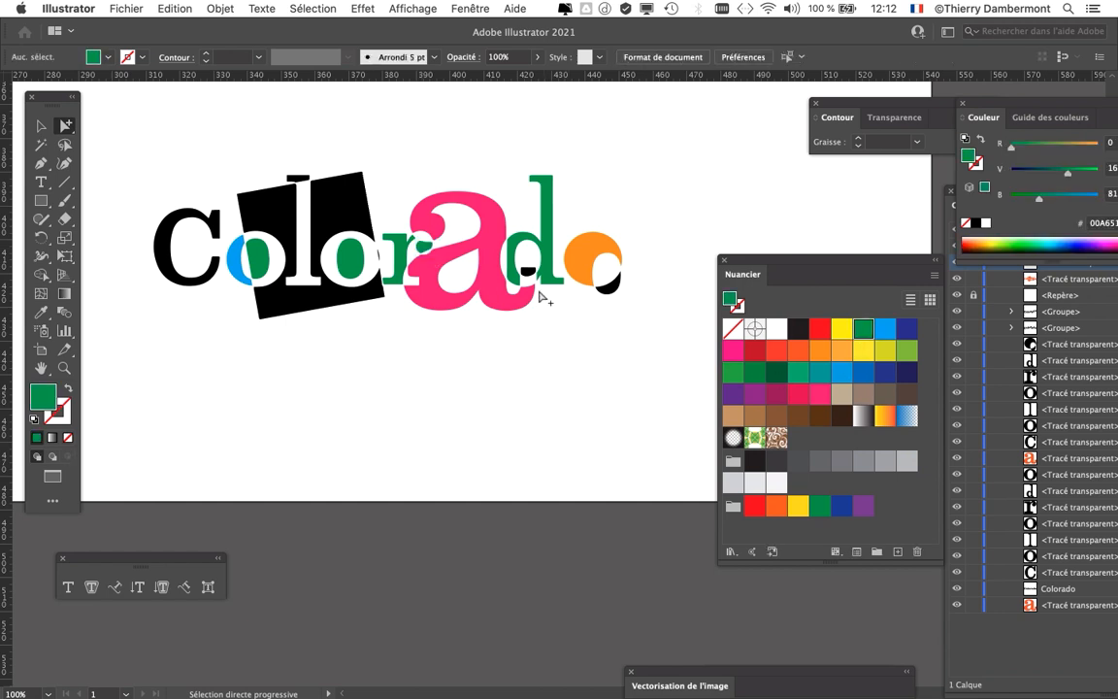
pyautogui.click(532, 273)
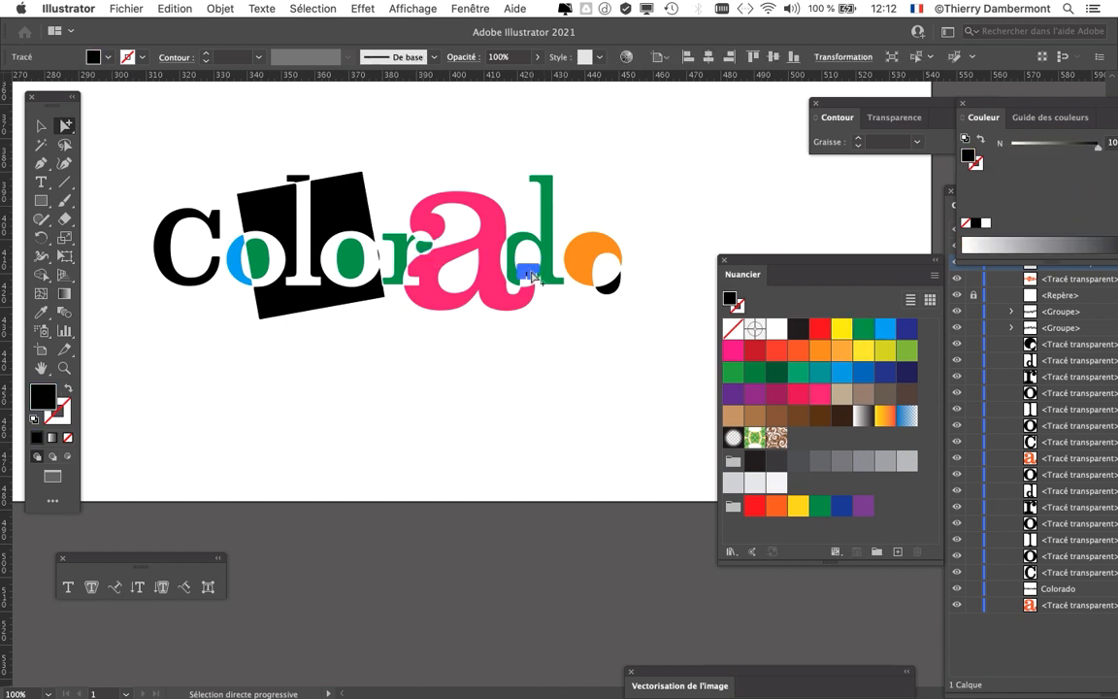
pyautogui.click(732, 351)
pyautogui.click(586, 316)
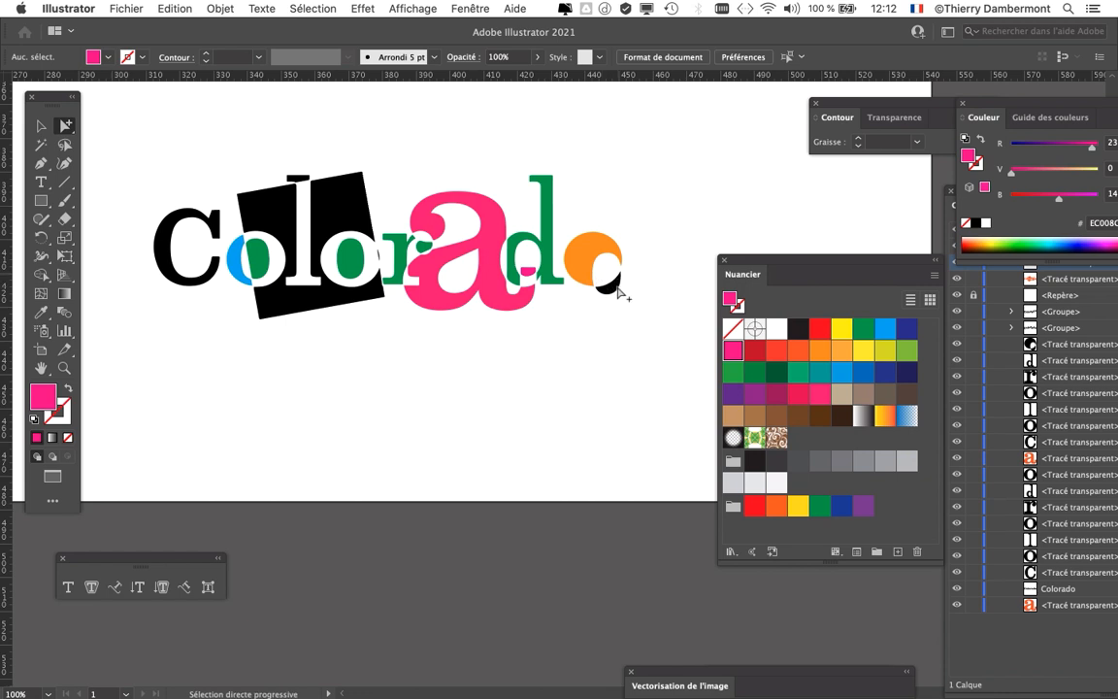
# Fill the remaining black piece of the final o with the orange swatch and move the swatches below the wordmark
pyautogui.click(616, 289)
pyautogui.click(830, 354)
pyautogui.click(411, 382)
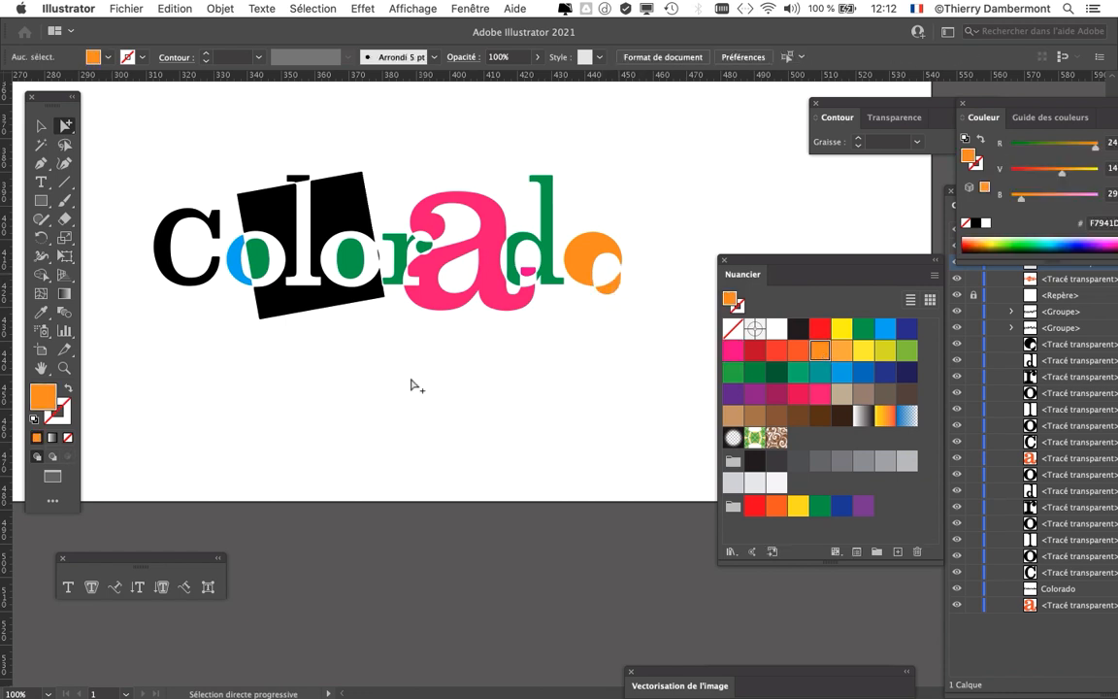
pyautogui.scroll(1, 216, 275)
pyautogui.press('alt')
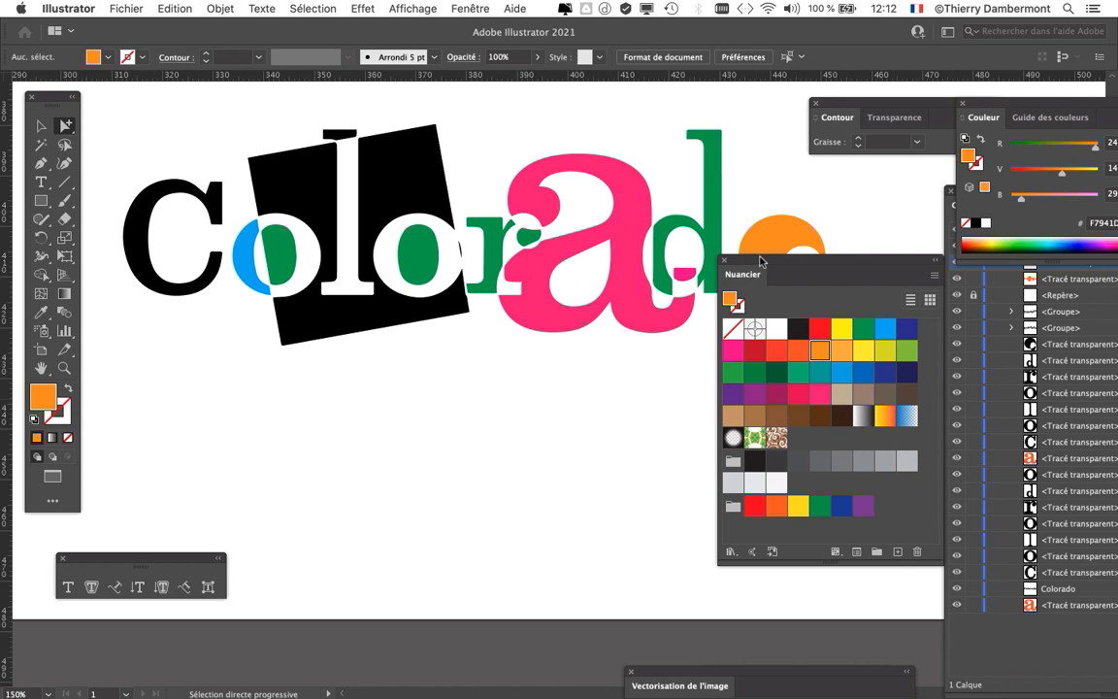
pyautogui.moveTo(762, 260); pyautogui.dragTo(674, 472)
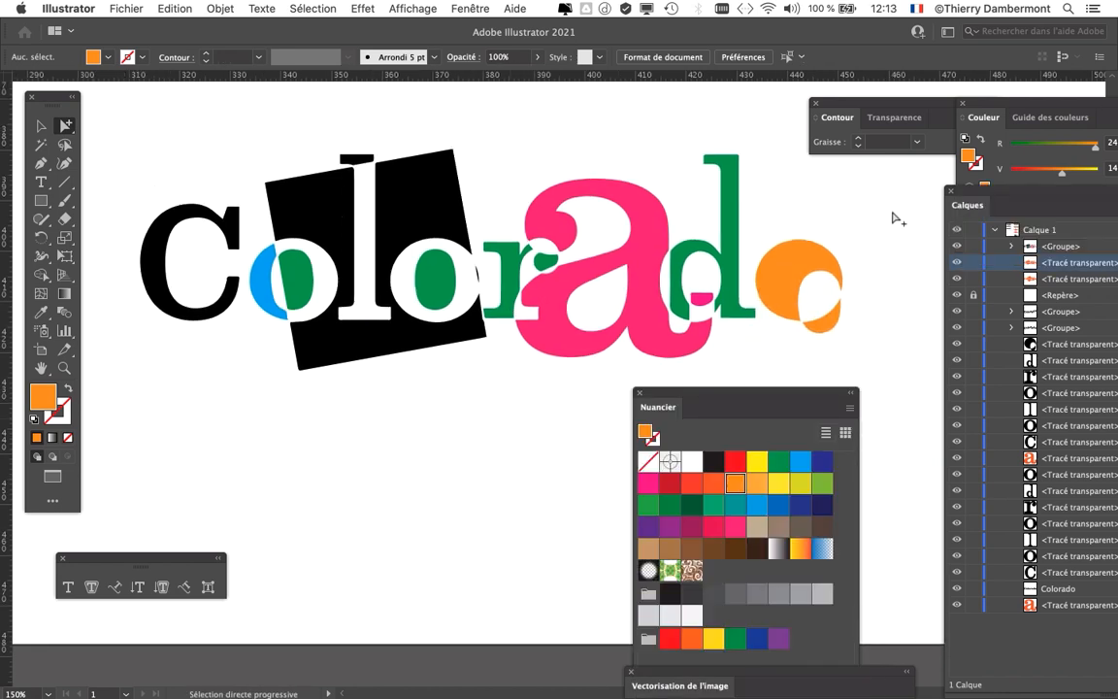
# Select the whole orange wordmark above, examine its compound path entry among the layers, and deselect it
pyautogui.scroll(10, 457, 306)
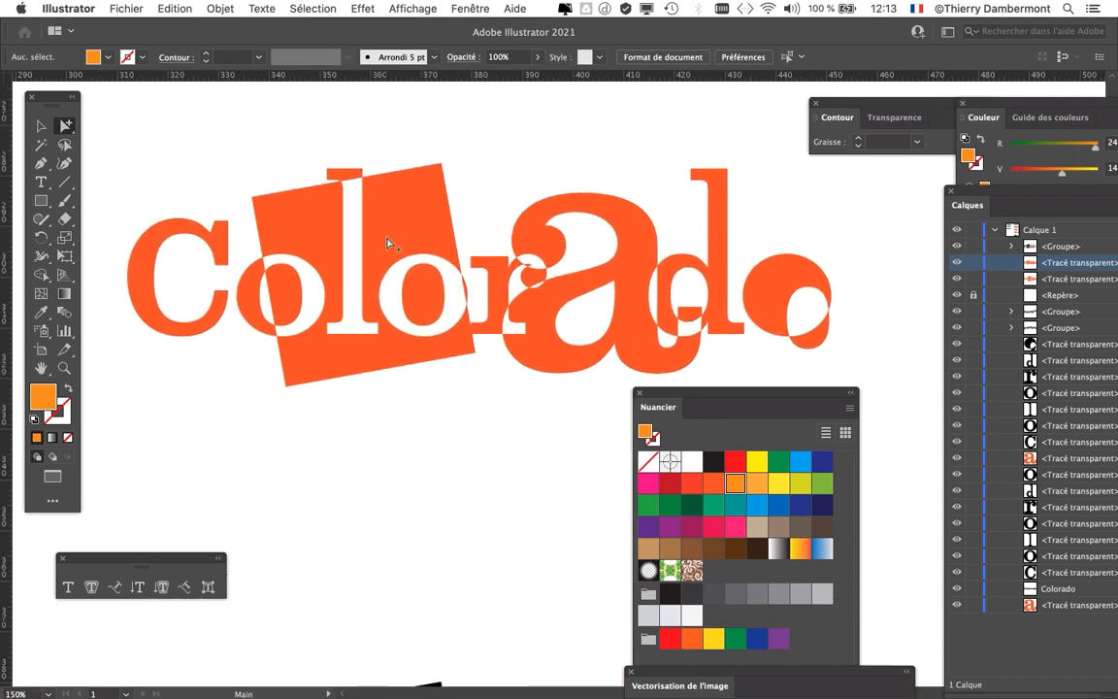
pyautogui.click(41, 125)
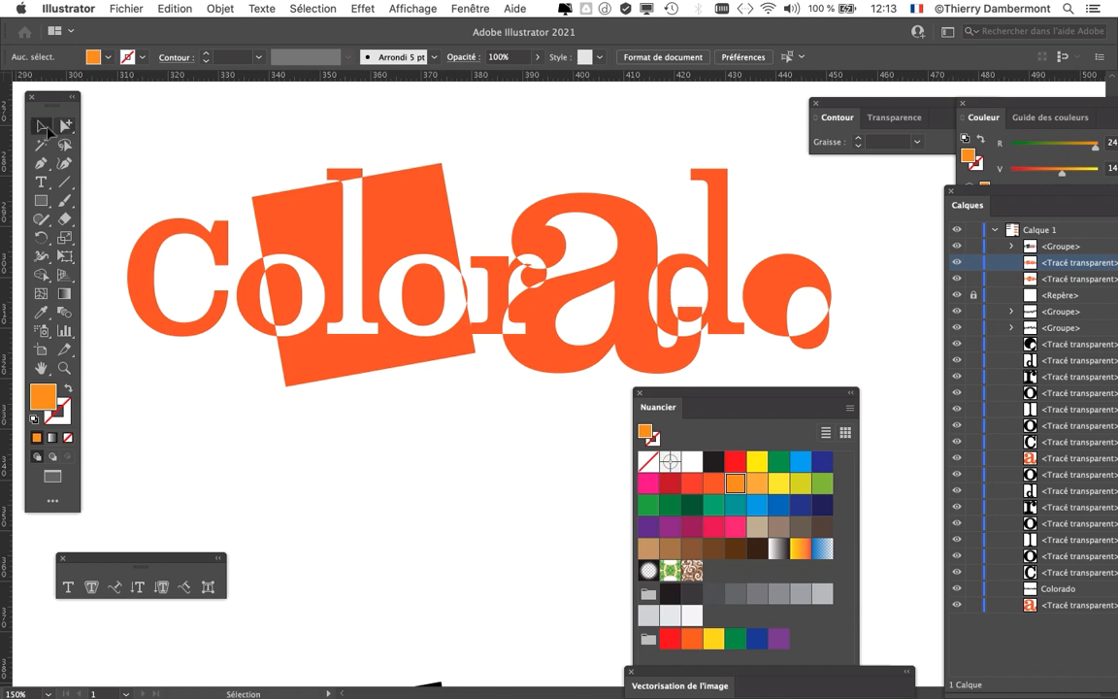
pyautogui.press('super+a')
pyautogui.moveTo(994, 206); pyautogui.dragTo(507, 174)
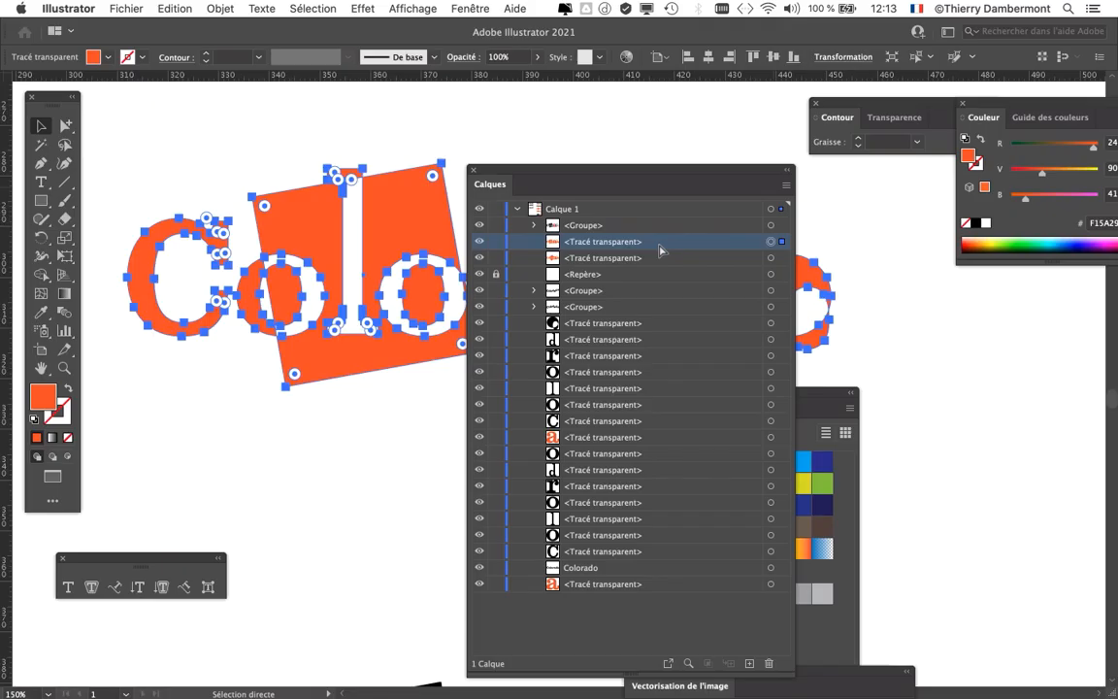
pyautogui.press('v')
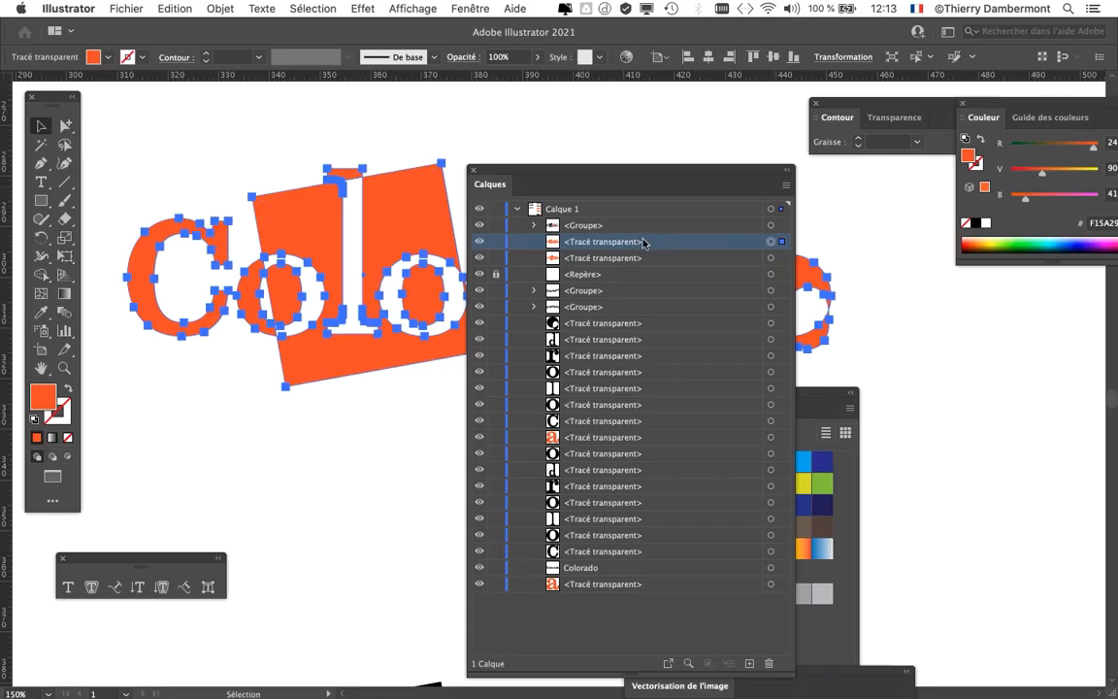
pyautogui.moveTo(530, 170); pyautogui.dragTo(954, 326)
pyautogui.moveTo(777, 412); pyautogui.dragTo(670, 466)
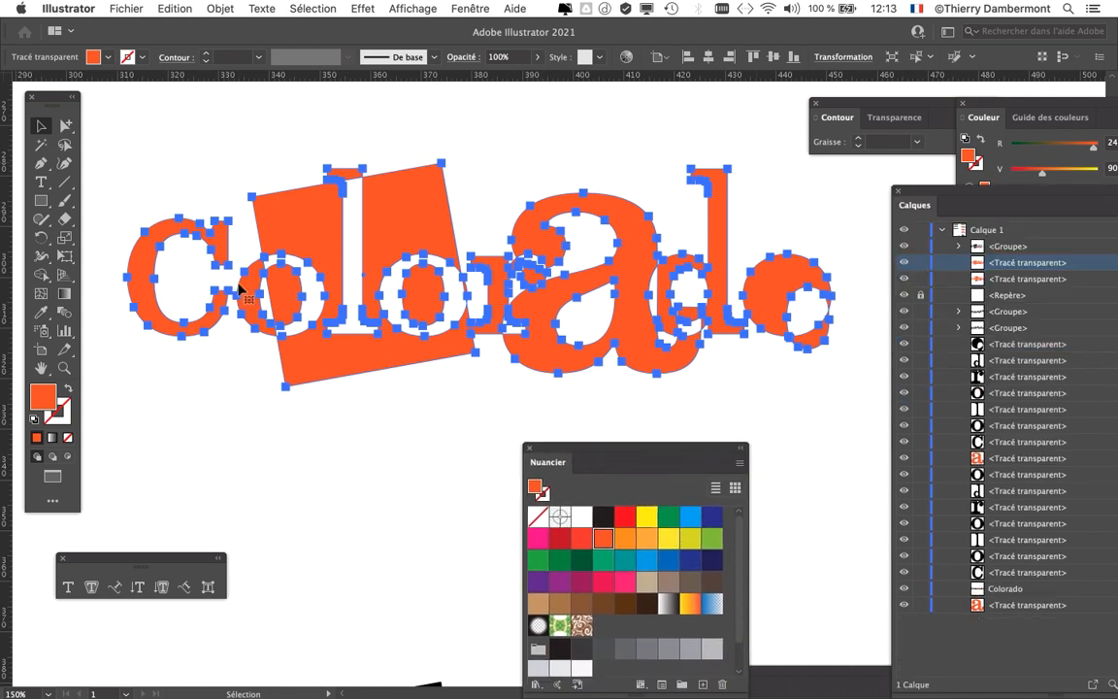
pyautogui.click(174, 281)
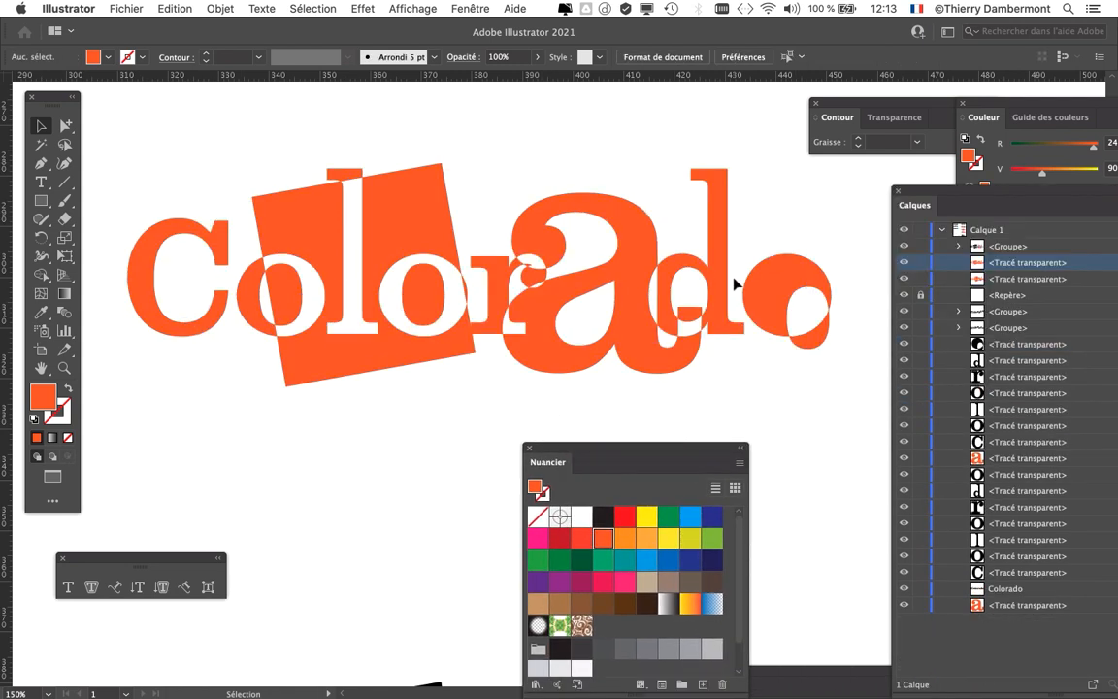
# Select only the tilted square inside the orange compound path and move it over the C and first o
pyautogui.hotkey('ctrl', 'a')
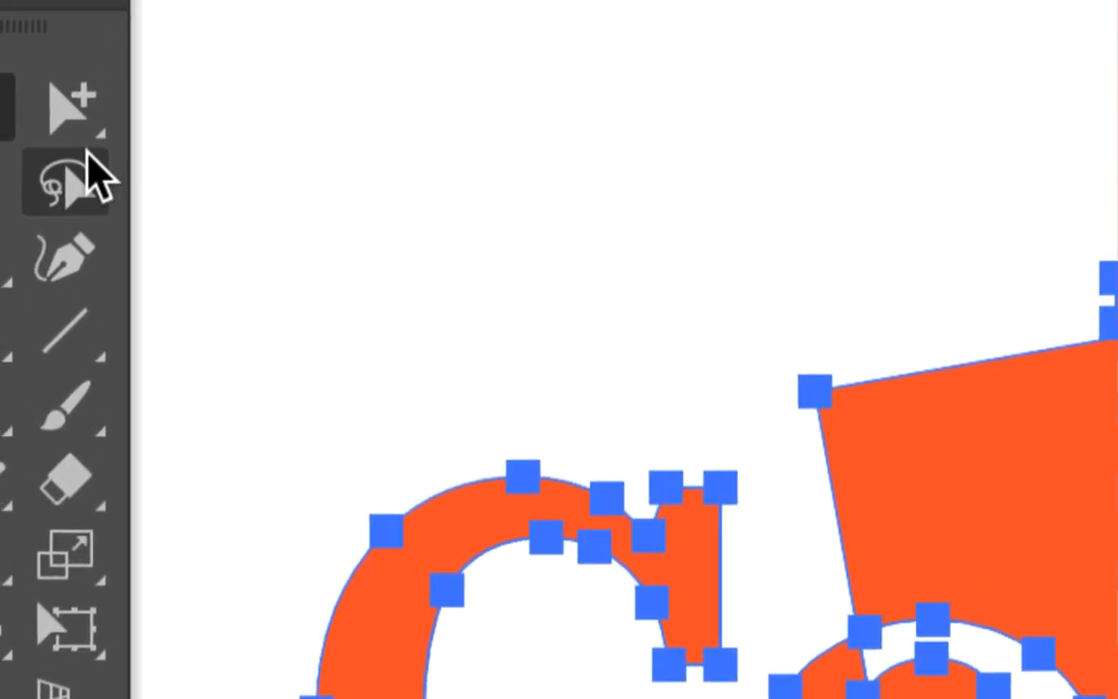
pyautogui.click(94, 165)
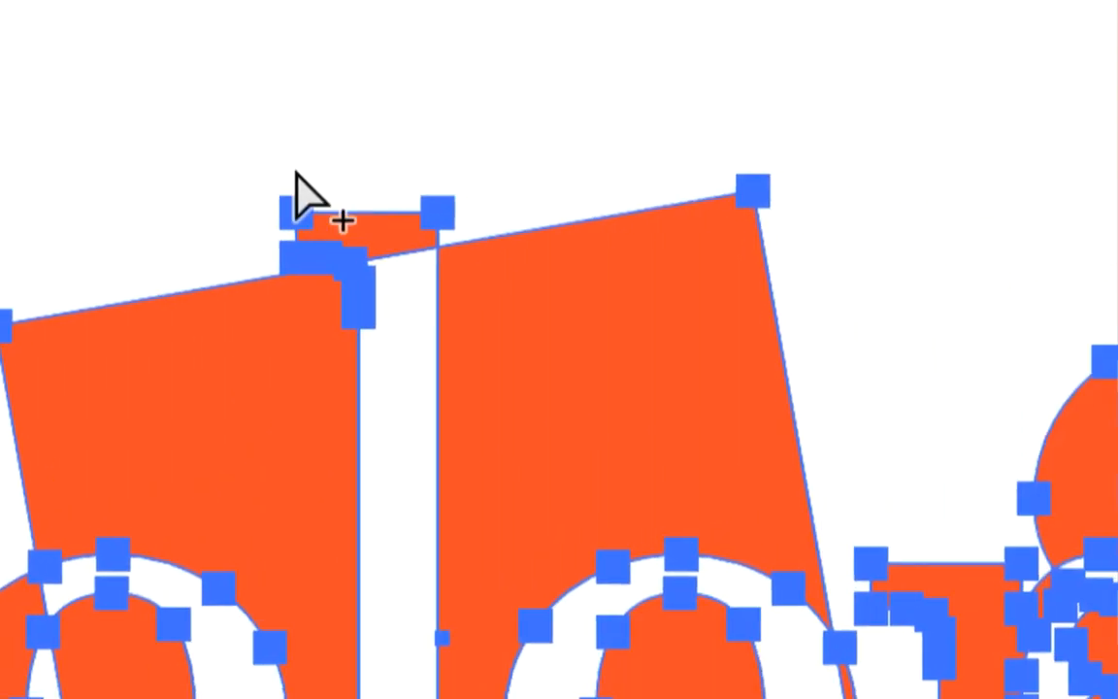
pyautogui.click(296, 167)
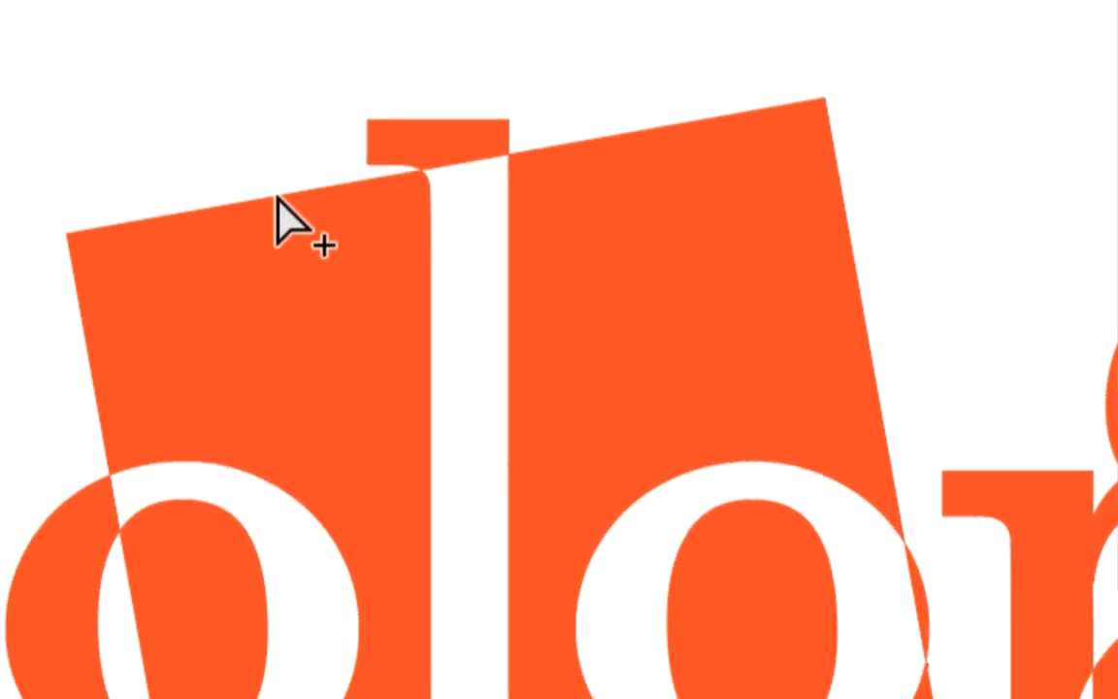
pyautogui.click(198, 327)
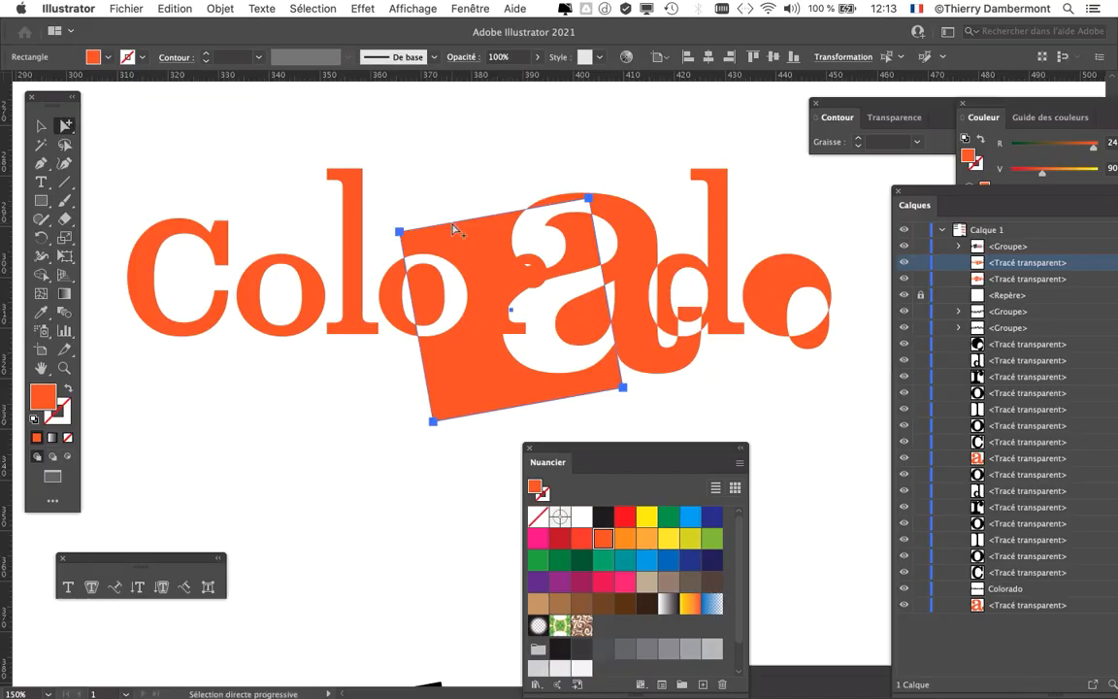
pyautogui.moveTo(421, 235); pyautogui.dragTo(194, 184)
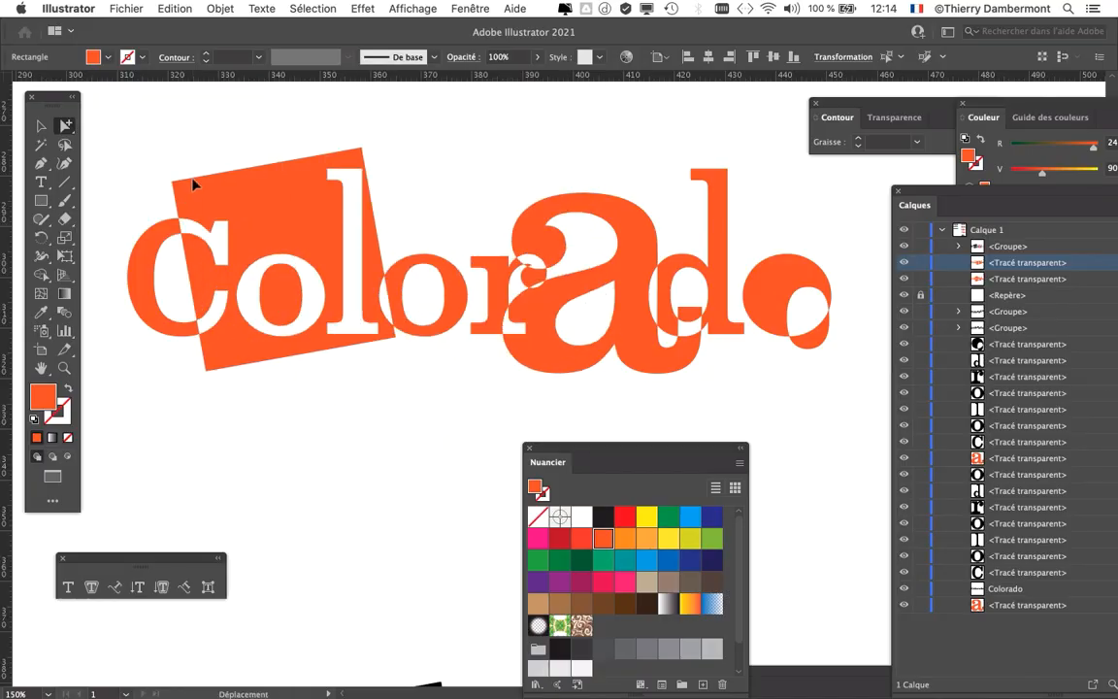
# Enlarge and rotate the square with Free Transform so it spans from the C to the r, and deselect it
pyautogui.click(65, 256)
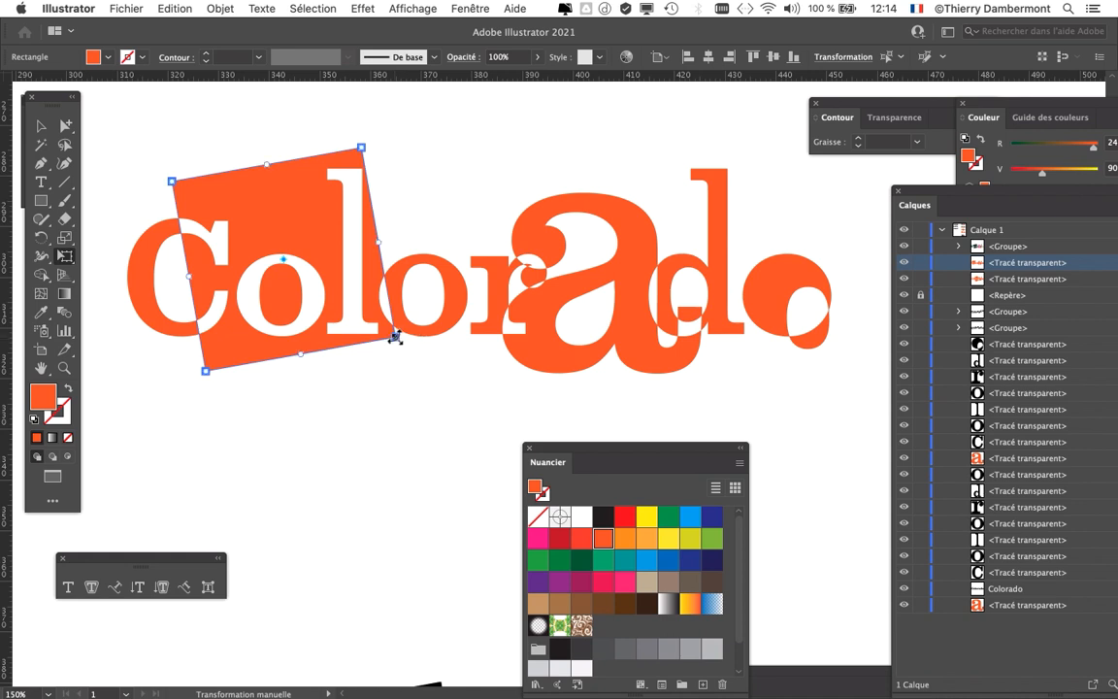
pyautogui.moveTo(395, 336); pyautogui.dragTo(430, 134)
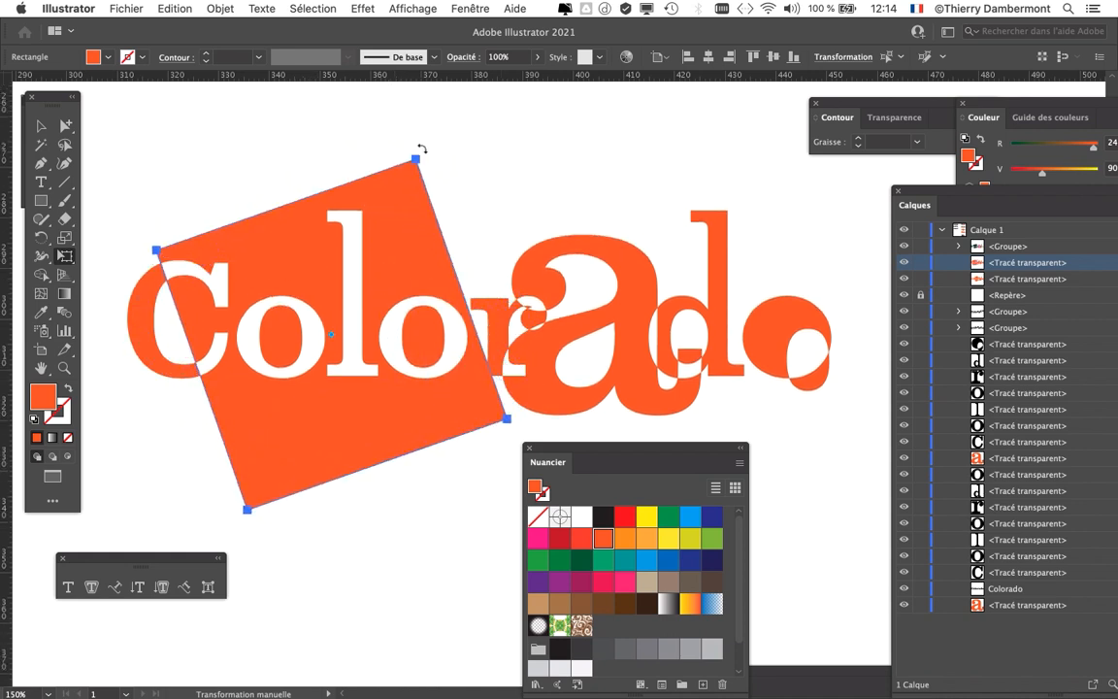
pyautogui.click(65, 126)
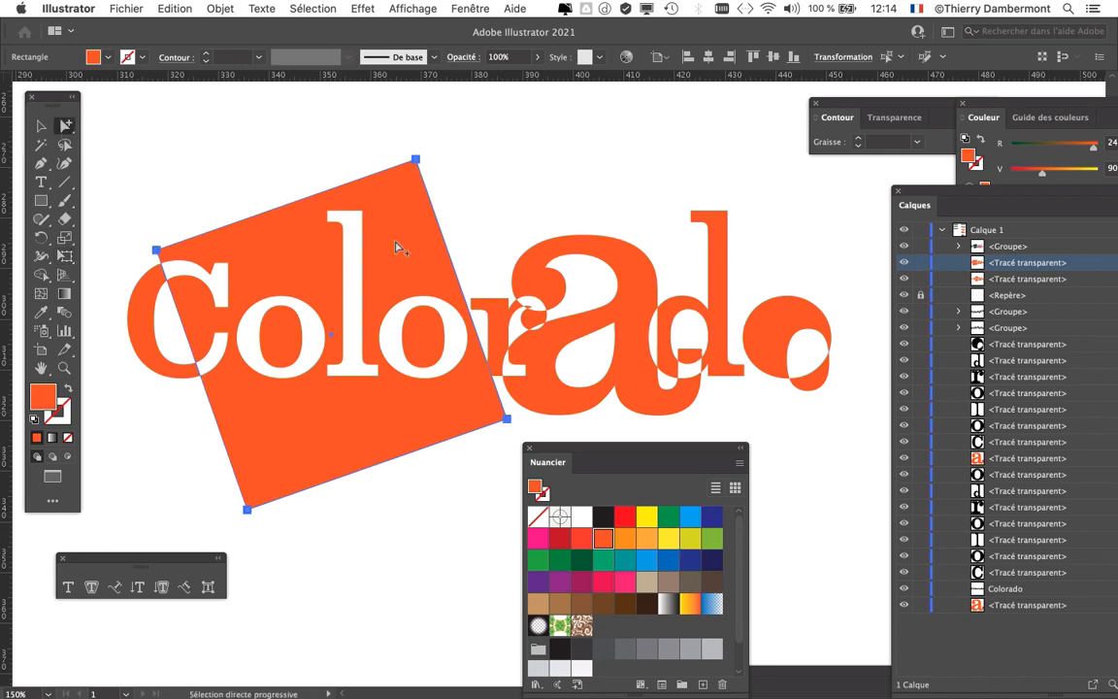
pyautogui.moveTo(368, 221); pyautogui.dragTo(354, 176)
pyautogui.click(354, 180)
pyautogui.click(456, 149)
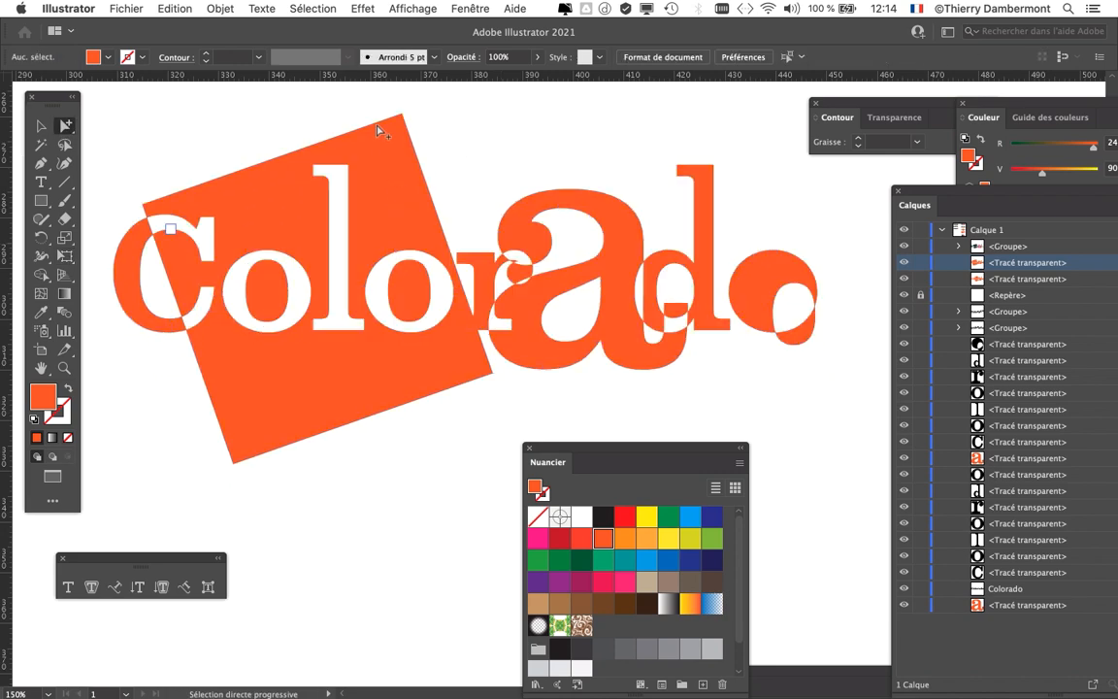
# Move the enlarged square outward so it surrounds the C and most of the first o, and deselect it
pyautogui.moveTo(379, 120); pyautogui.dragTo(252, 74)
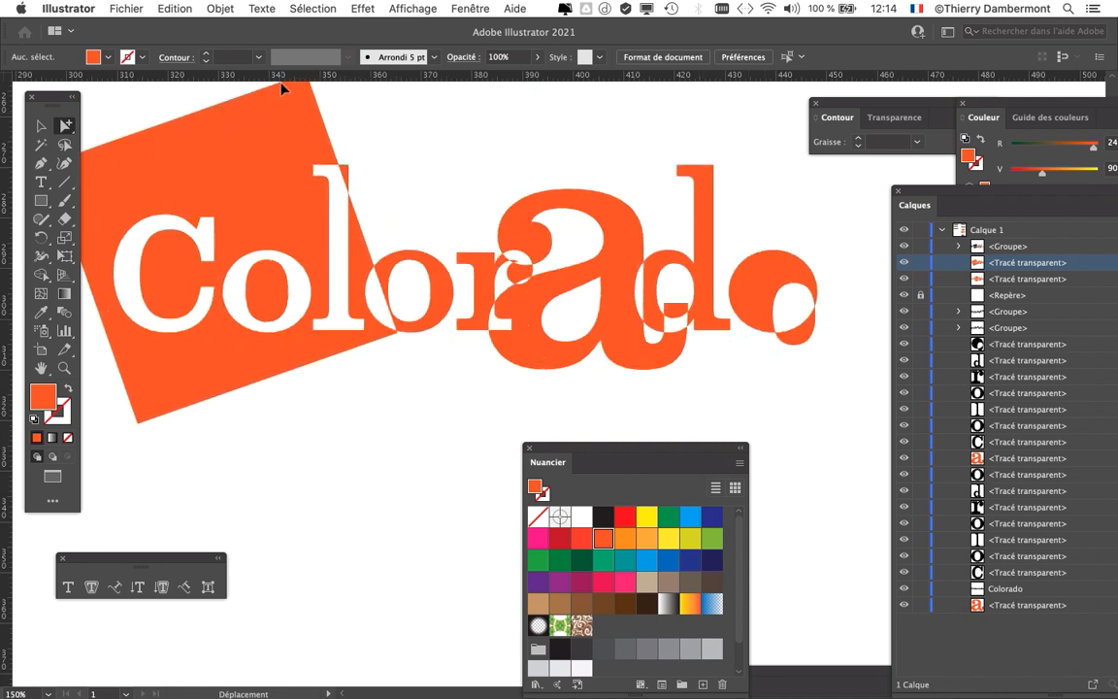
pyautogui.click(380, 424)
pyautogui.press('super+minus')
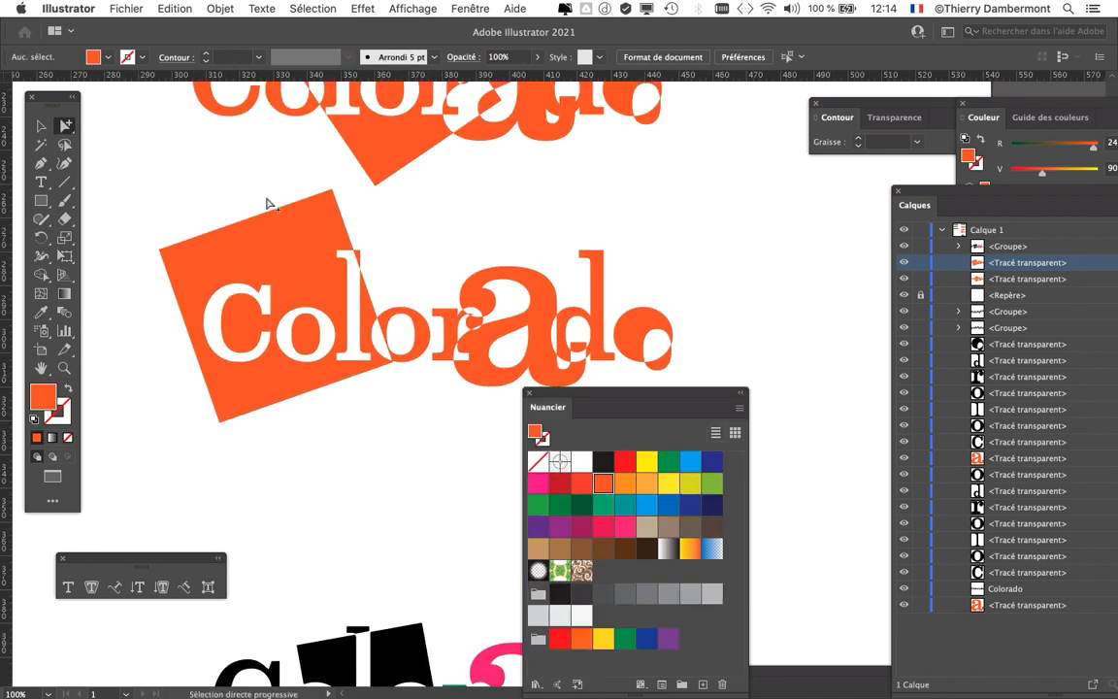
pyautogui.moveTo(275, 215); pyautogui.dragTo(228, 235)
pyautogui.click(316, 492)
pyautogui.click(325, 439)
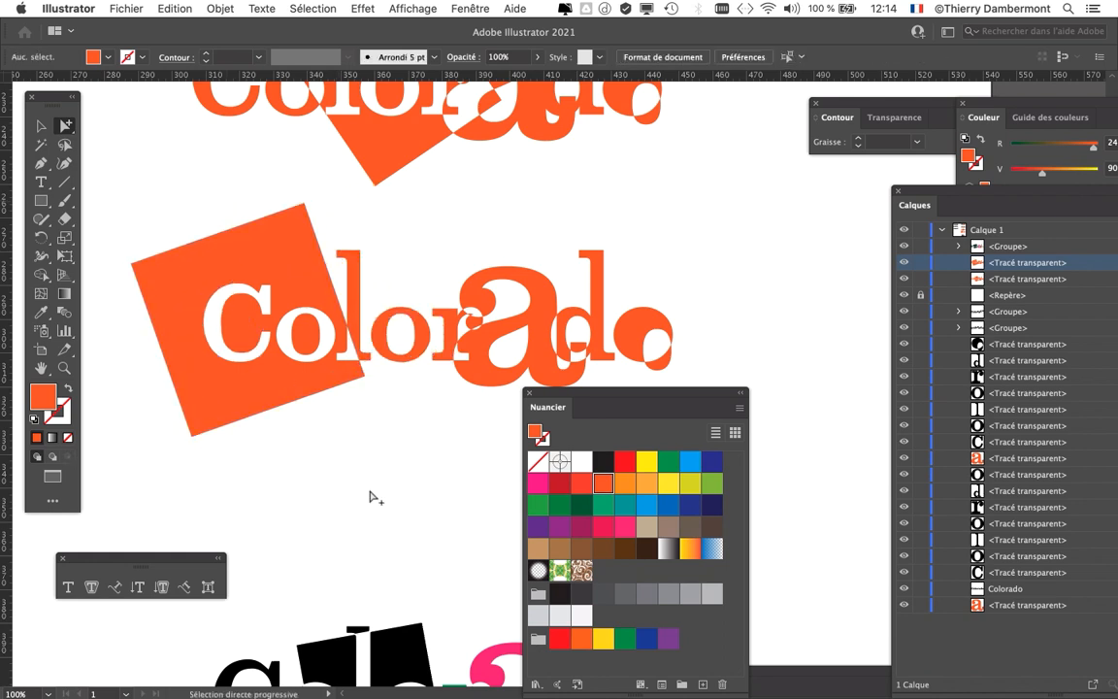
# Scale the square down with Free Transform so it frames the C and overlaps part of the first o
pyautogui.scroll(-1, 403, 424)
pyautogui.click(271, 296)
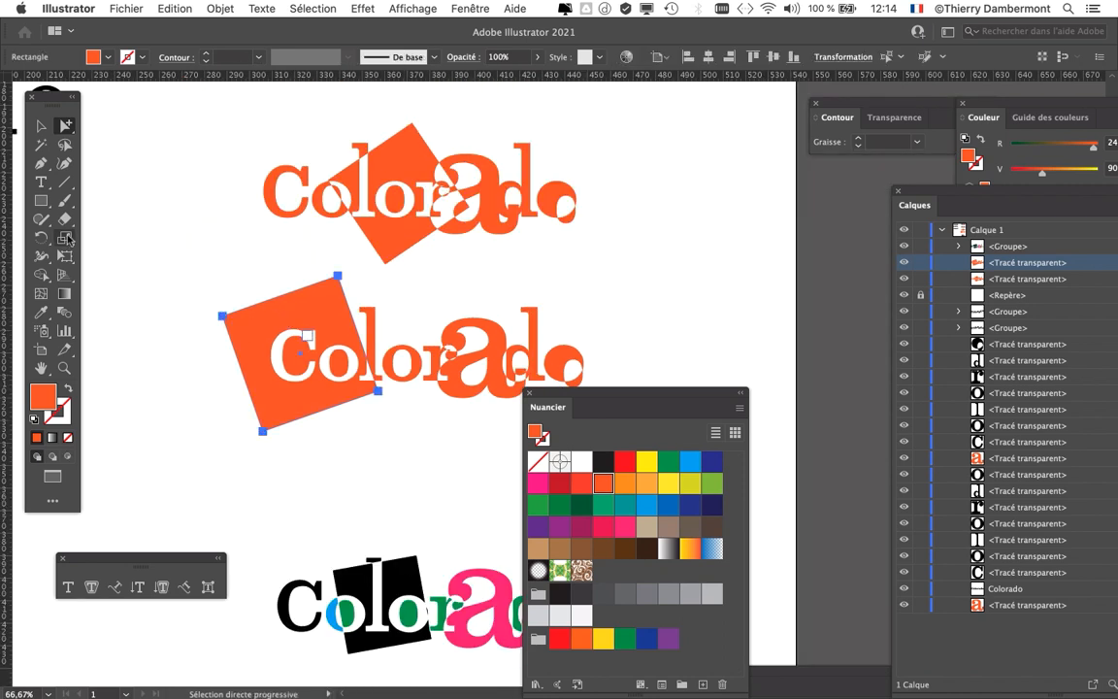
pyautogui.press('e')
pyautogui.moveTo(221, 319); pyautogui.dragTo(247, 328)
pyautogui.click(69, 128)
pyautogui.click(208, 369)
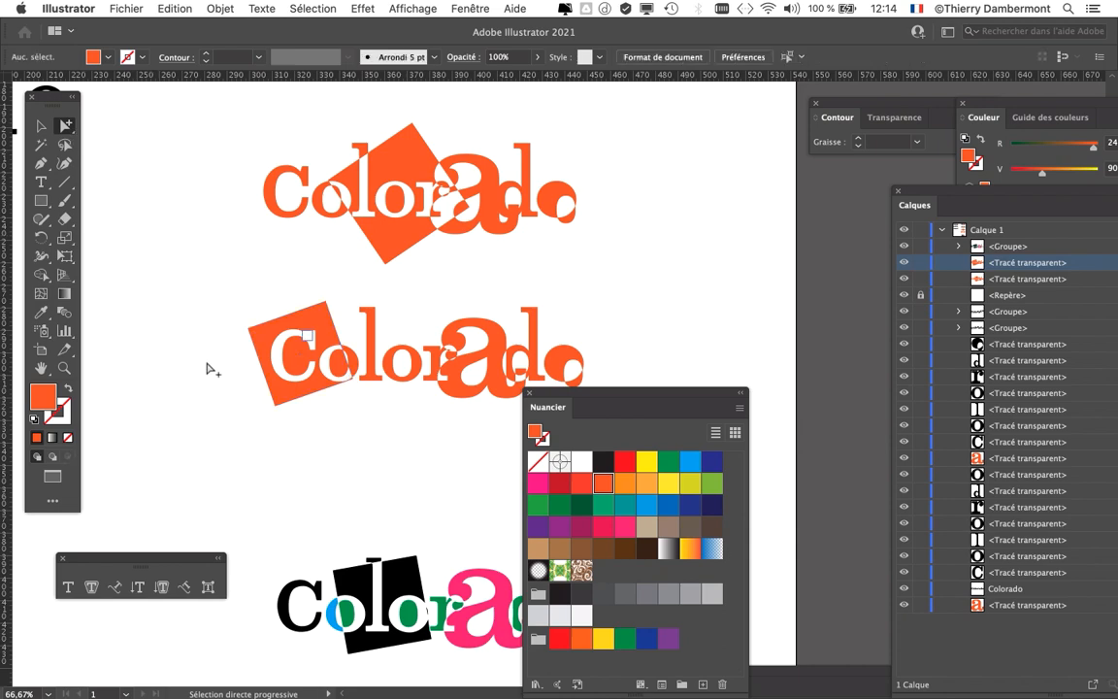
# Clear the swatches away from the wordmarks and compare the orange compound version with the multicoloured traced version
pyautogui.click(124, 8)
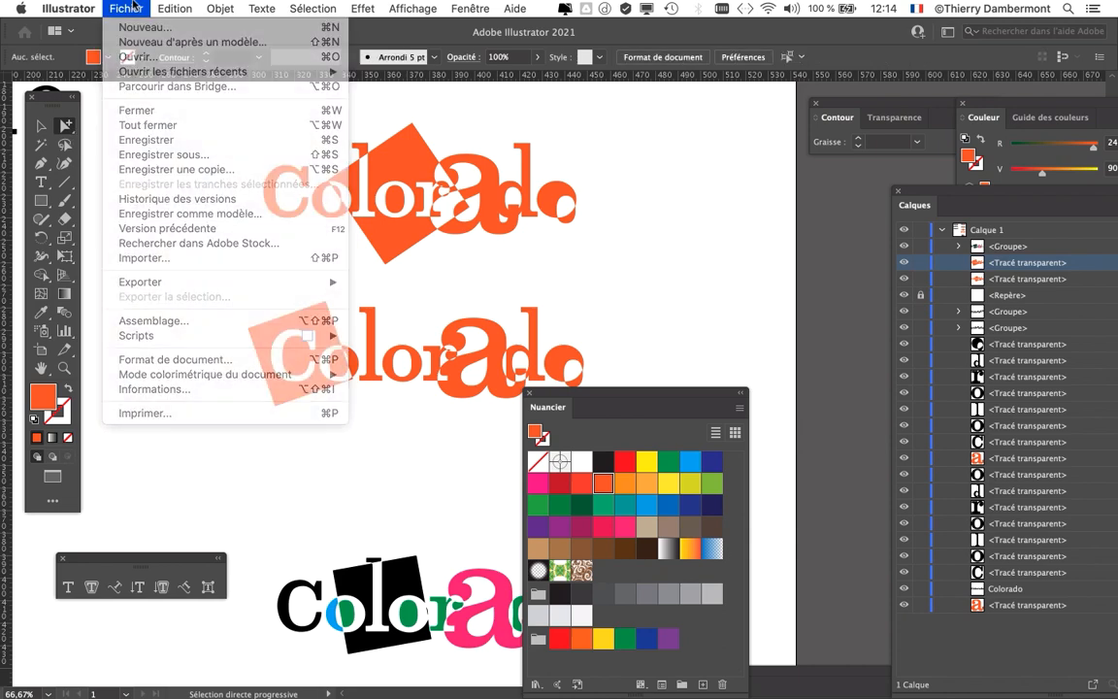
pyautogui.click(433, 269)
pyautogui.moveTo(587, 392); pyautogui.dragTo(718, 394)
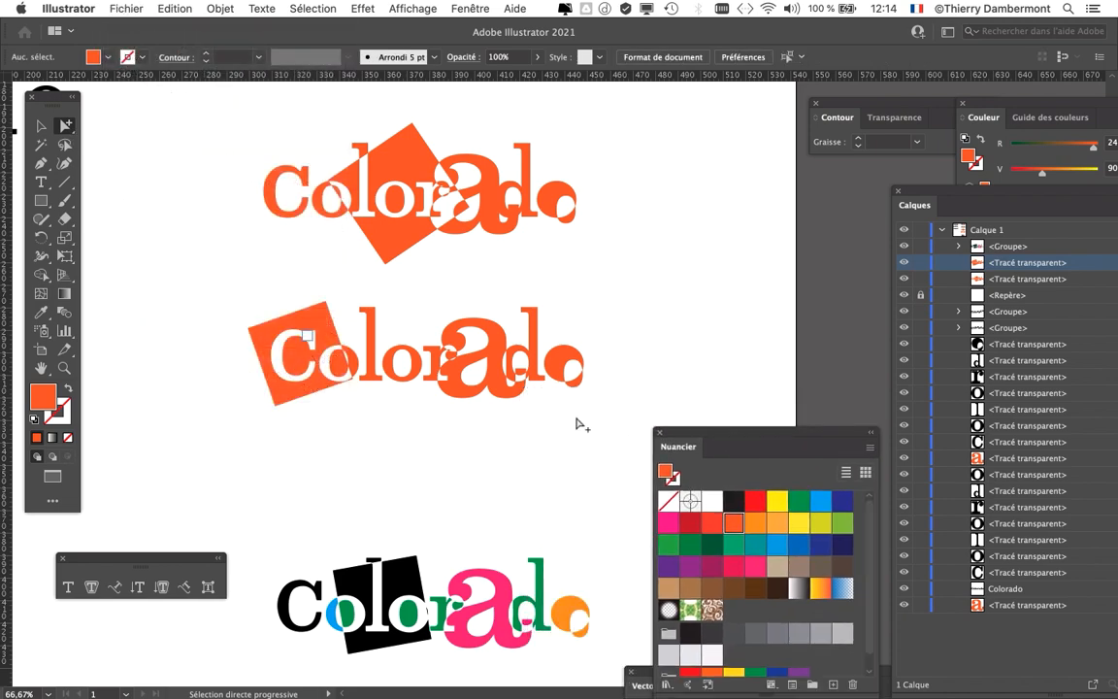
pyautogui.scroll(2, 399, 395)
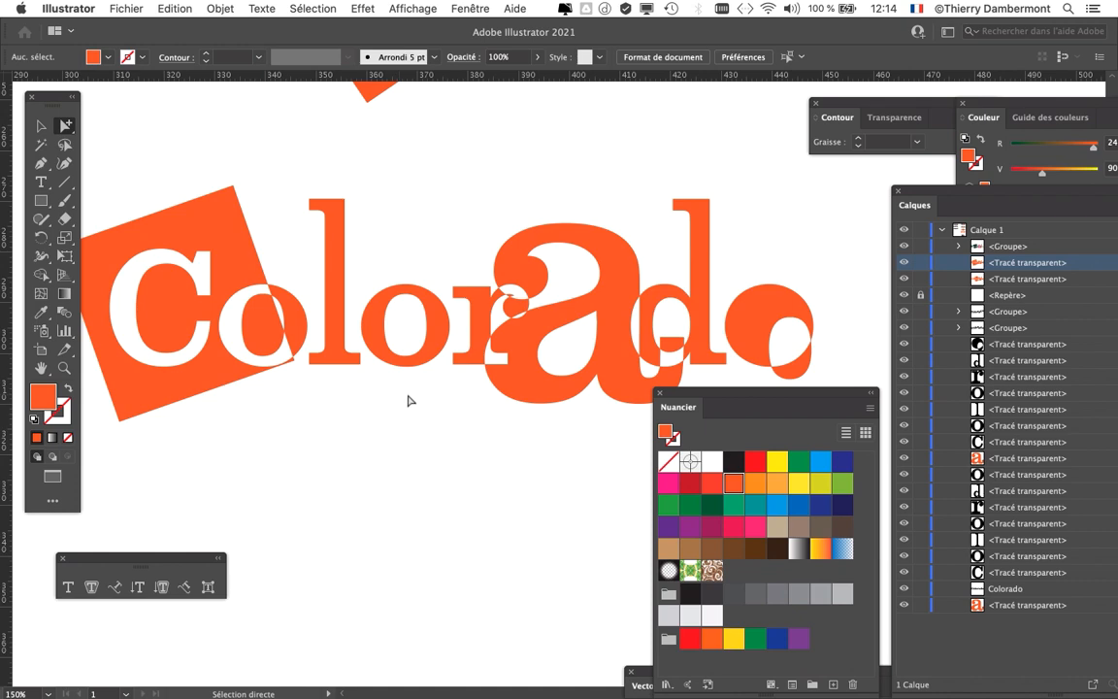
pyautogui.scroll(-2, 408, 400)
pyautogui.scroll(-6, 481, 362)
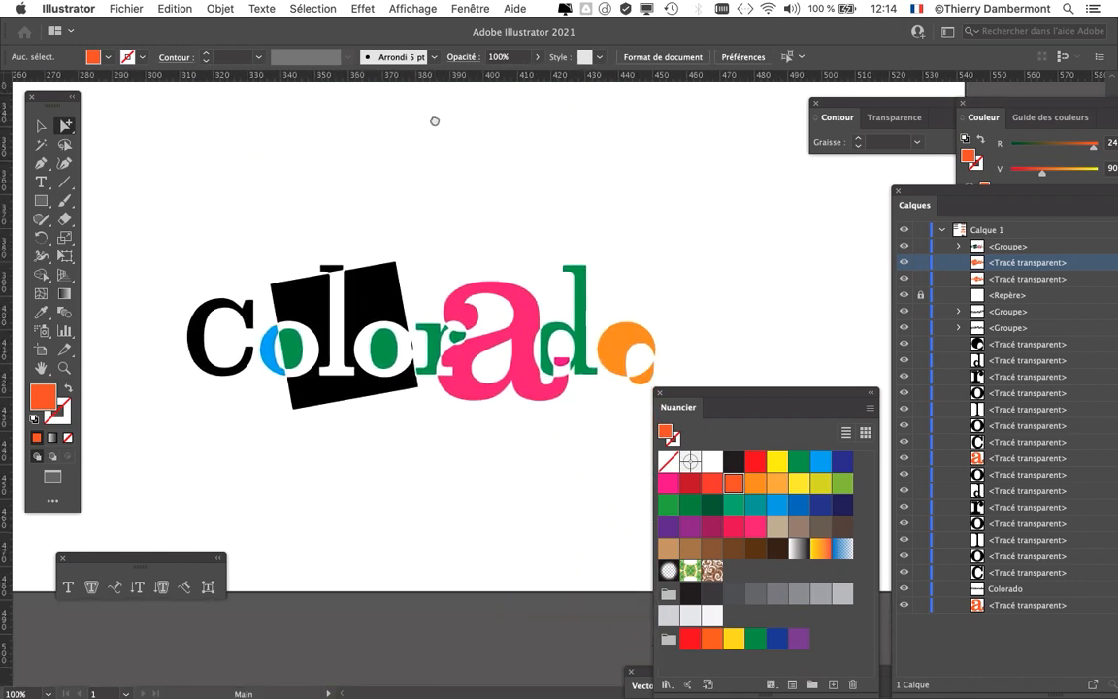
pyautogui.scroll(6, 452, 272)
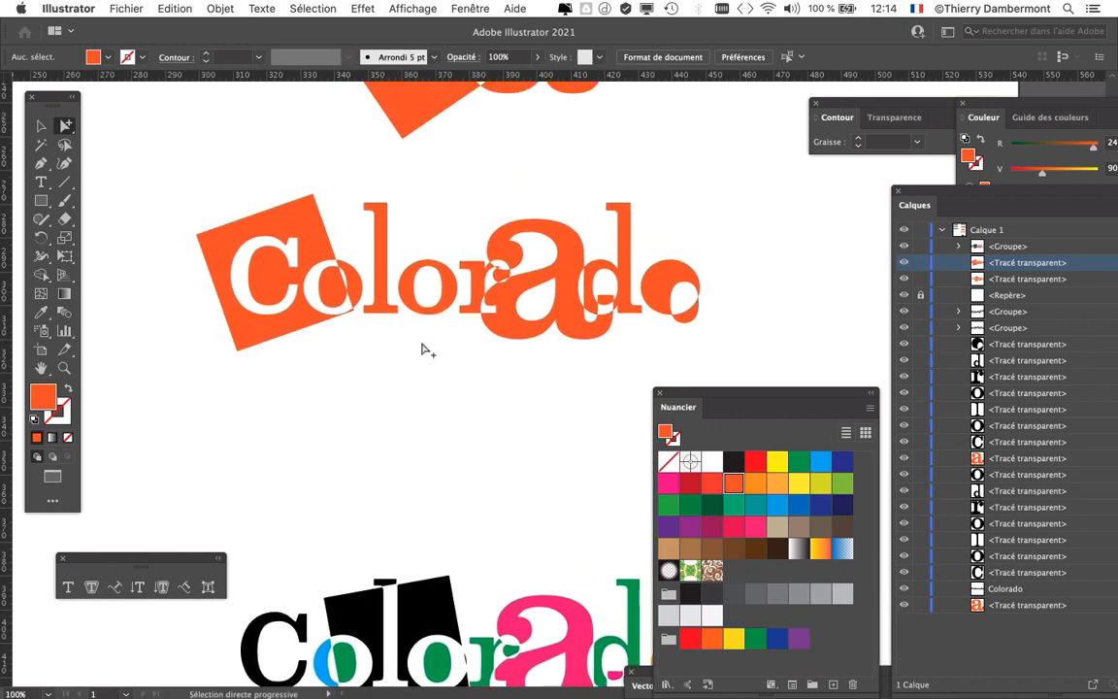
# Save the document as a new Illustrator file named "intro texte - 08.ai", with version Illustrator 2020
pyautogui.click(128, 9)
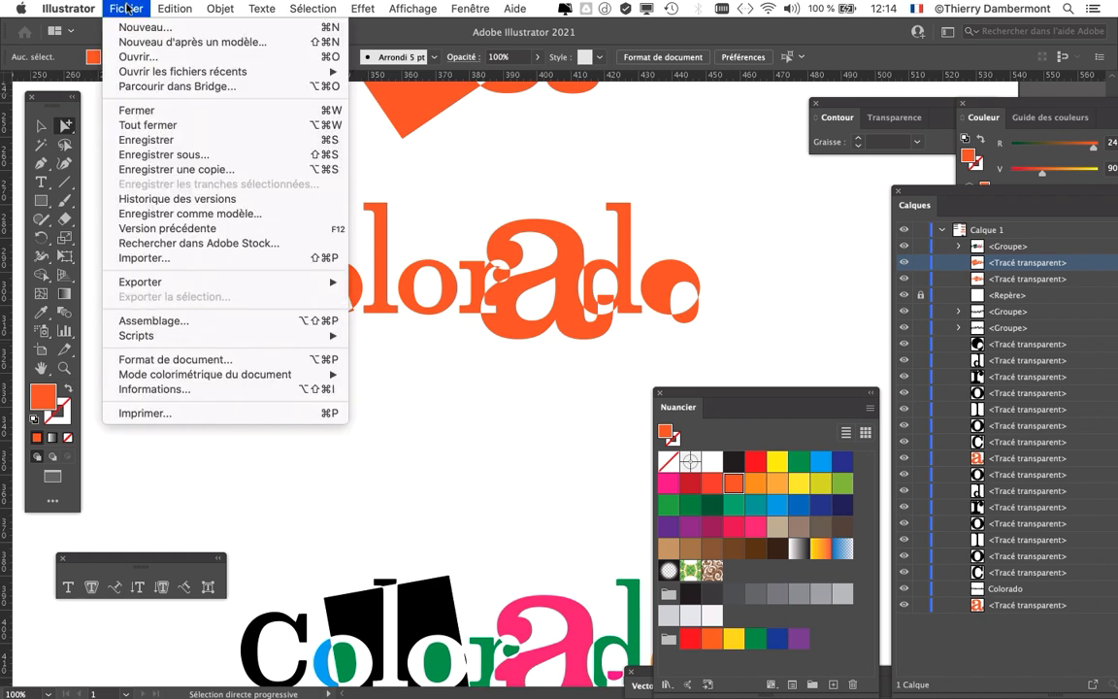
pyautogui.click(563, 425)
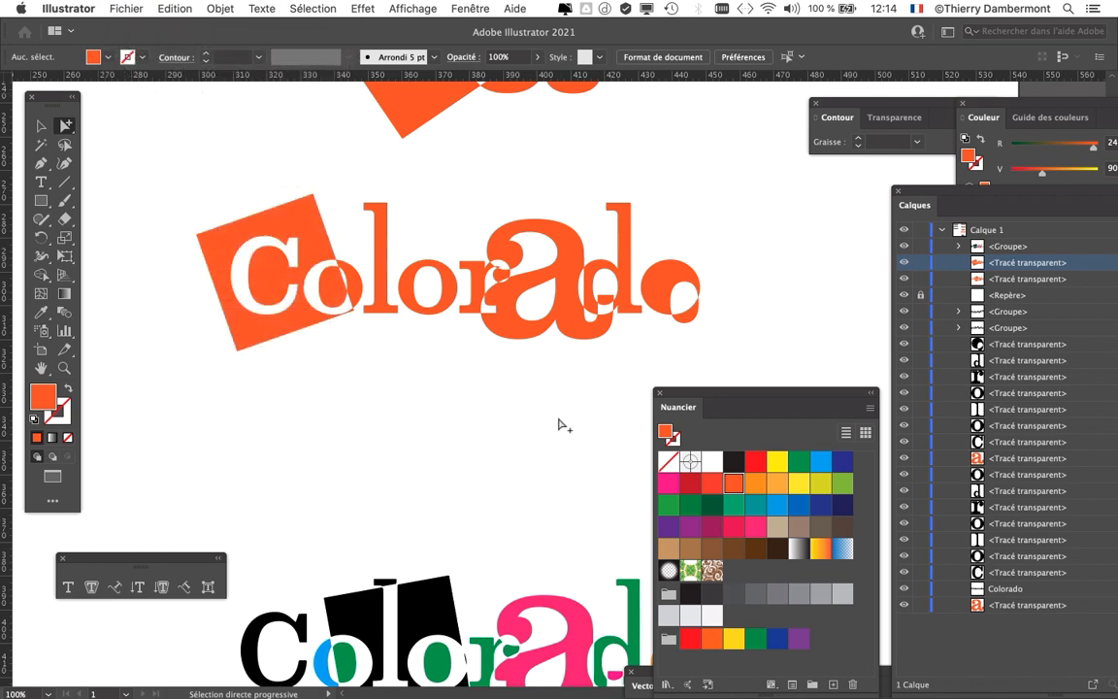
pyautogui.scroll(-5, 559, 424)
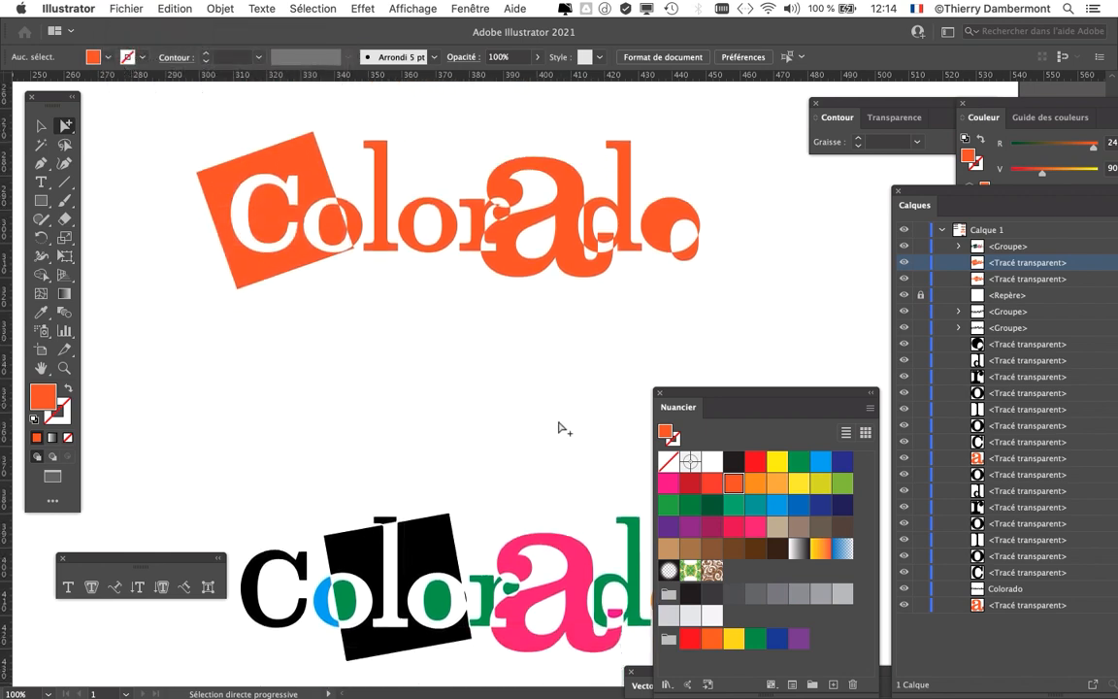
pyautogui.scroll(-4, 561, 427)
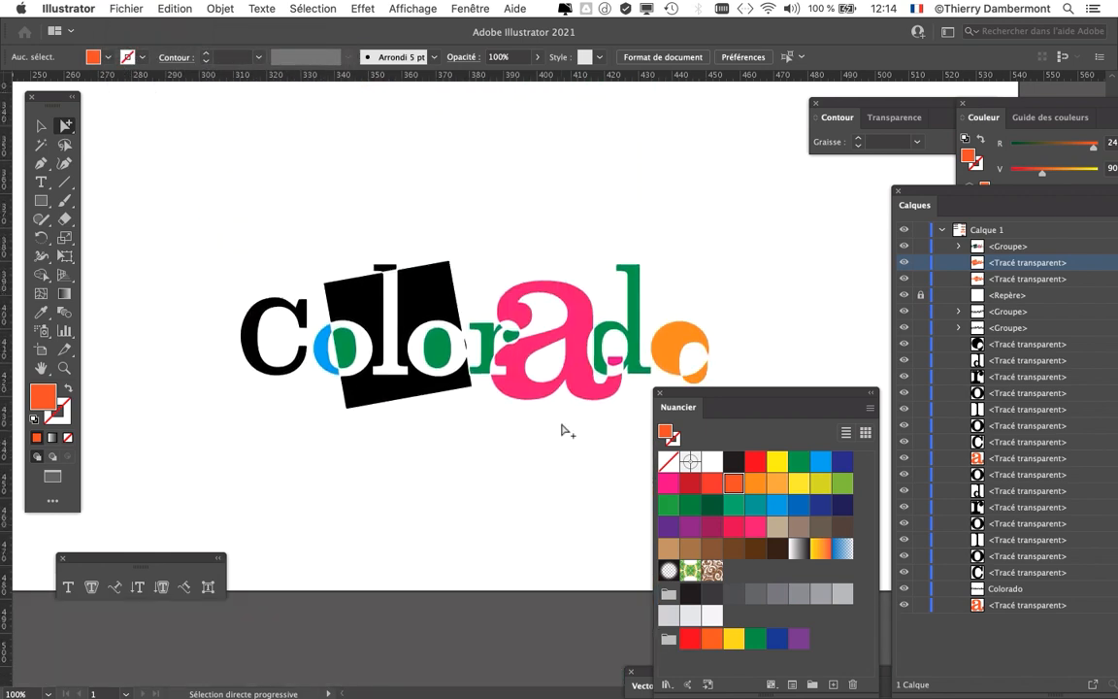
pyautogui.scroll(8, 563, 428)
pyautogui.scroll(-3, 561, 429)
pyautogui.scroll(3, 561, 429)
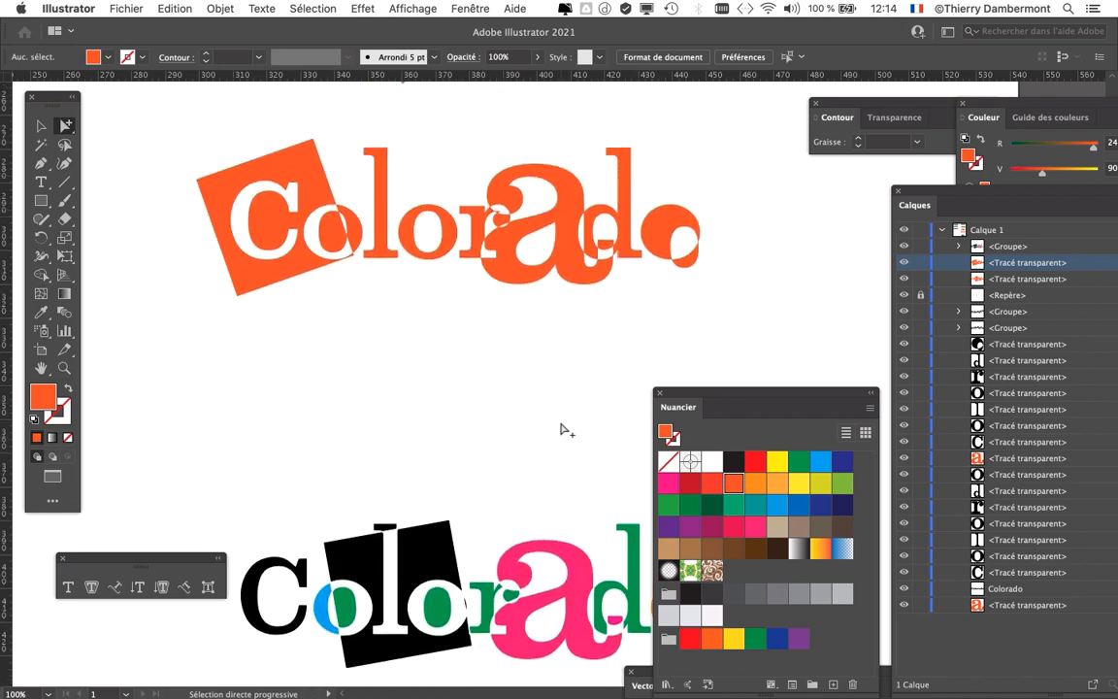
pyautogui.click(106, 8)
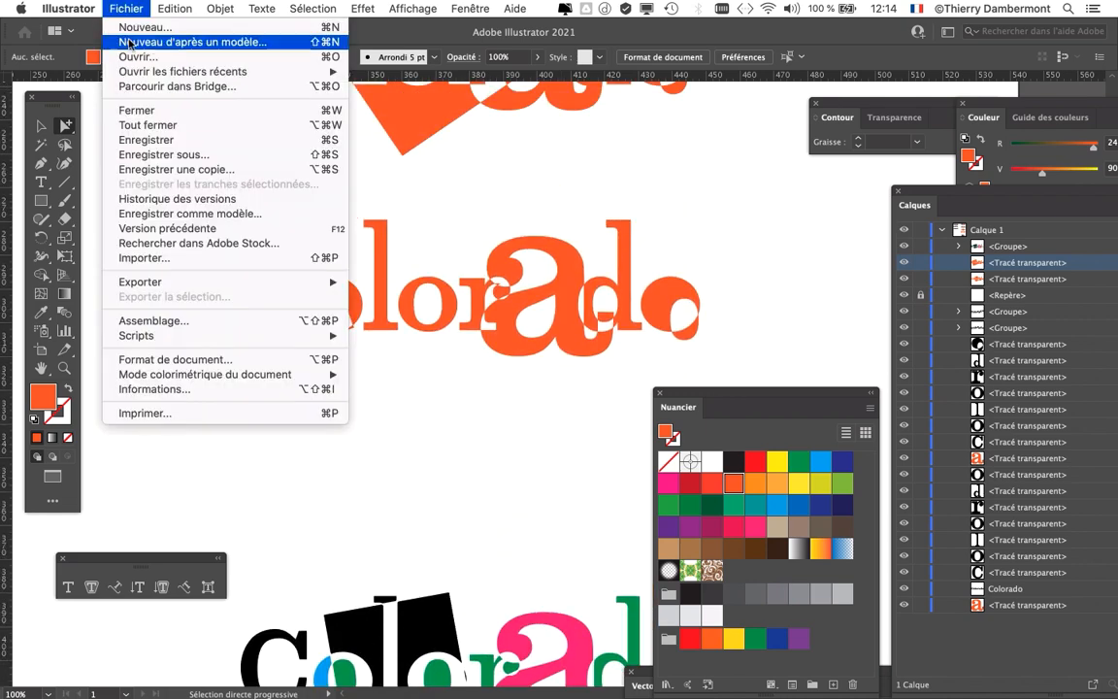
pyautogui.click(187, 152)
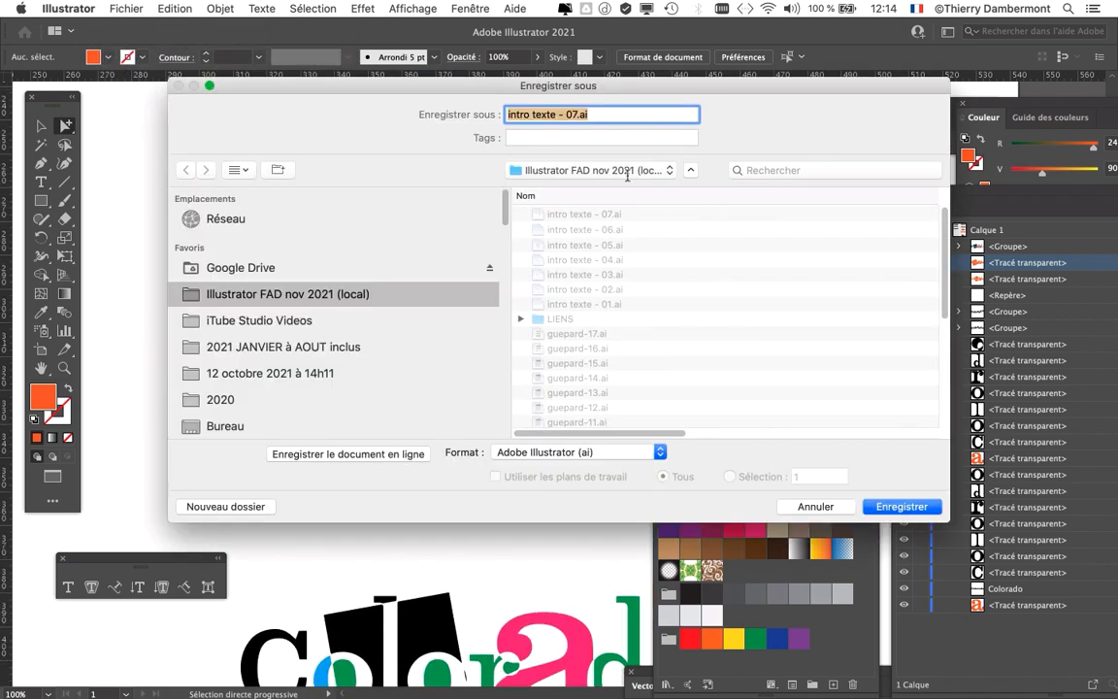
pyautogui.click(572, 115)
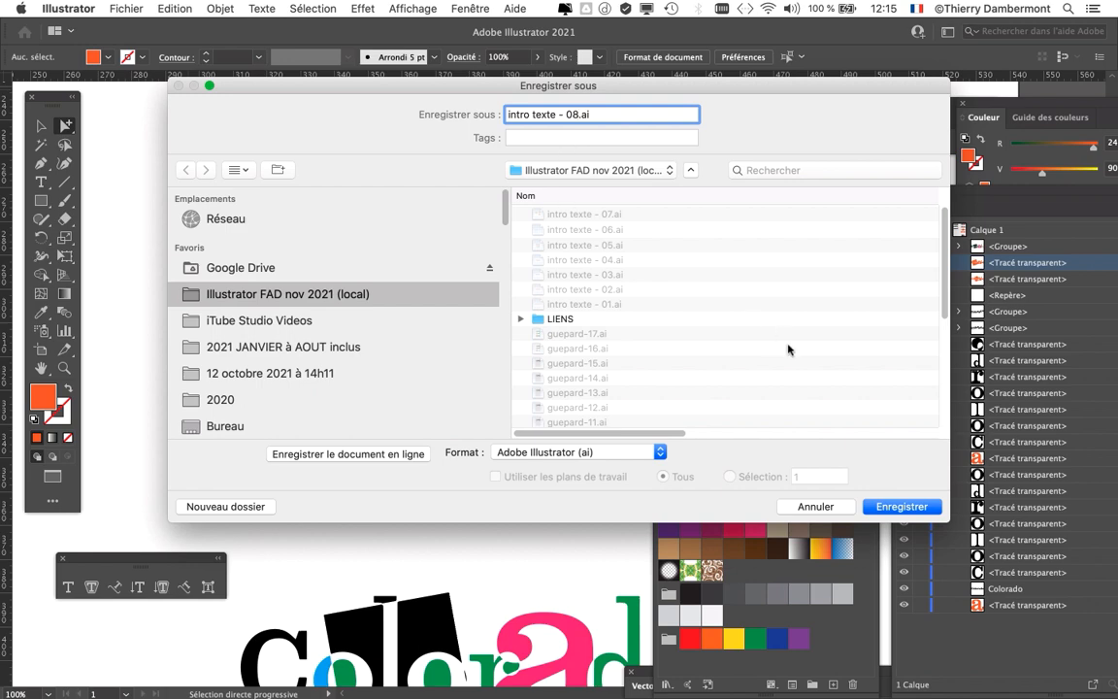
pyautogui.click(902, 507)
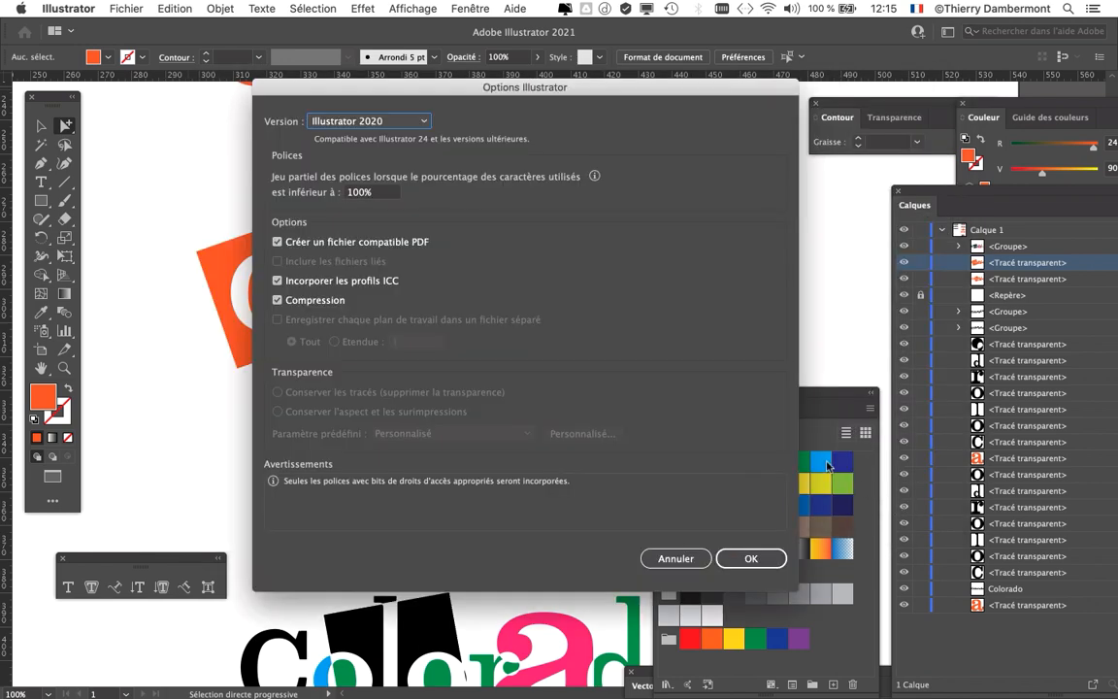
pyautogui.click(746, 557)
# Move the square of the lower orange wordmark off the C so it overlaps the l and both neighbouring o's, and deselect it
pyautogui.press('super+minus')
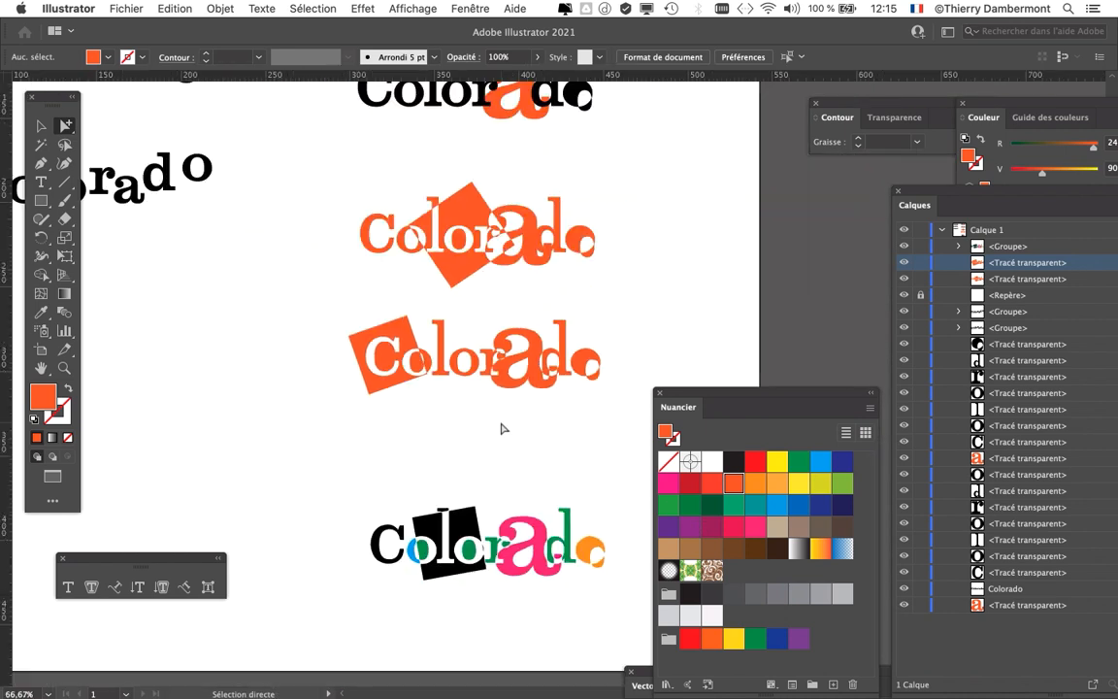
pyautogui.moveTo(626, 271); pyautogui.dragTo(616, 356)
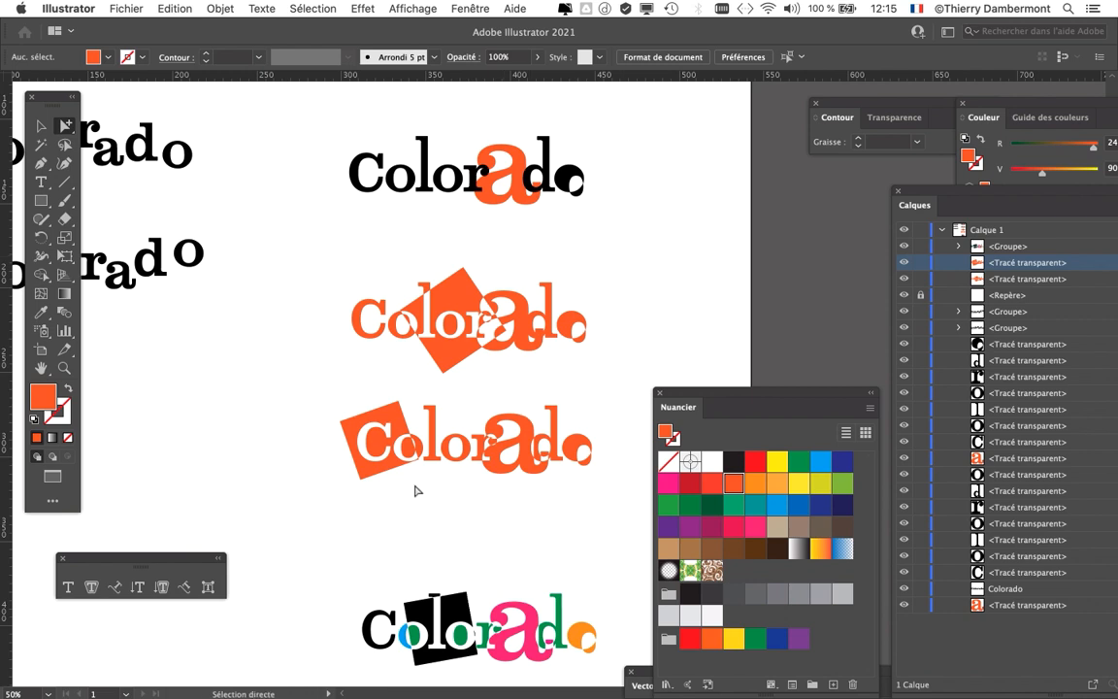
pyautogui.scroll(1, 406, 419)
pyautogui.click(407, 420)
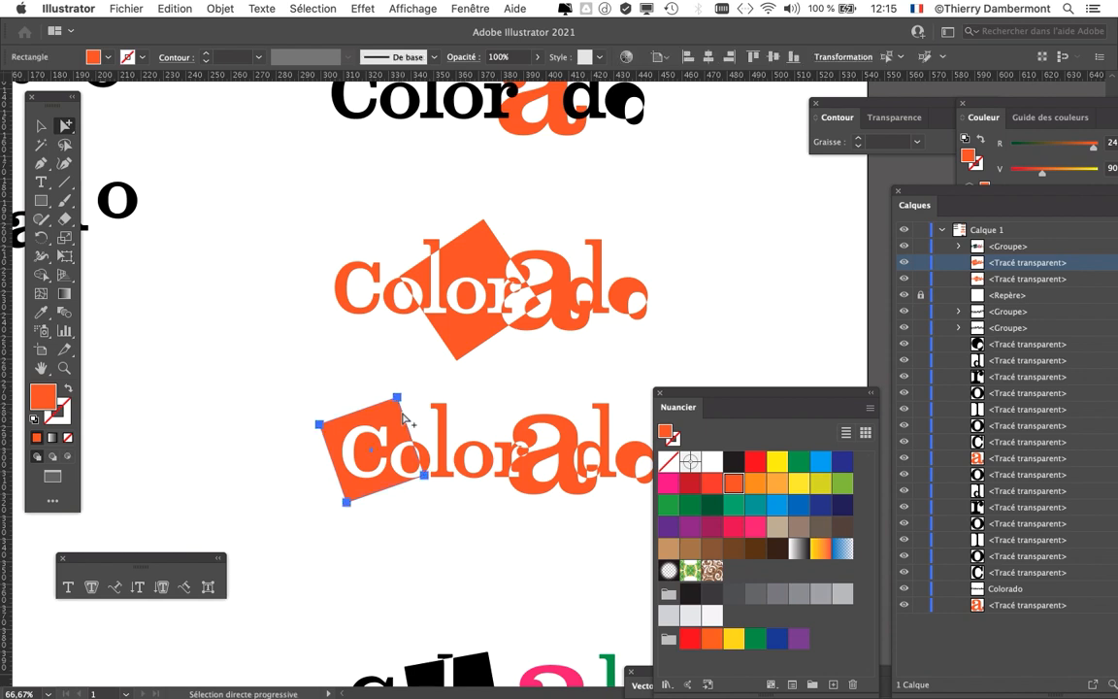
pyautogui.moveTo(403, 417); pyautogui.dragTo(474, 421)
pyautogui.scroll(2, 467, 452)
pyautogui.click(522, 384)
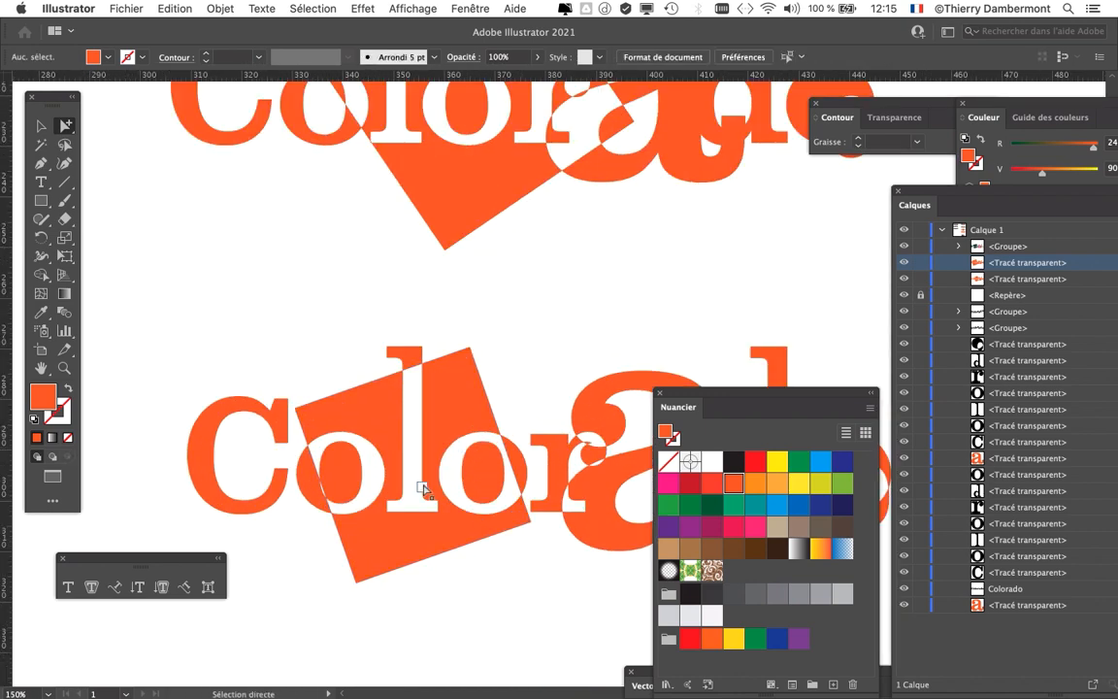
# Nudge the square slightly toward the C, enlarge it a little with Free Transform from its lower corner, and deselect it
pyautogui.scroll(2, 424, 489)
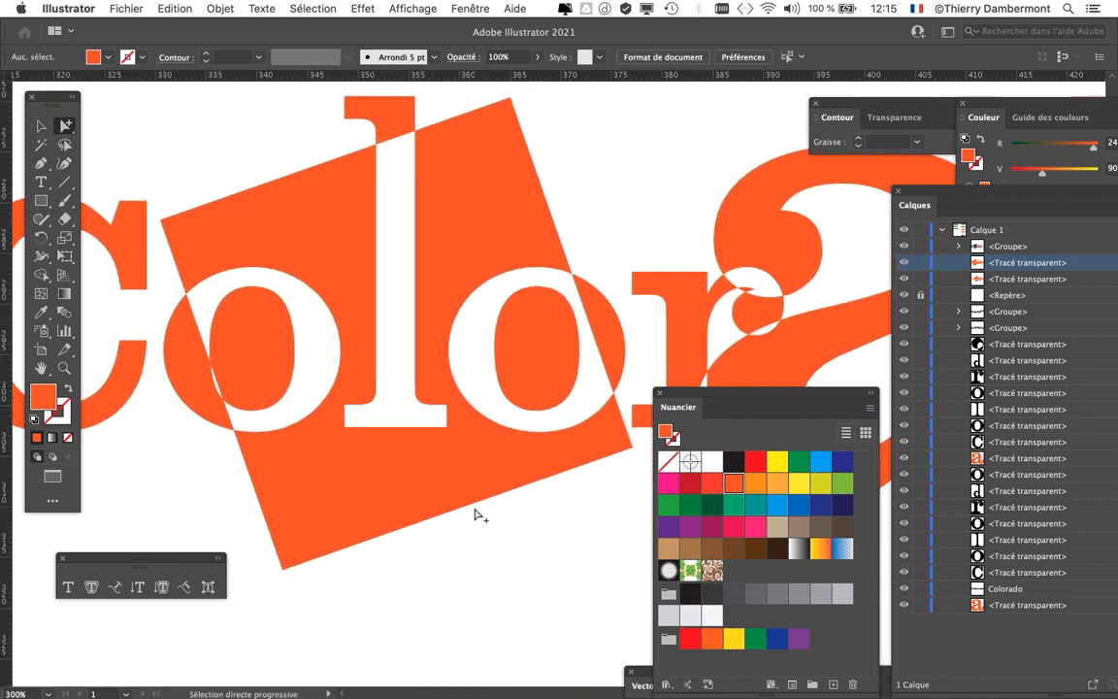
pyautogui.moveTo(479, 515); pyautogui.dragTo(462, 516)
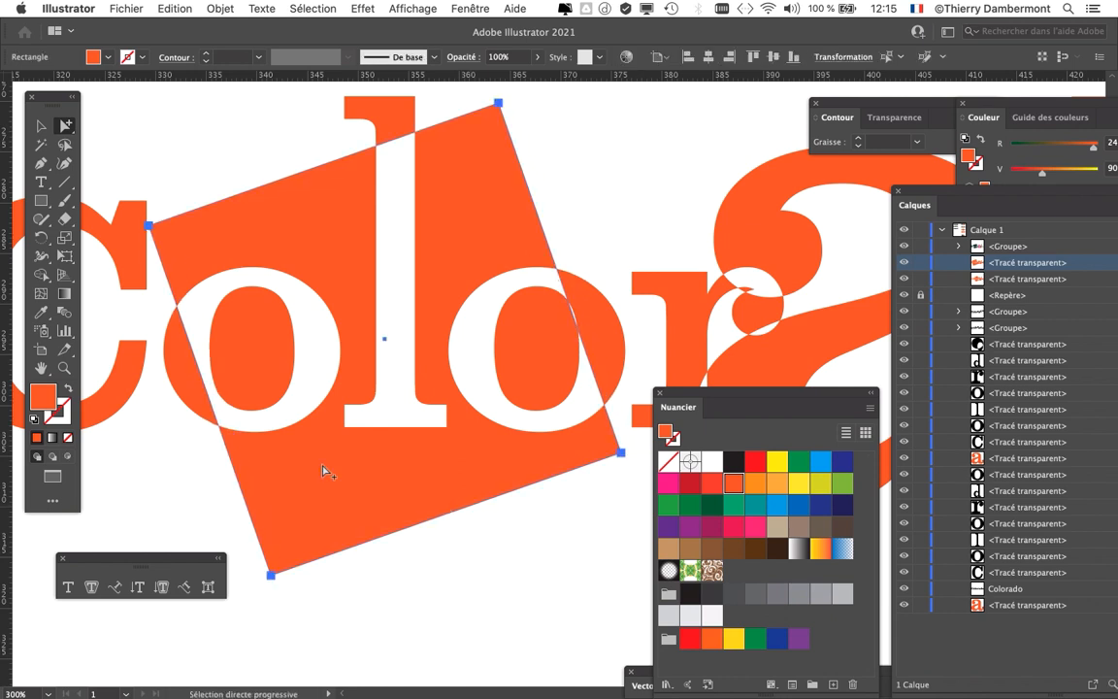
pyautogui.click(65, 255)
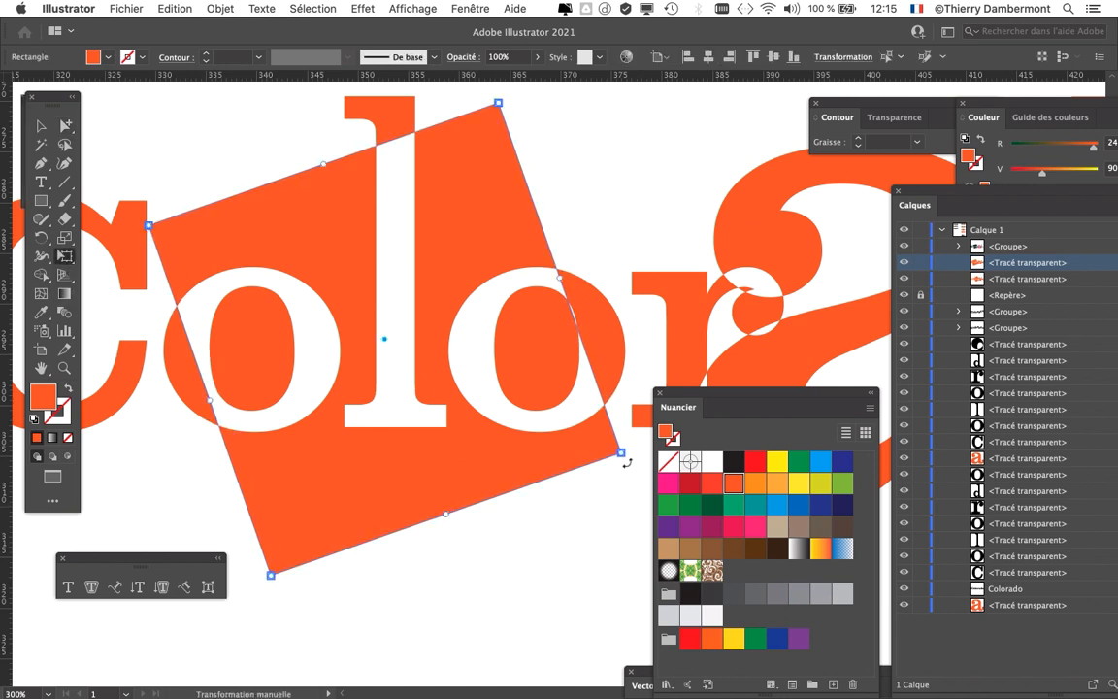
pyautogui.moveTo(621, 454); pyautogui.dragTo(639, 466)
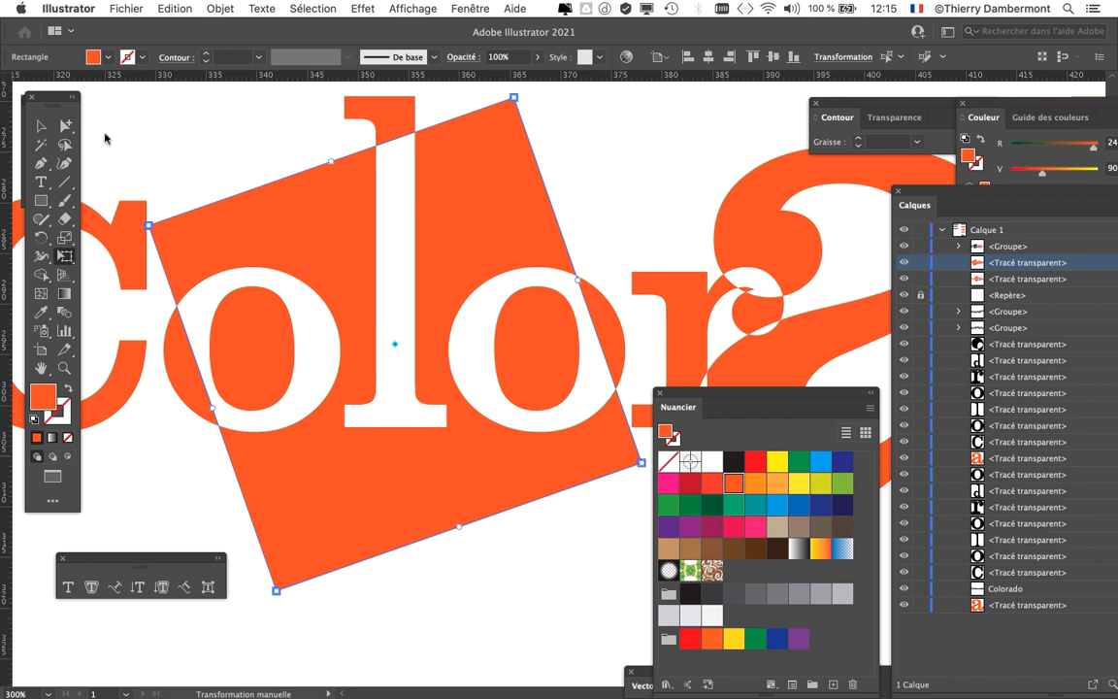
pyautogui.click(66, 125)
pyautogui.click(187, 169)
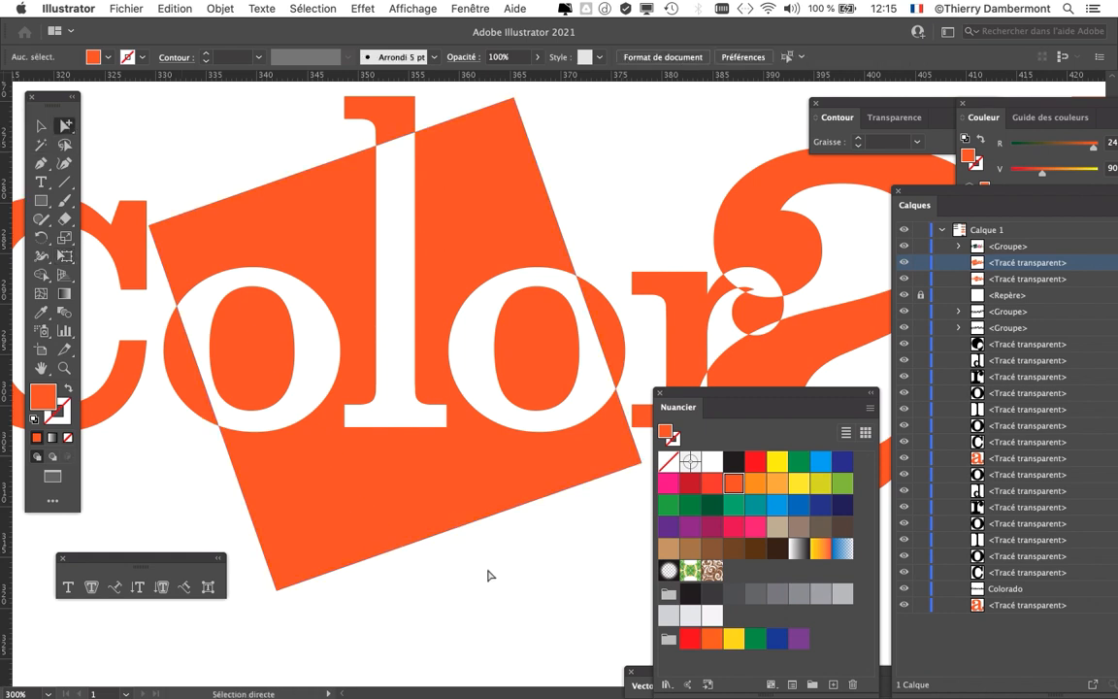
# Shift the d and final o slightly down and away from the a, and nudge the r toward the second o
pyautogui.scroll(-2, 489, 551)
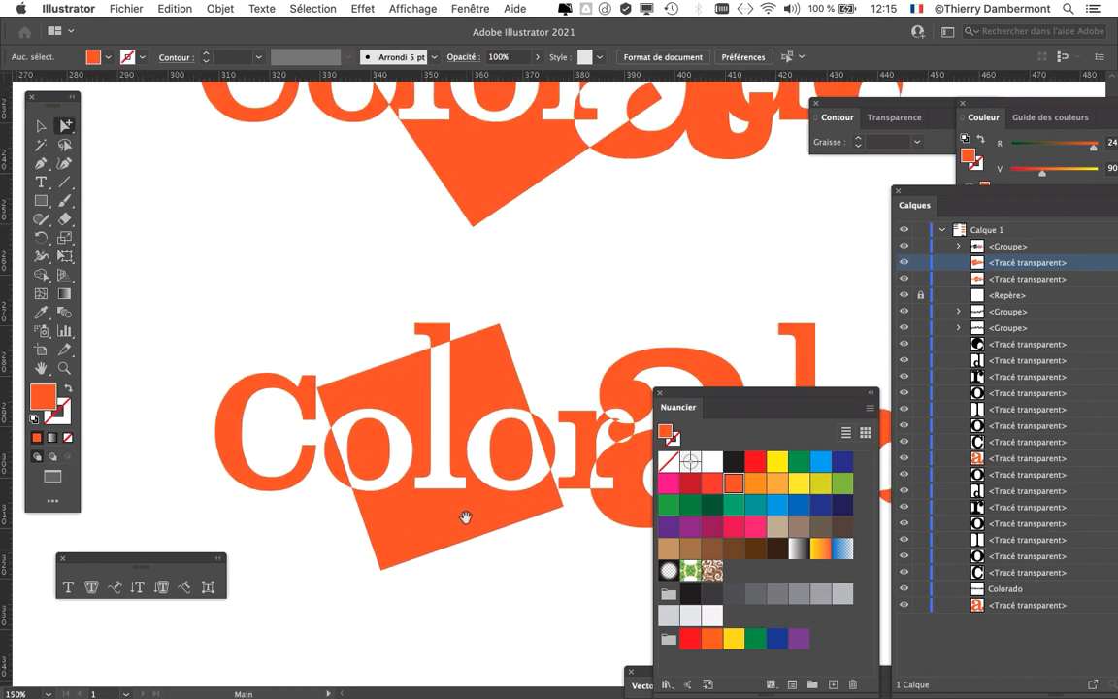
pyautogui.moveTo(464, 517); pyautogui.dragTo(385, 344)
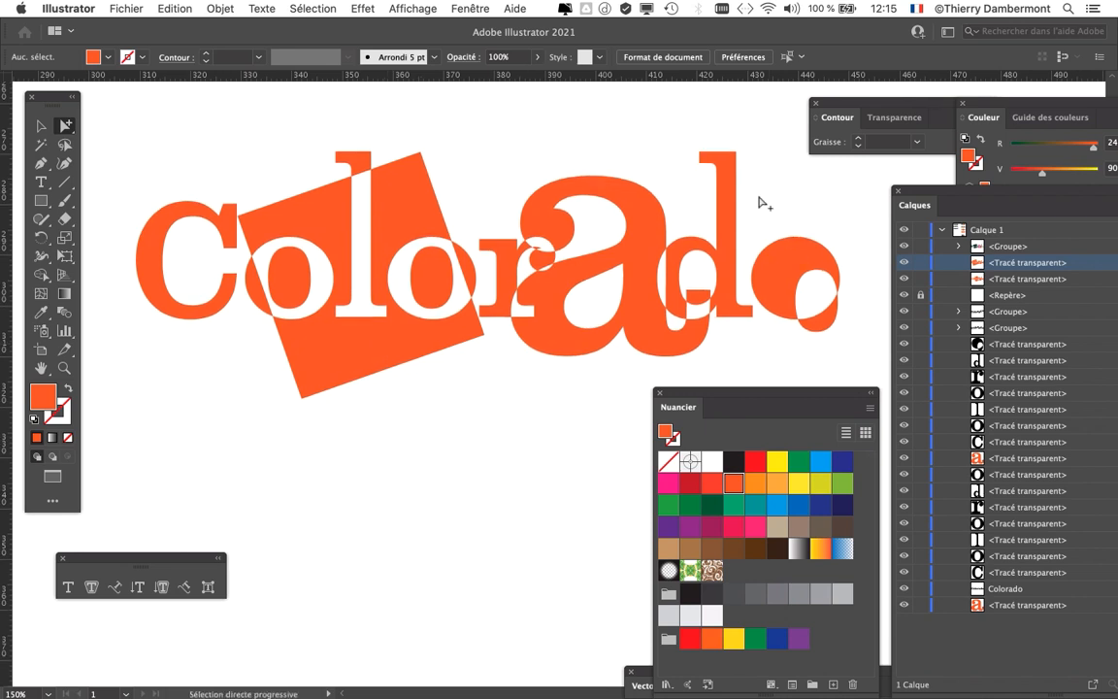
pyautogui.moveTo(707, 129); pyautogui.dragTo(819, 282)
pyautogui.moveTo(719, 255); pyautogui.dragTo(739, 280)
pyautogui.click(552, 386)
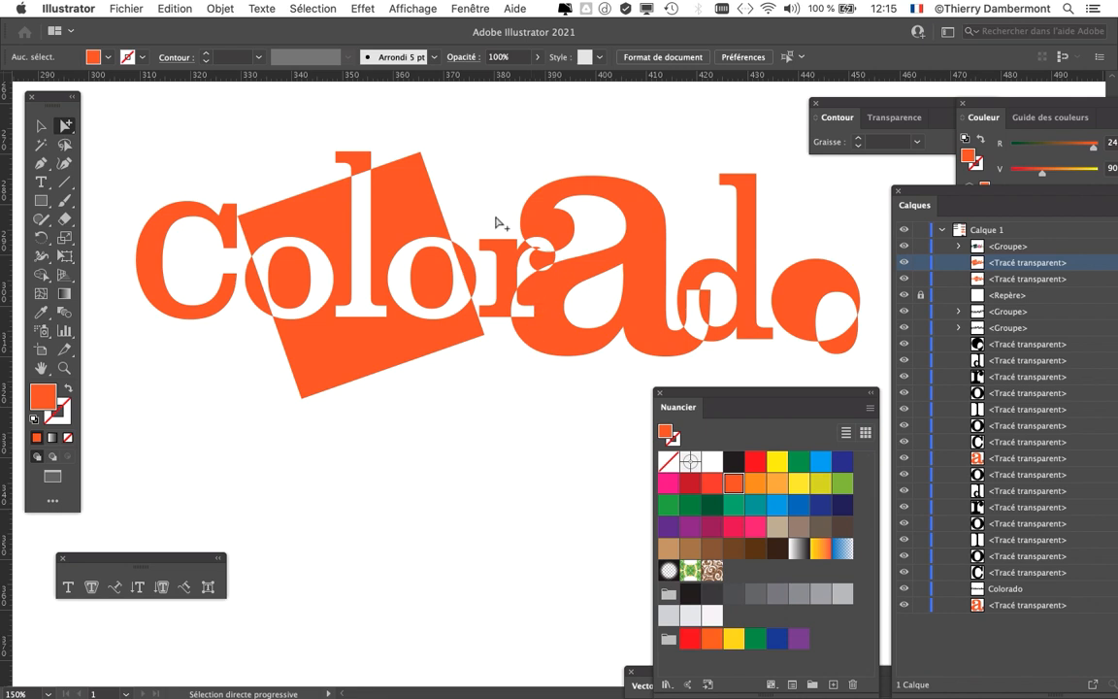
pyautogui.moveTo(501, 244); pyautogui.dragTo(489, 249)
pyautogui.click(484, 187)
# Select only the outline of the enlarged a in the edited orange wordmark to inspect it, and clear the selection
pyautogui.scroll(-1, 488, 390)
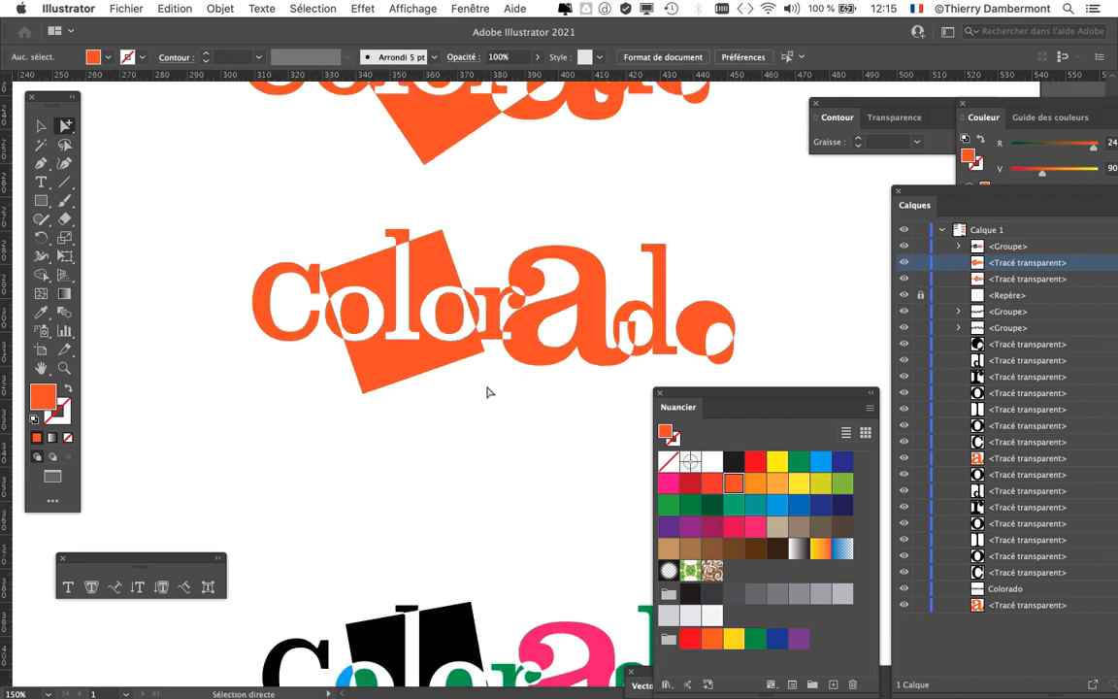
pyautogui.scroll(1, 532, 327)
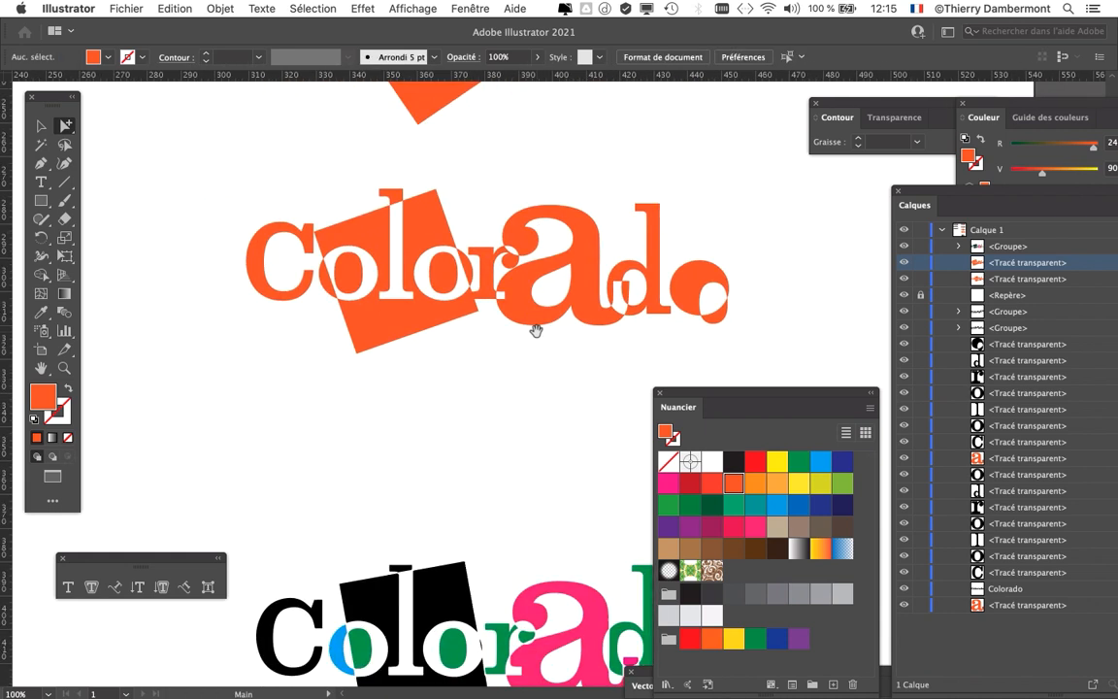
pyautogui.scroll(1, 631, 313)
pyautogui.scroll(1, 631, 314)
pyautogui.keyDown('alt'); pyautogui.click(614, 330); pyautogui.keyUp('alt')
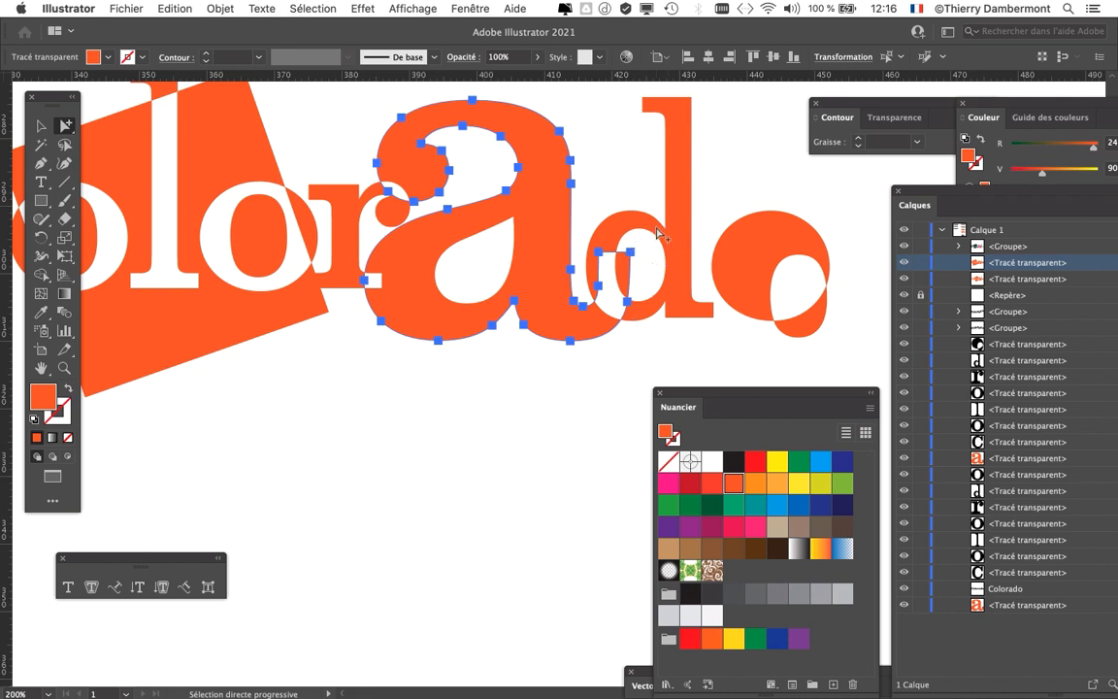
pyautogui.click(647, 211)
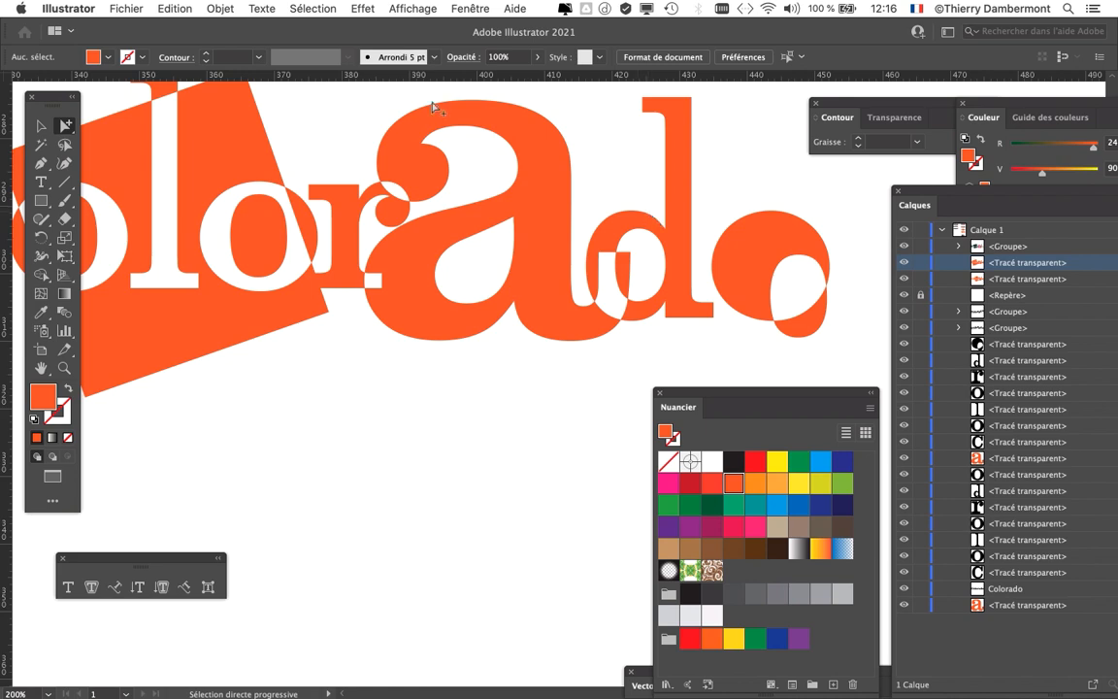
# Save the edited wordmarks as a new version named "intro texte - 09.ai", with version Illustrator 2020
pyautogui.click(146, 7)
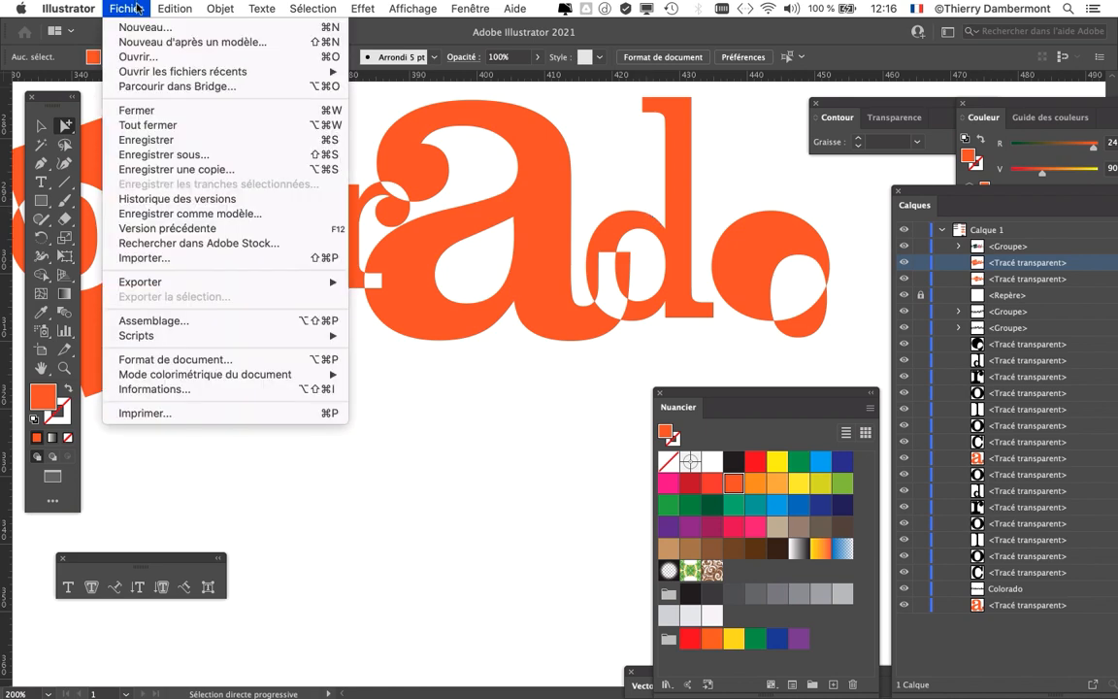
pyautogui.click(184, 153)
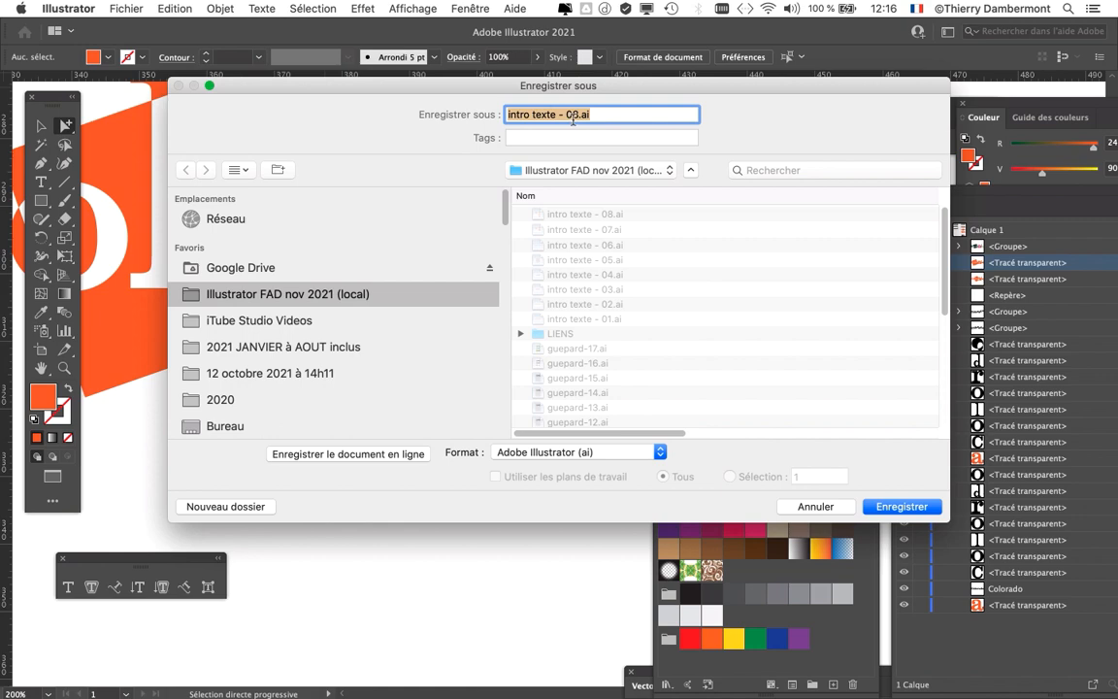
pyautogui.click(575, 115)
pyautogui.write('9')
pyautogui.press('Return')
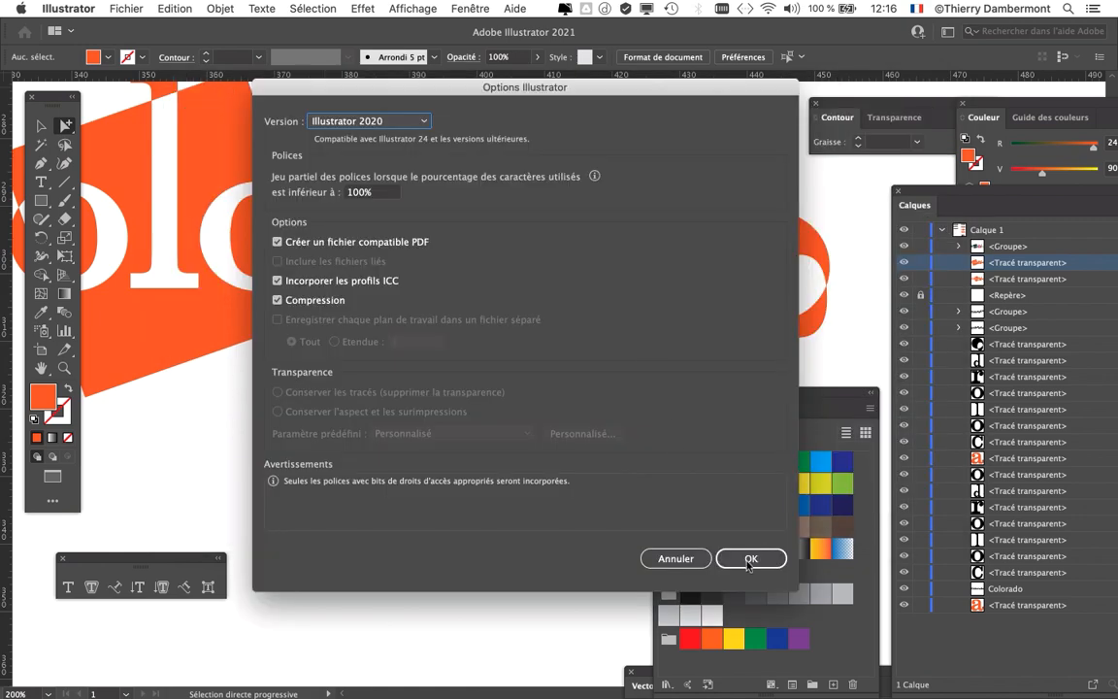
pyautogui.click(750, 560)
pyautogui.scroll(-2, 439, 447)
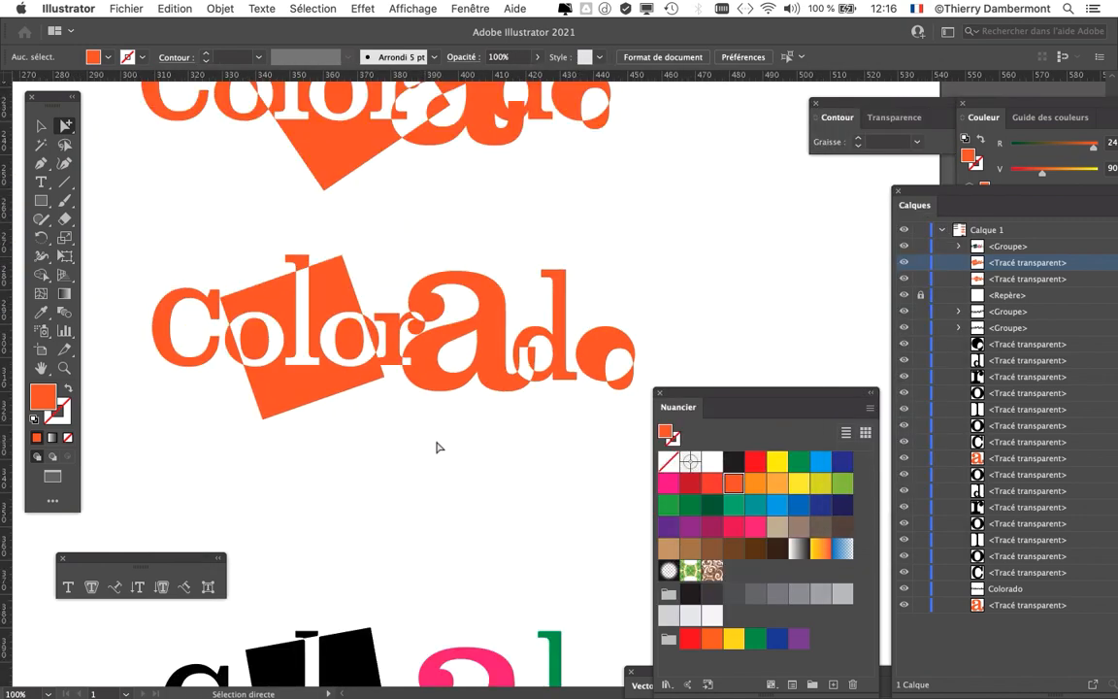